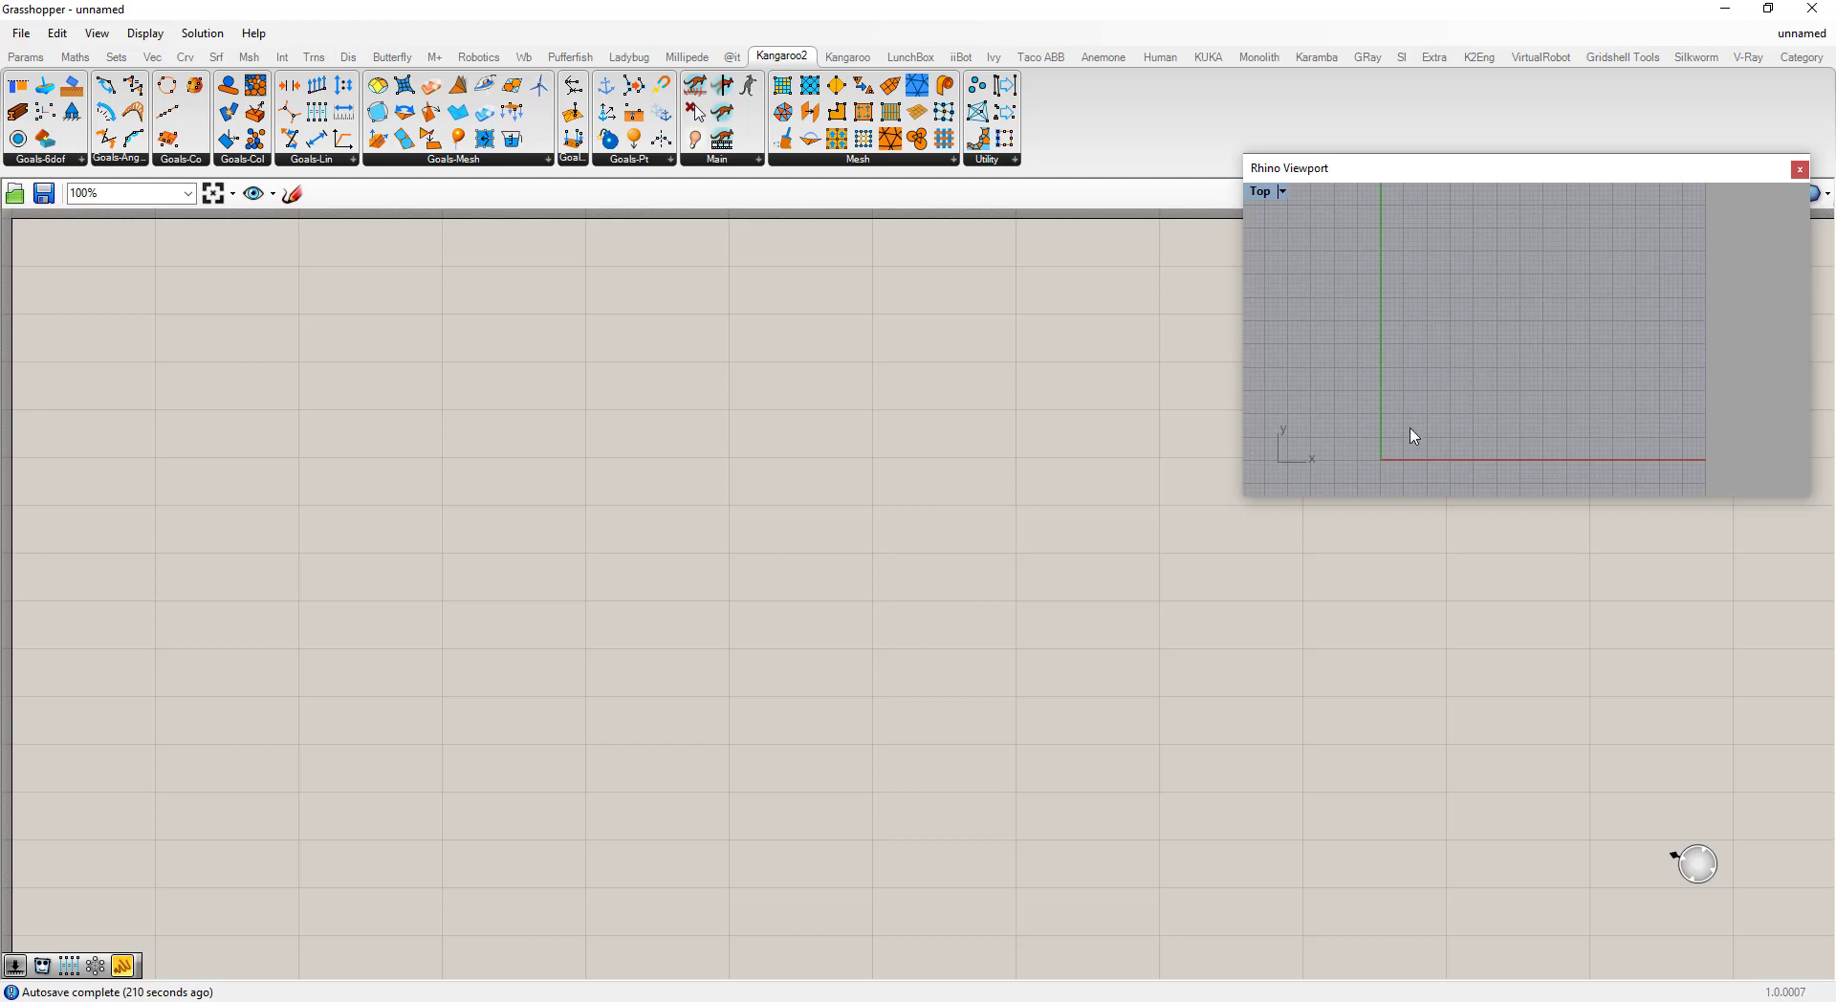
type("cur")
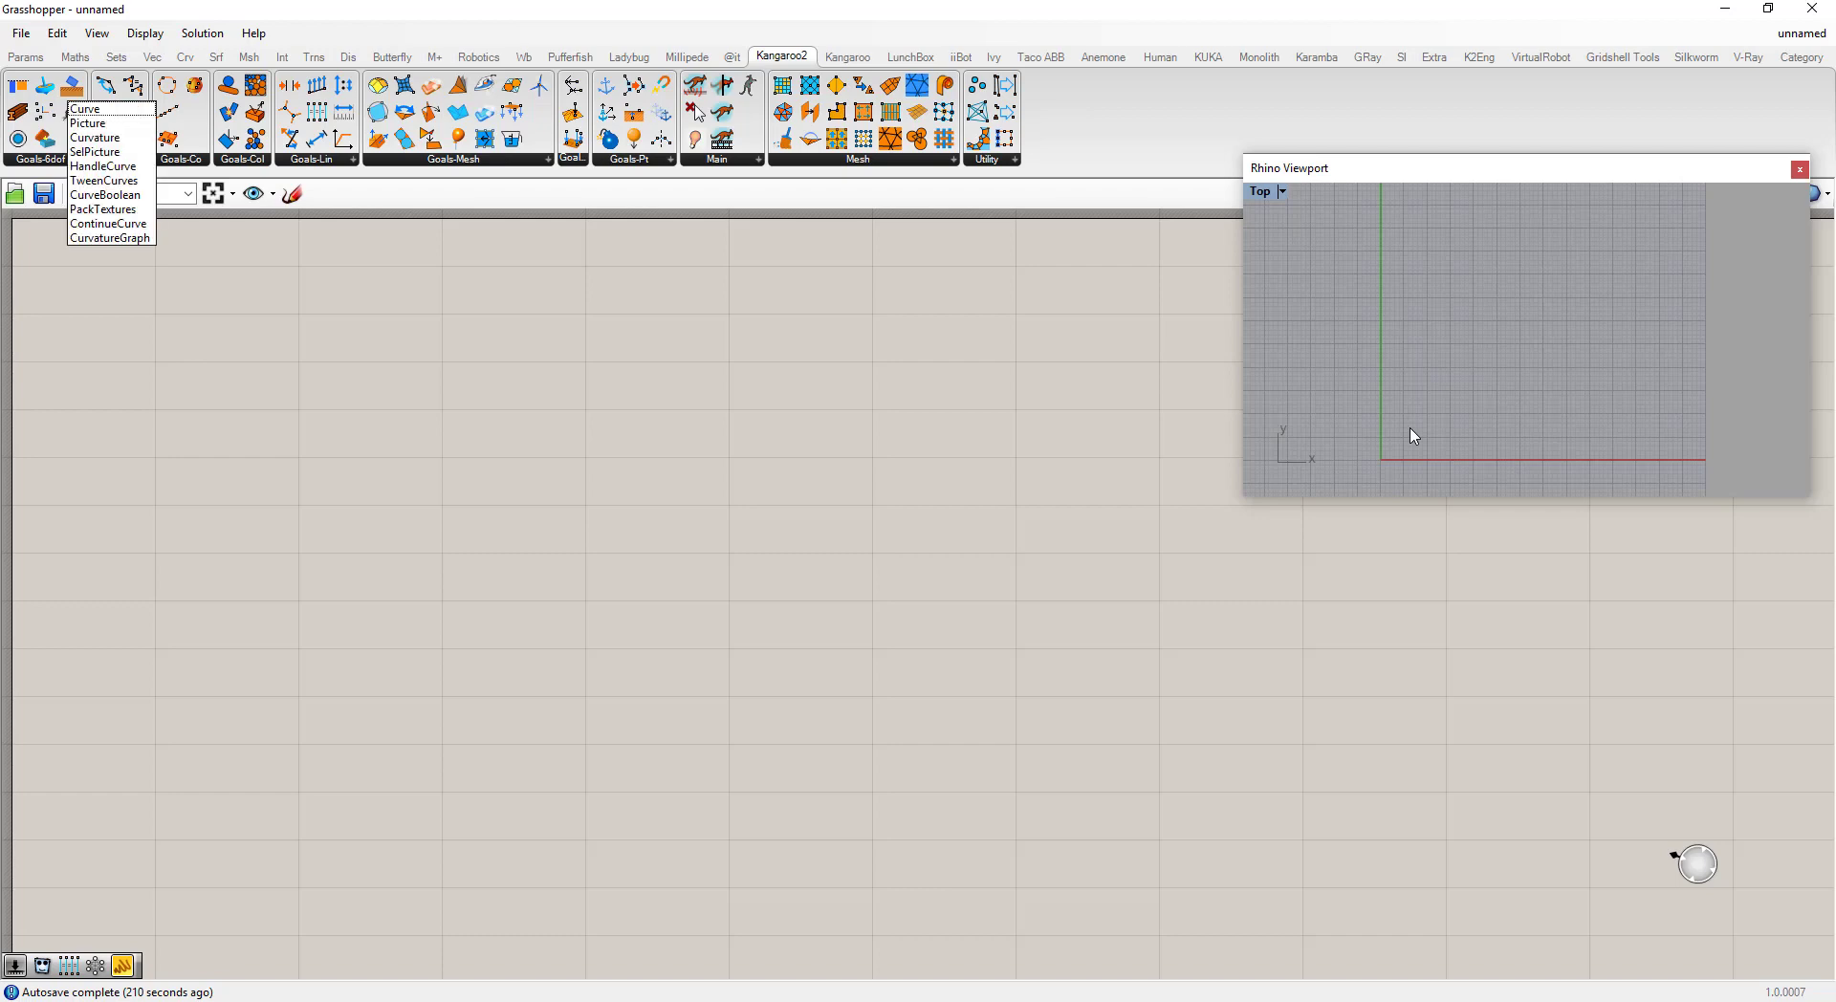
key("BackSpace")
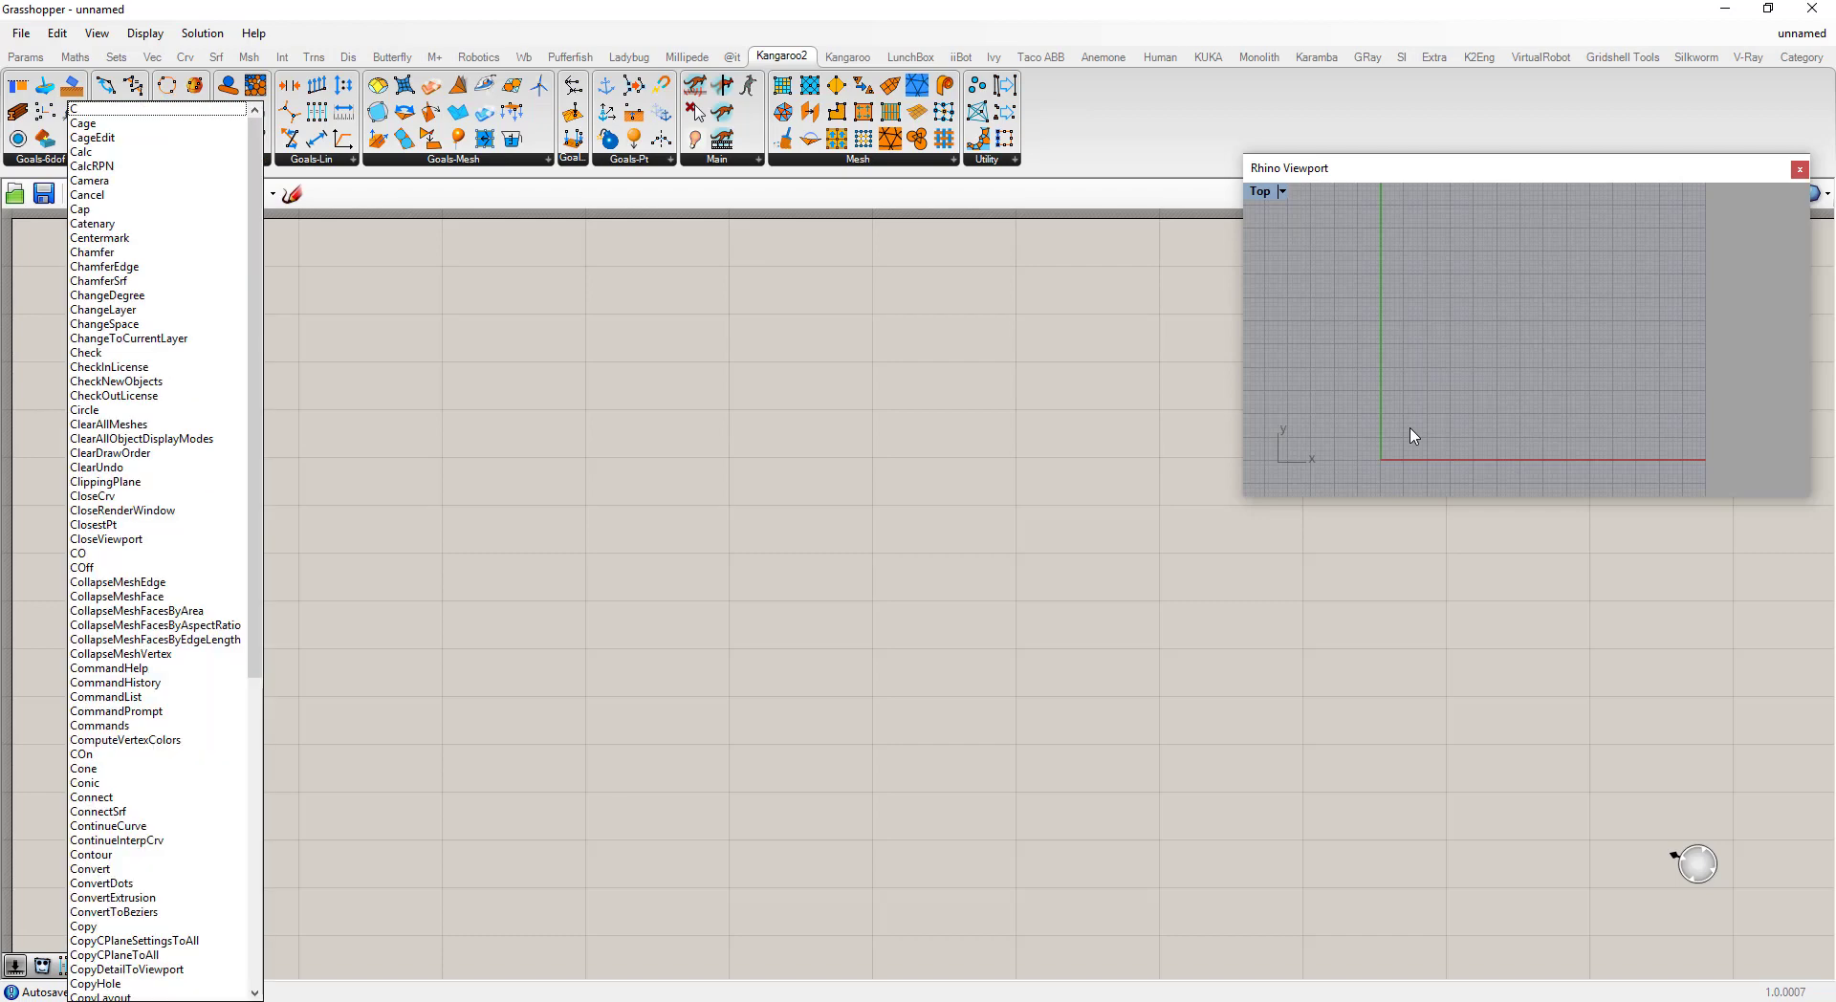
key("Escape")
Step: Draw a closed, irregular L-shaped polyline with six corners in the Top viewport and select it
type("polyline")
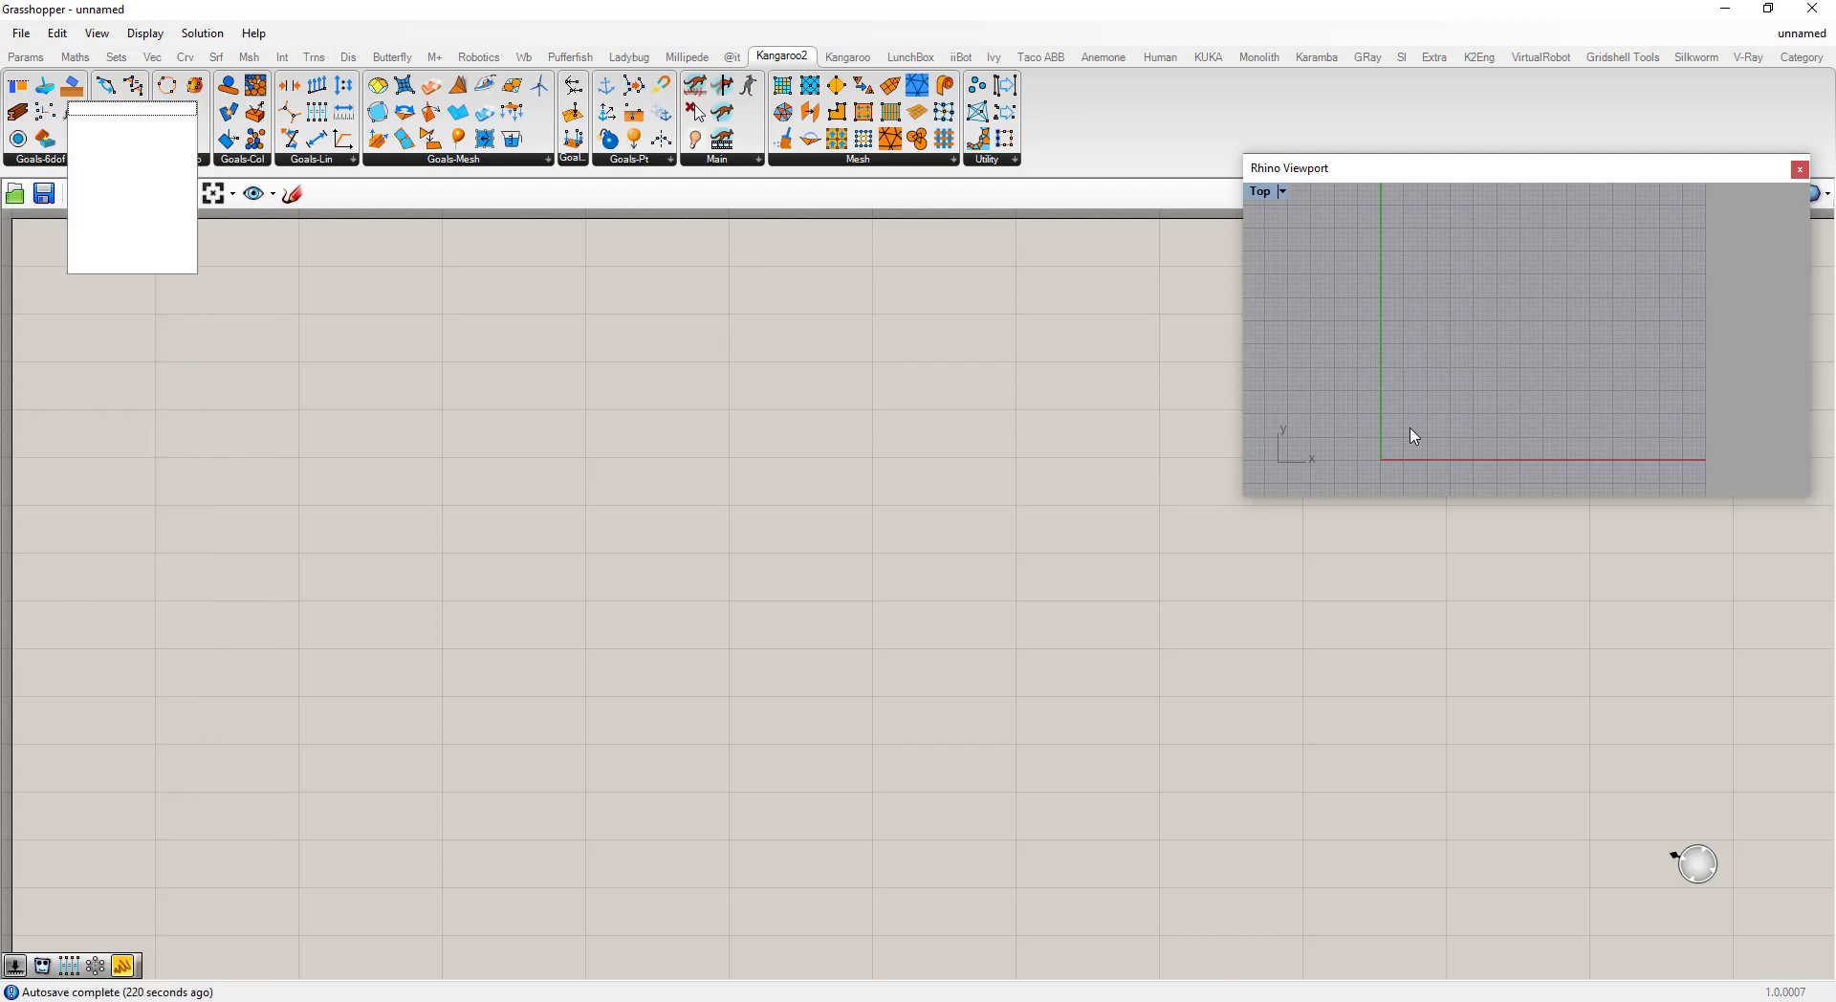
key("Return")
left_click(1410, 427)
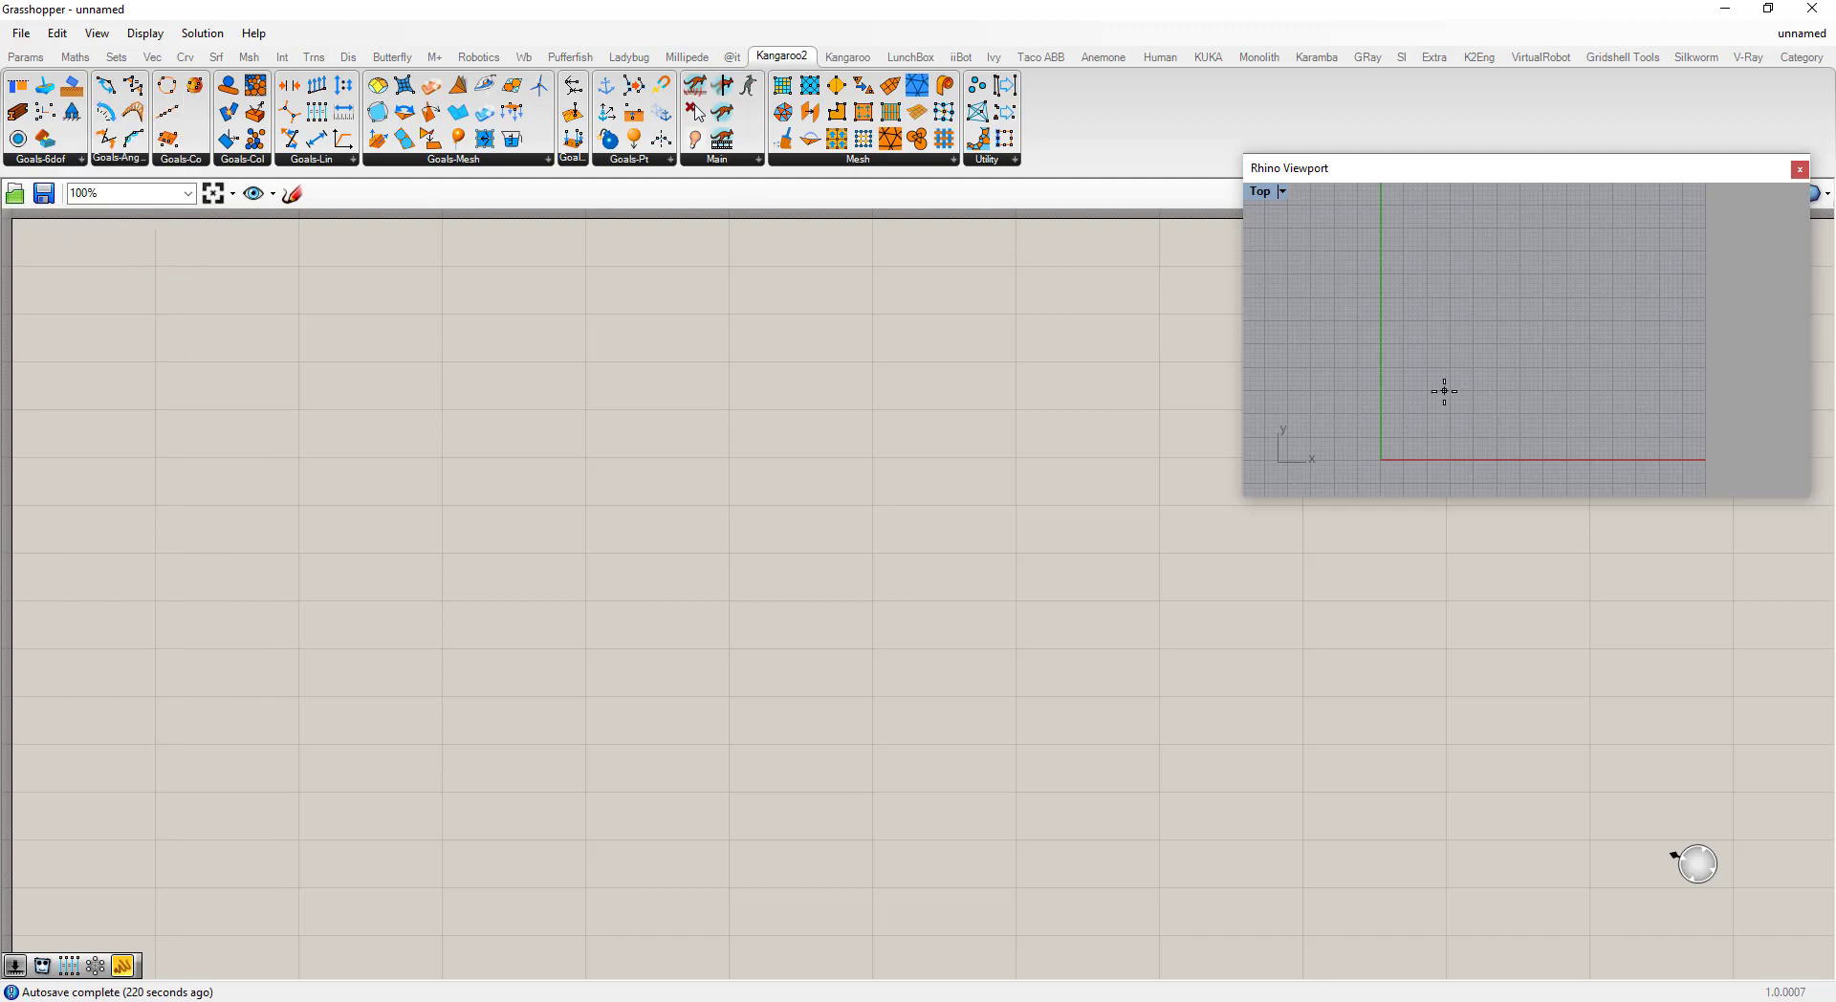
left_click(1444, 391)
left_click(1633, 373)
left_click(1593, 209)
left_click(1502, 229)
left_click(1535, 302)
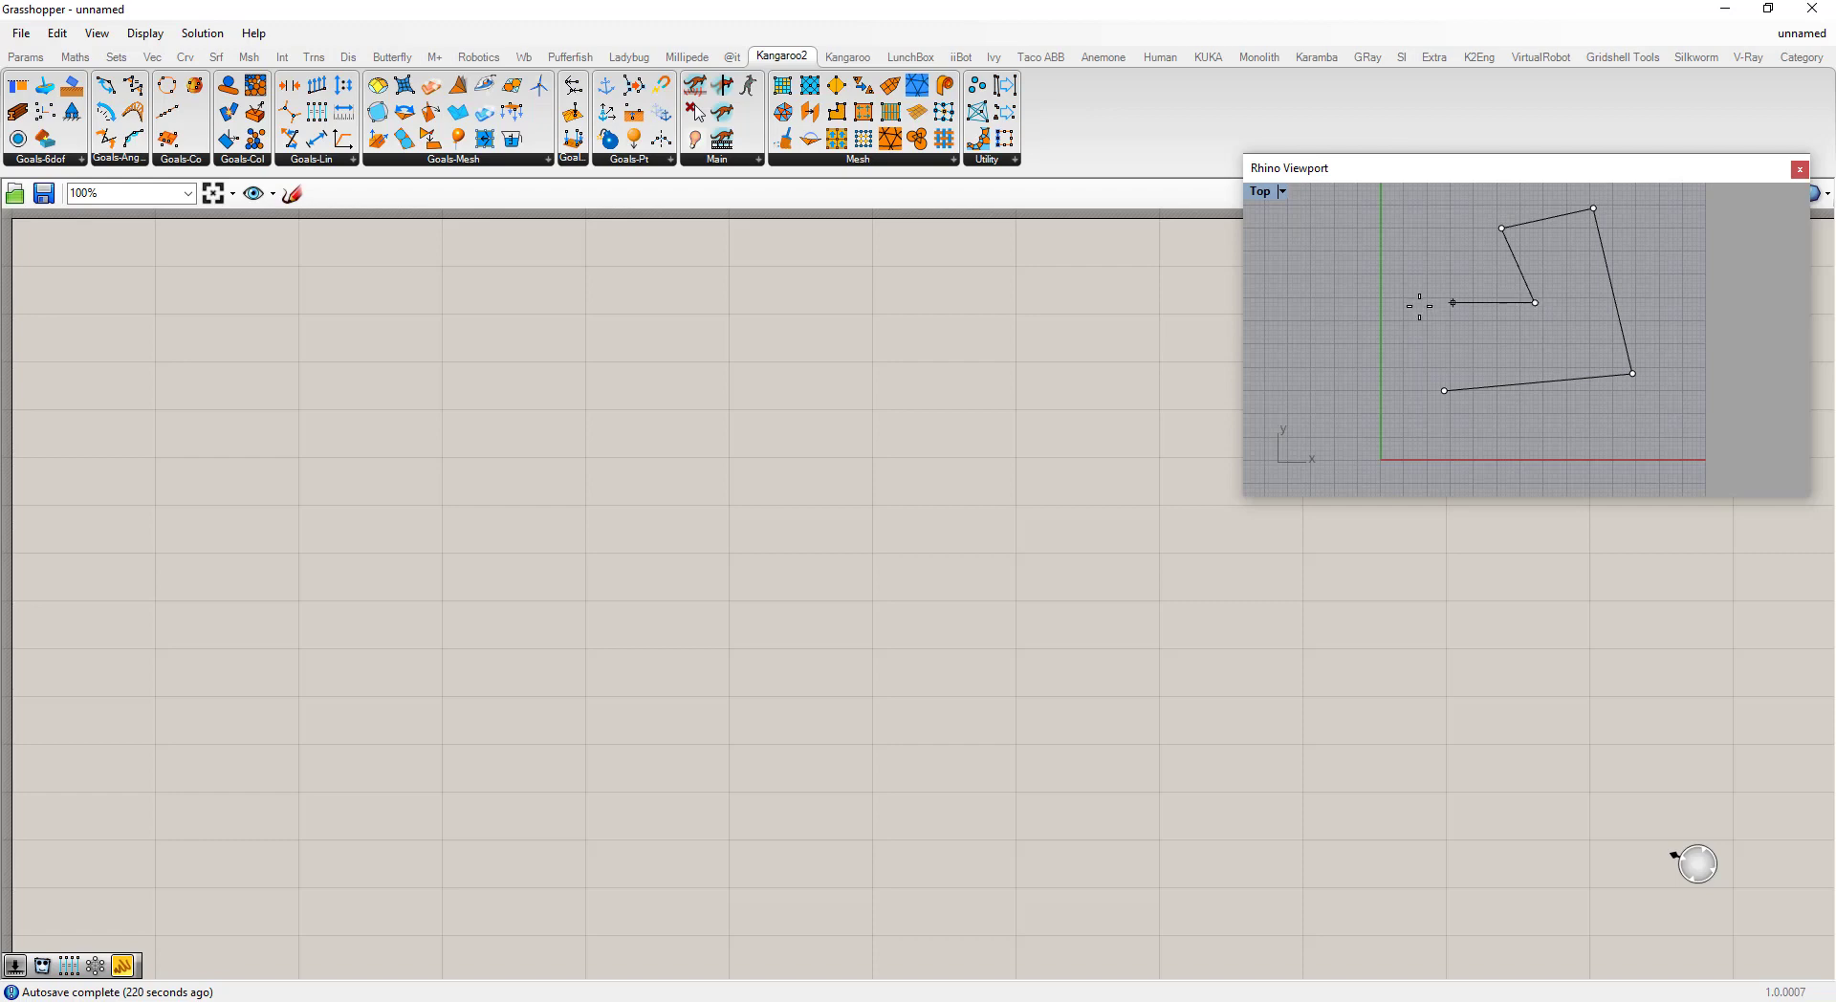
left_click(1417, 306)
left_click(1444, 390)
left_click(1531, 384)
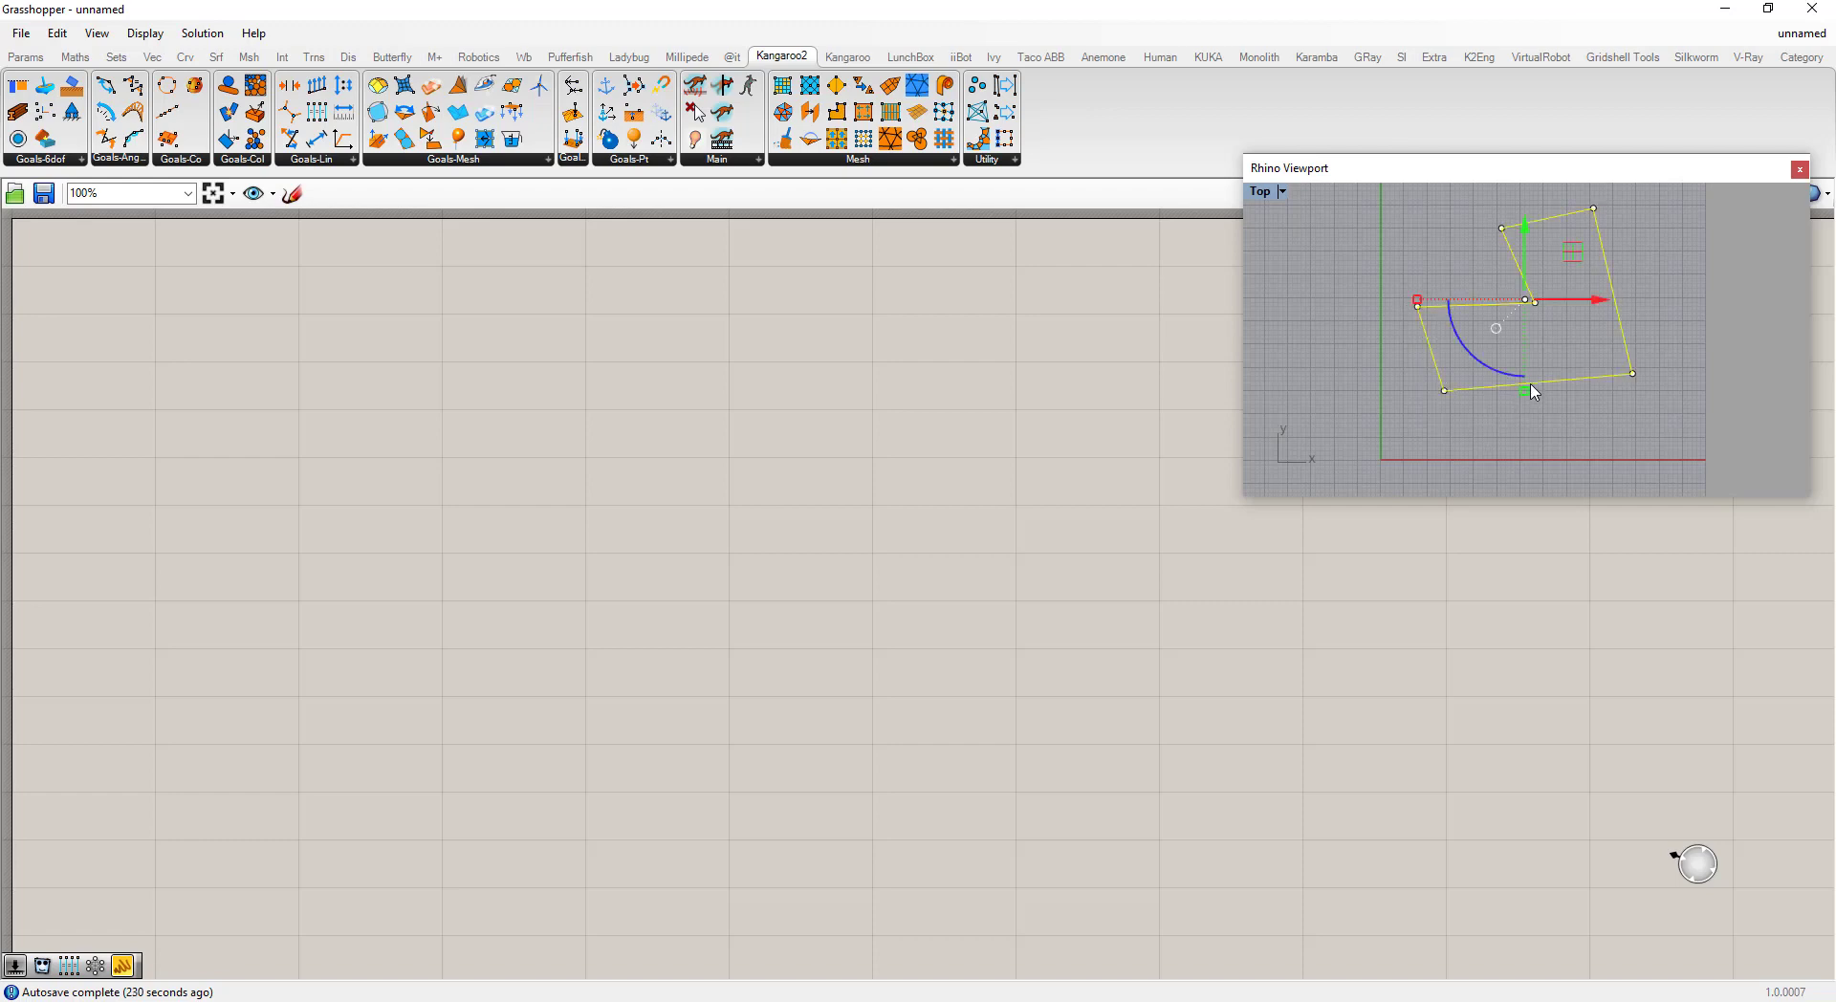
Step: Add a Curve parameter to the canvas and assign the drawn polyline to it as a single curve
double_click(131, 368)
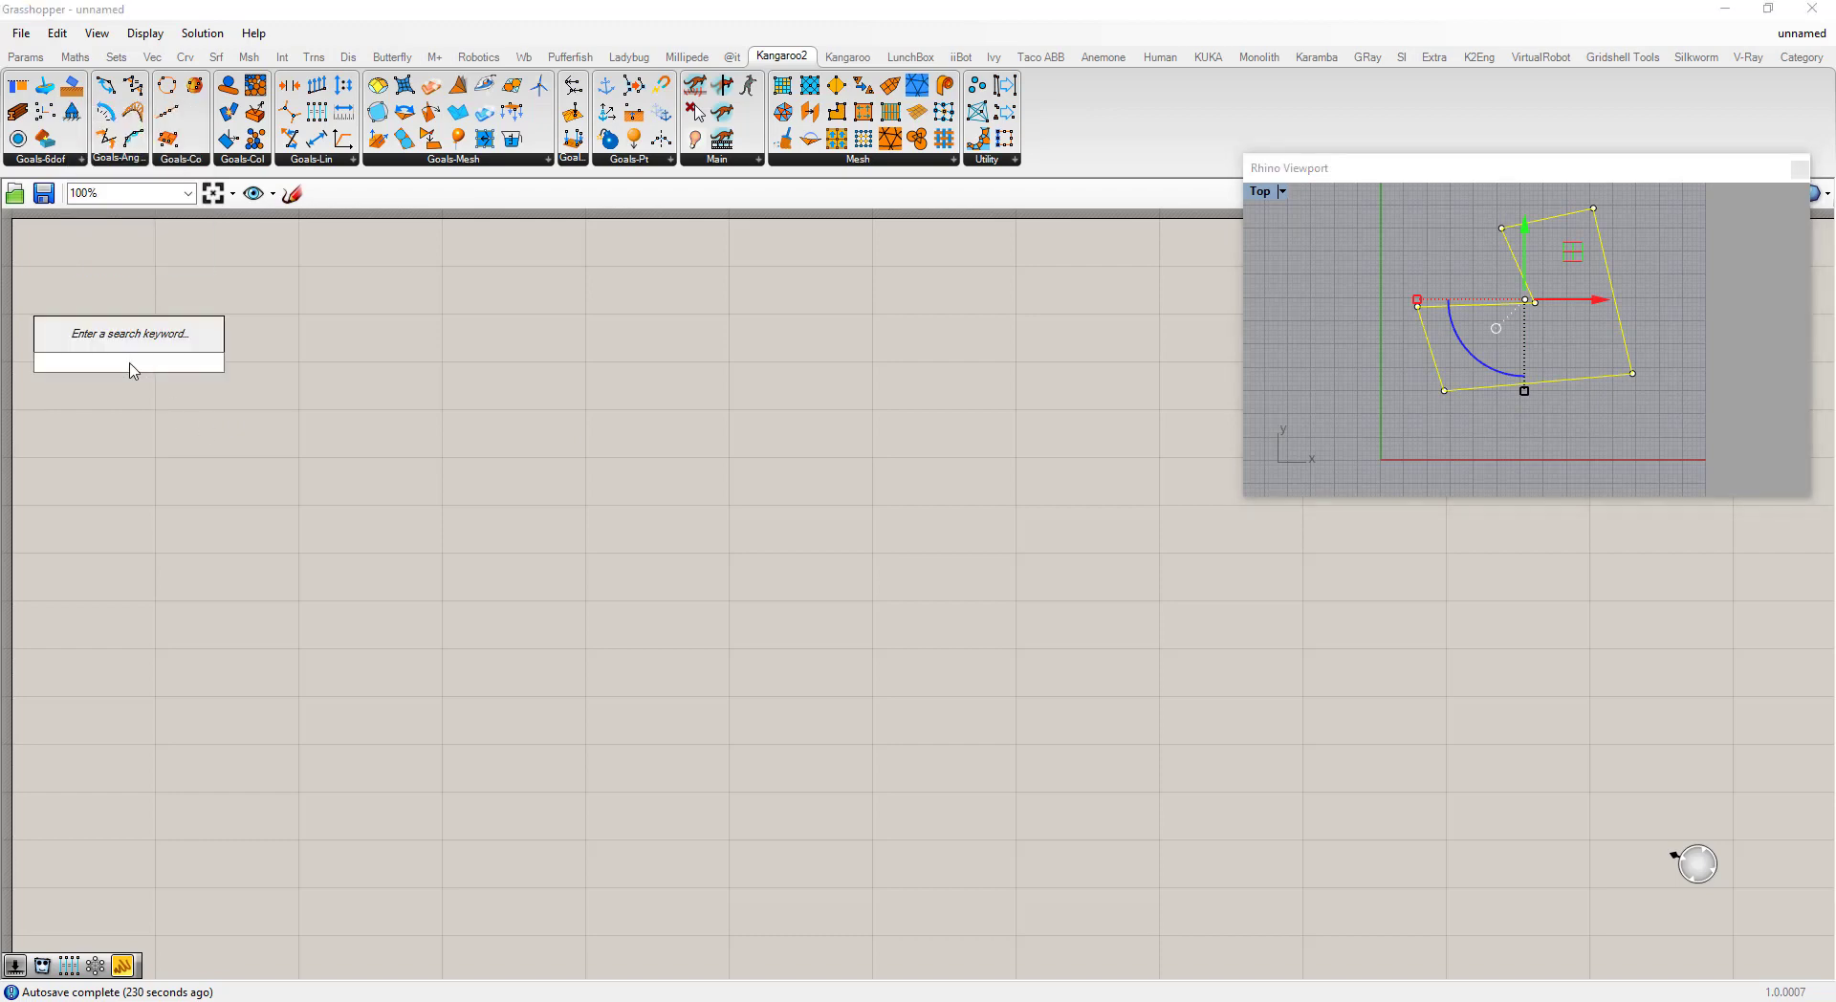
type("curve")
left_click(97, 345)
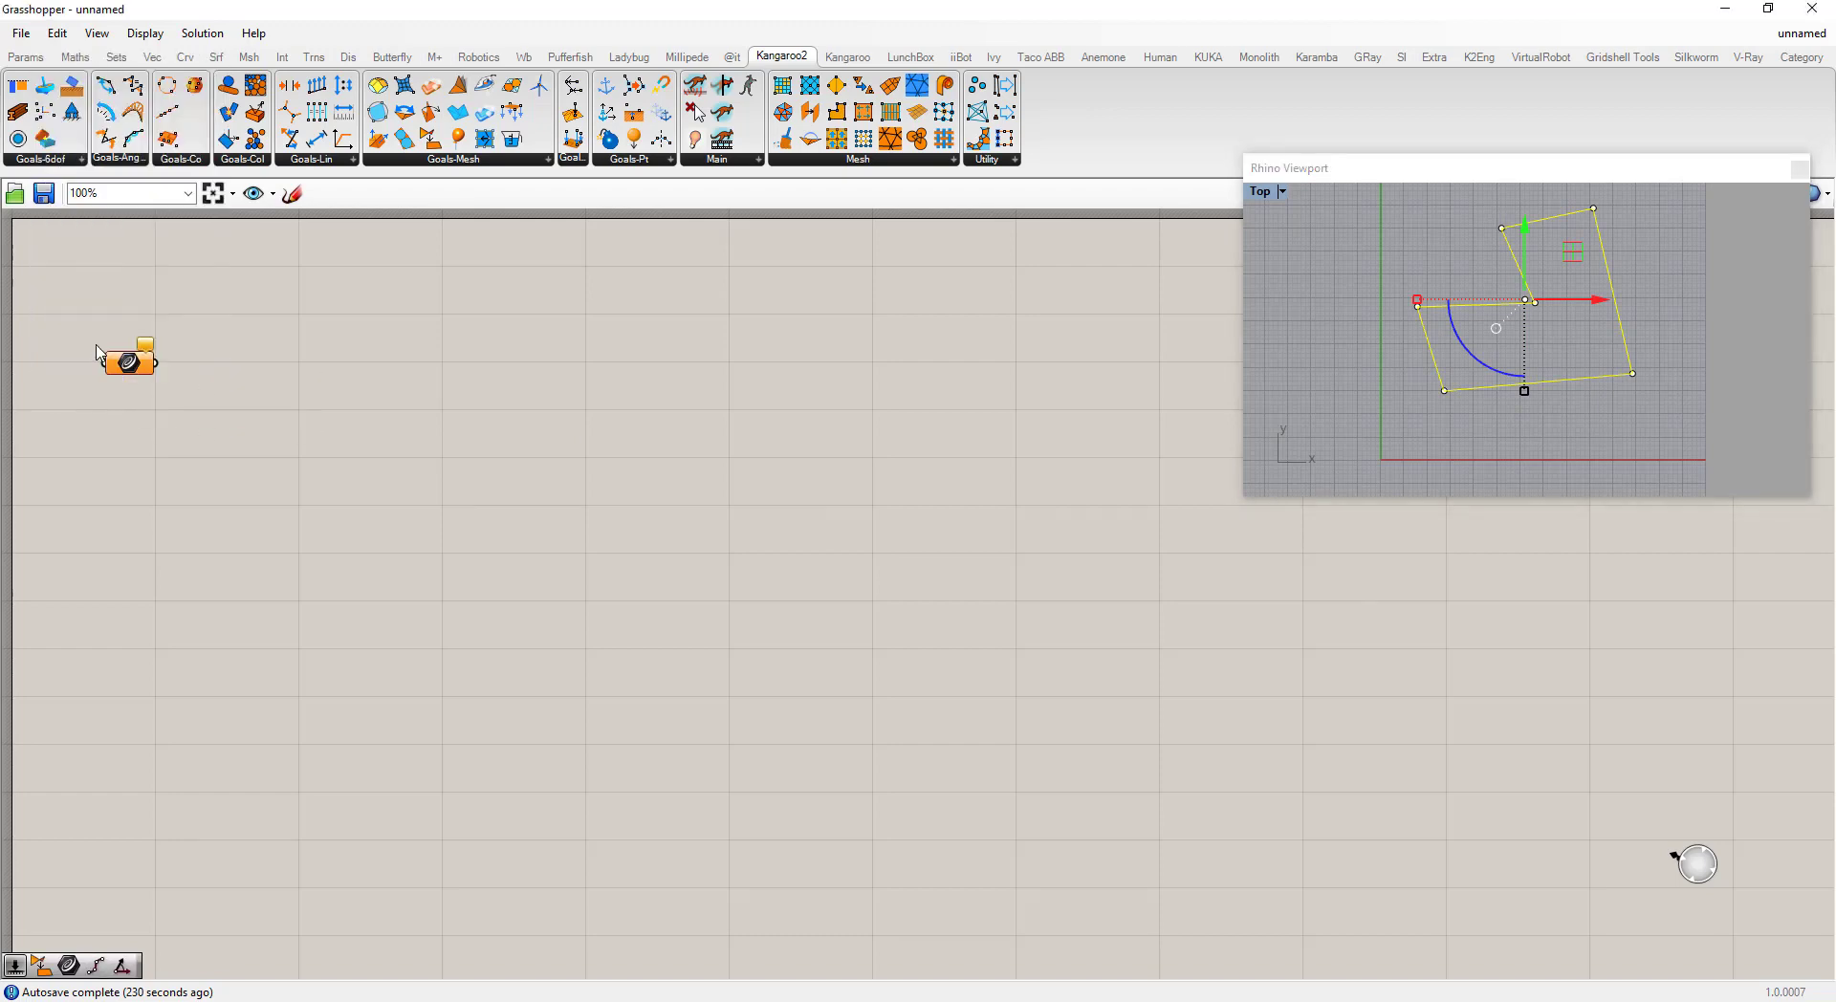
right_click(129, 362)
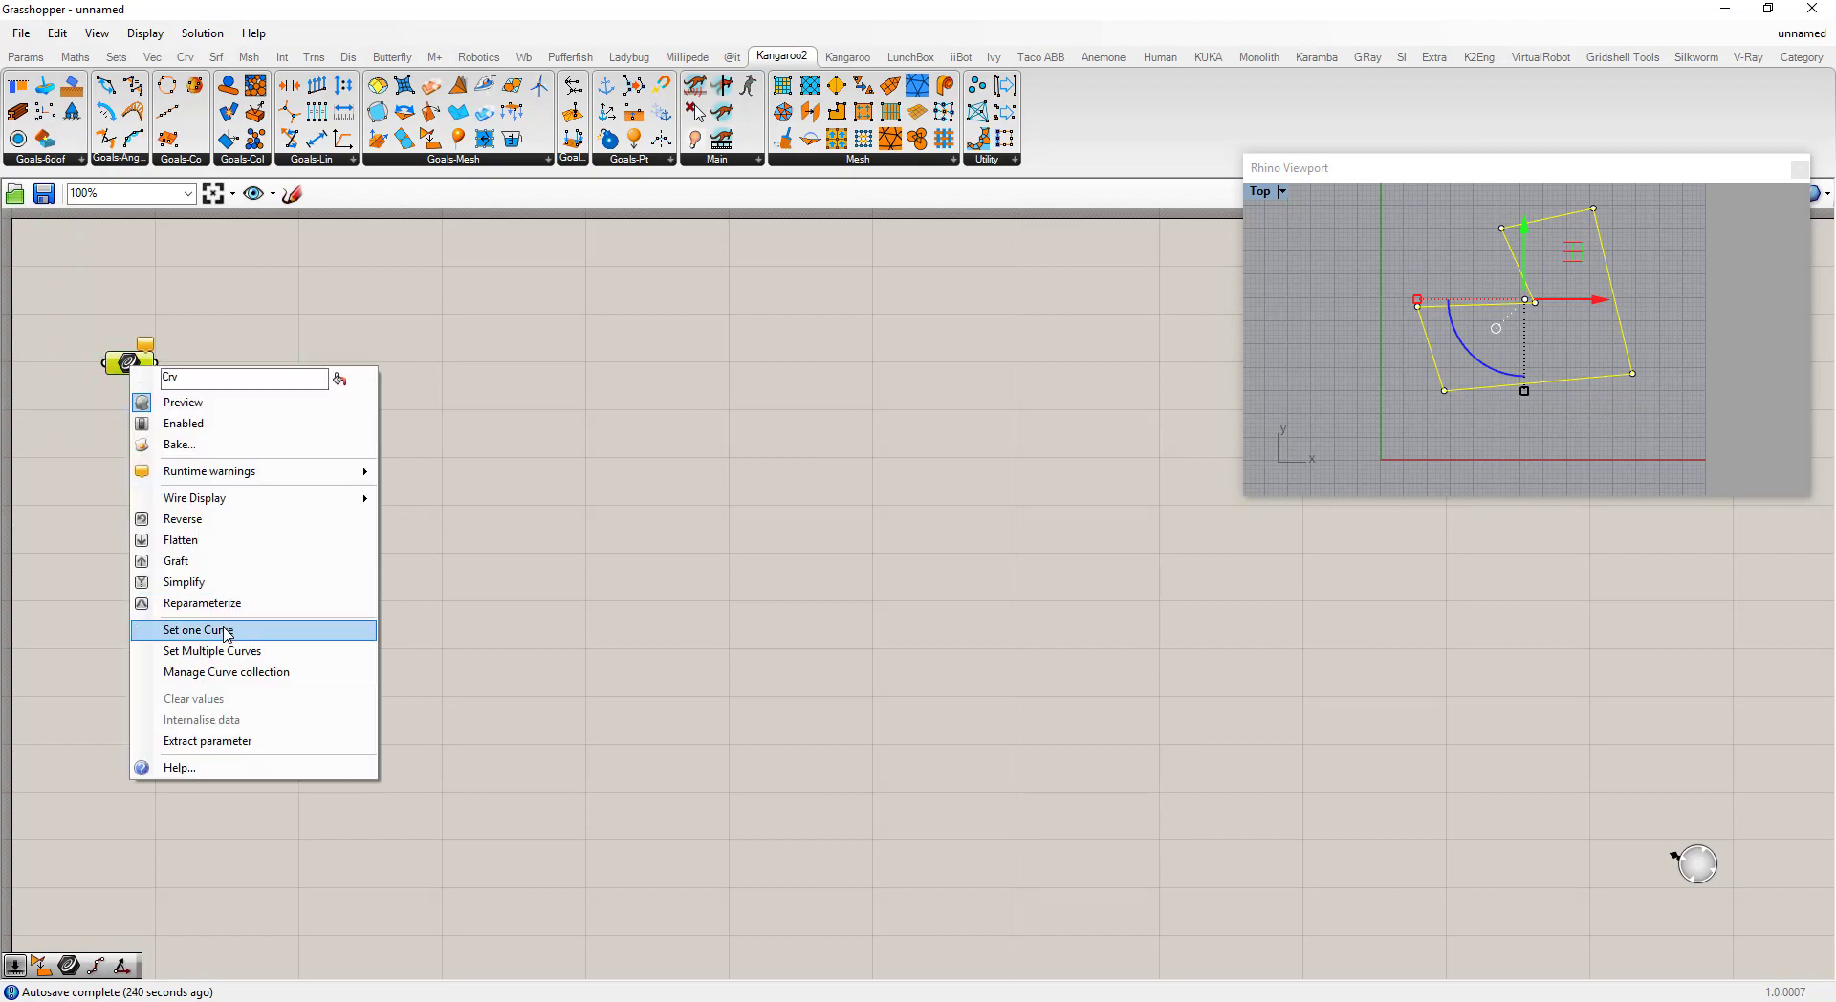
left_click(227, 630)
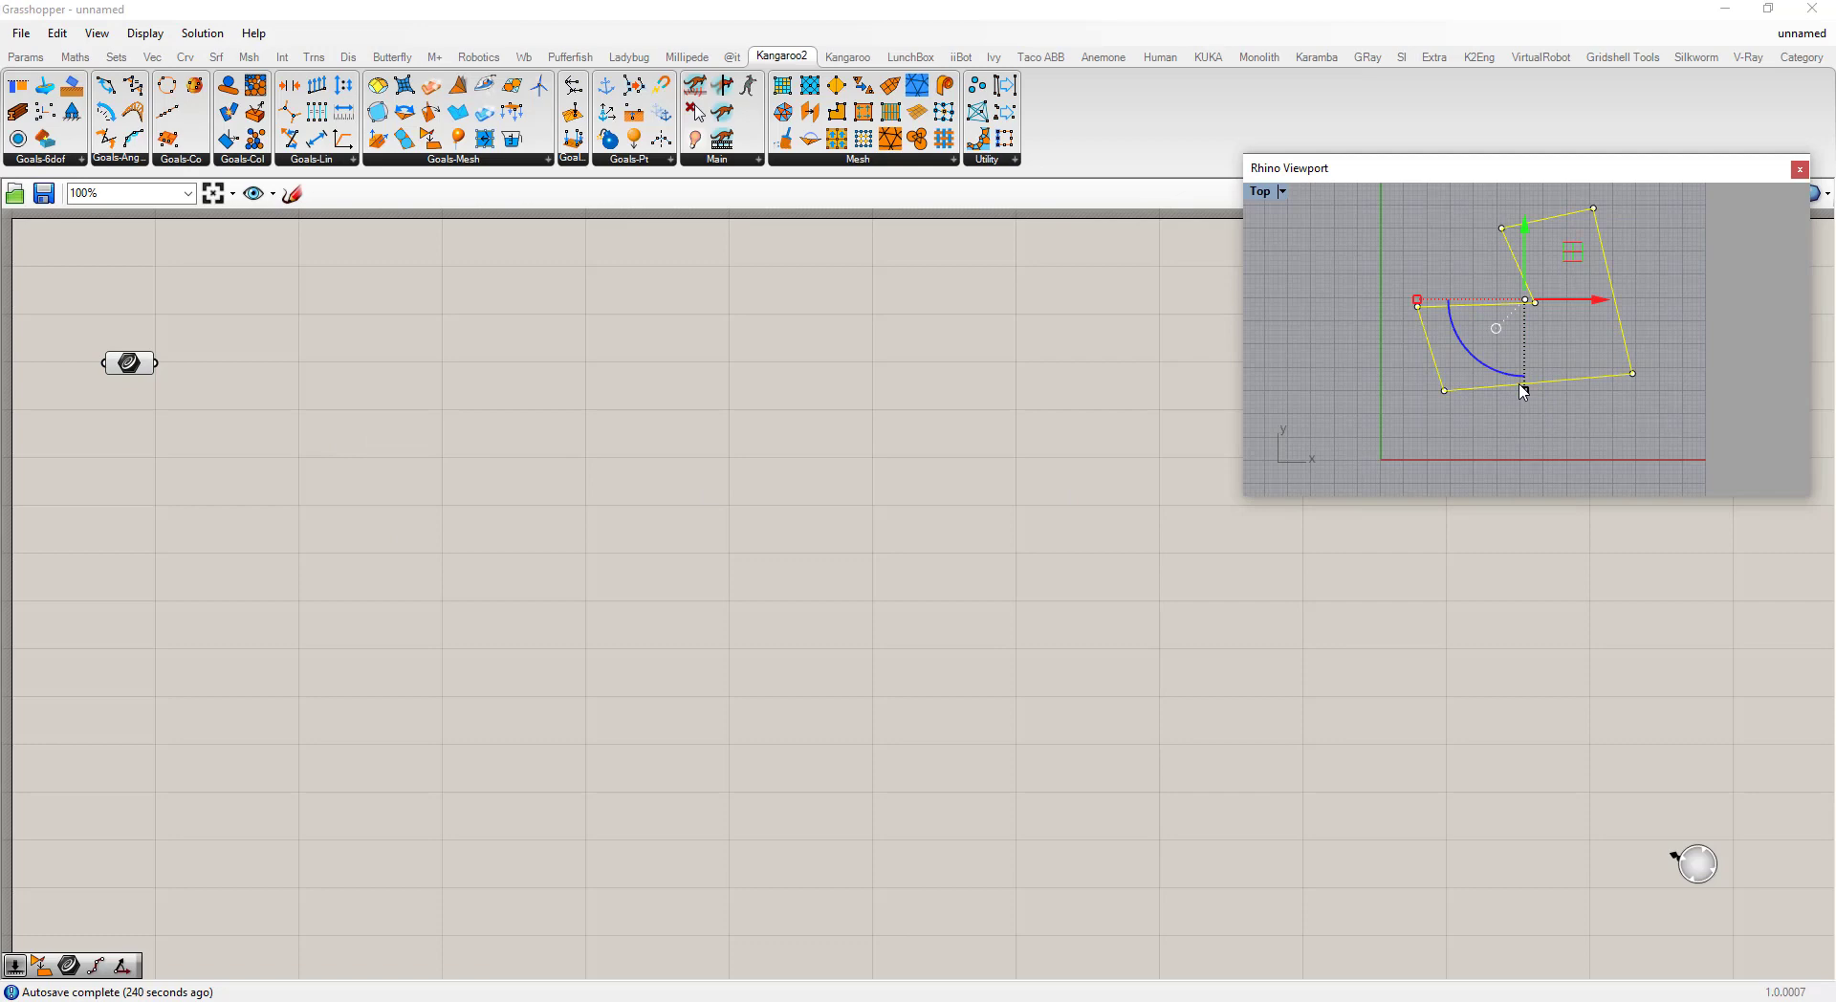
left_click(1524, 391)
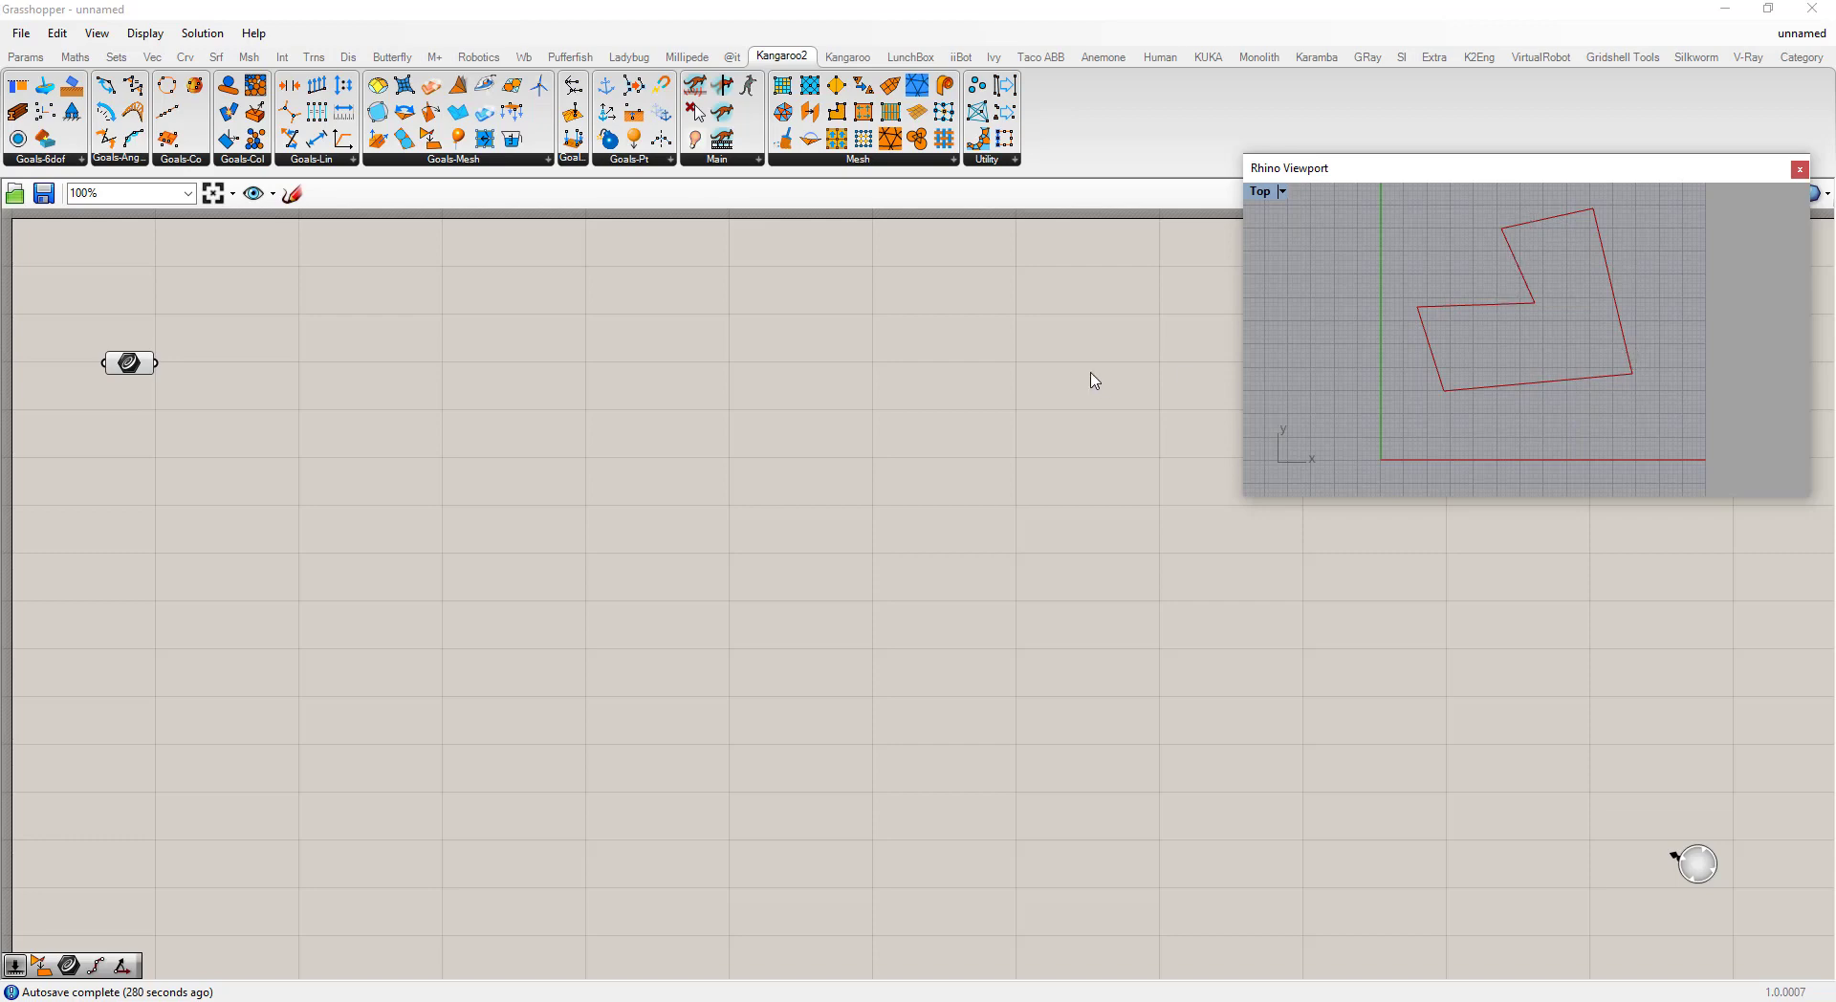
Step: Add an Explode component and feed the Curve parameter into its curve input
double_click(241, 429)
type("explode")
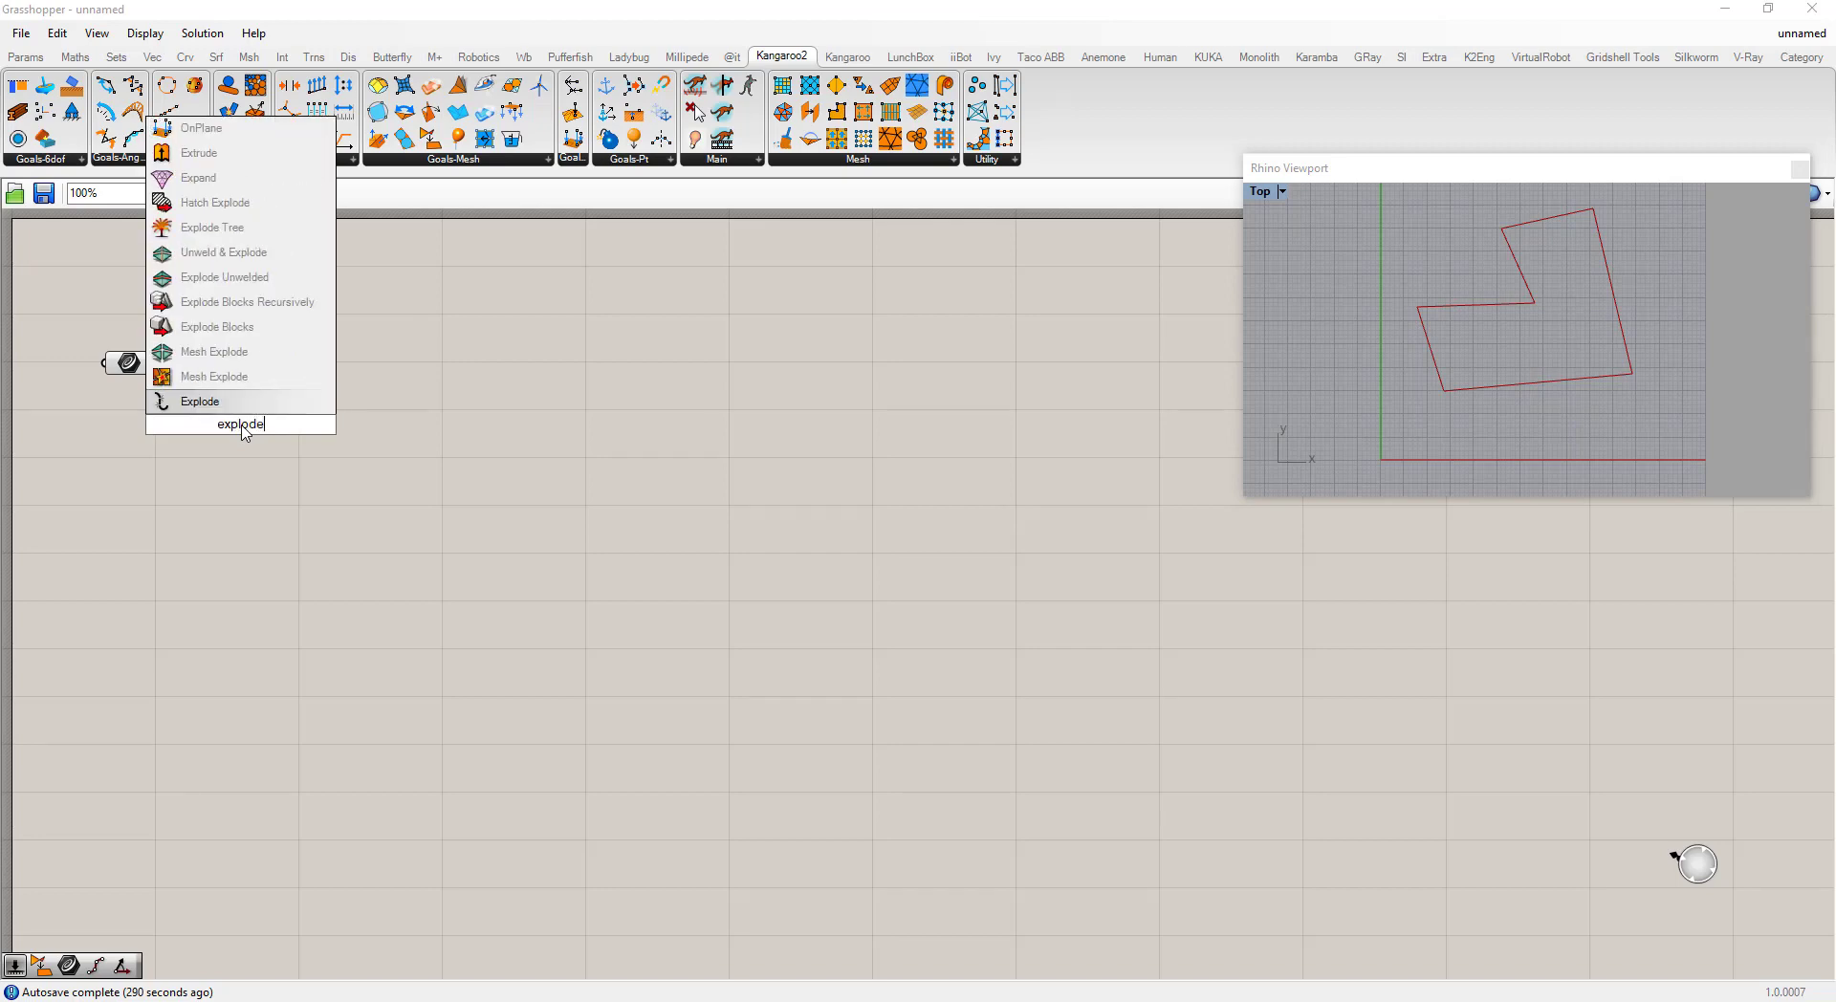
left_click(196, 406)
left_click_drag(158, 363, 228, 431)
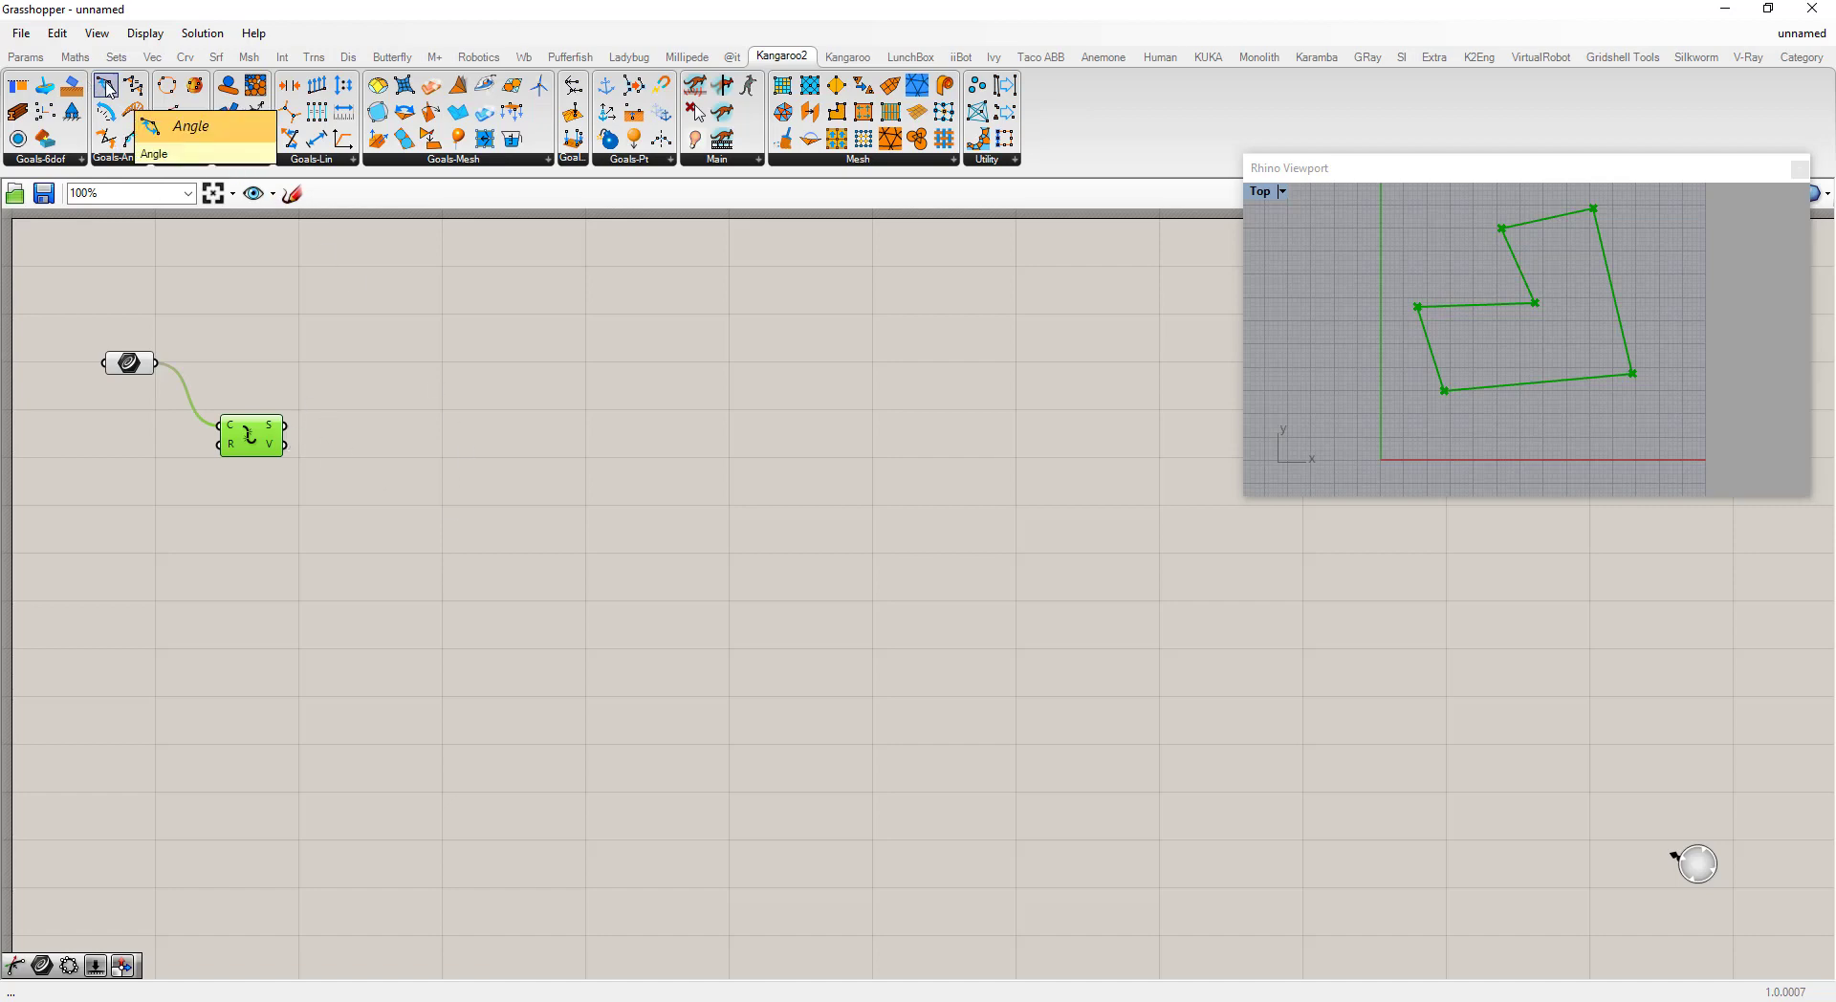
Step: Place a Kangaroo2 Angle goal and connect the exploded segments to its LineA input
left_click_drag(108, 89, 536, 373)
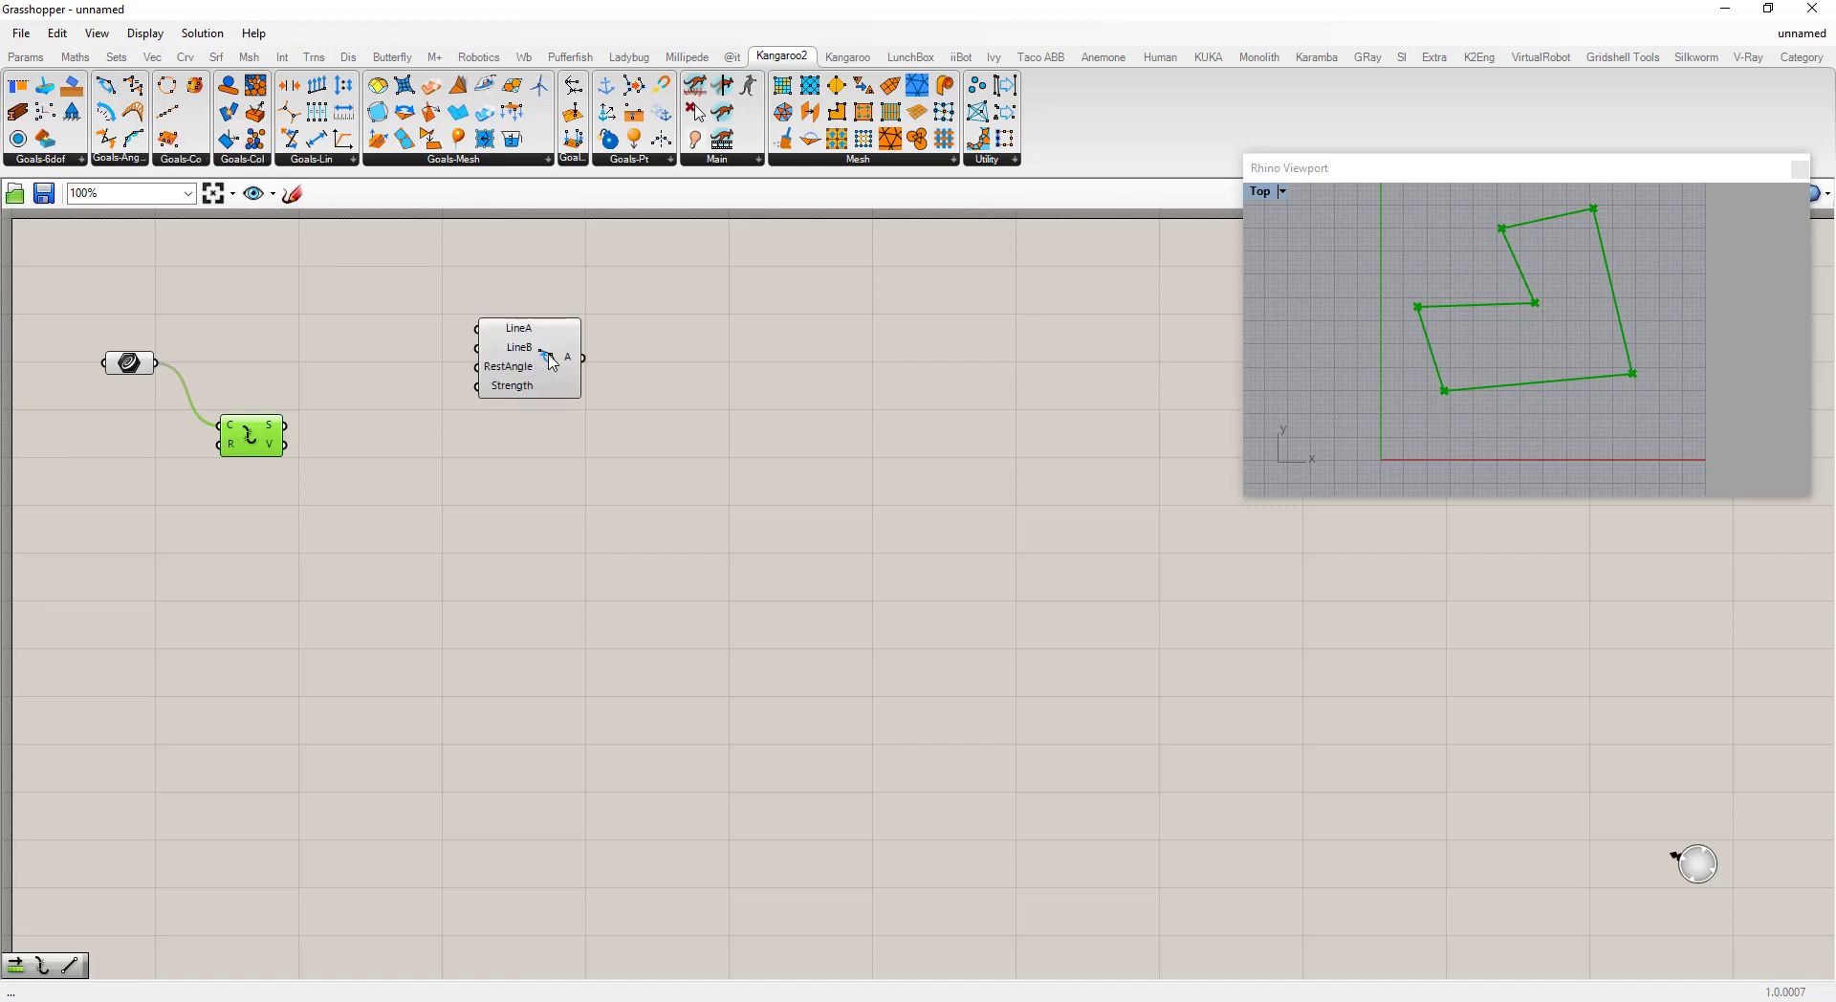
left_click(561, 390)
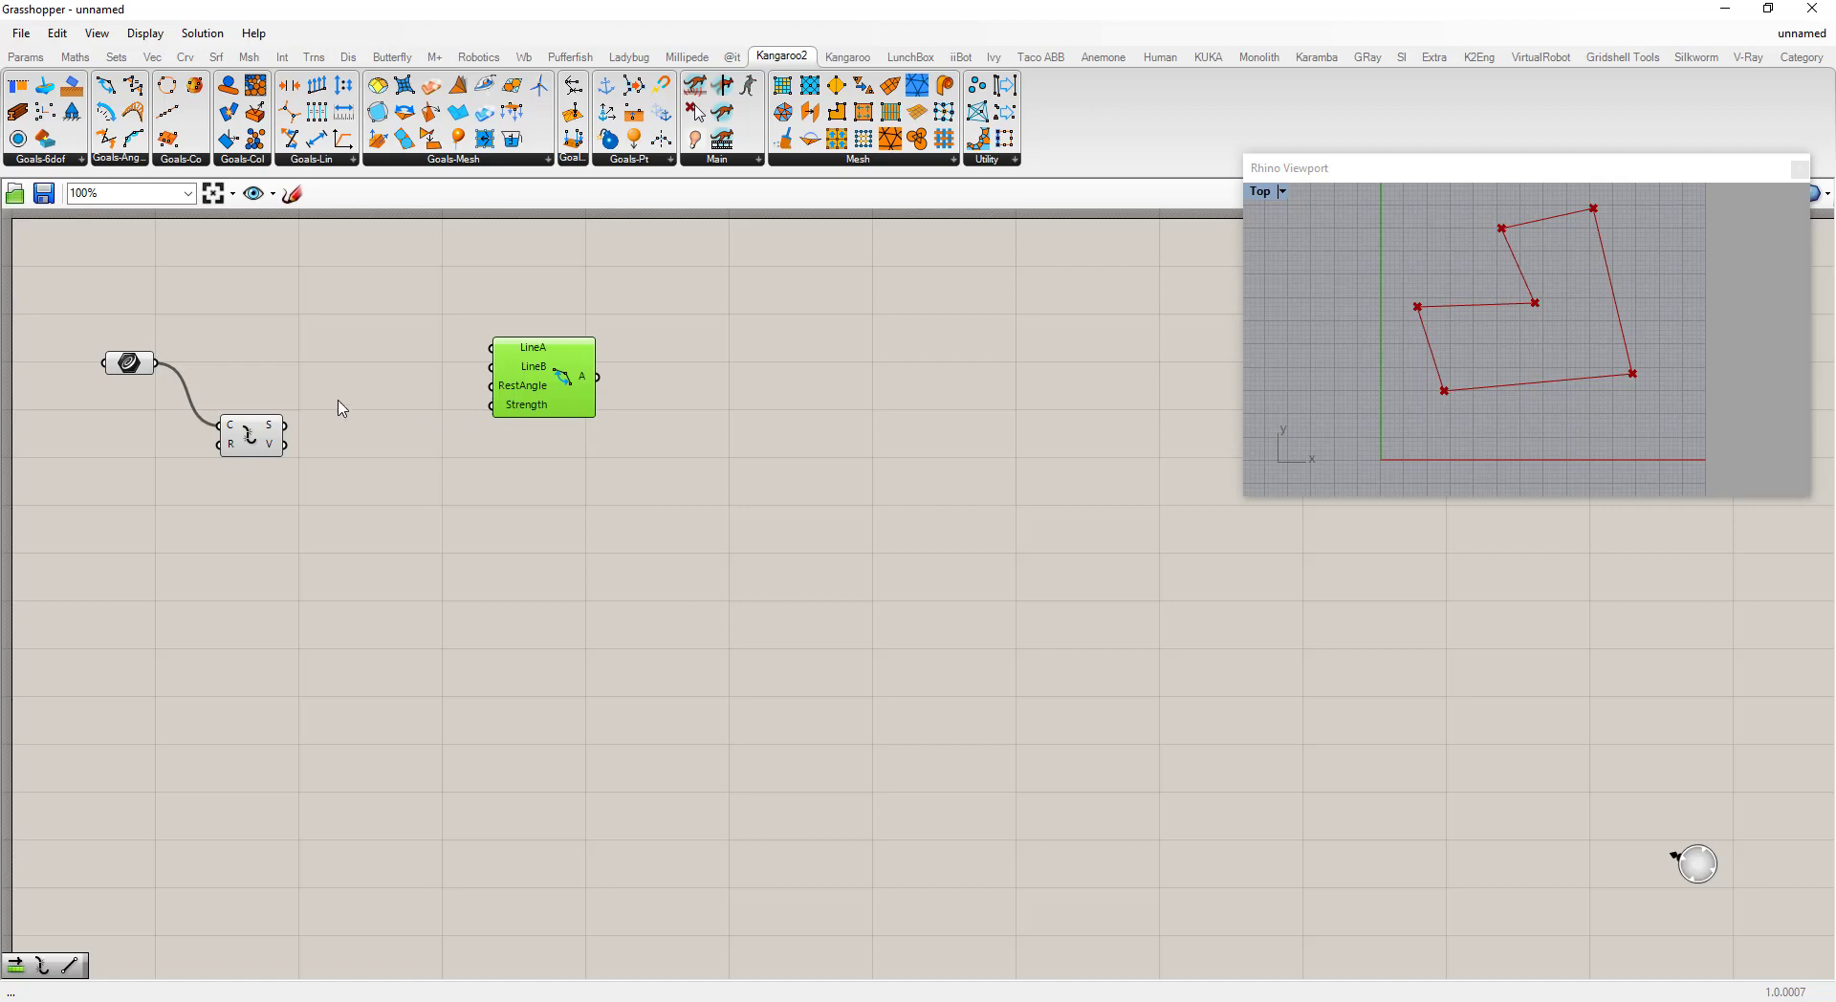
left_click(345, 367)
left_click_drag(248, 443, 698, 421)
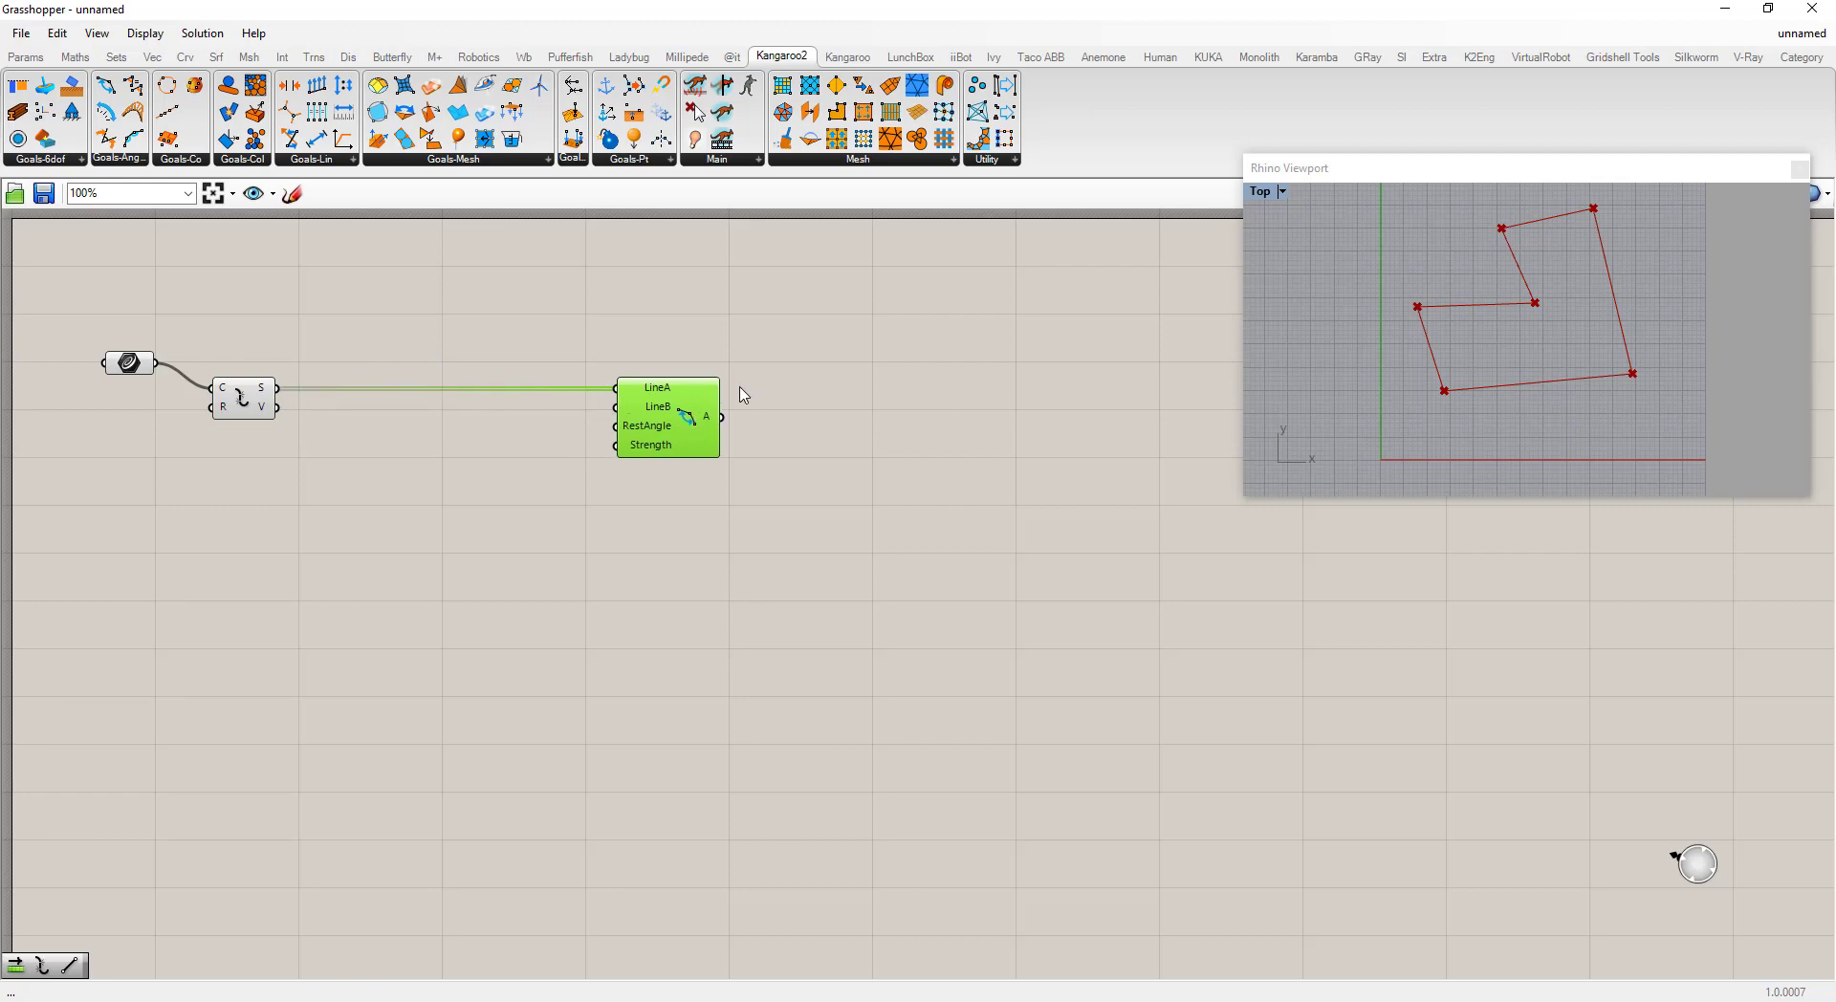
Step: Add a Shift List component, route the exploded segments through it into the Angle goal's LineB input, and space out the components
left_click(387, 434)
double_click(388, 433)
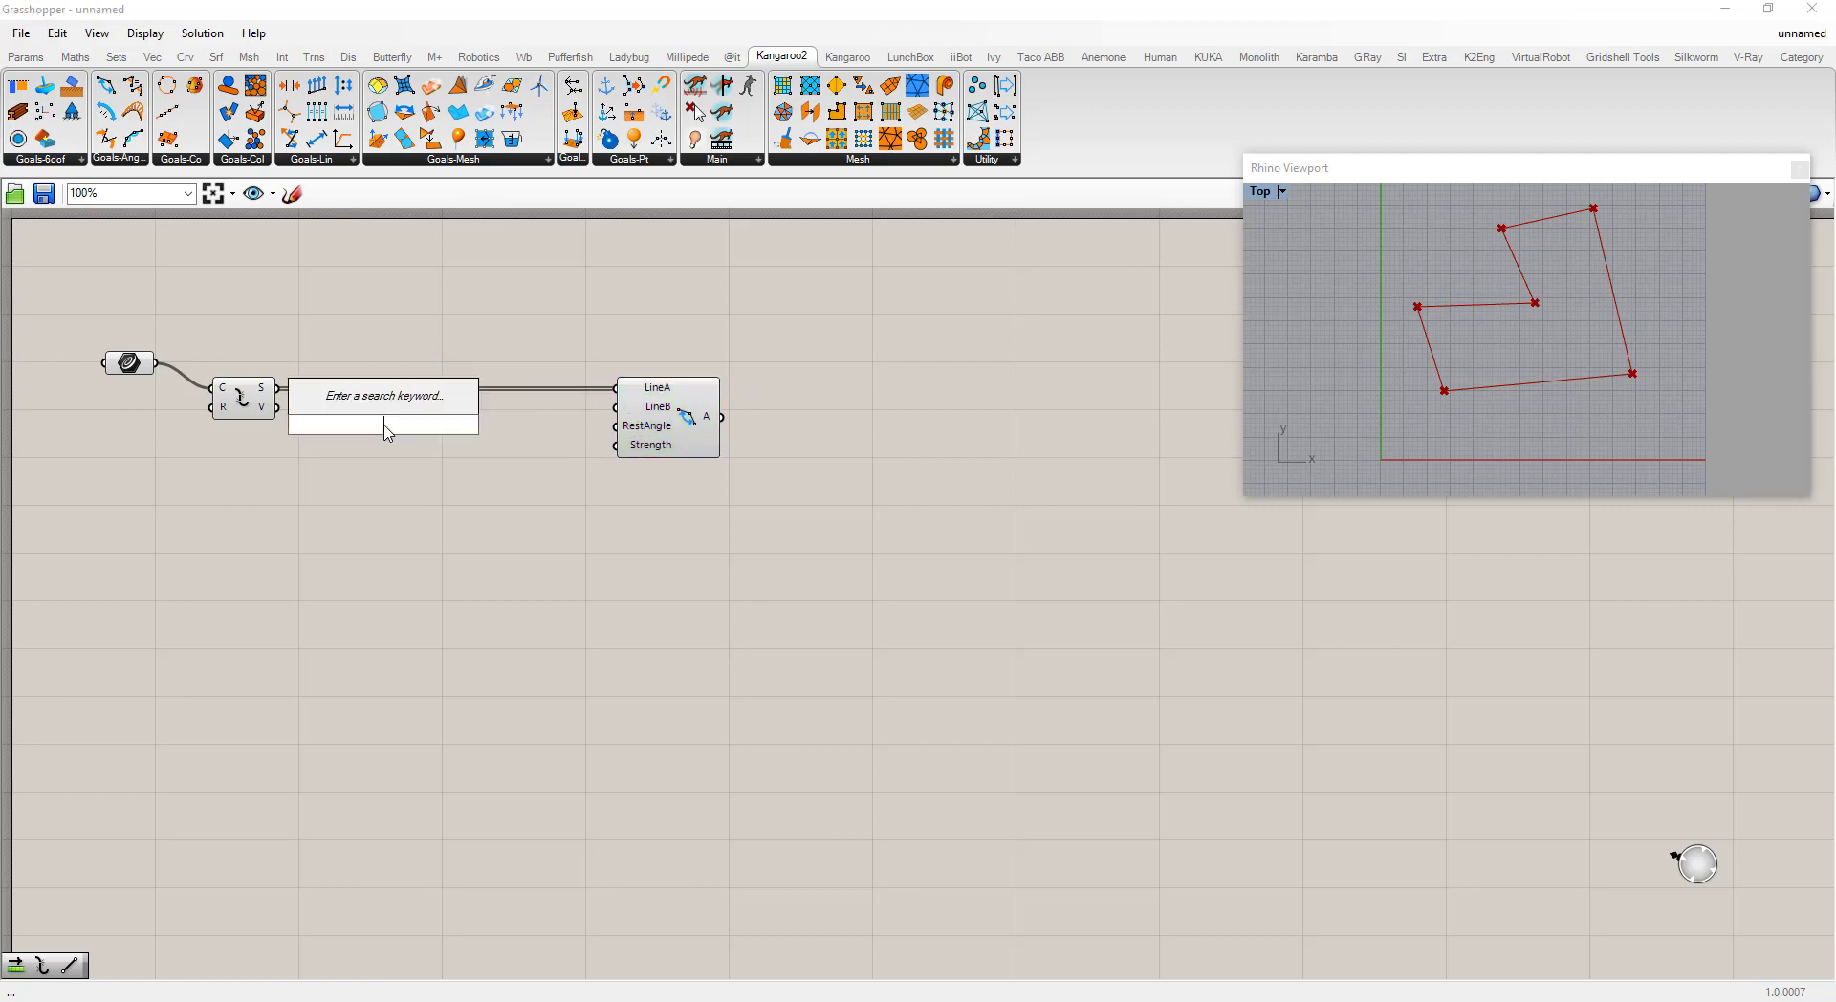
type("shift")
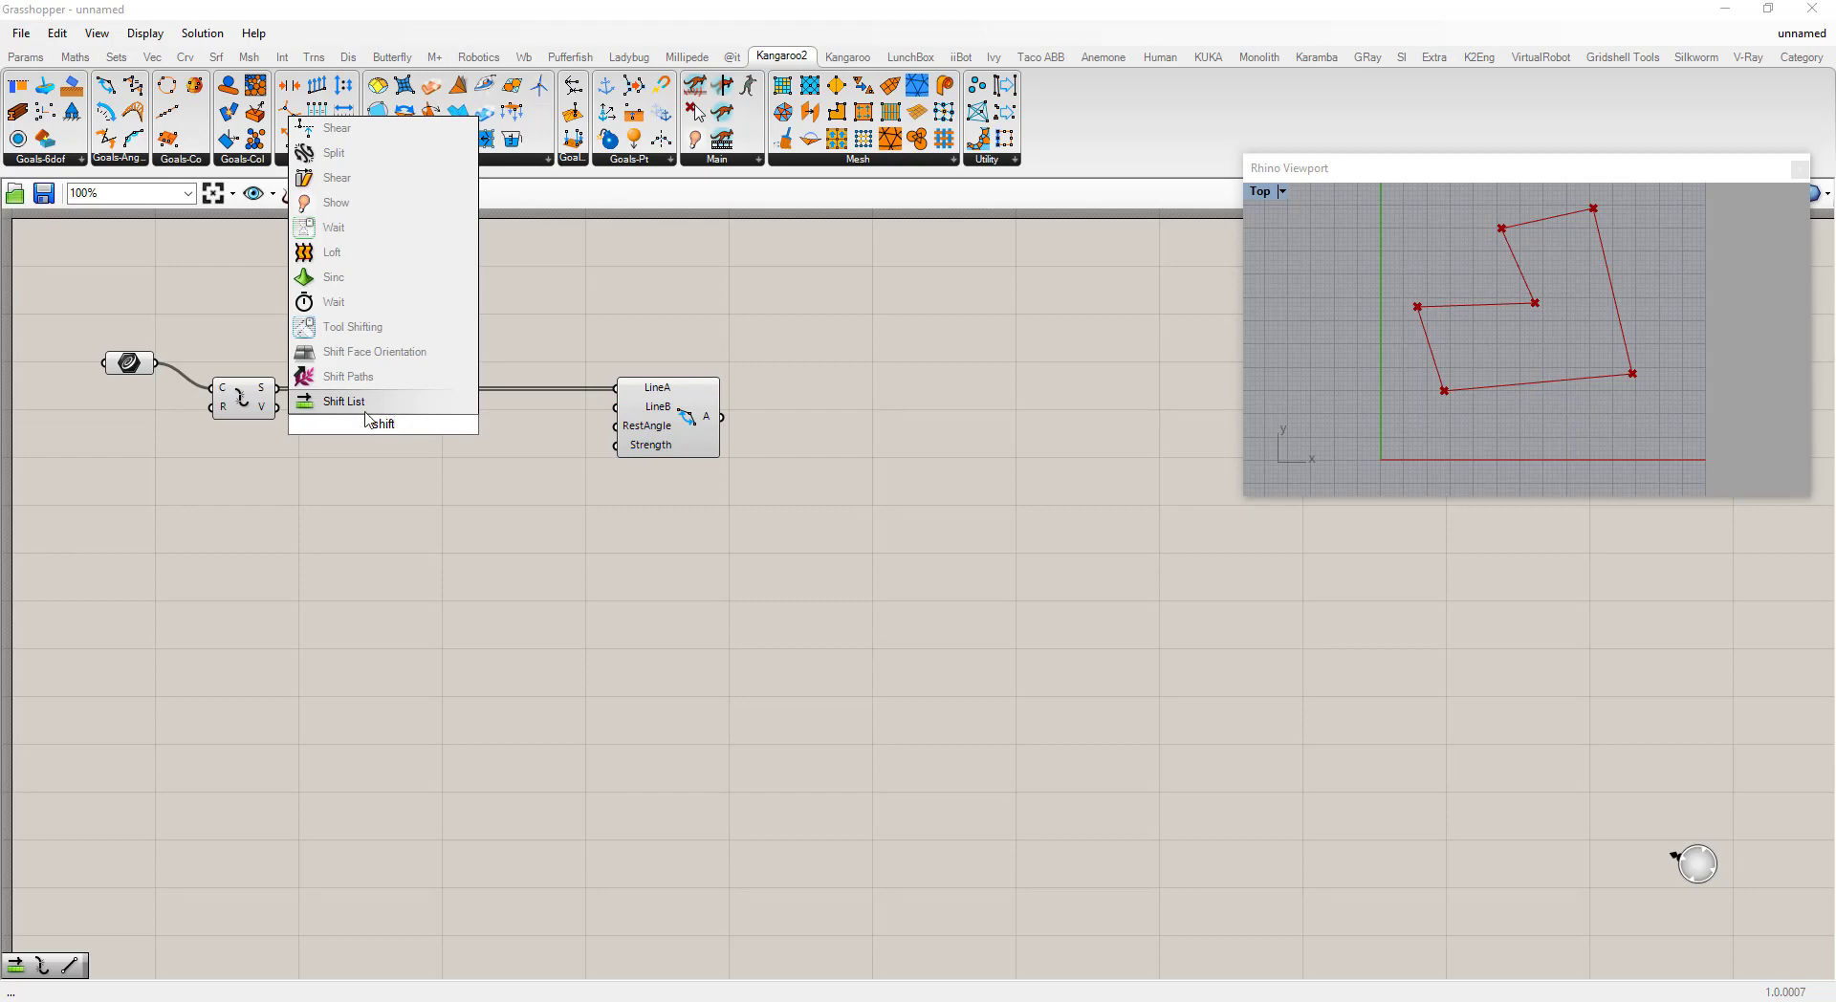
left_click(351, 404)
left_click_drag(276, 387, 617, 407)
left_click(496, 512)
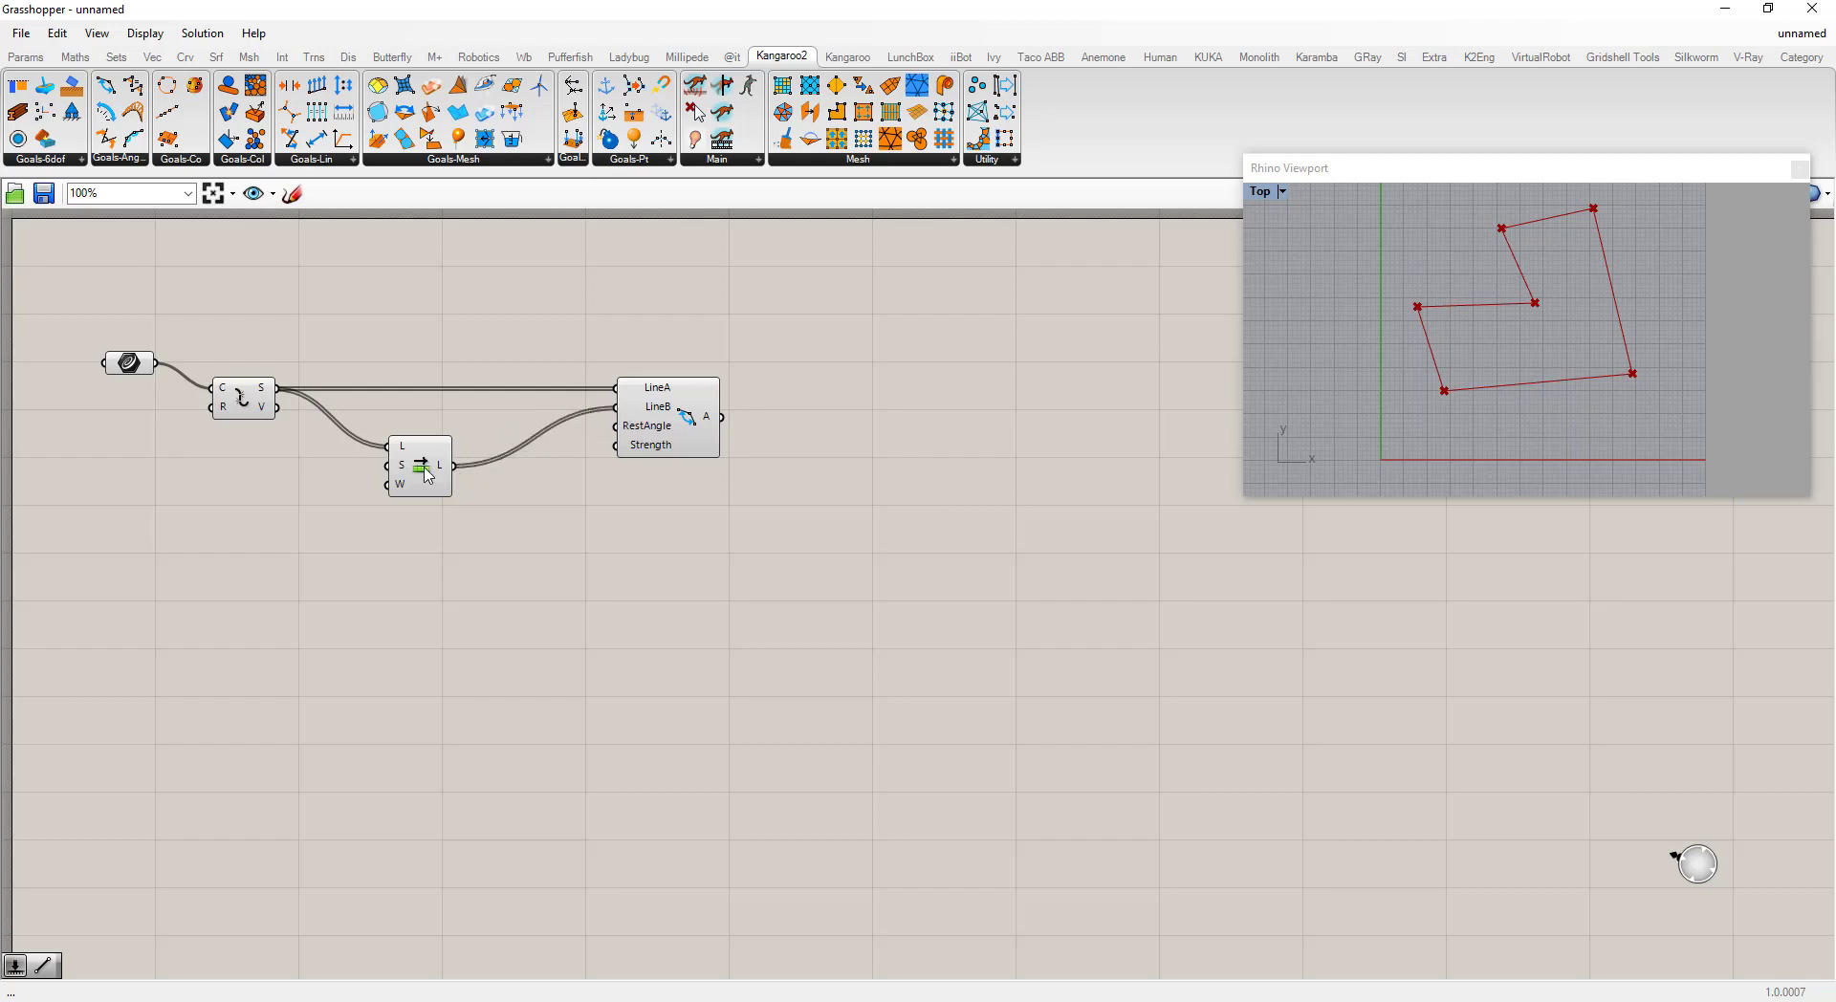
left_click_drag(420, 469, 417, 438)
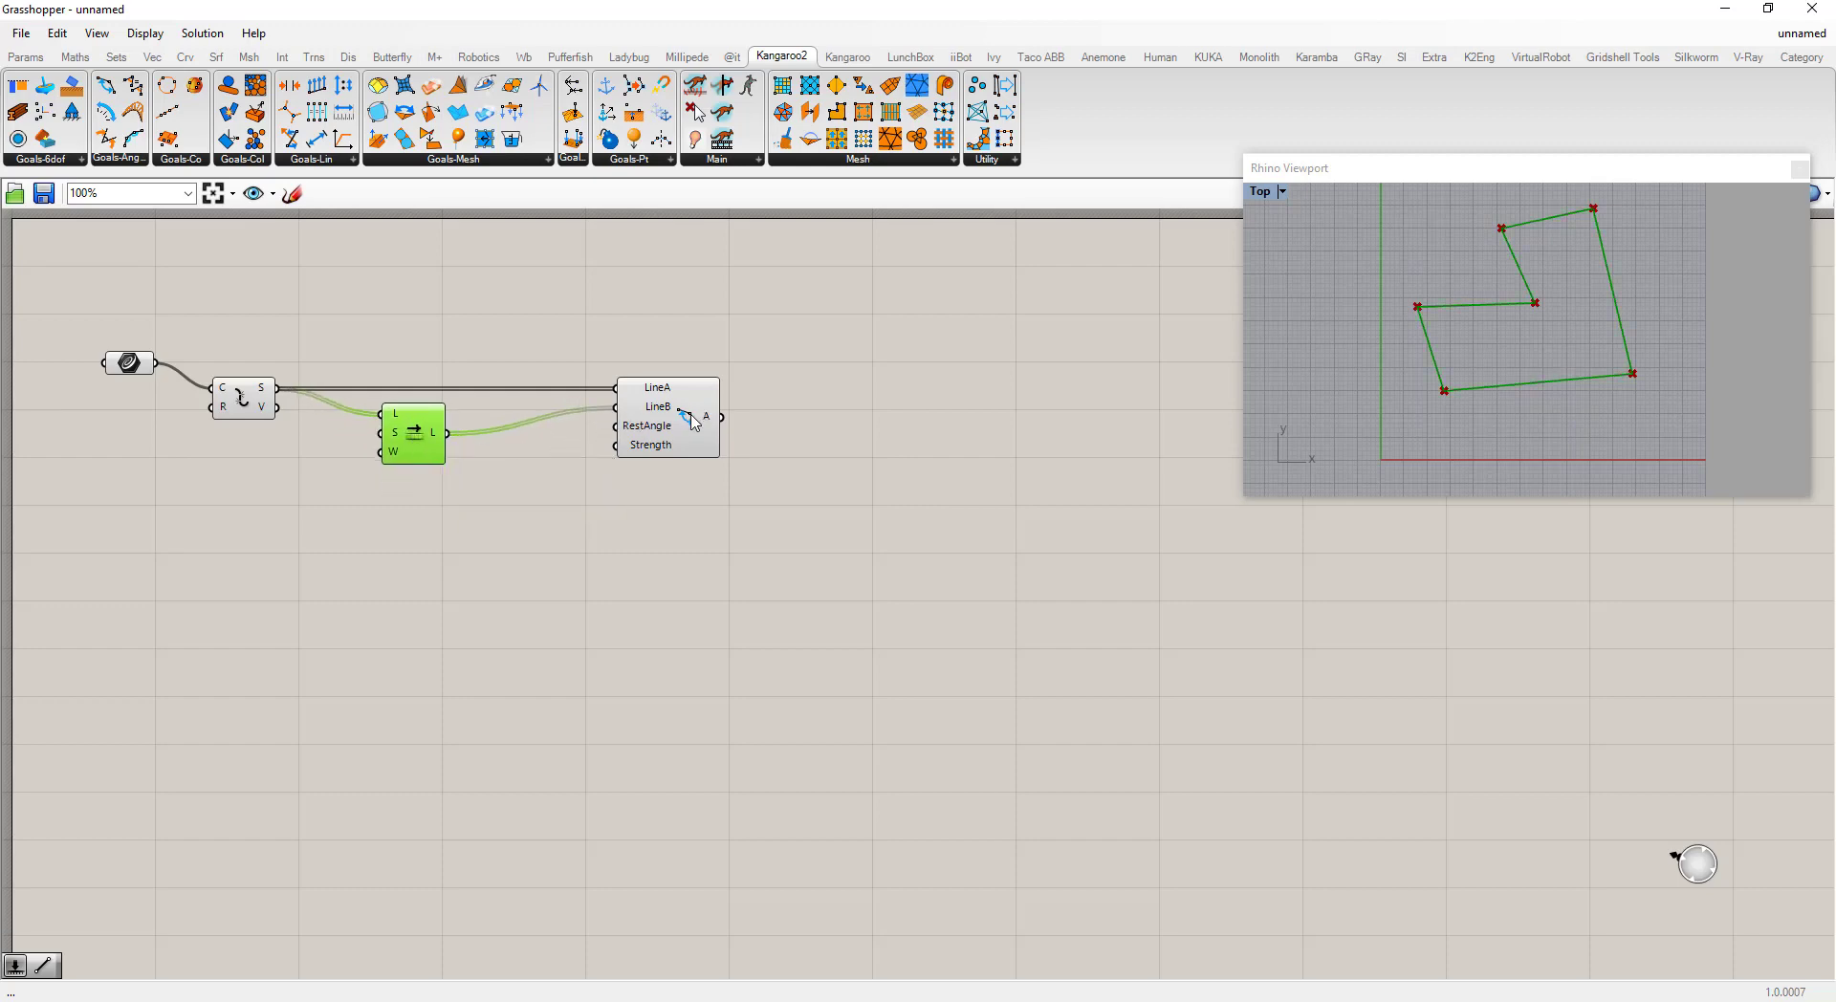
left_click_drag(694, 417, 771, 421)
left_click(701, 535)
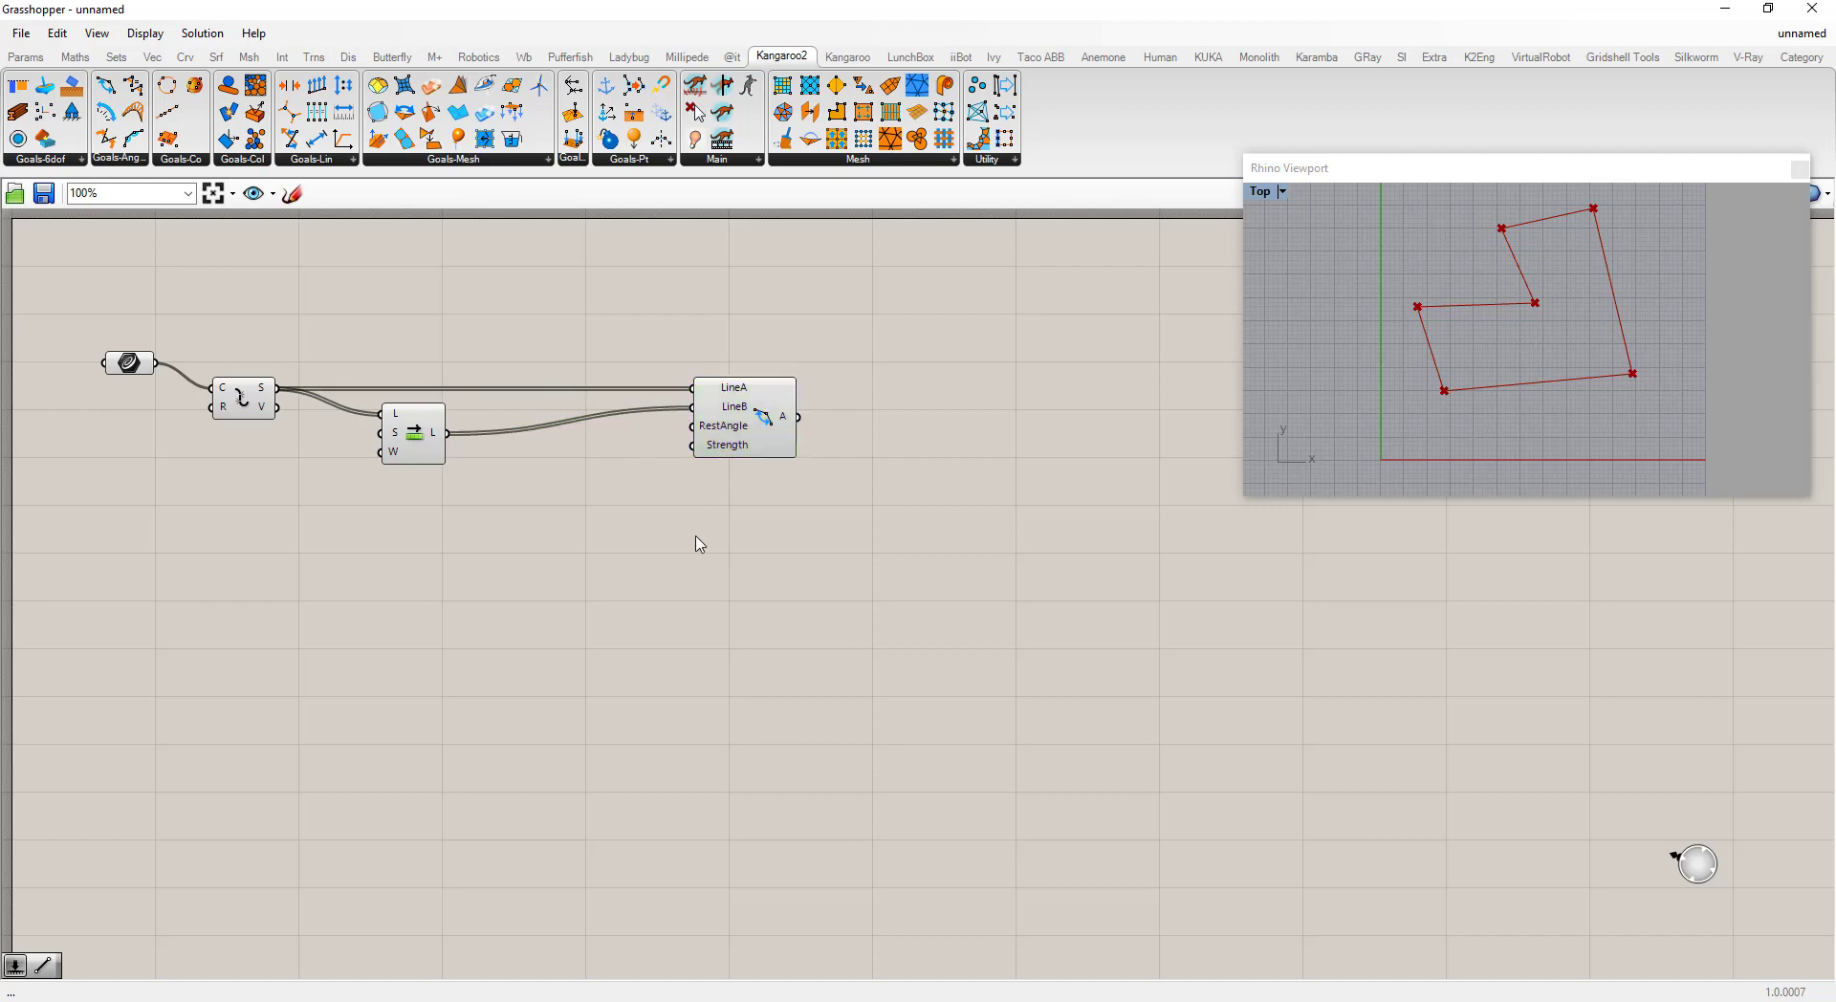
double_click(494, 504)
left_click(507, 551)
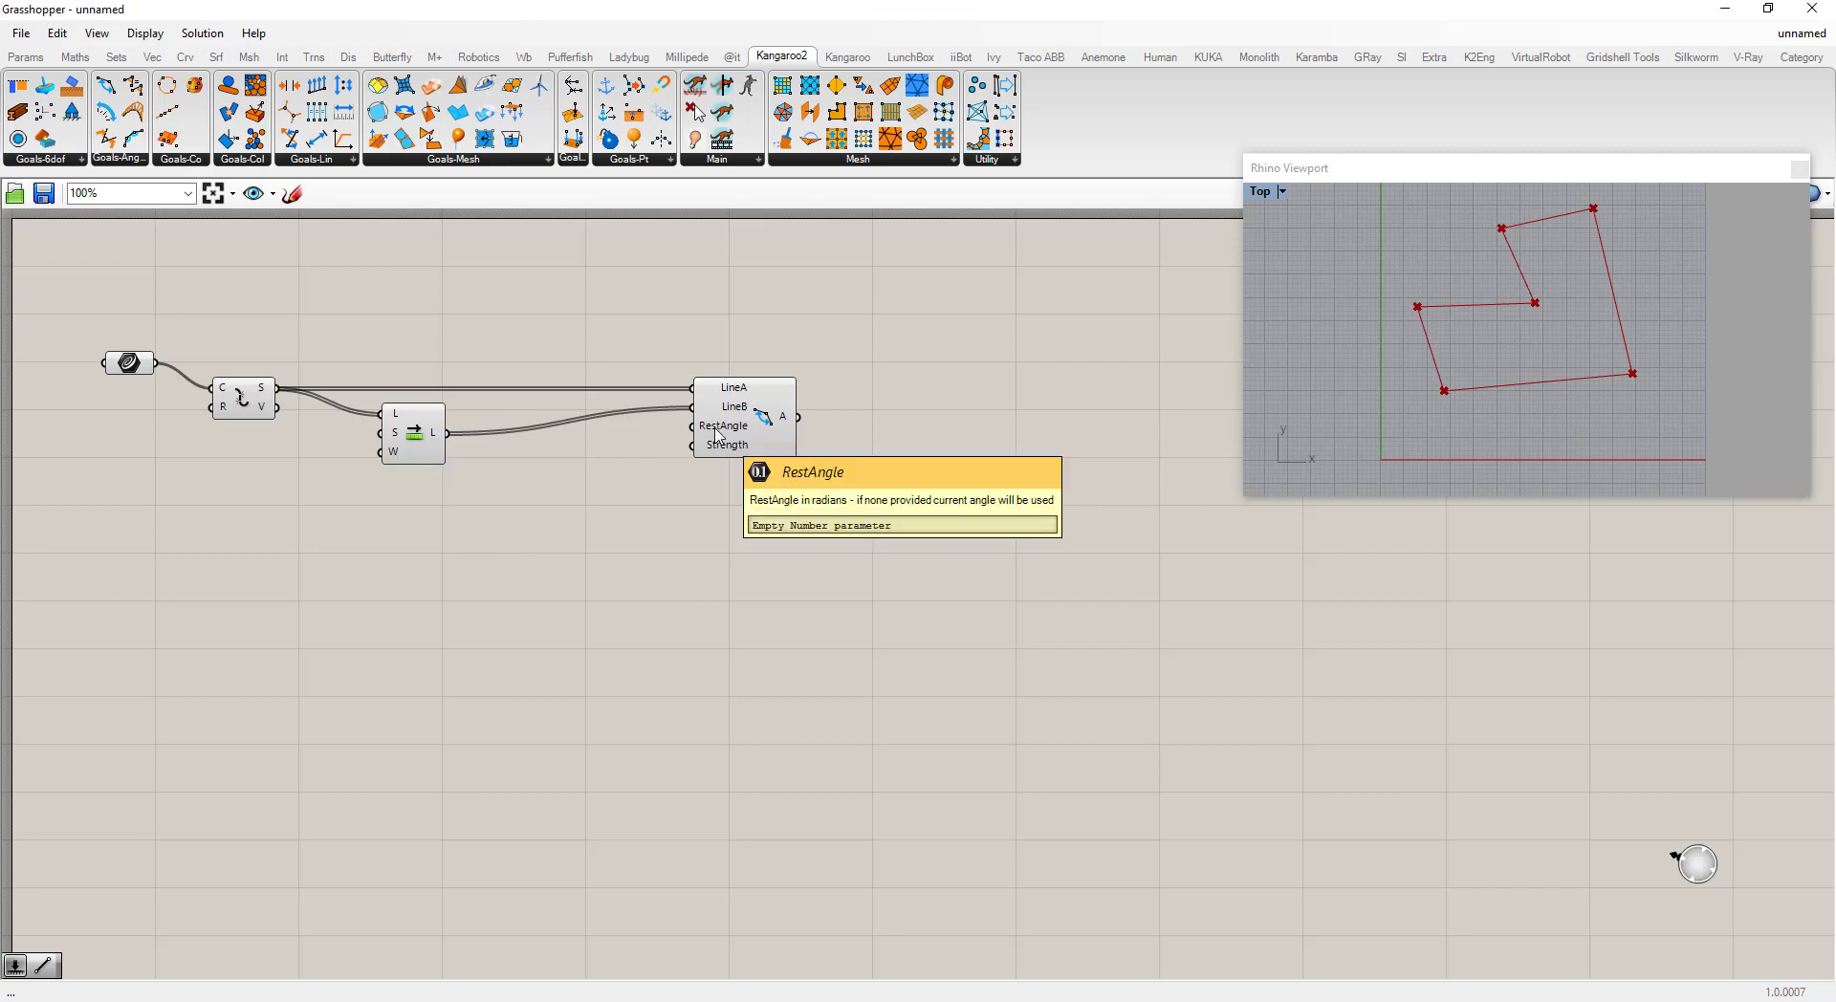
right_click(720, 433)
mouse_move(723, 637)
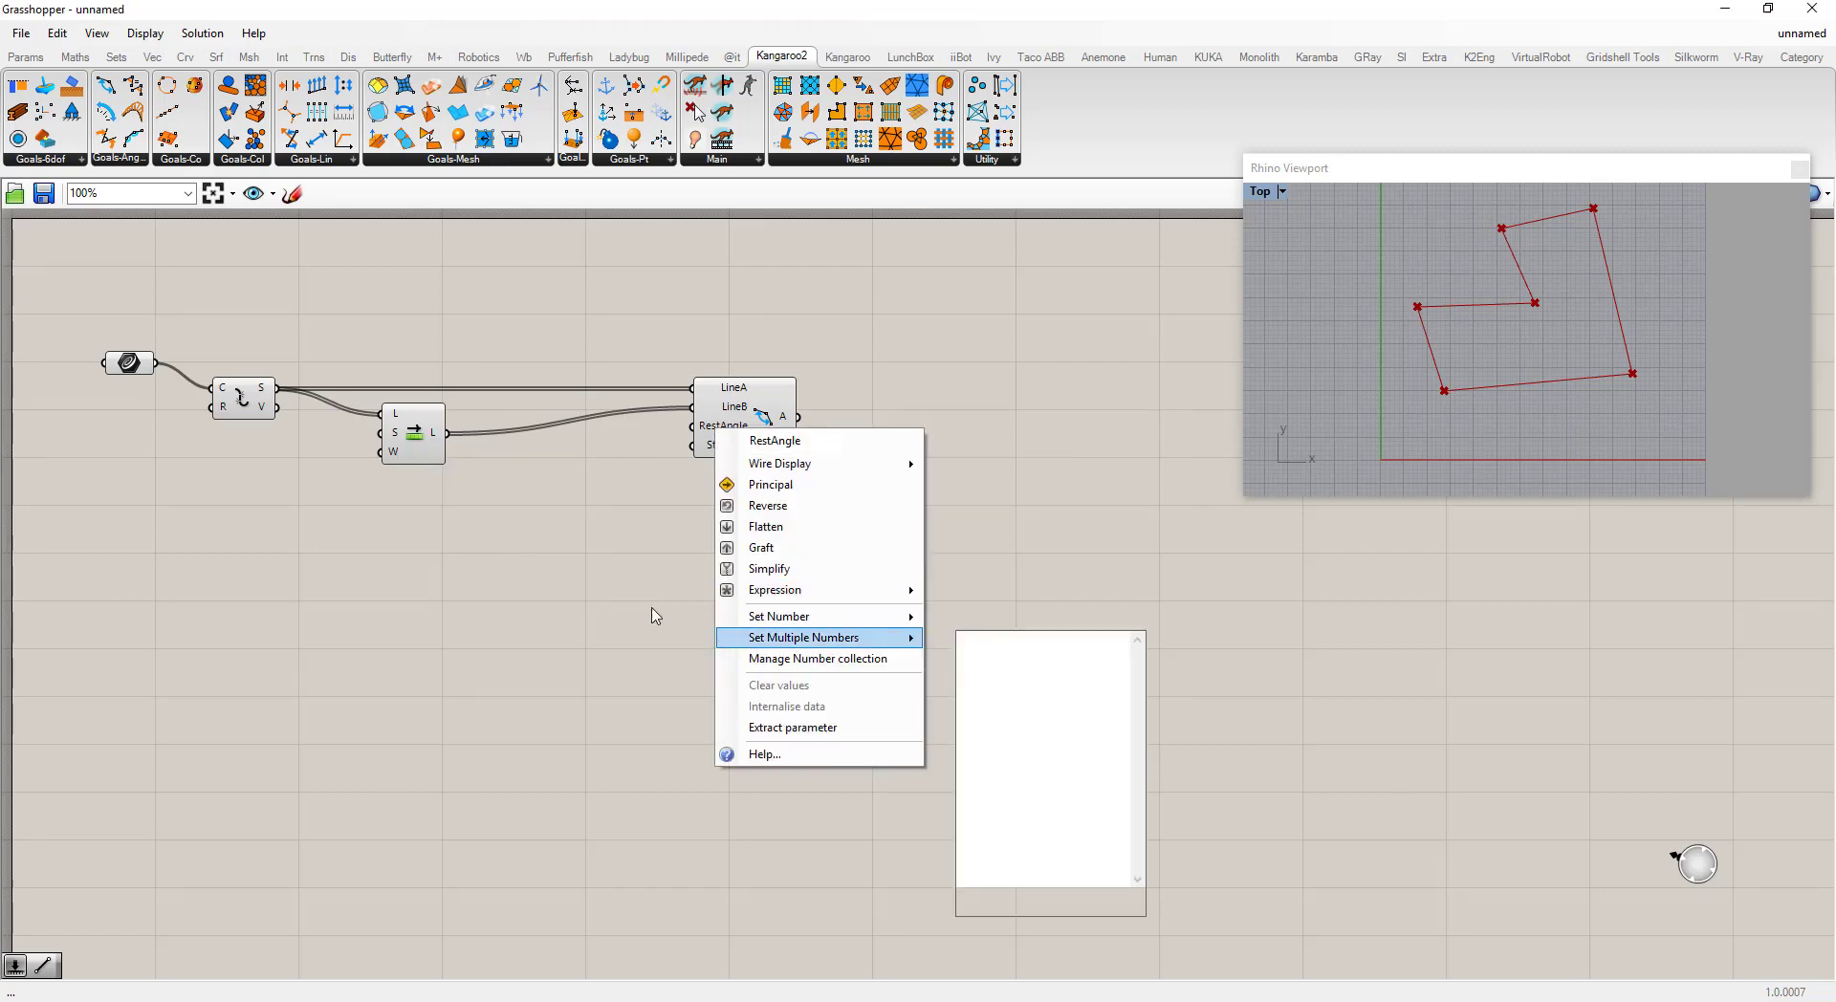
left_click(599, 553)
Step: Add a number slider with the value 90 and position it beneath the Shift List component
double_click(532, 515)
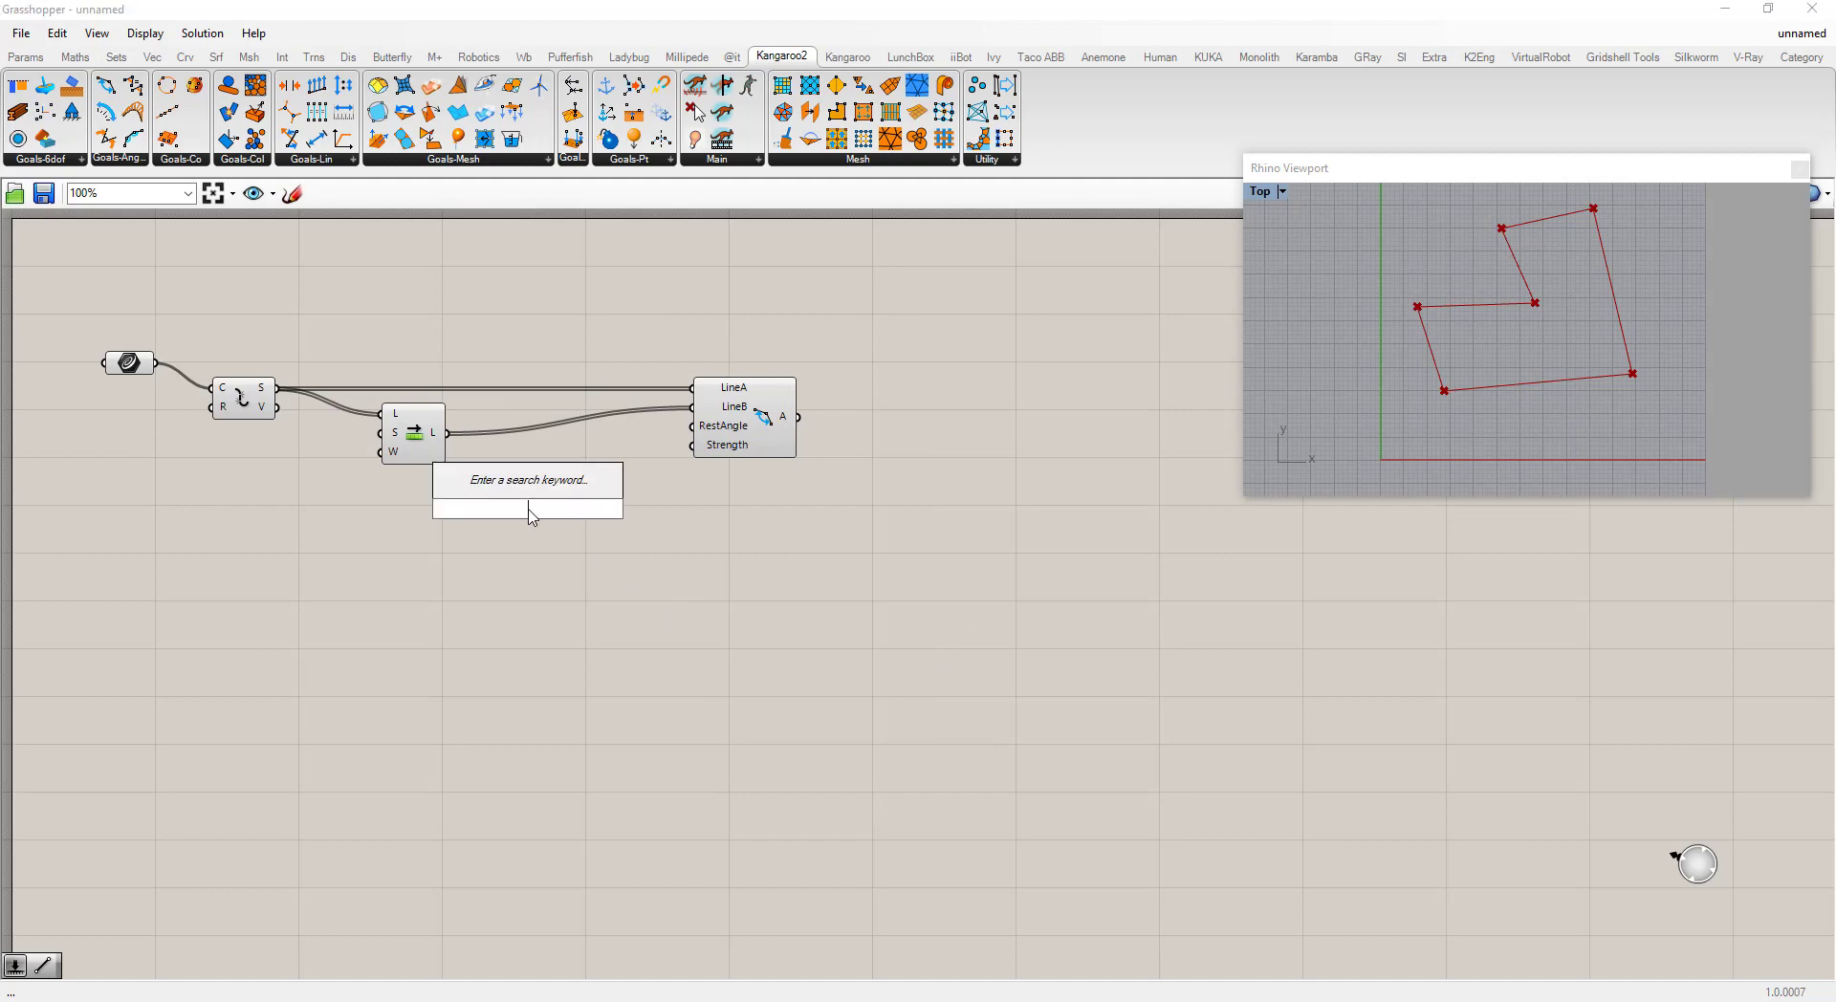
type("90")
key("Return")
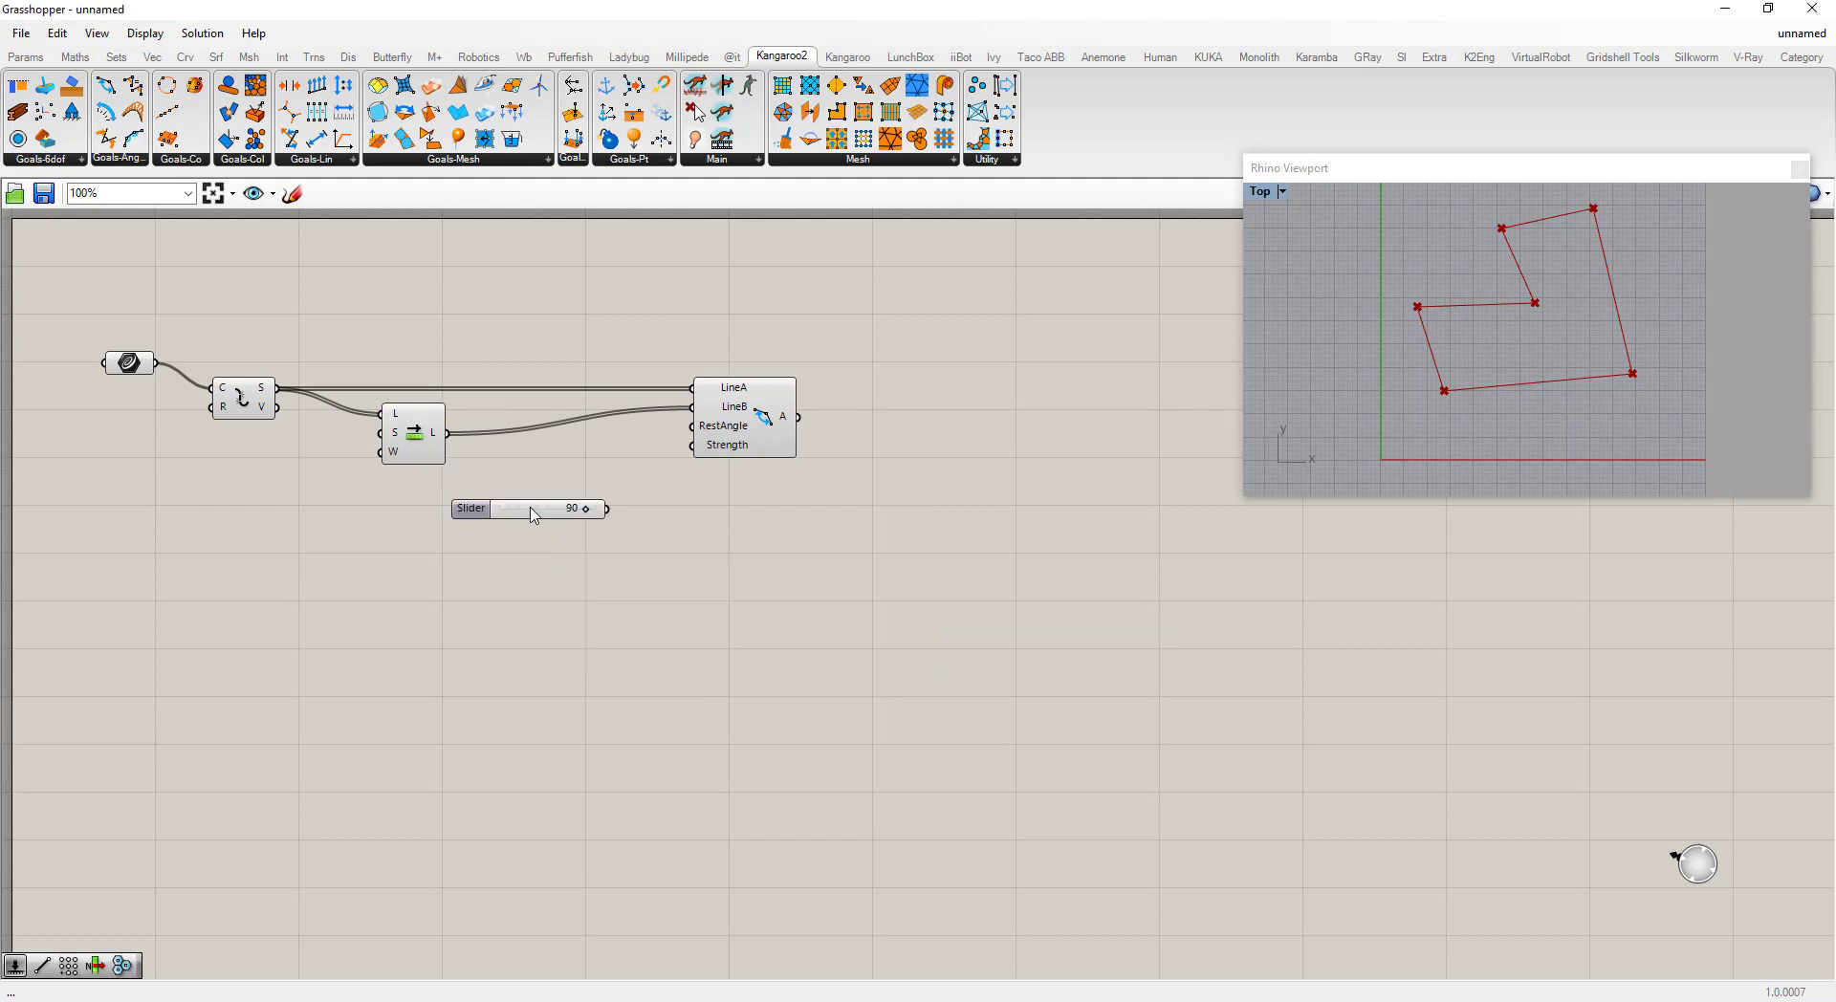
left_click_drag(532, 509, 389, 507)
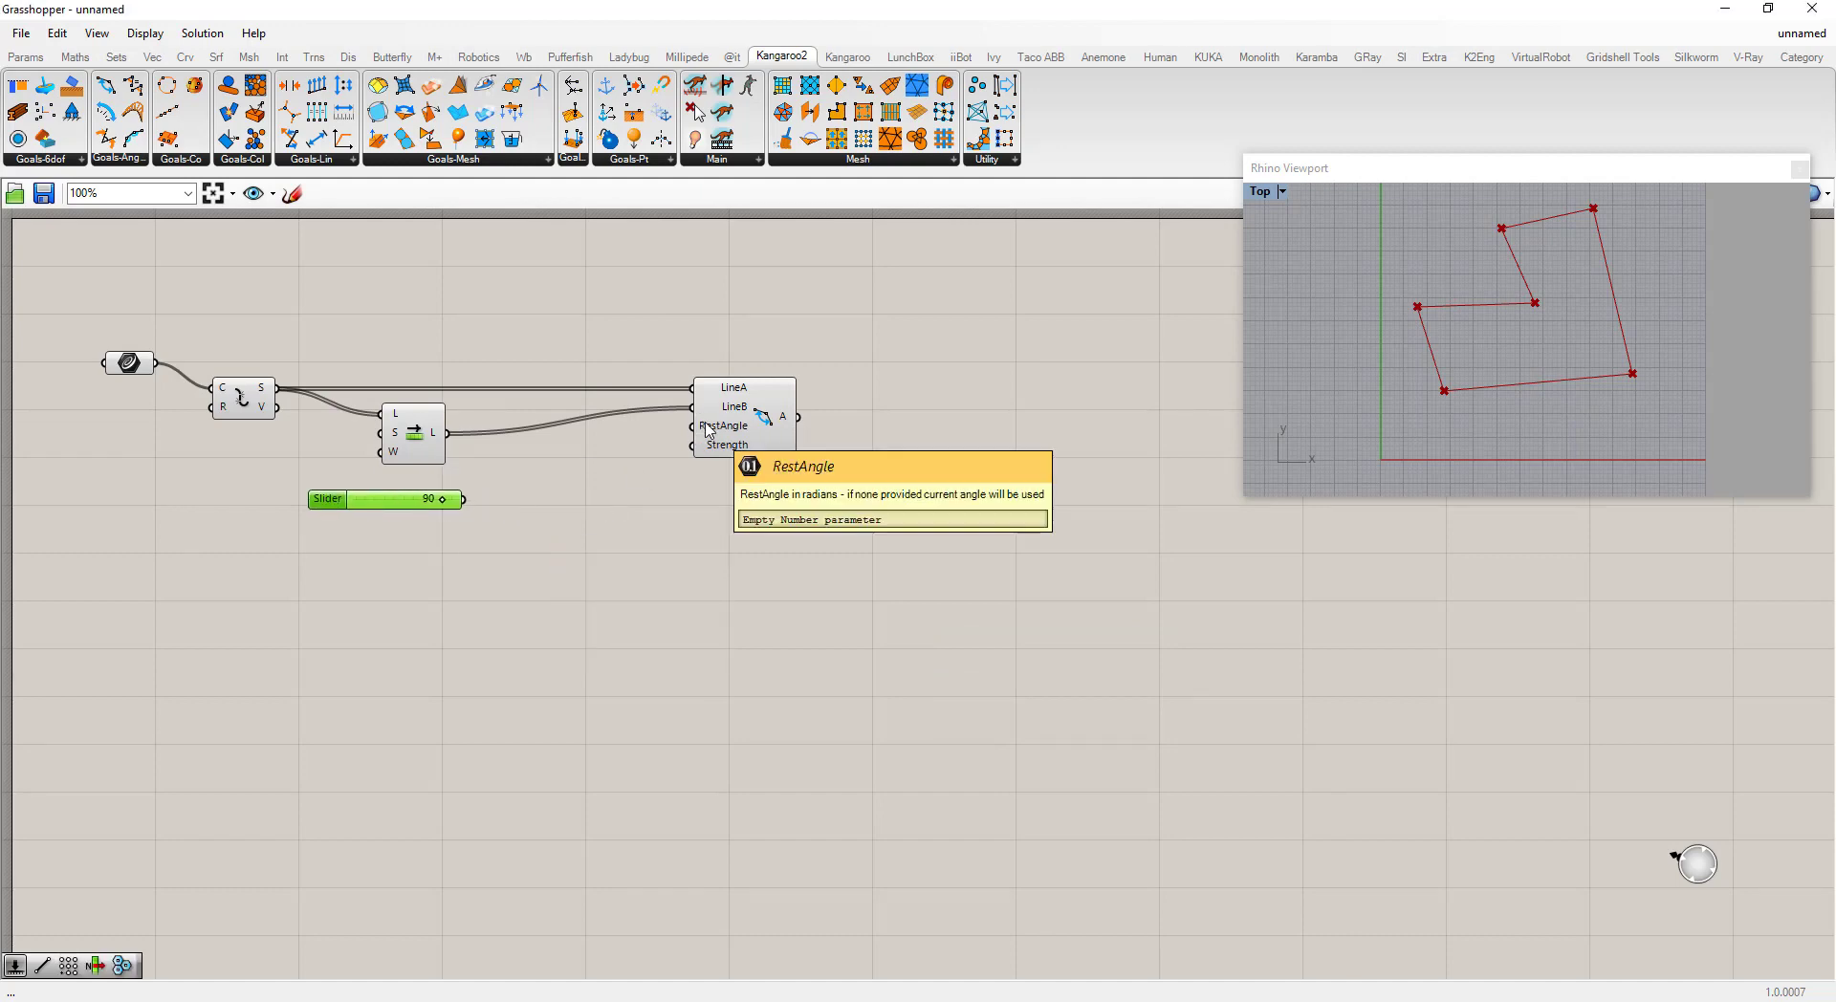
Step: Add a Radians component, wire the 90 slider through it into the Angle goal's RestAngle input, and align it with the slider
double_click(553, 484)
type("rad")
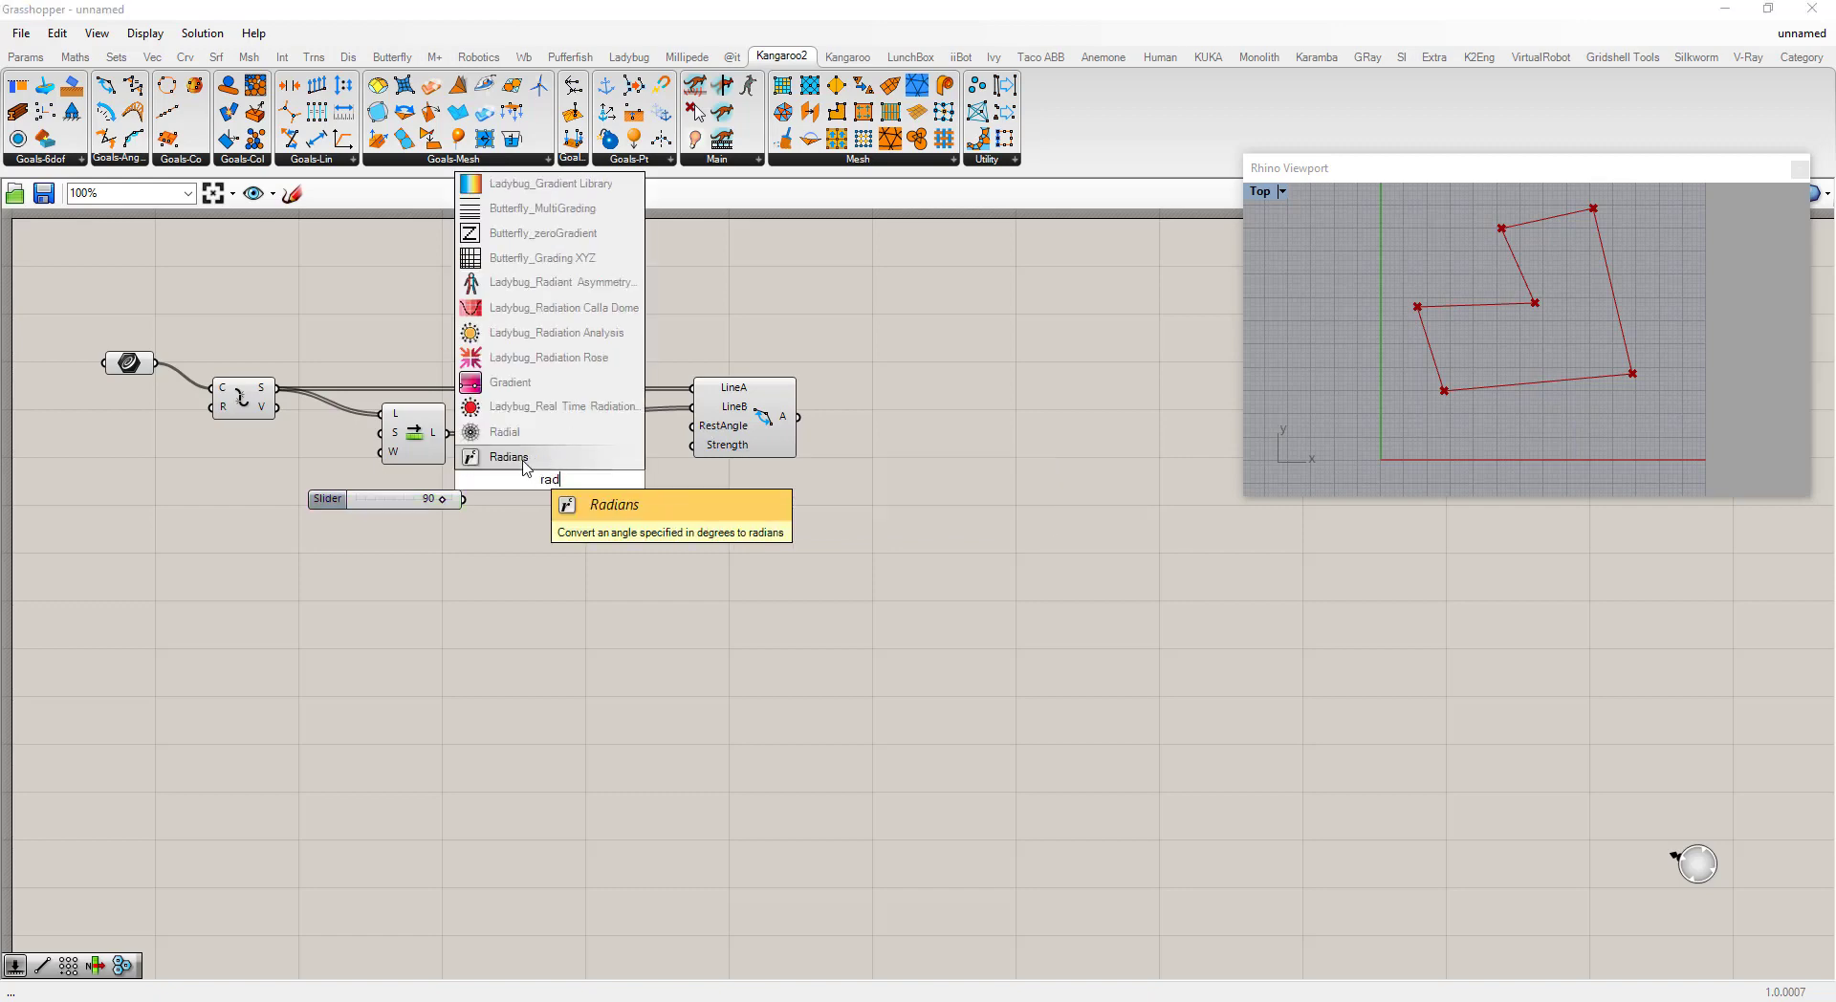
left_click(536, 457)
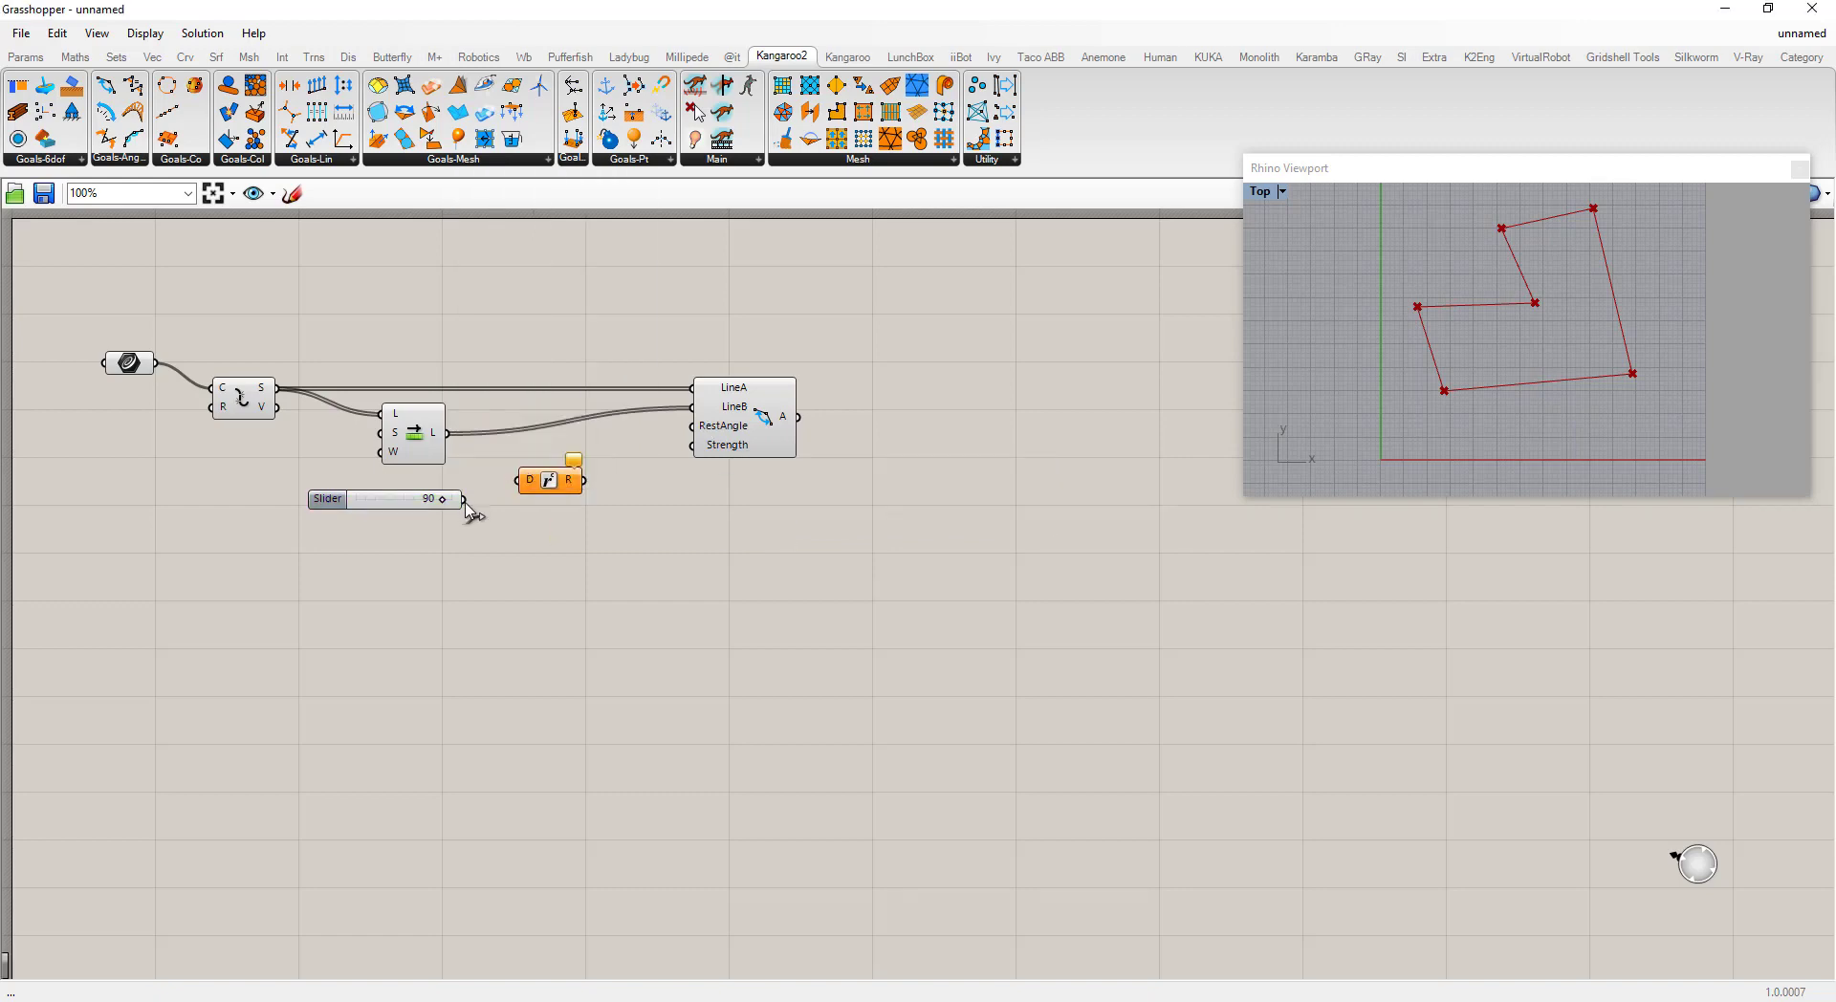
left_click_drag(465, 498, 692, 426)
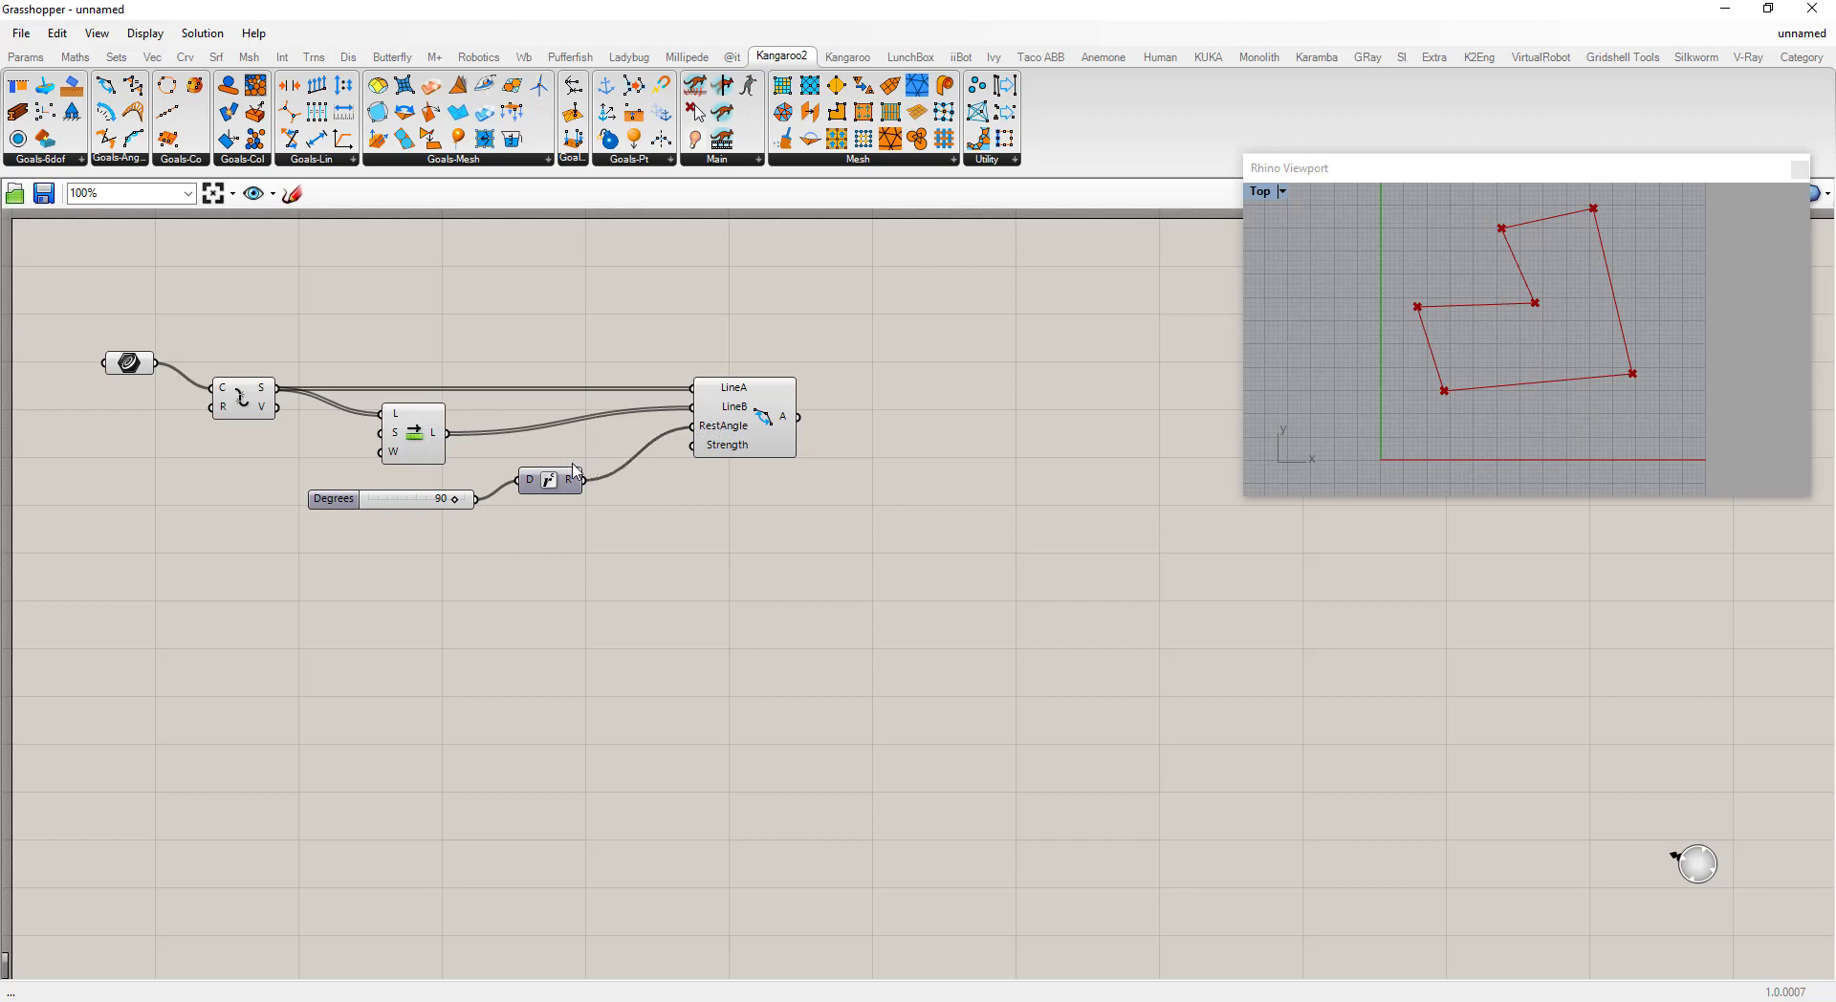
left_click_drag(554, 483, 542, 502)
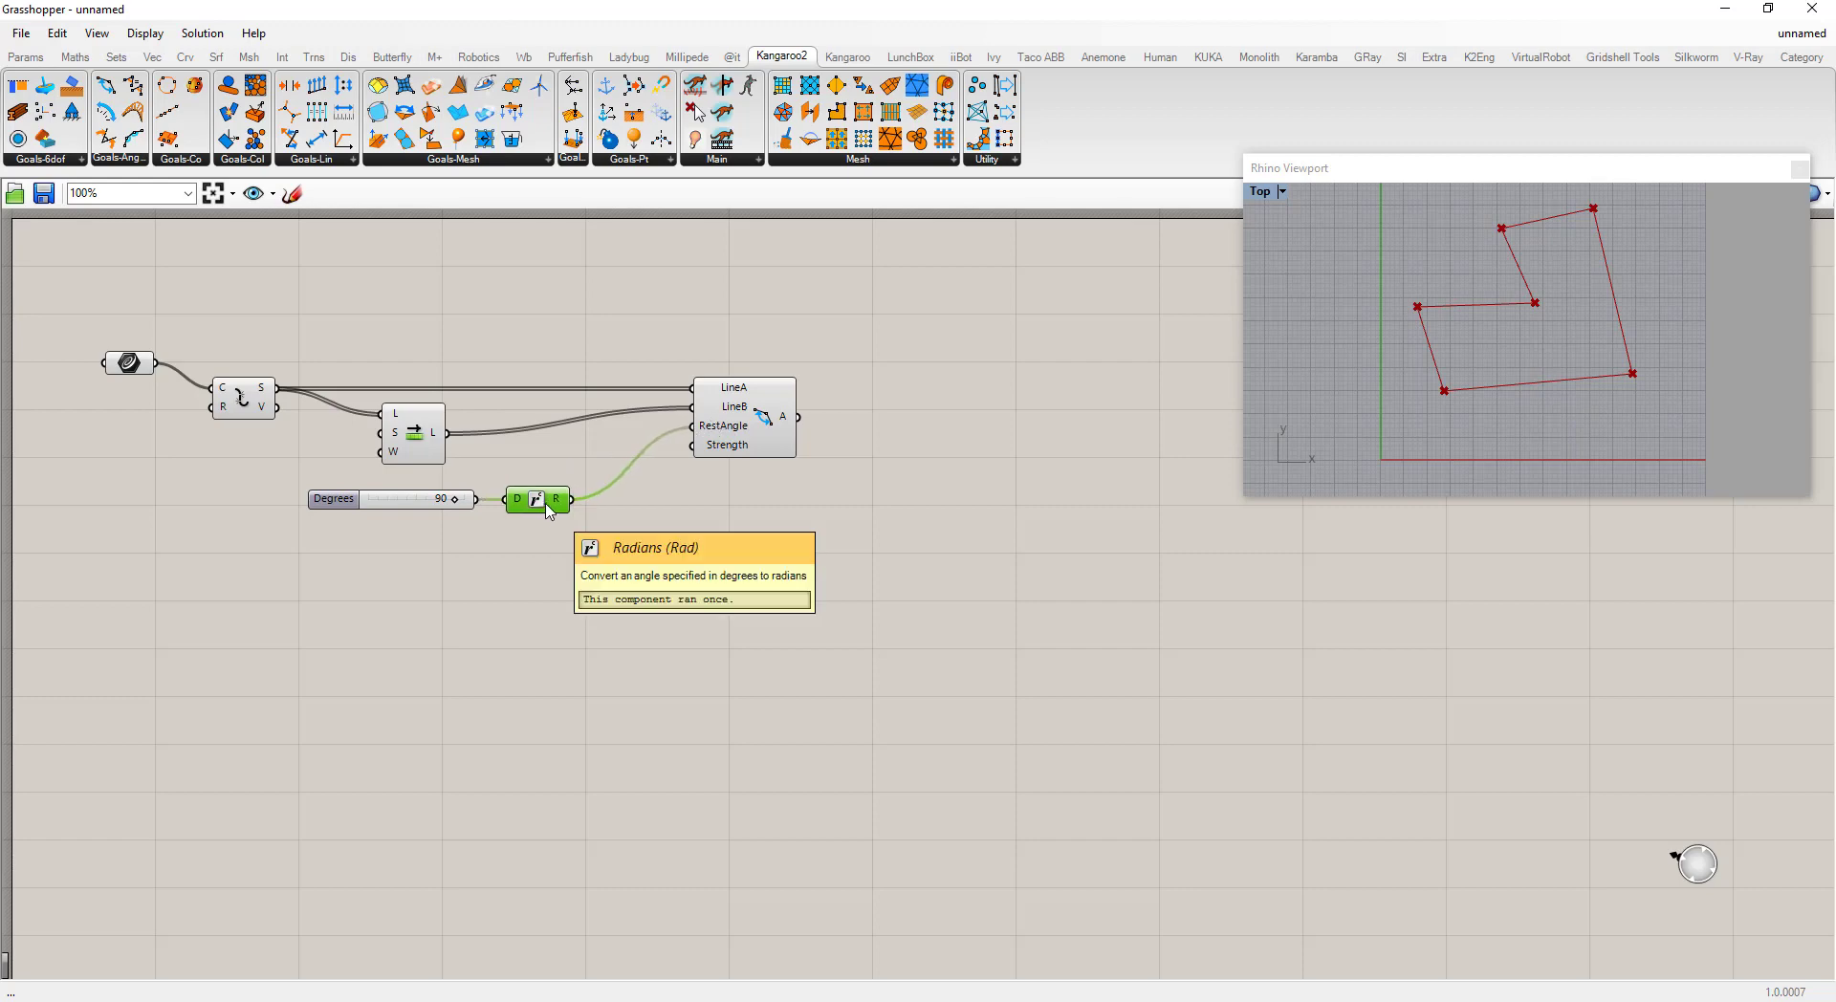
Step: Add a number slider with the value 1000 and connect it to the Angle goal's Strength input
double_click(568, 560)
type("1000")
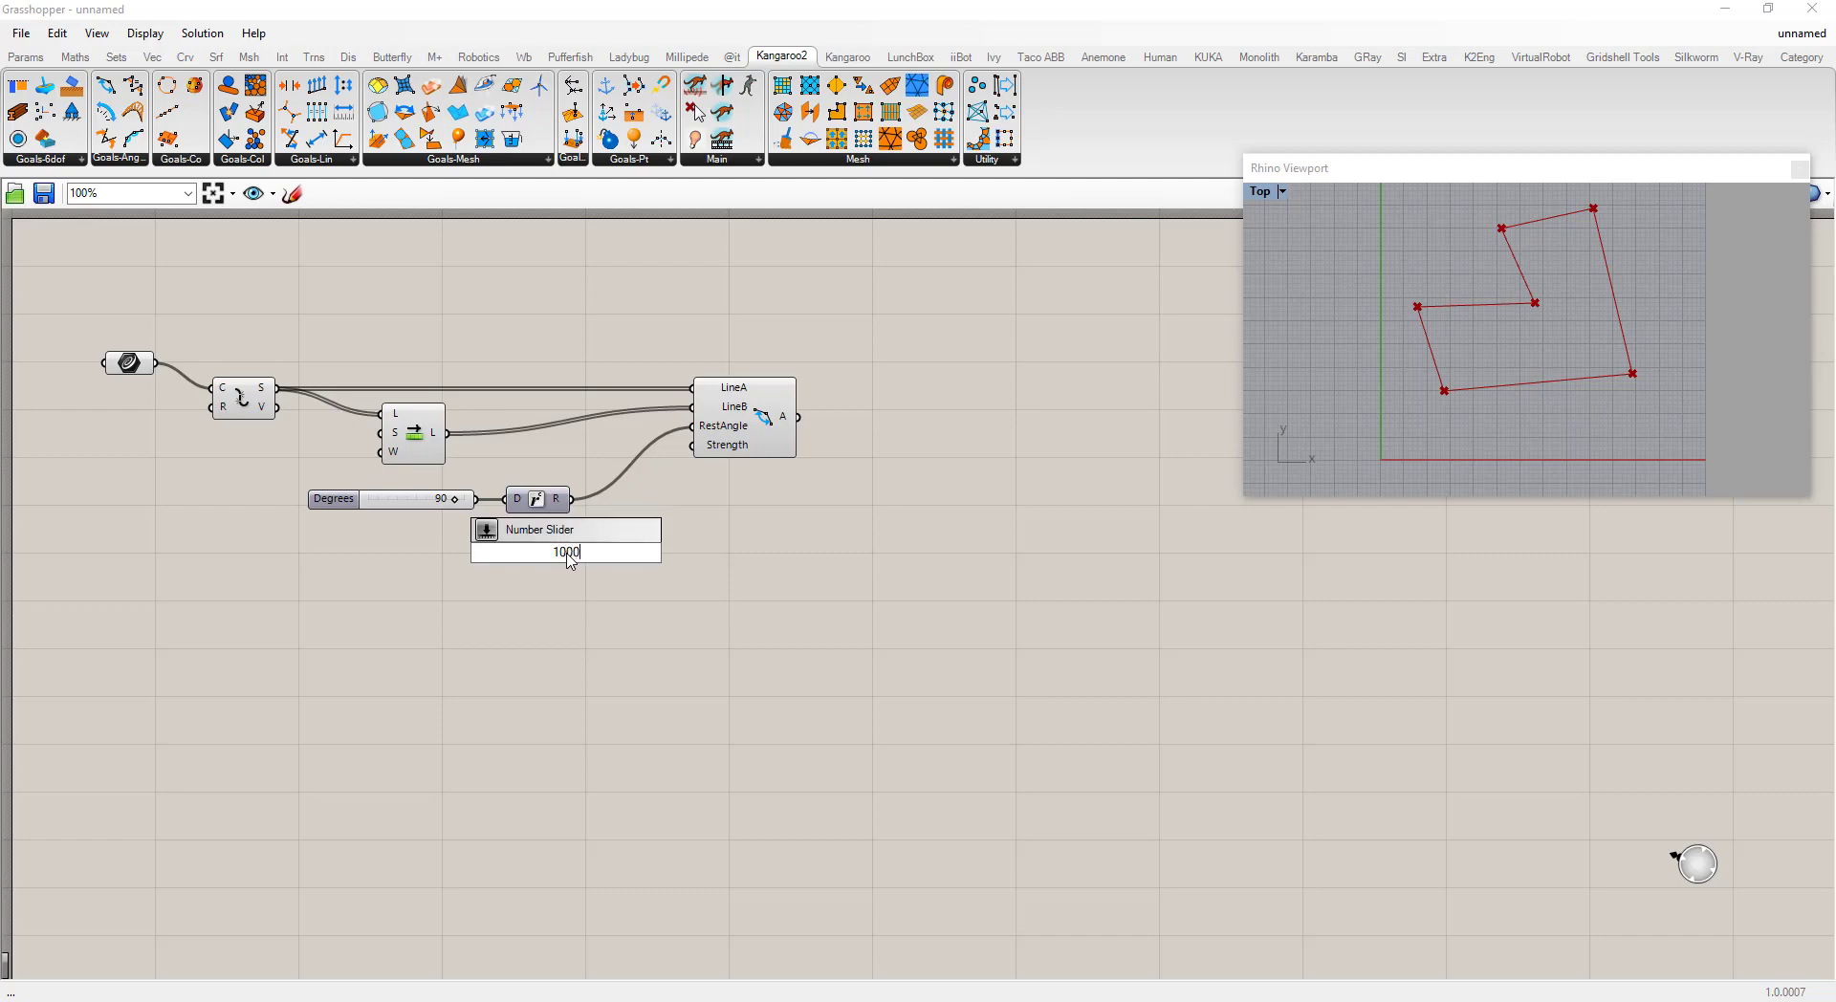
key("Return")
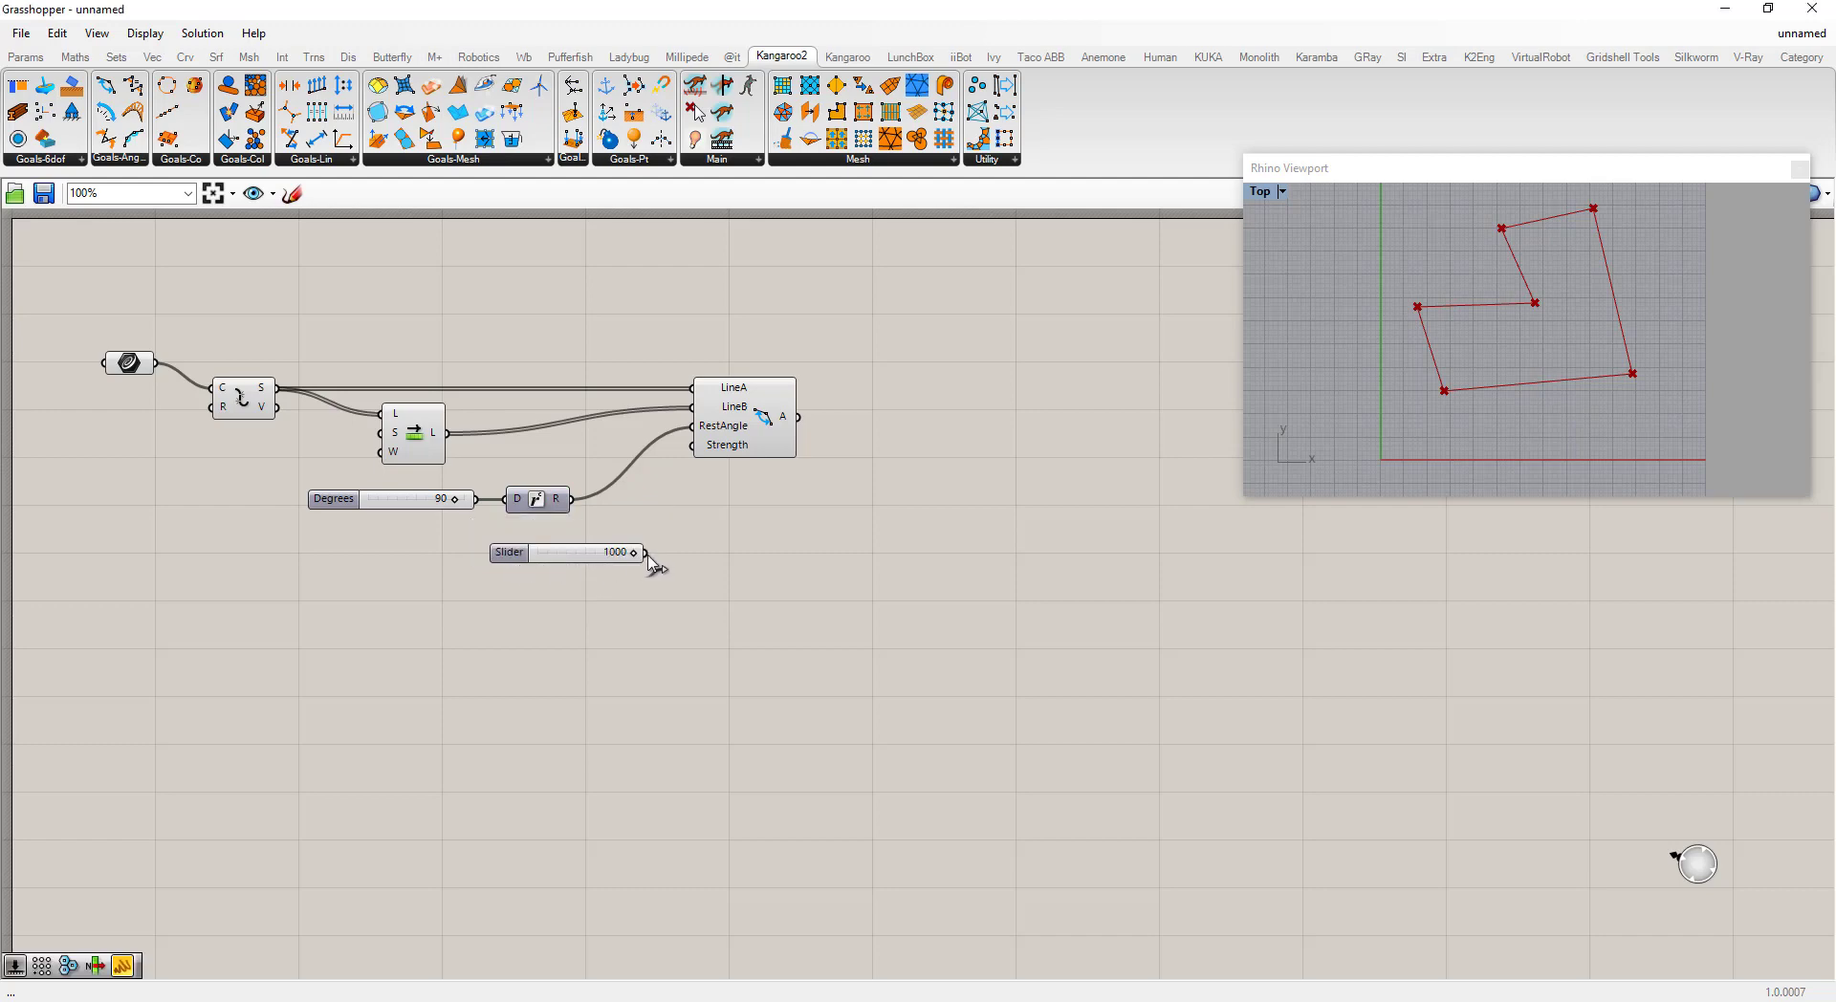
left_click_drag(646, 553, 696, 455)
left_click_drag(540, 553, 520, 538)
left_click(744, 428)
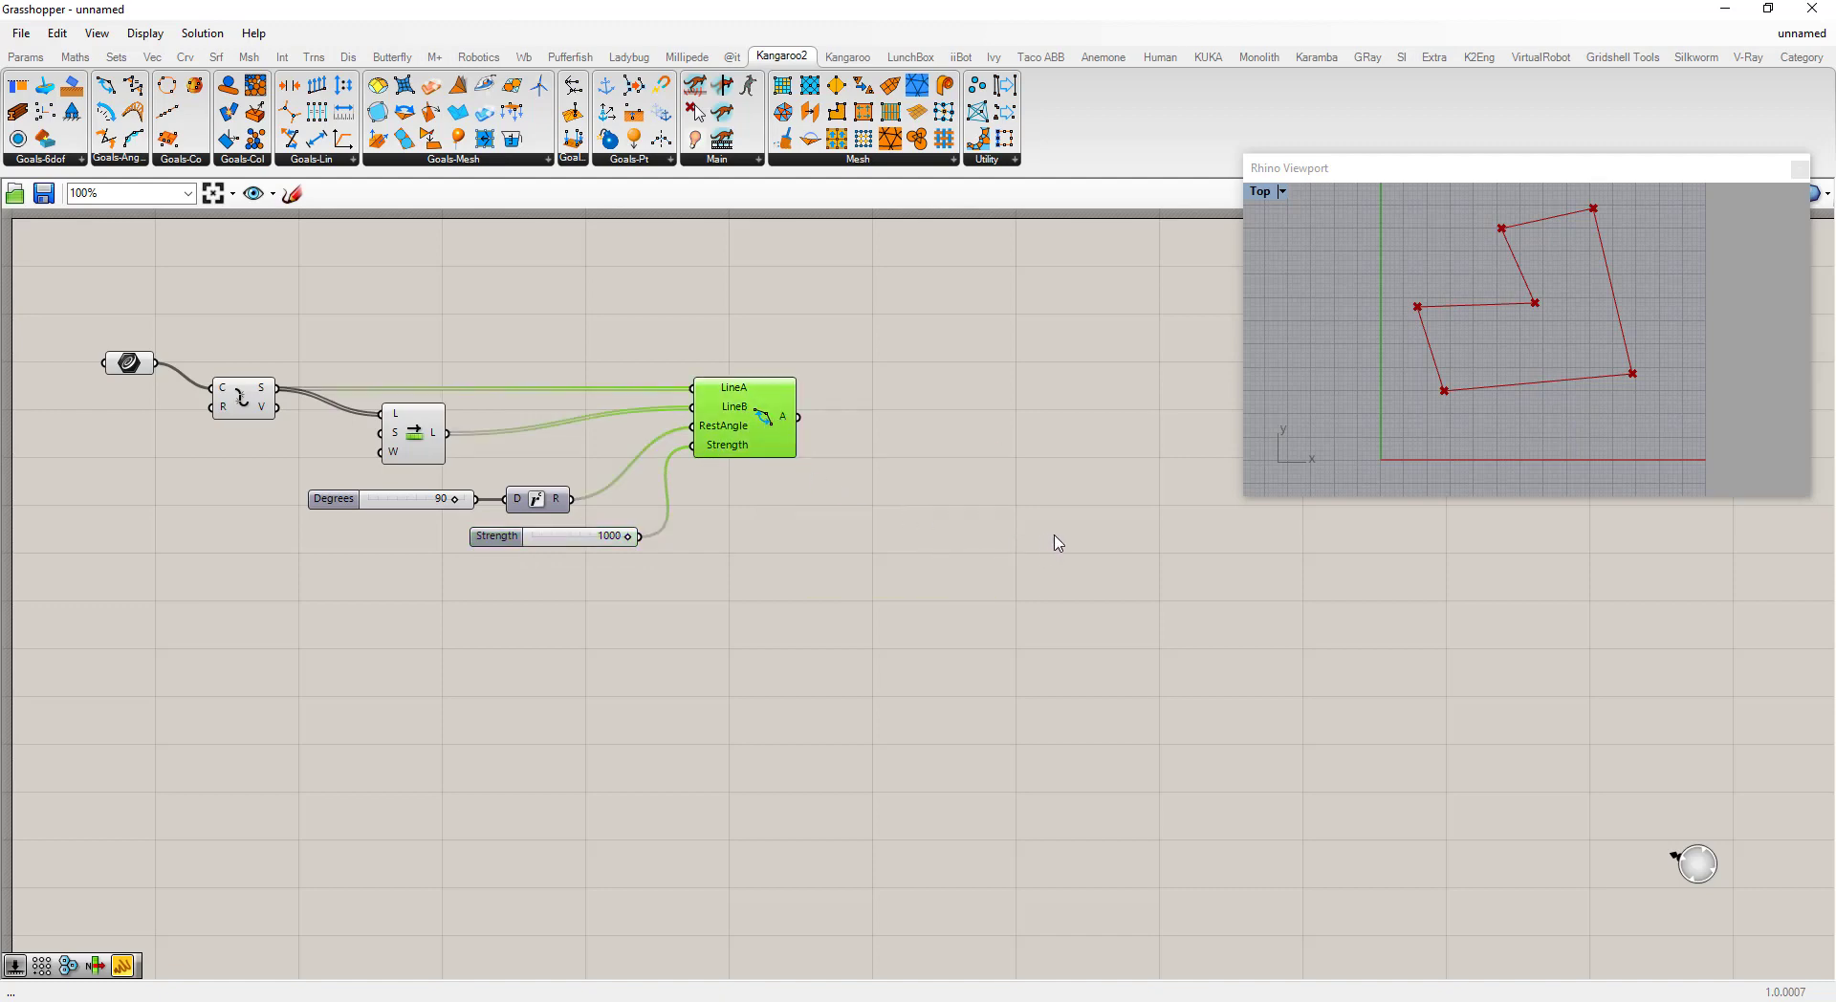
Step: Place a Kangaroo2 solver beside the Angle goal and connect the goal's output to its GoalObjects input
left_click_drag(723, 112, 1136, 466)
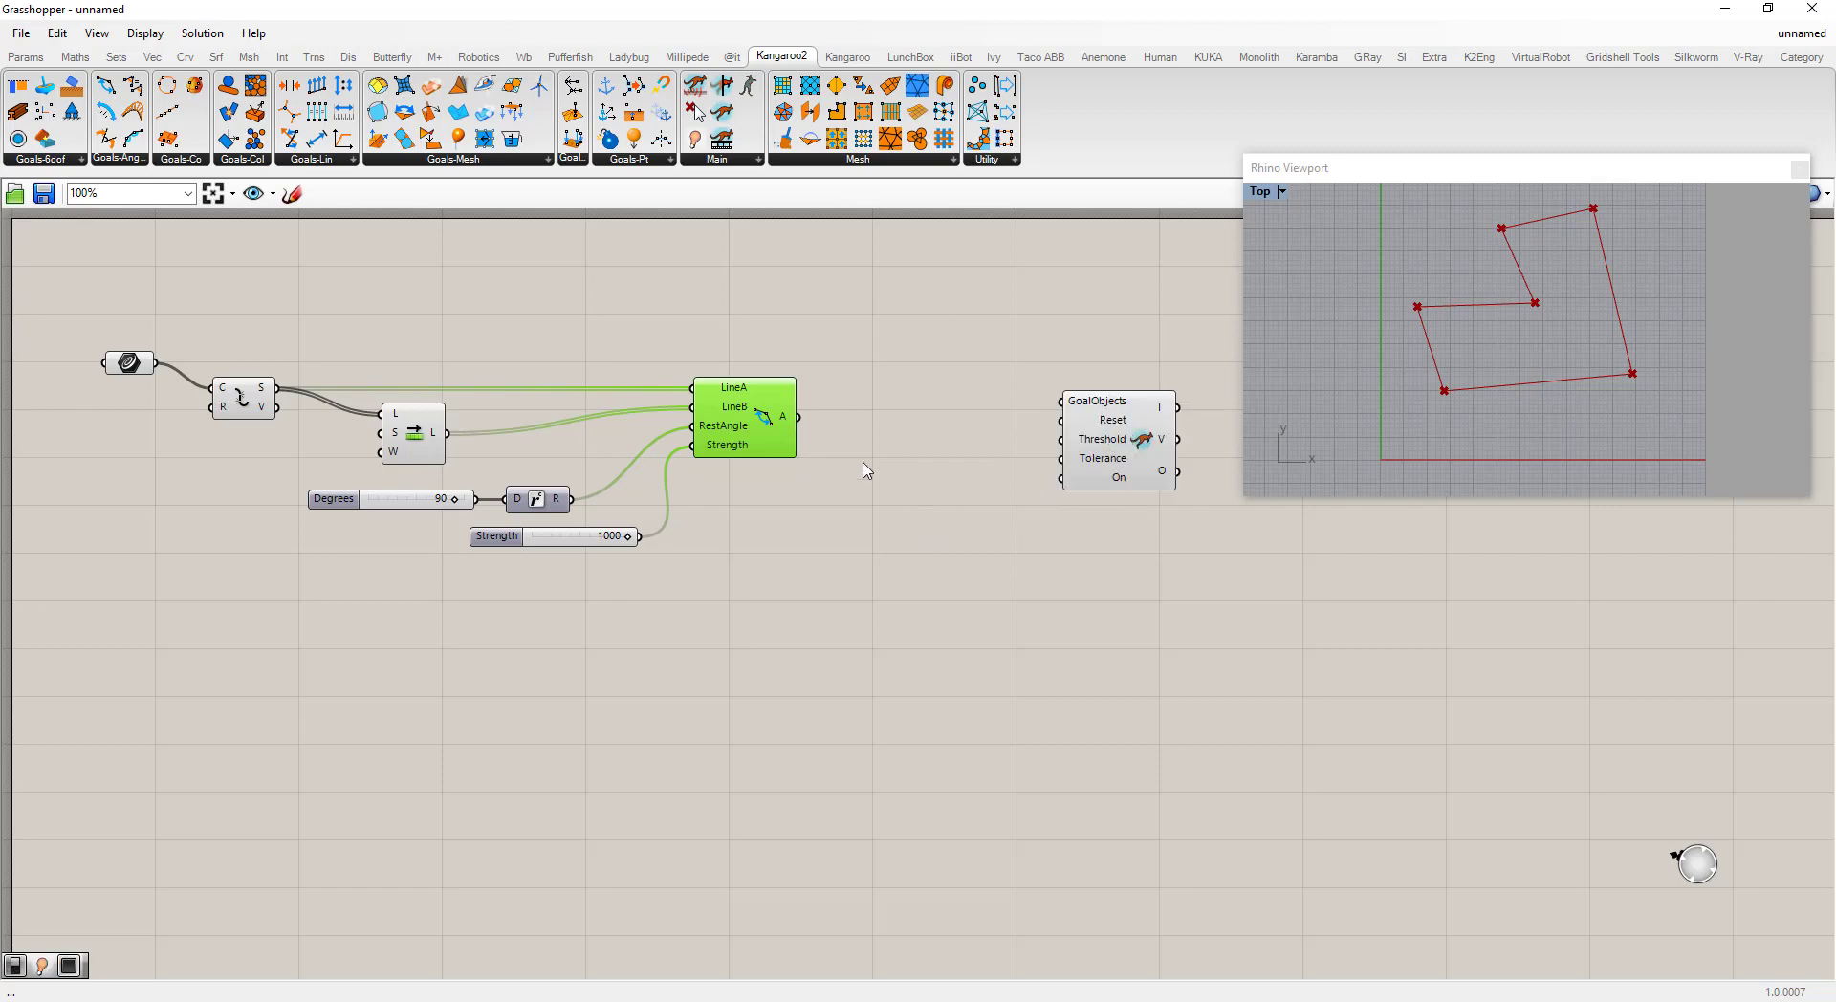
left_click_drag(797, 417, 1132, 450)
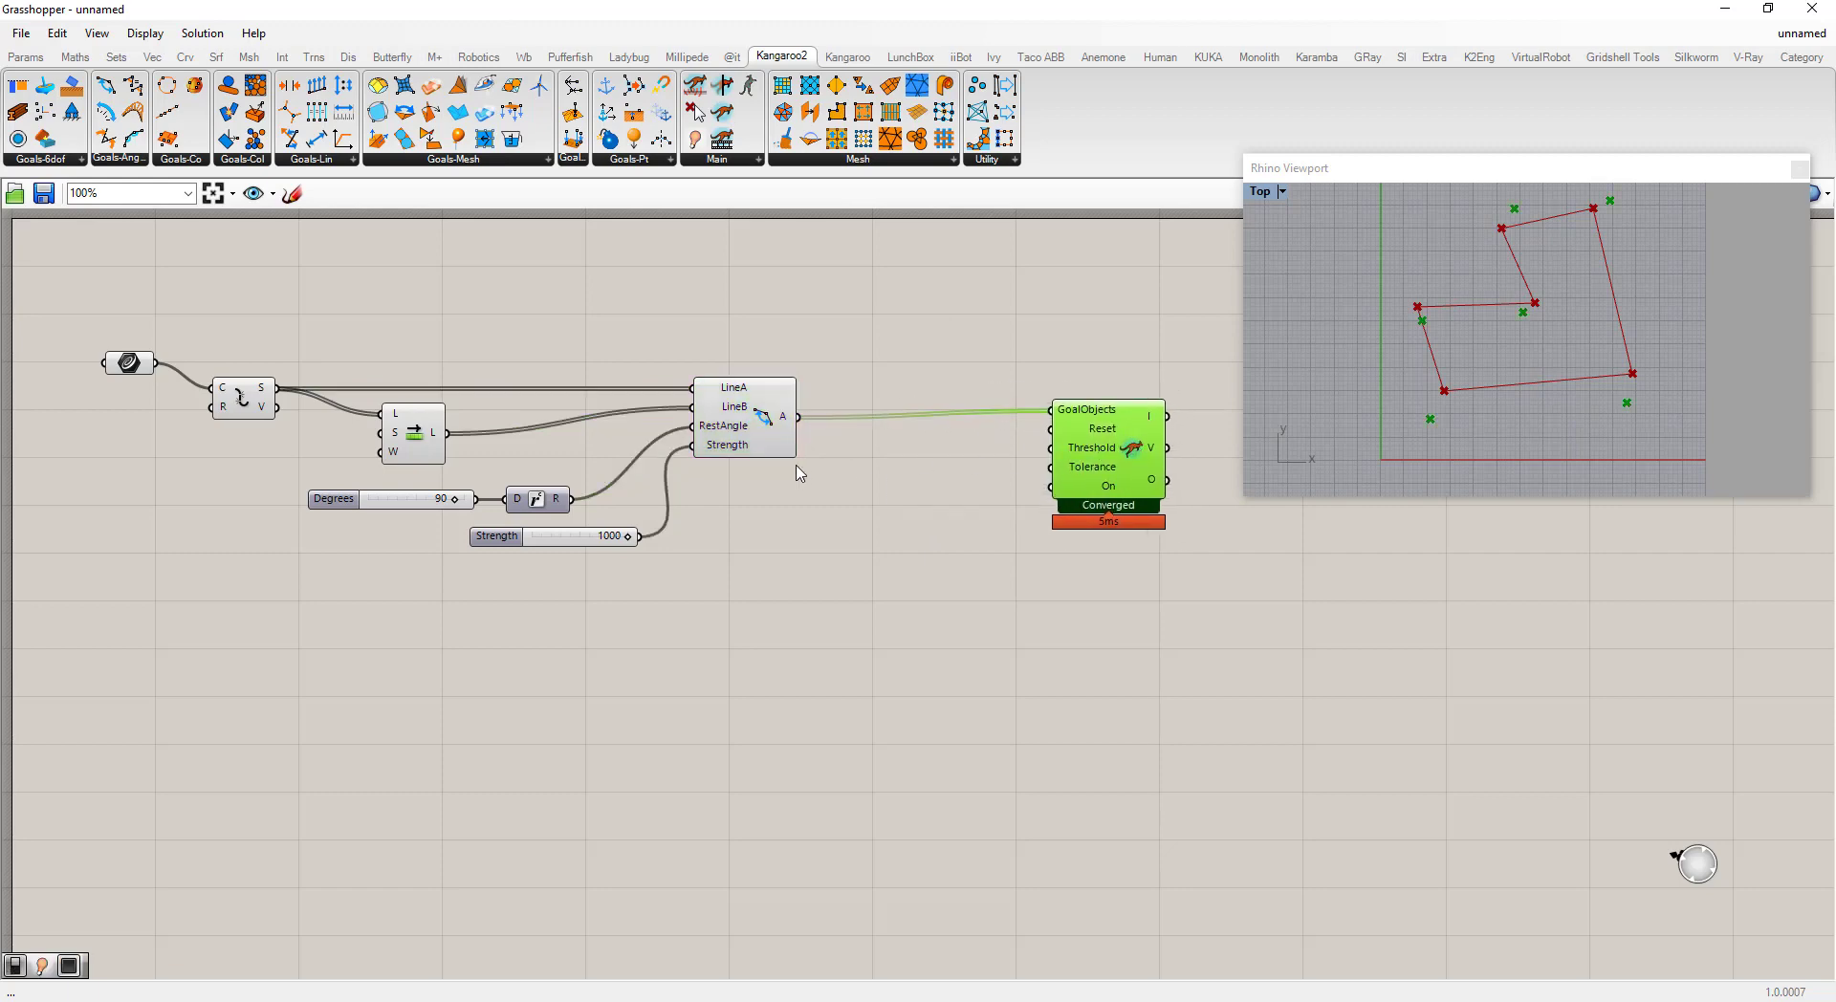
Step: Turn off the preview of the Explode, Shift List, sliders, Radians and Angle components, and of the input Curve parameter
left_click_drag(795, 560, 189, 319)
right_click(262, 295)
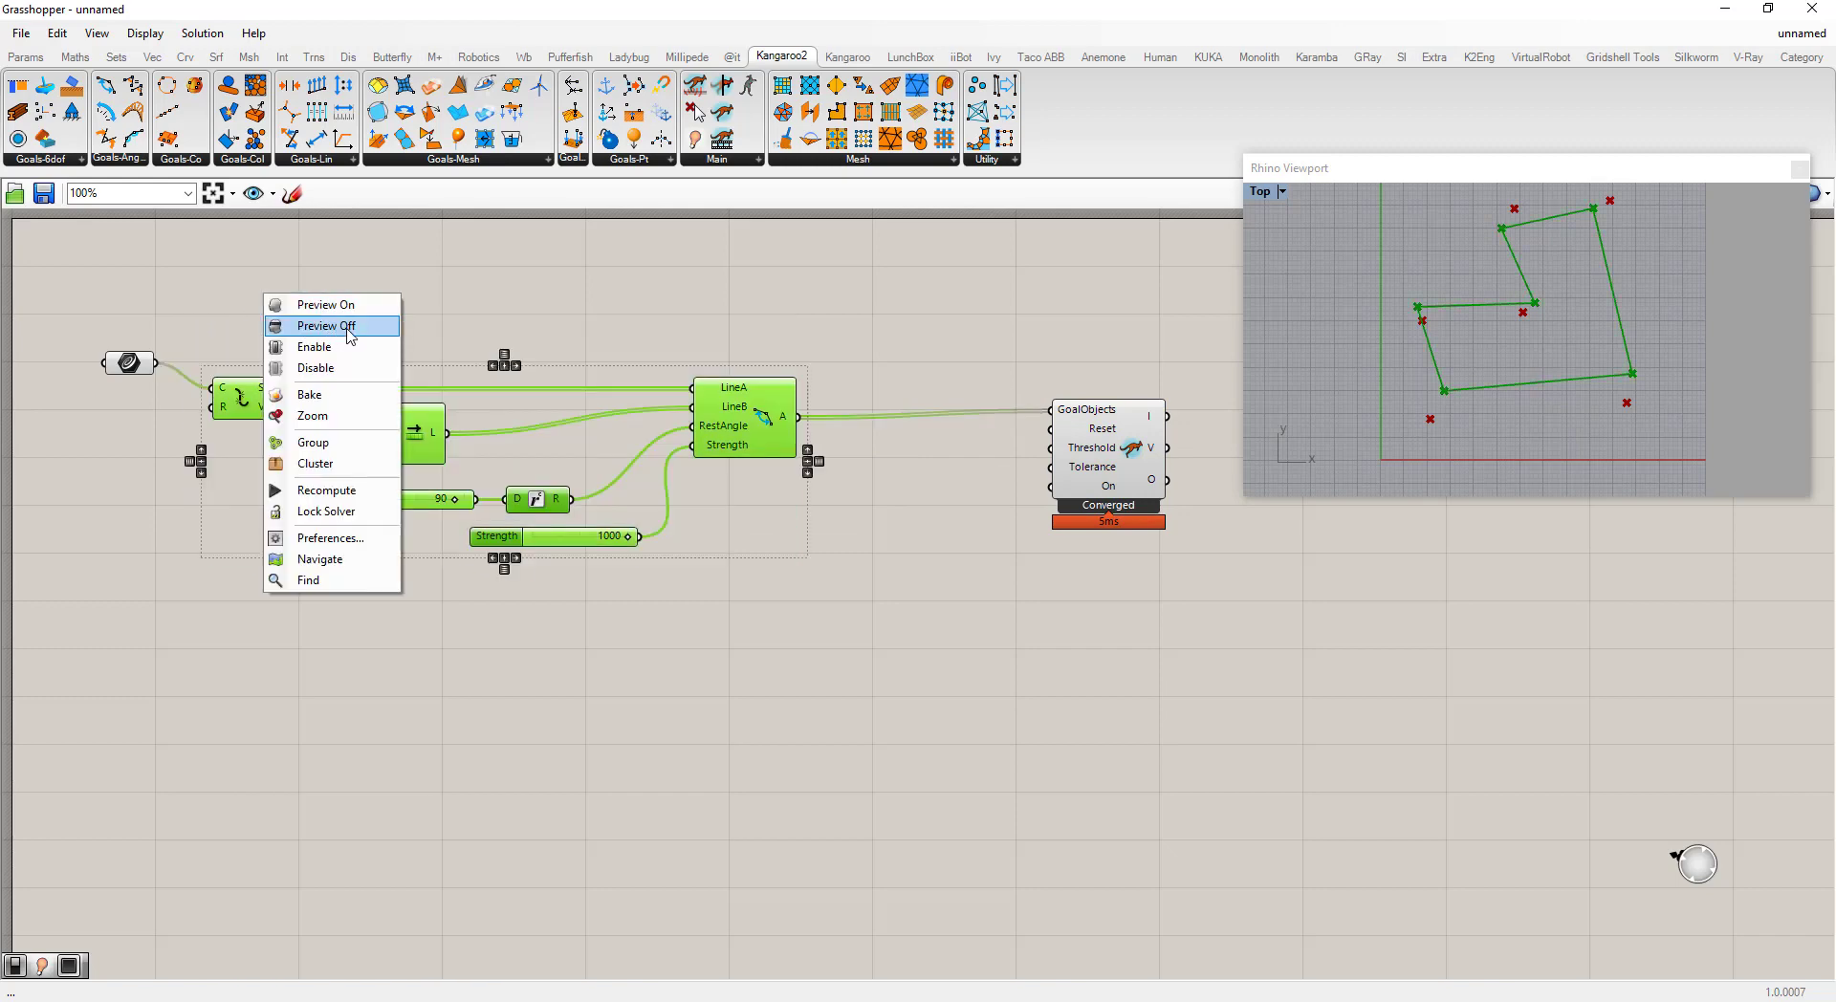
left_click(348, 330)
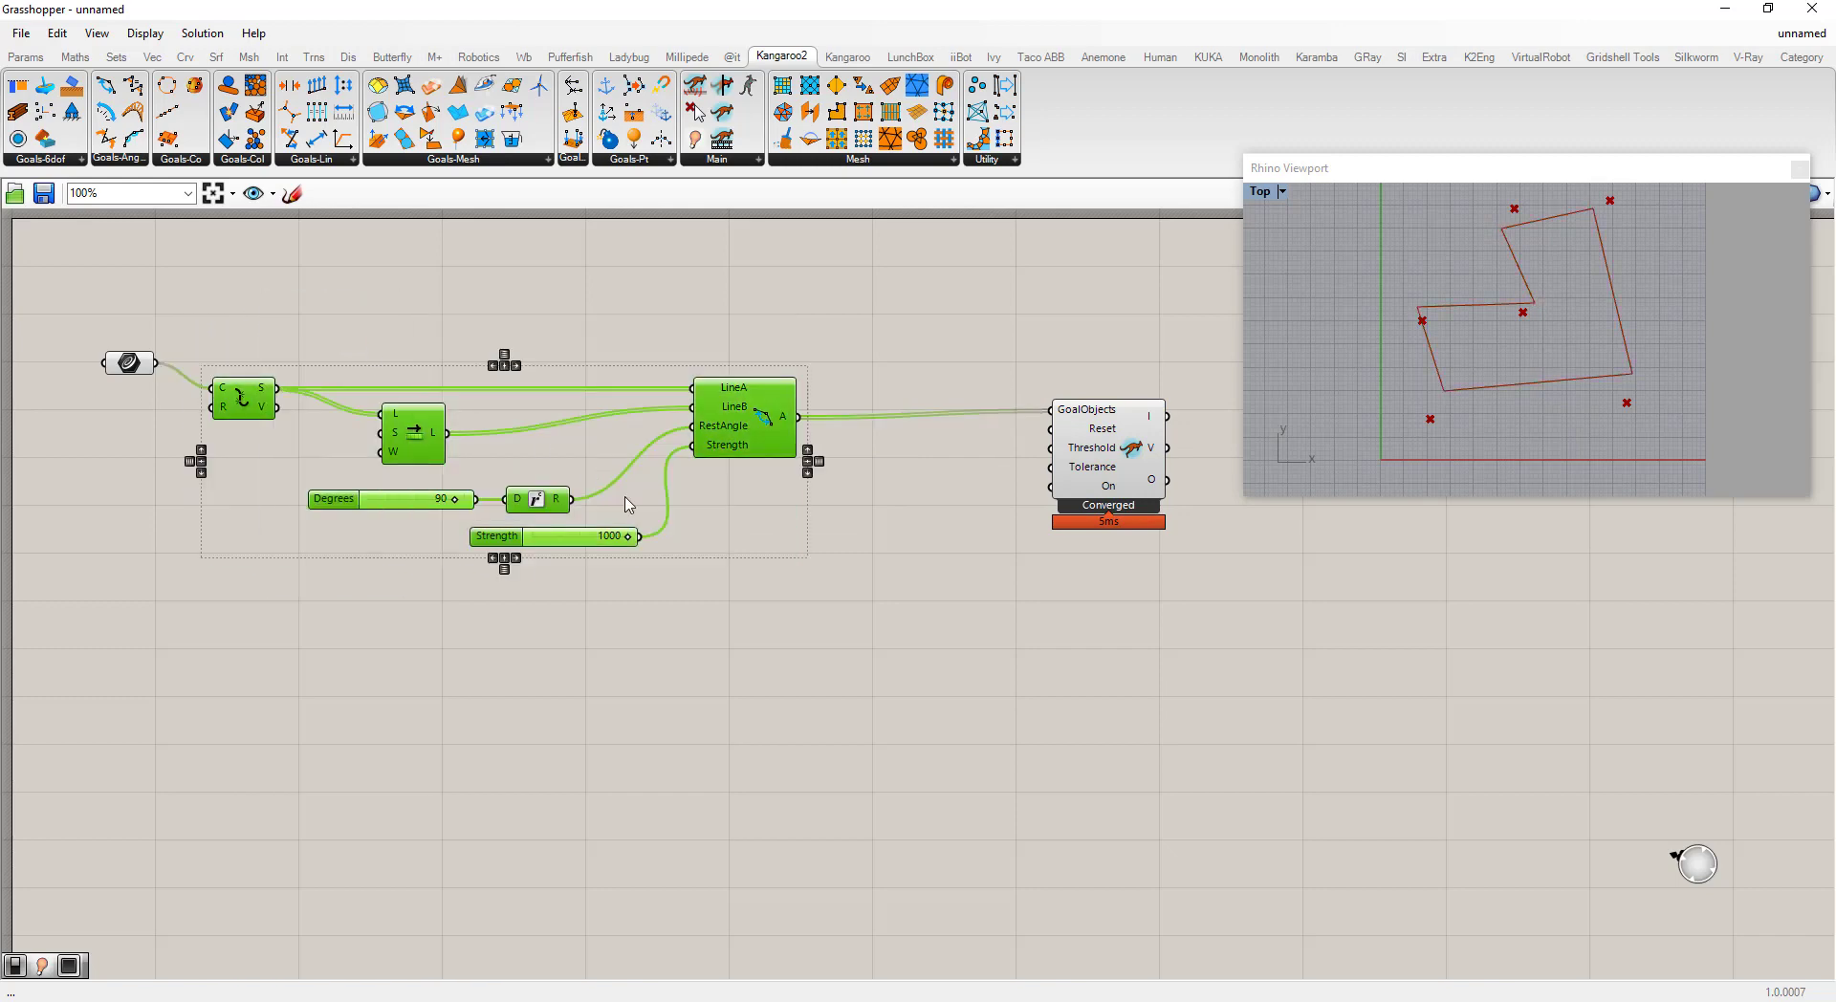
right_click(119, 364)
left_click(185, 411)
scroll(159, 402, "down", 4)
scroll(553, 416, "up", 3)
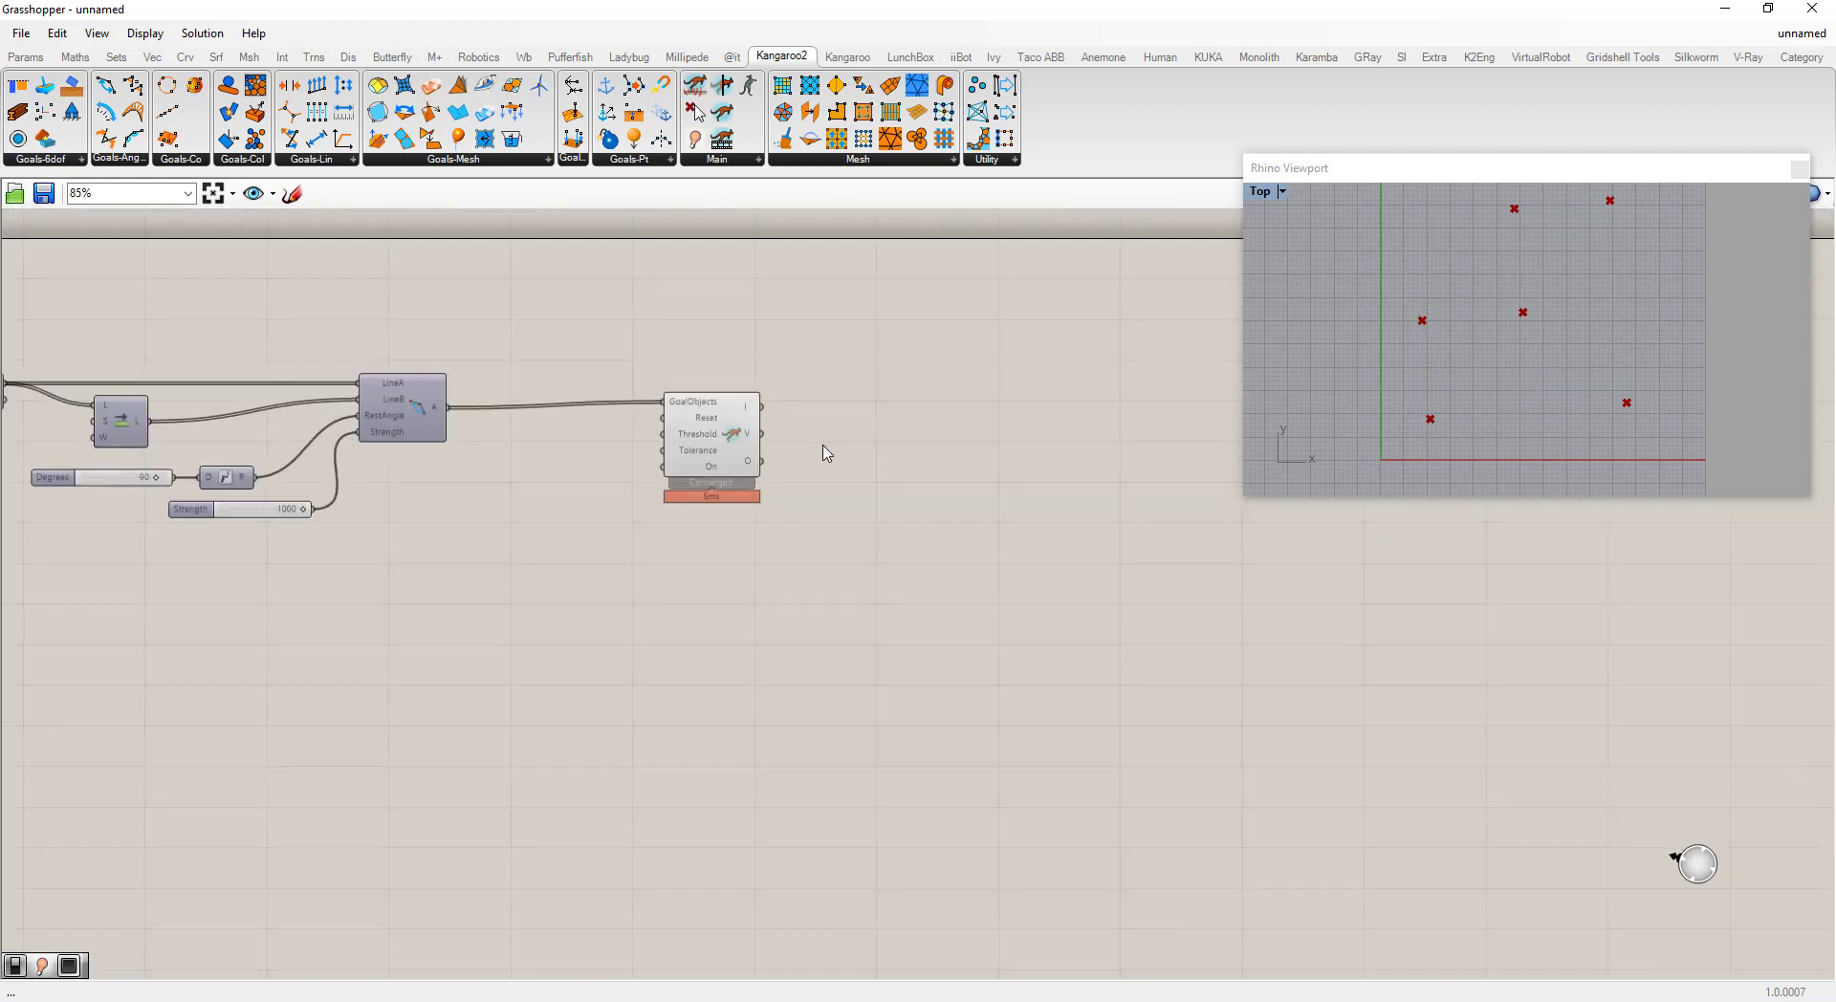
Step: Add a Kangaroo2 Show goal above the Angle goal and connect the input Curve parameter to it
left_click(717, 440)
left_click(1035, 421)
scroll(1034, 421, "down", 3)
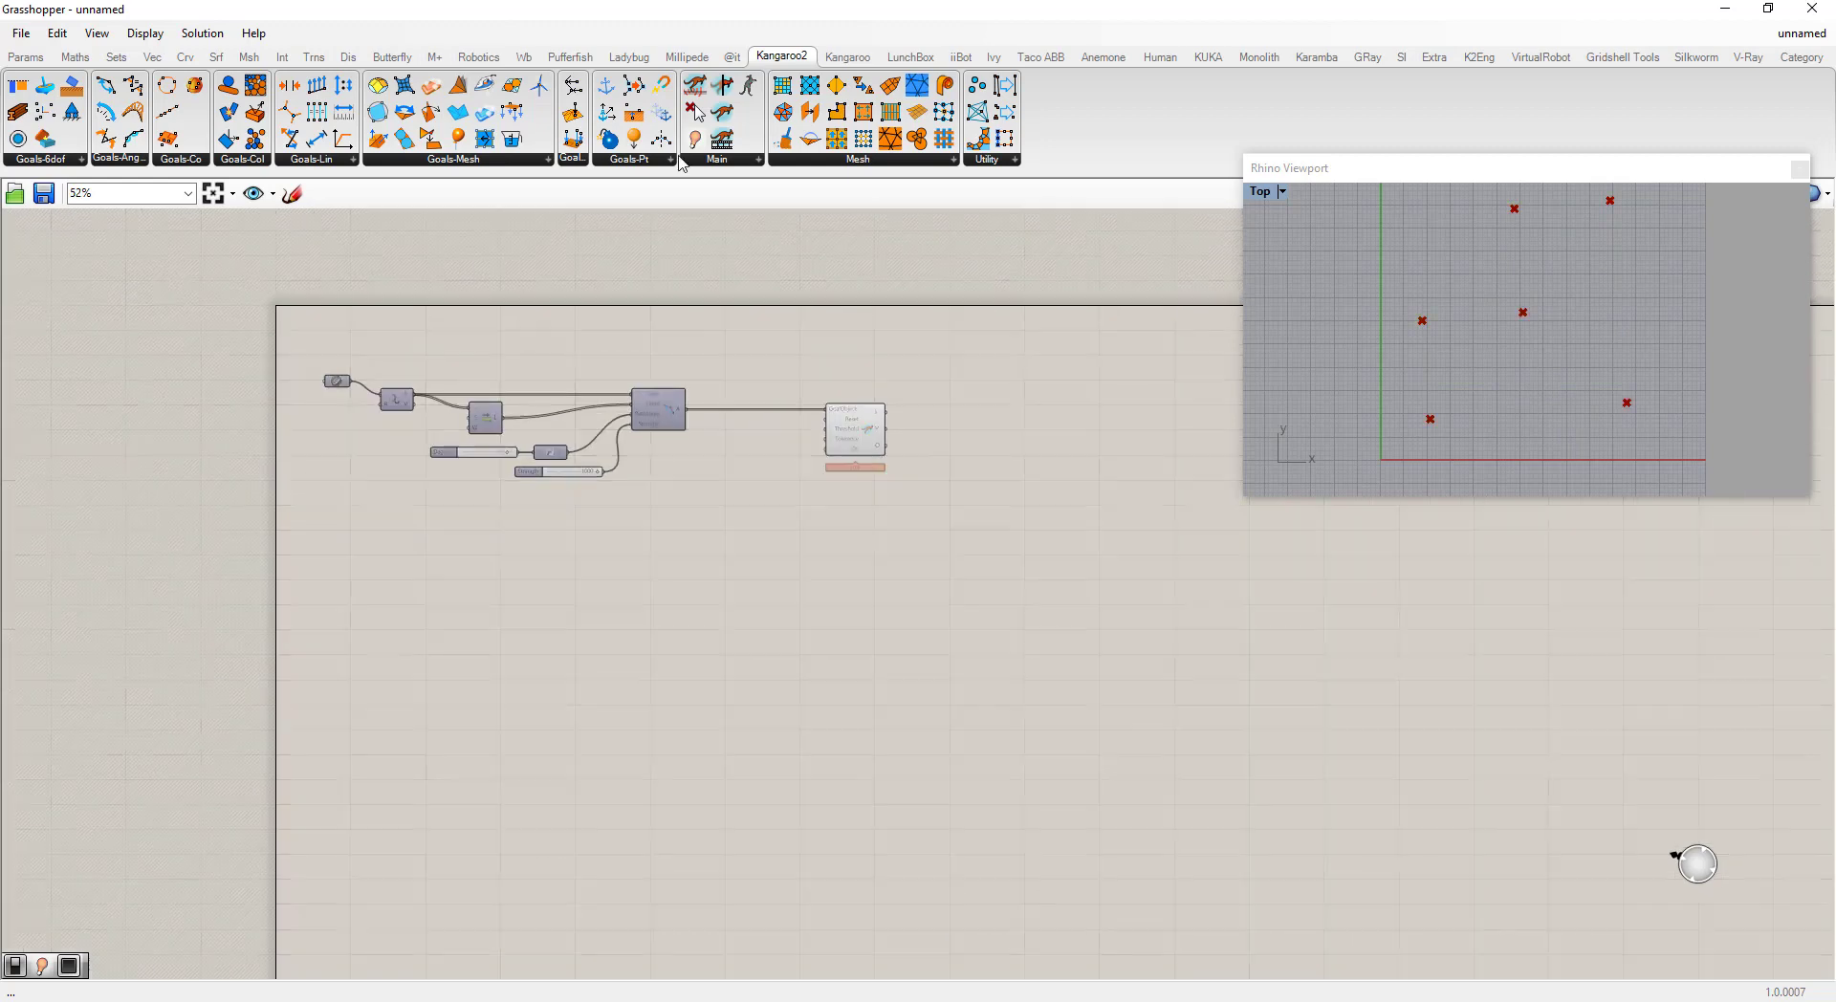
scroll(316, 368, "up", 3)
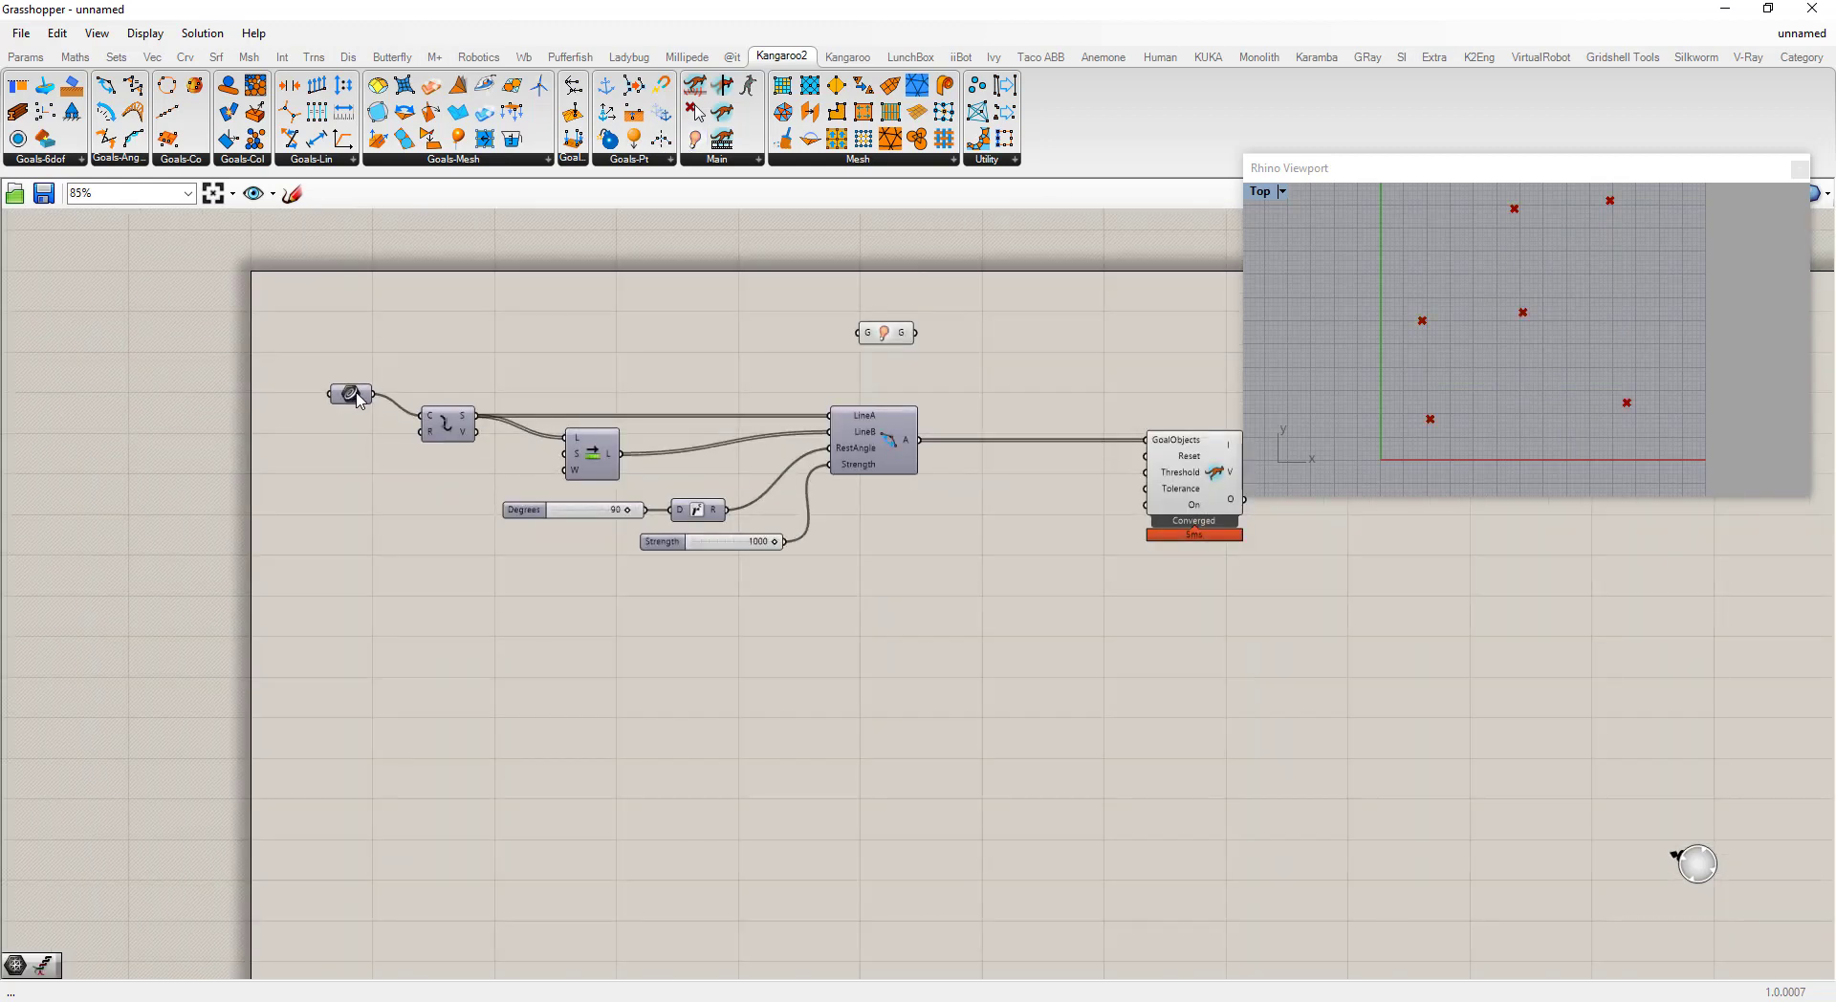
left_click_drag(374, 393, 858, 333)
scroll(918, 357, "down", 2)
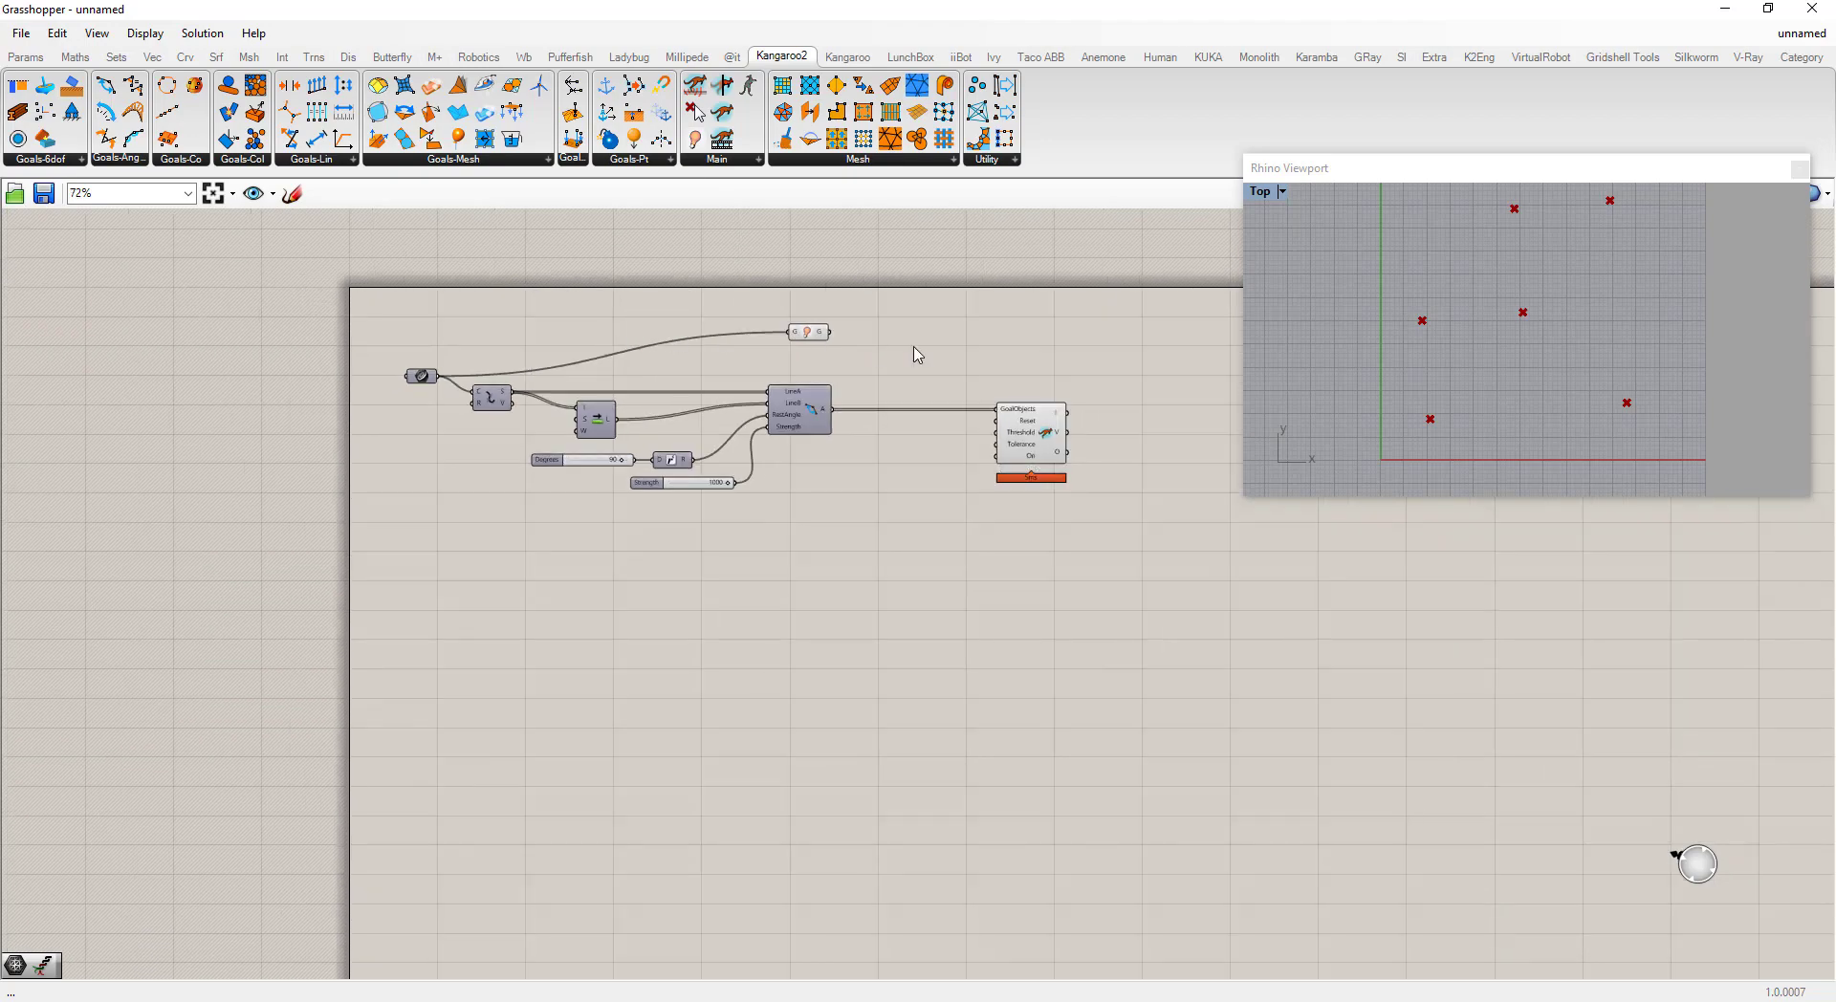
Step: Add an Entwine component combining the Show and Angle outputs in its first two inputs, and connect its result to the solver's GoalObjects input
scroll(956, 357, "up", 3)
double_click(951, 349)
type("entwine")
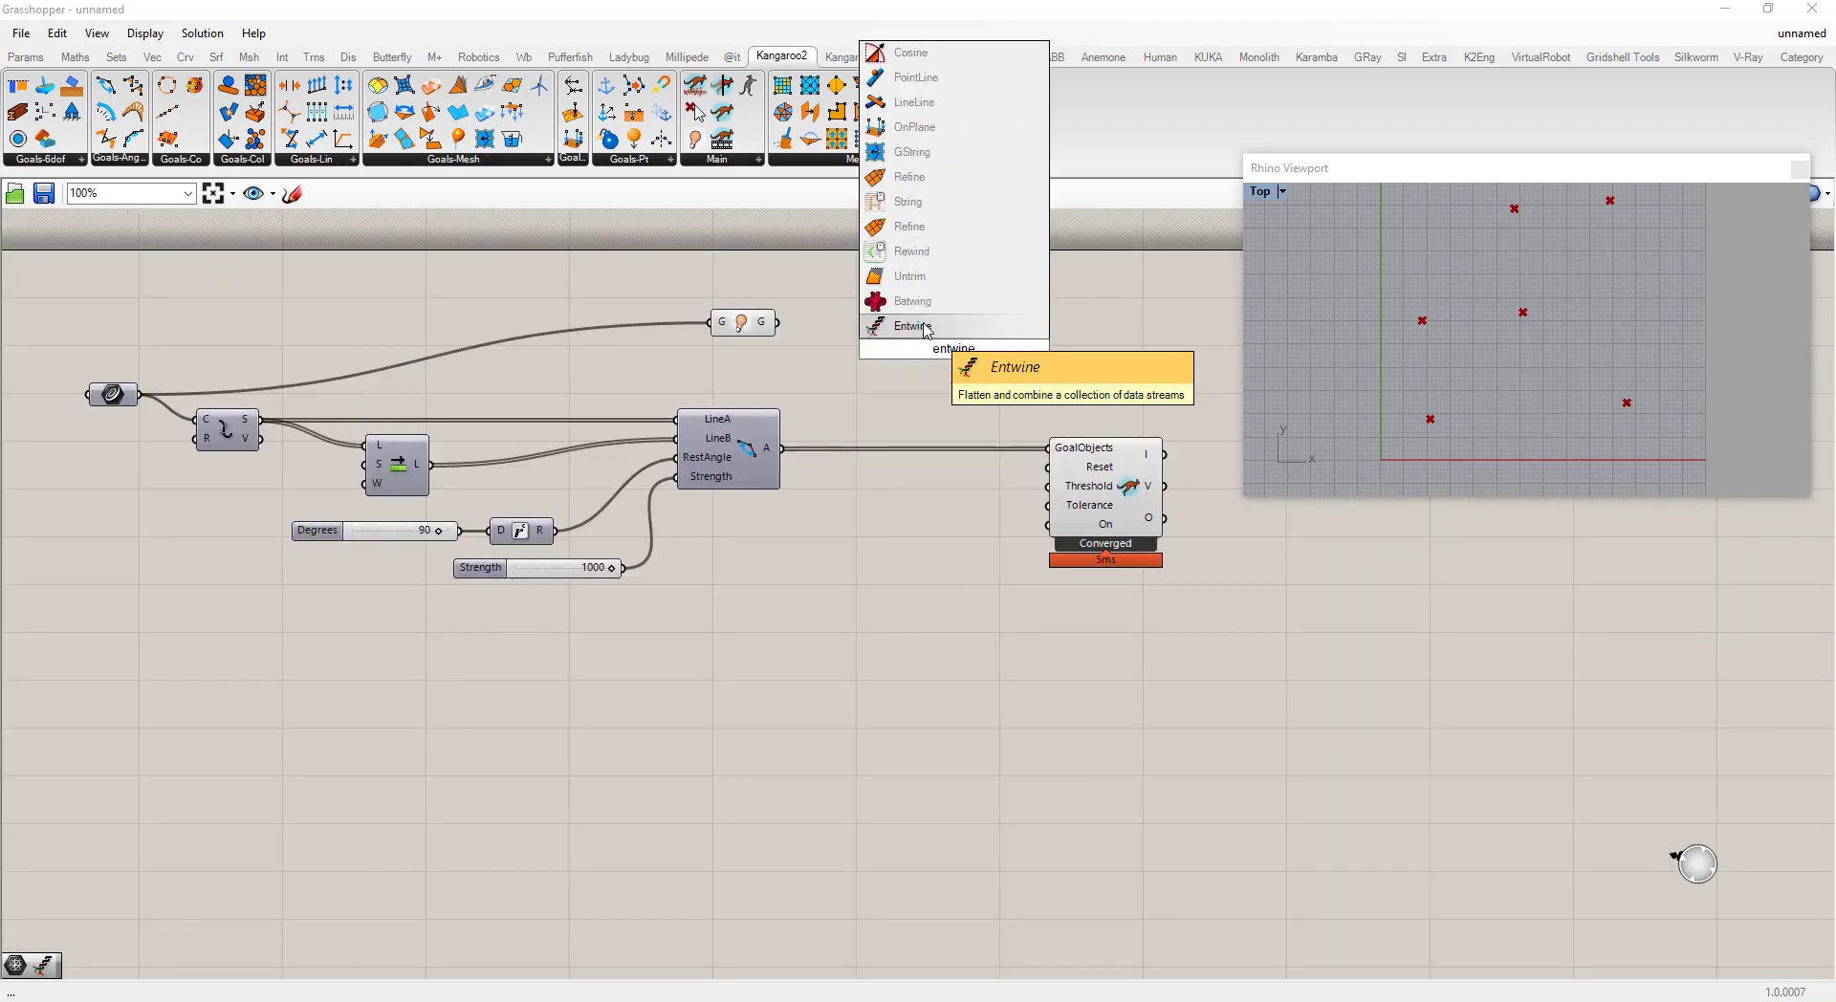
left_click(926, 327)
left_click_drag(776, 322, 915, 329)
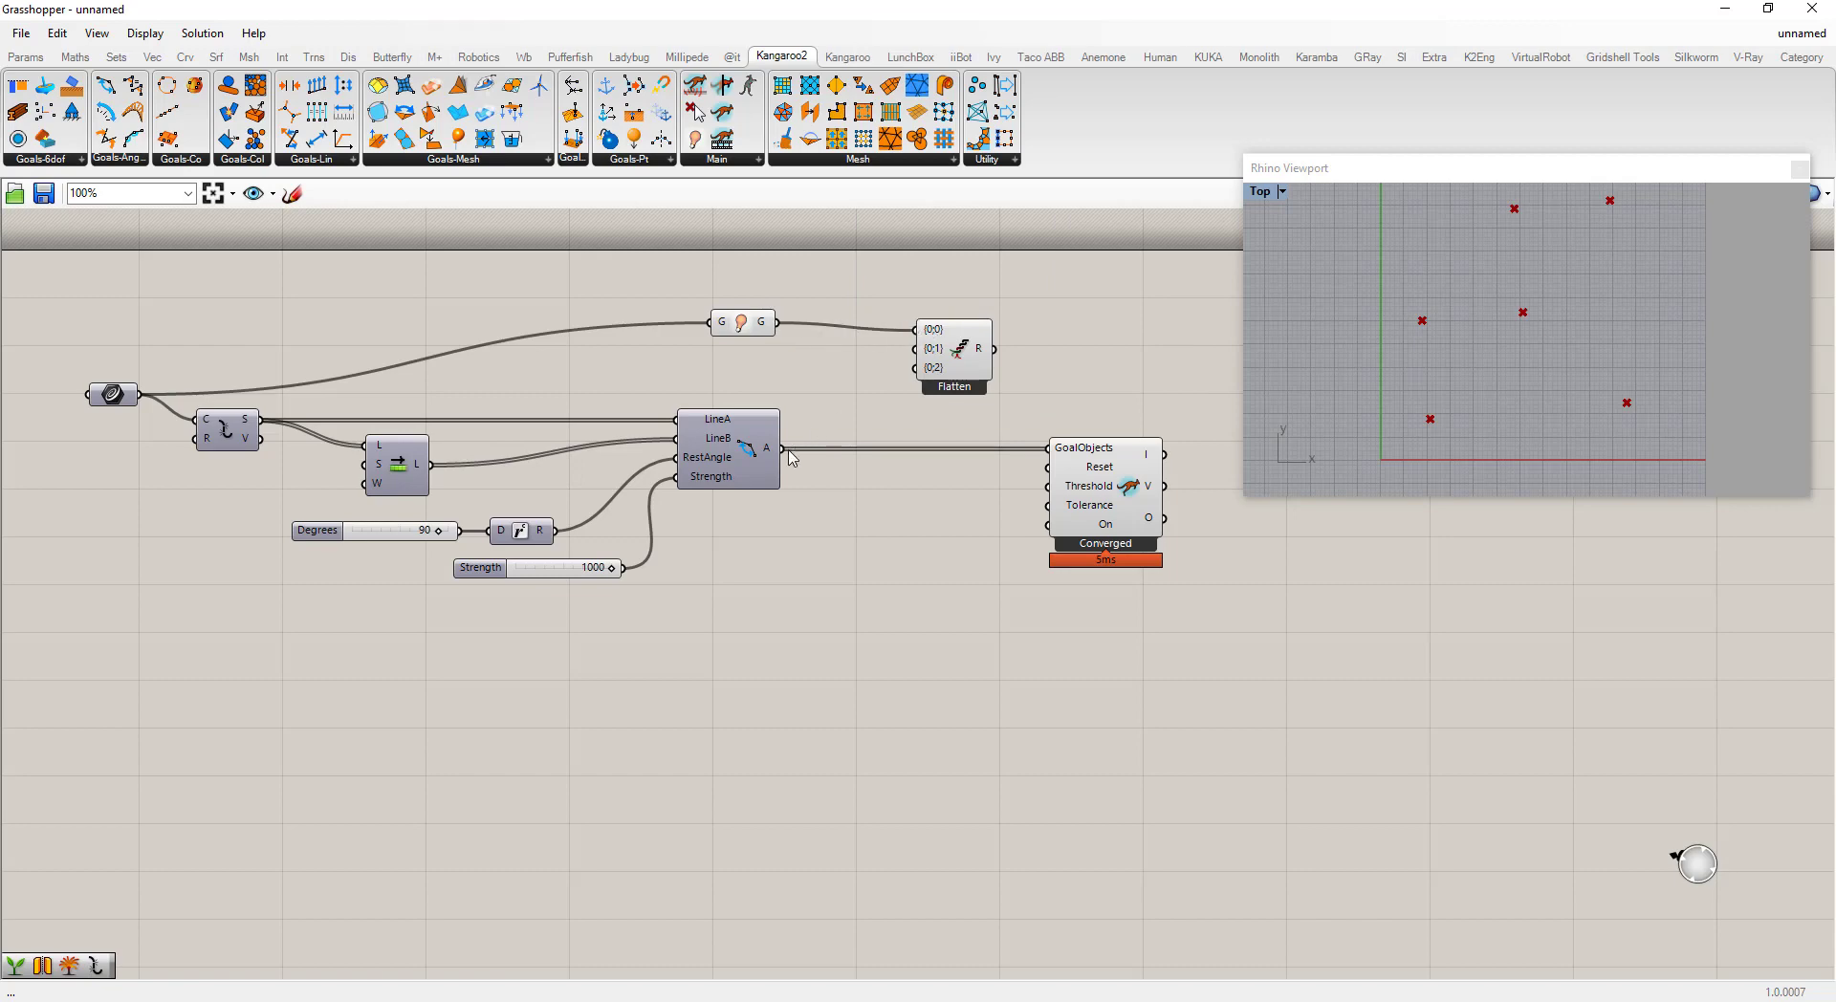
left_click_drag(783, 448, 1048, 448)
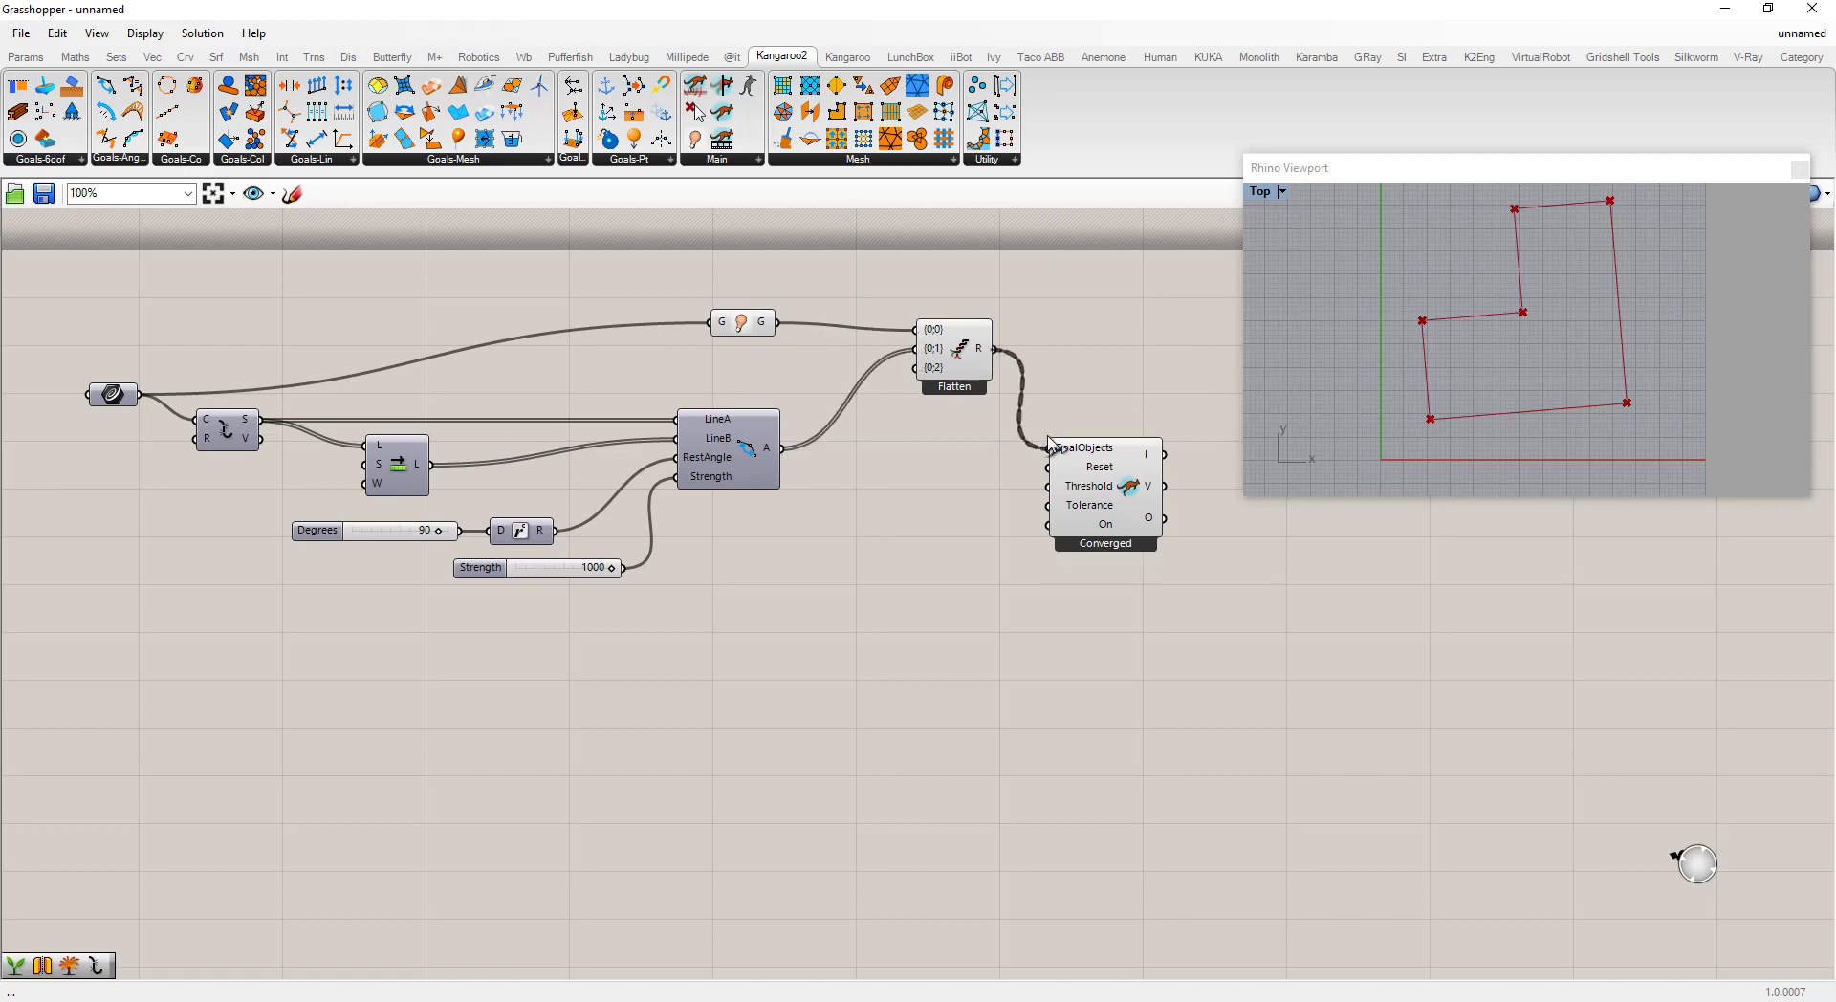
left_click_drag(951, 363, 910, 397)
Step: Turn off the preview of the Show and Entwine components
left_click(747, 322)
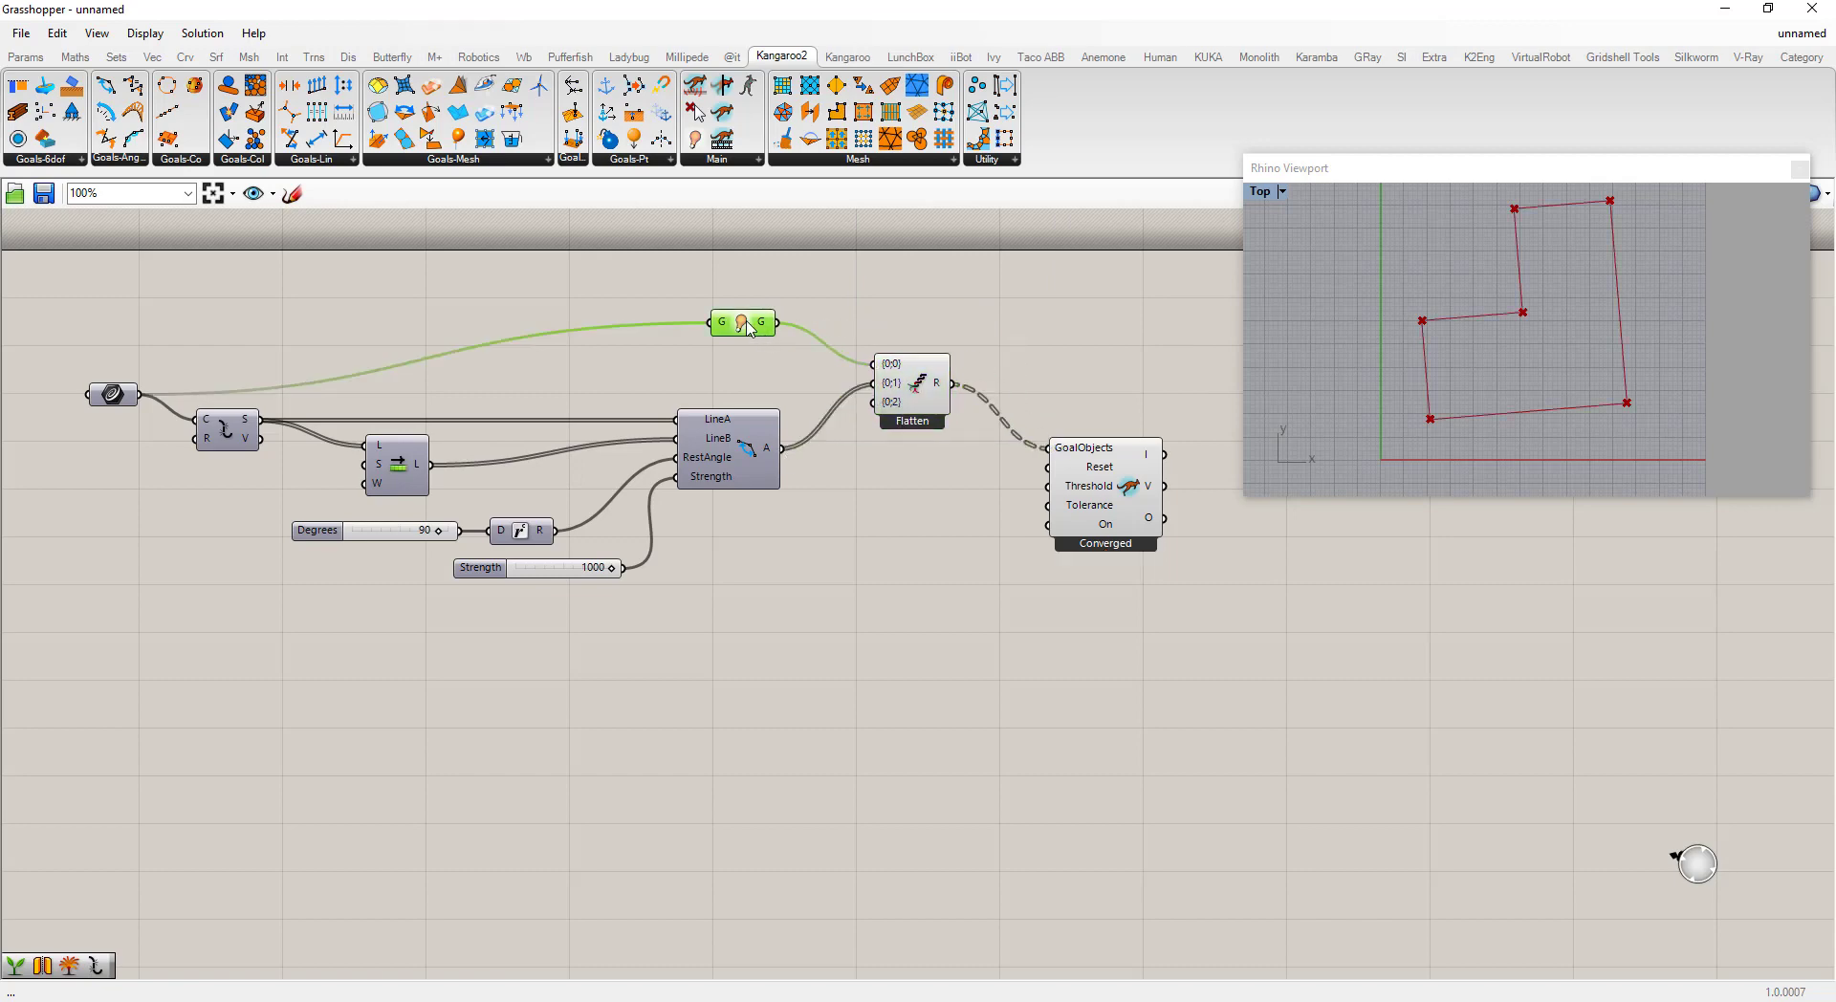
right_click(747, 321)
left_click(783, 357)
left_click(918, 383)
right_click(921, 387)
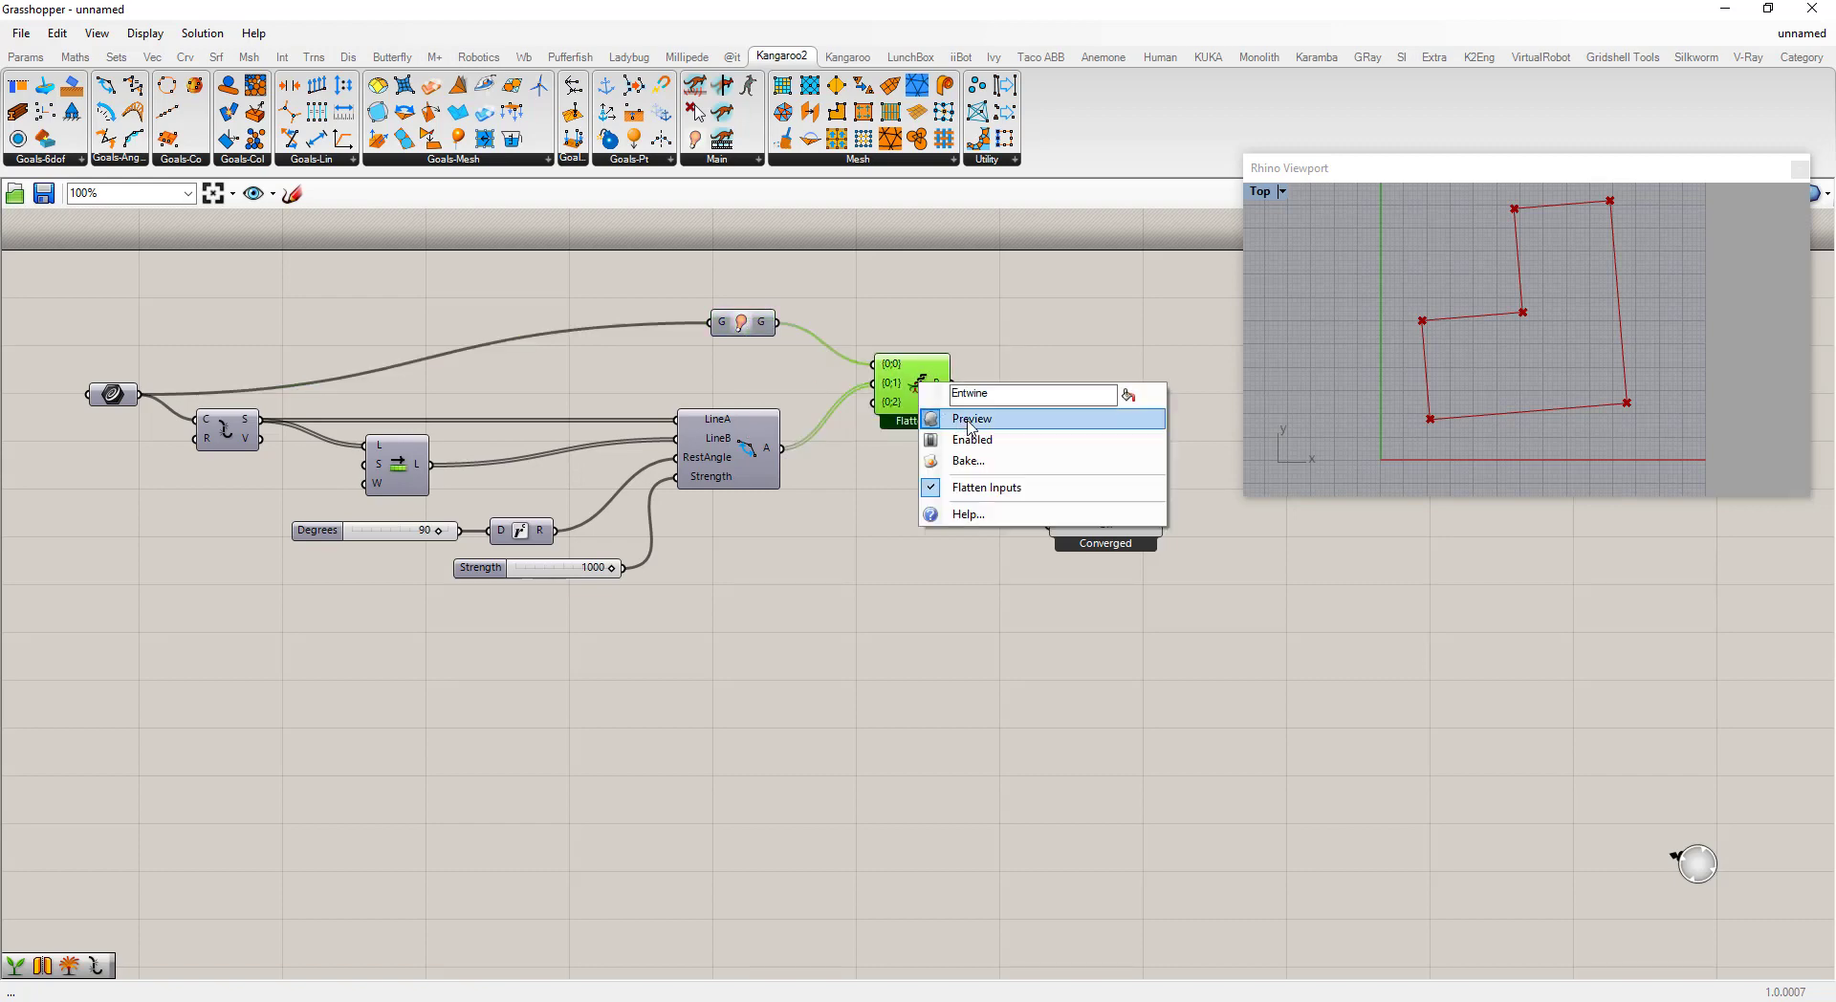
left_click(975, 415)
scroll(893, 471, "down", 2)
scroll(1058, 484, "up", 2)
Step: Add a Button connected to the solver's Reset input, trigger it once, and nudge the Entwine component slightly downward
left_click(977, 486)
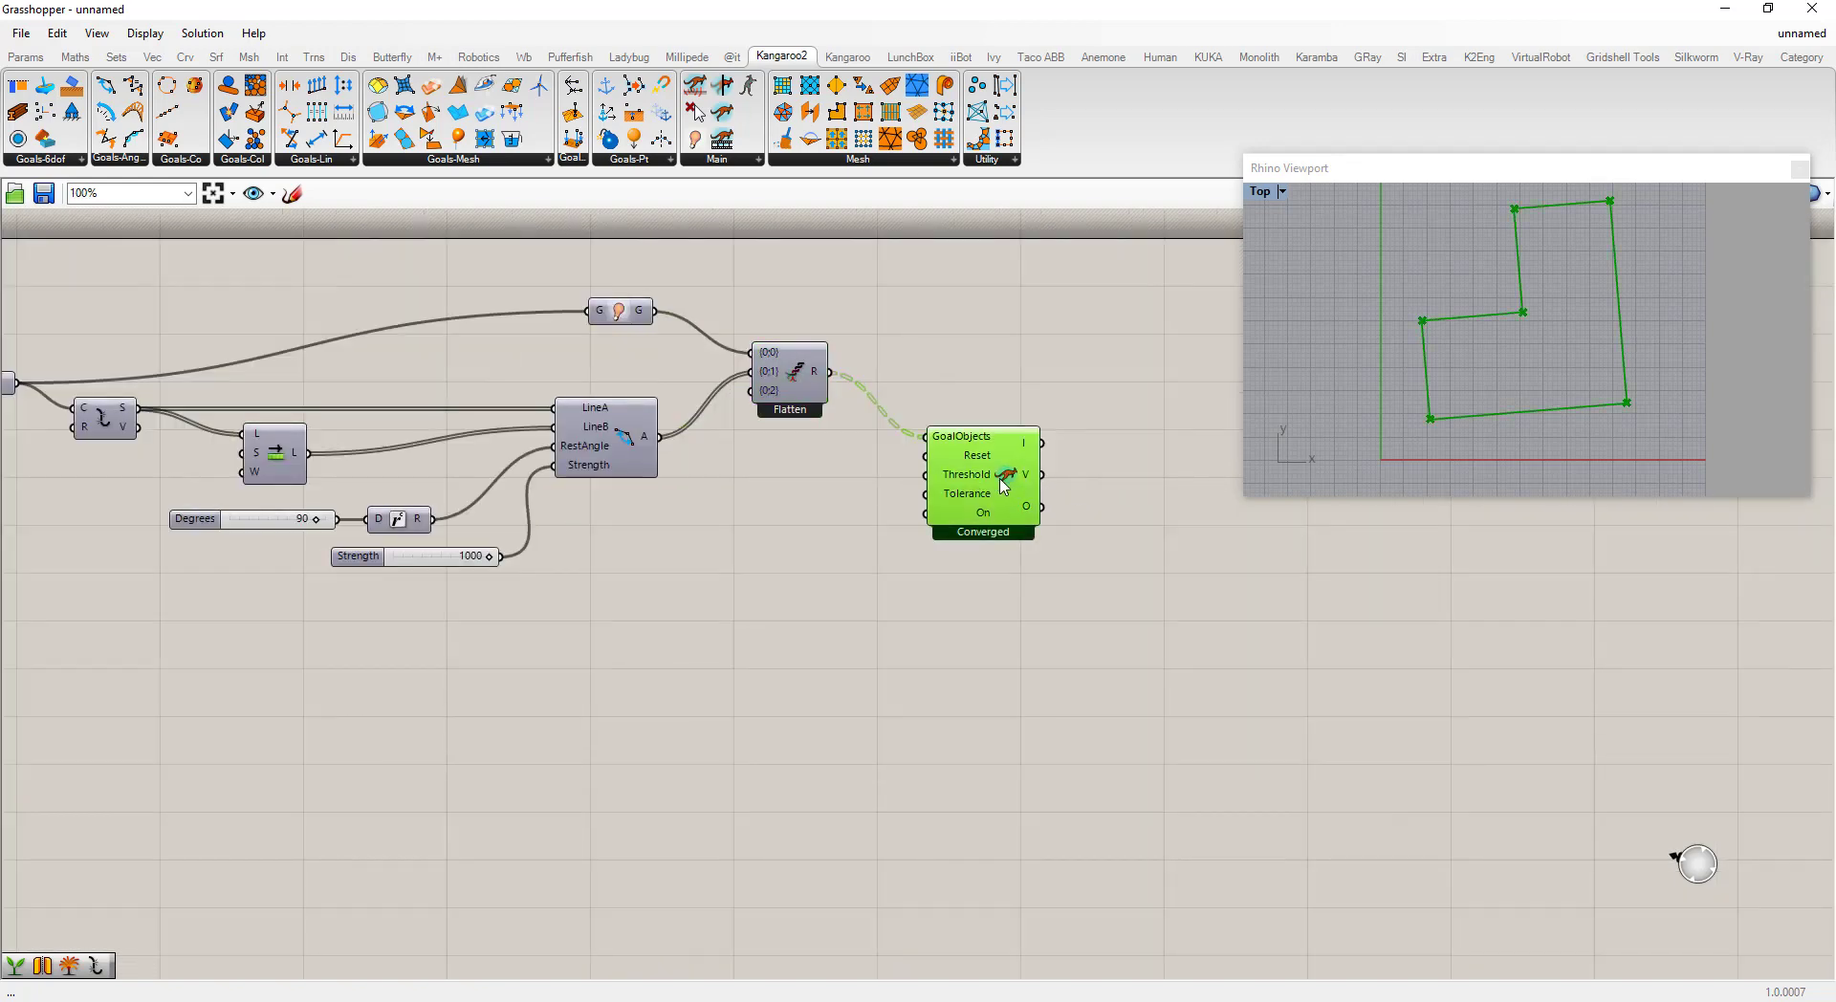
double_click(828, 525)
type("buttone")
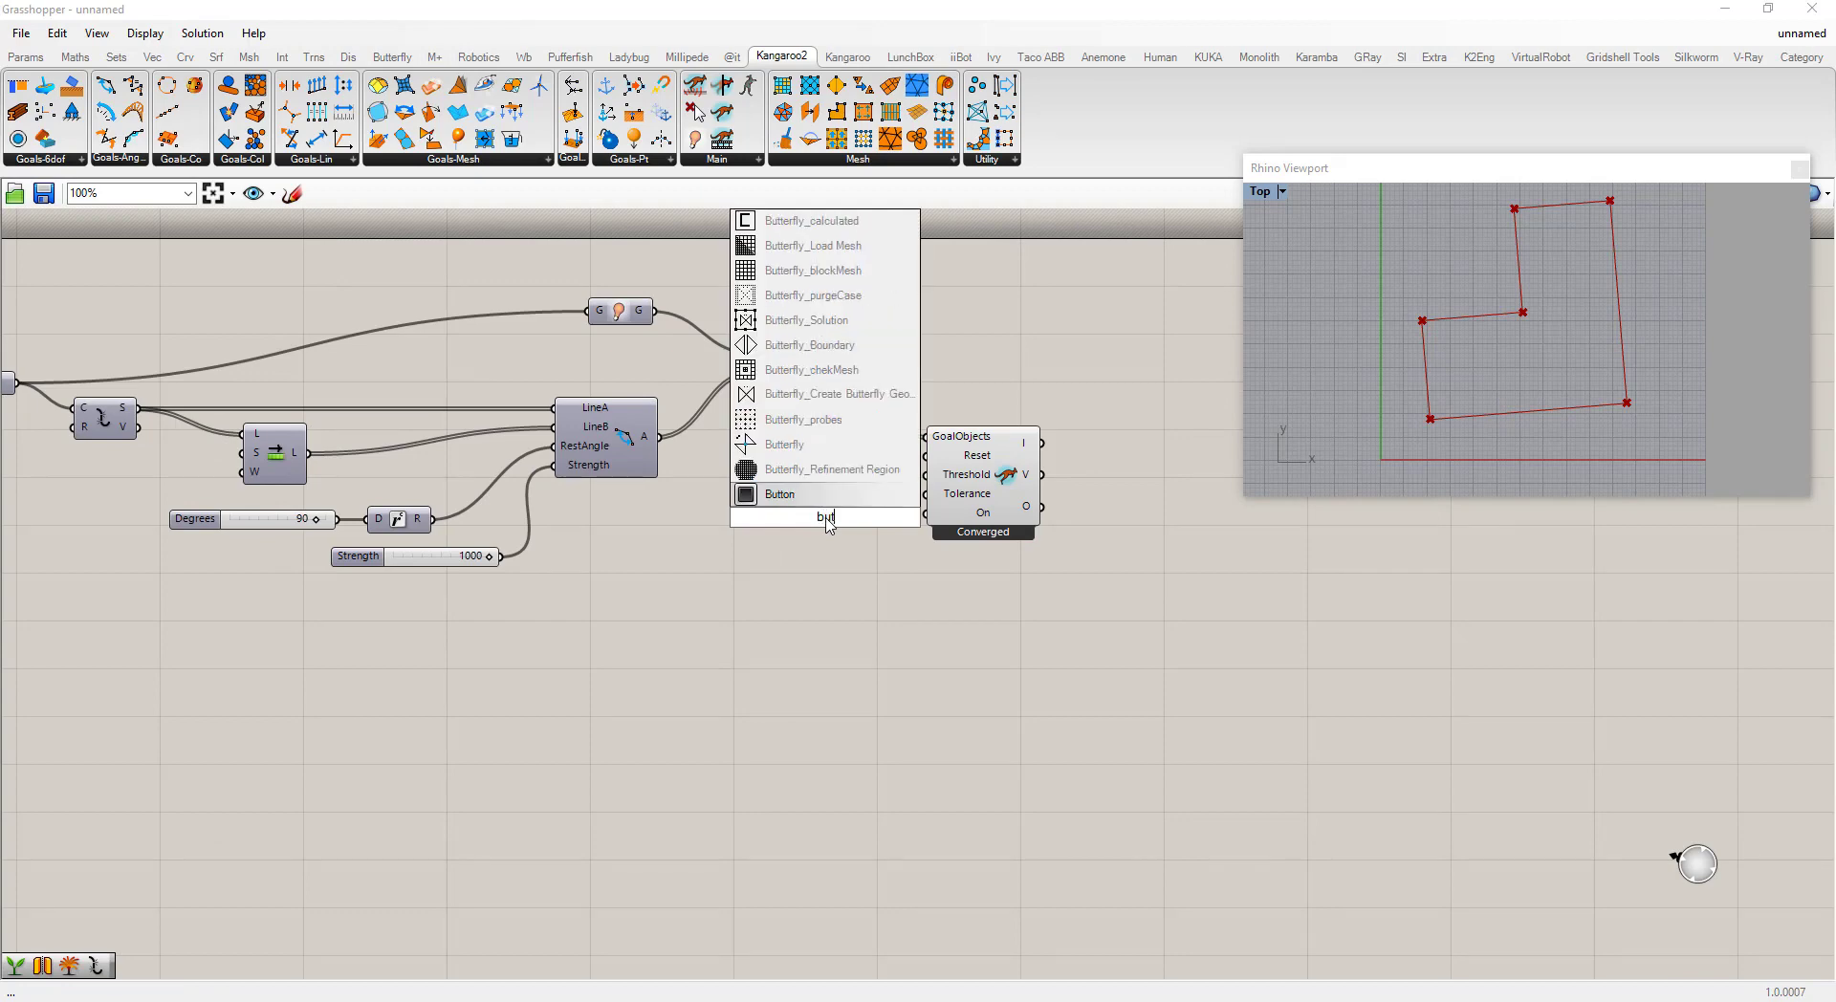
left_click(779, 494)
left_click_drag(876, 517, 926, 456)
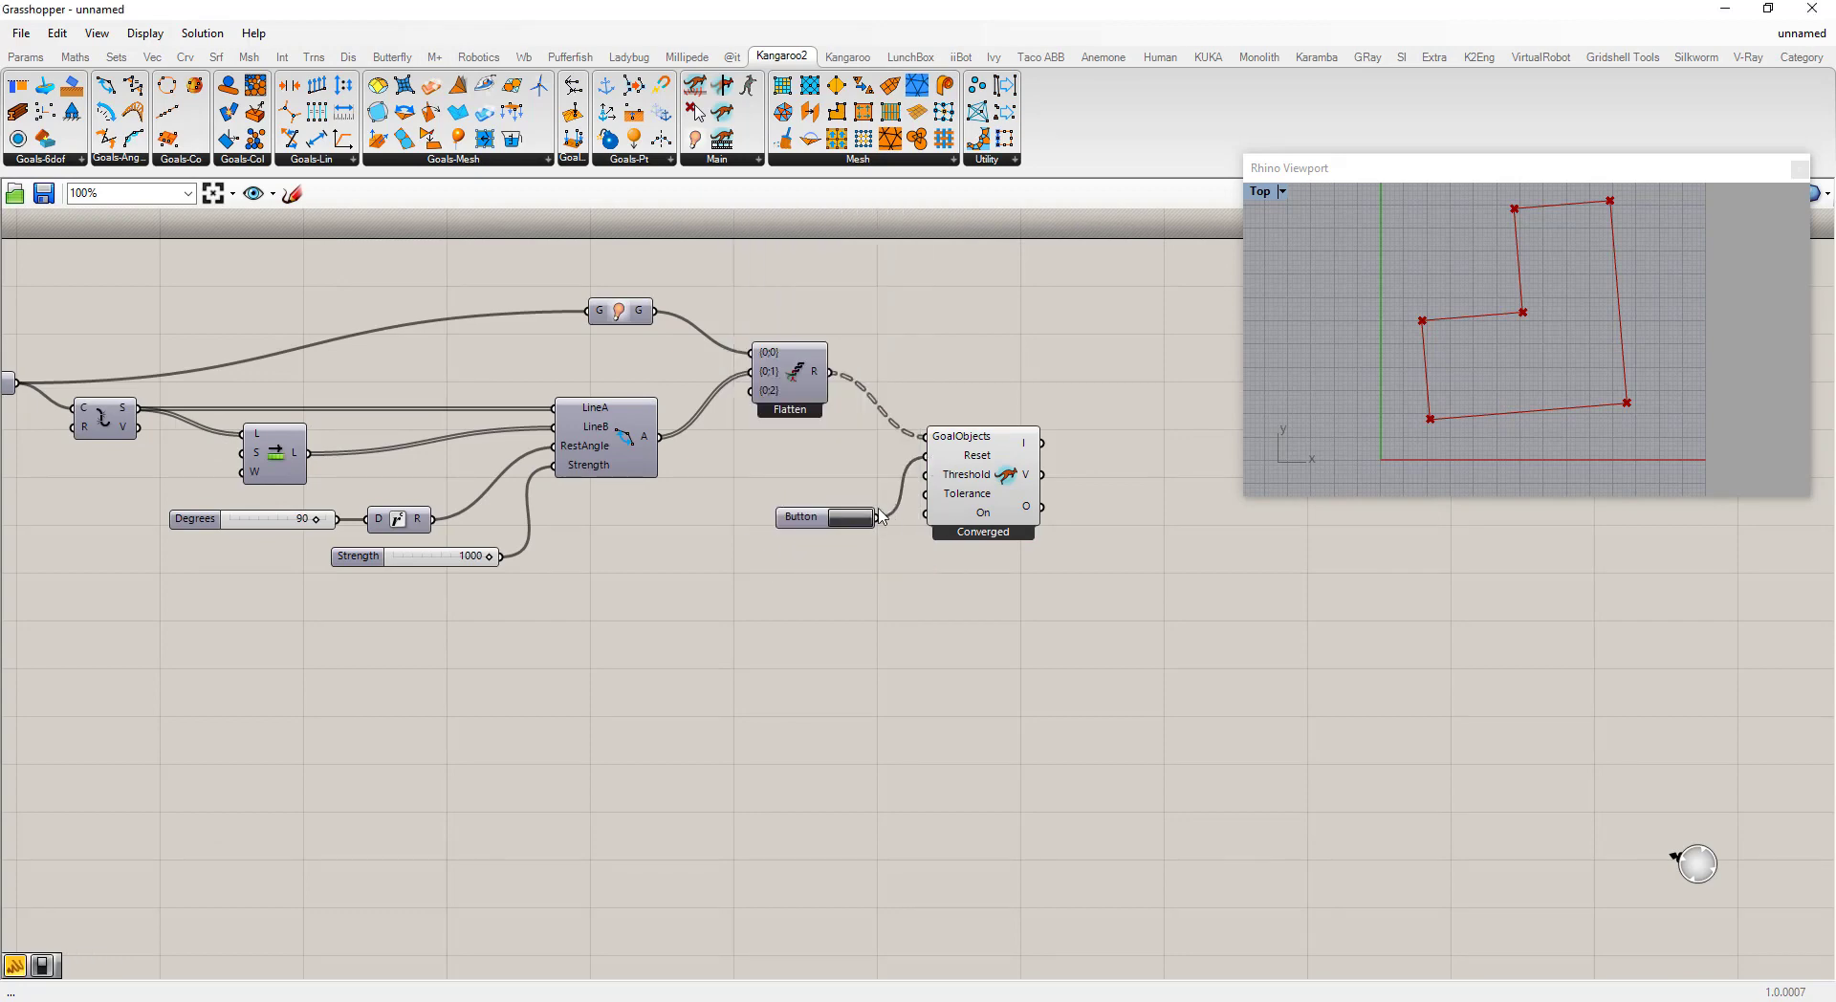
left_click(853, 521)
left_click_drag(798, 368, 798, 383)
left_click(989, 567)
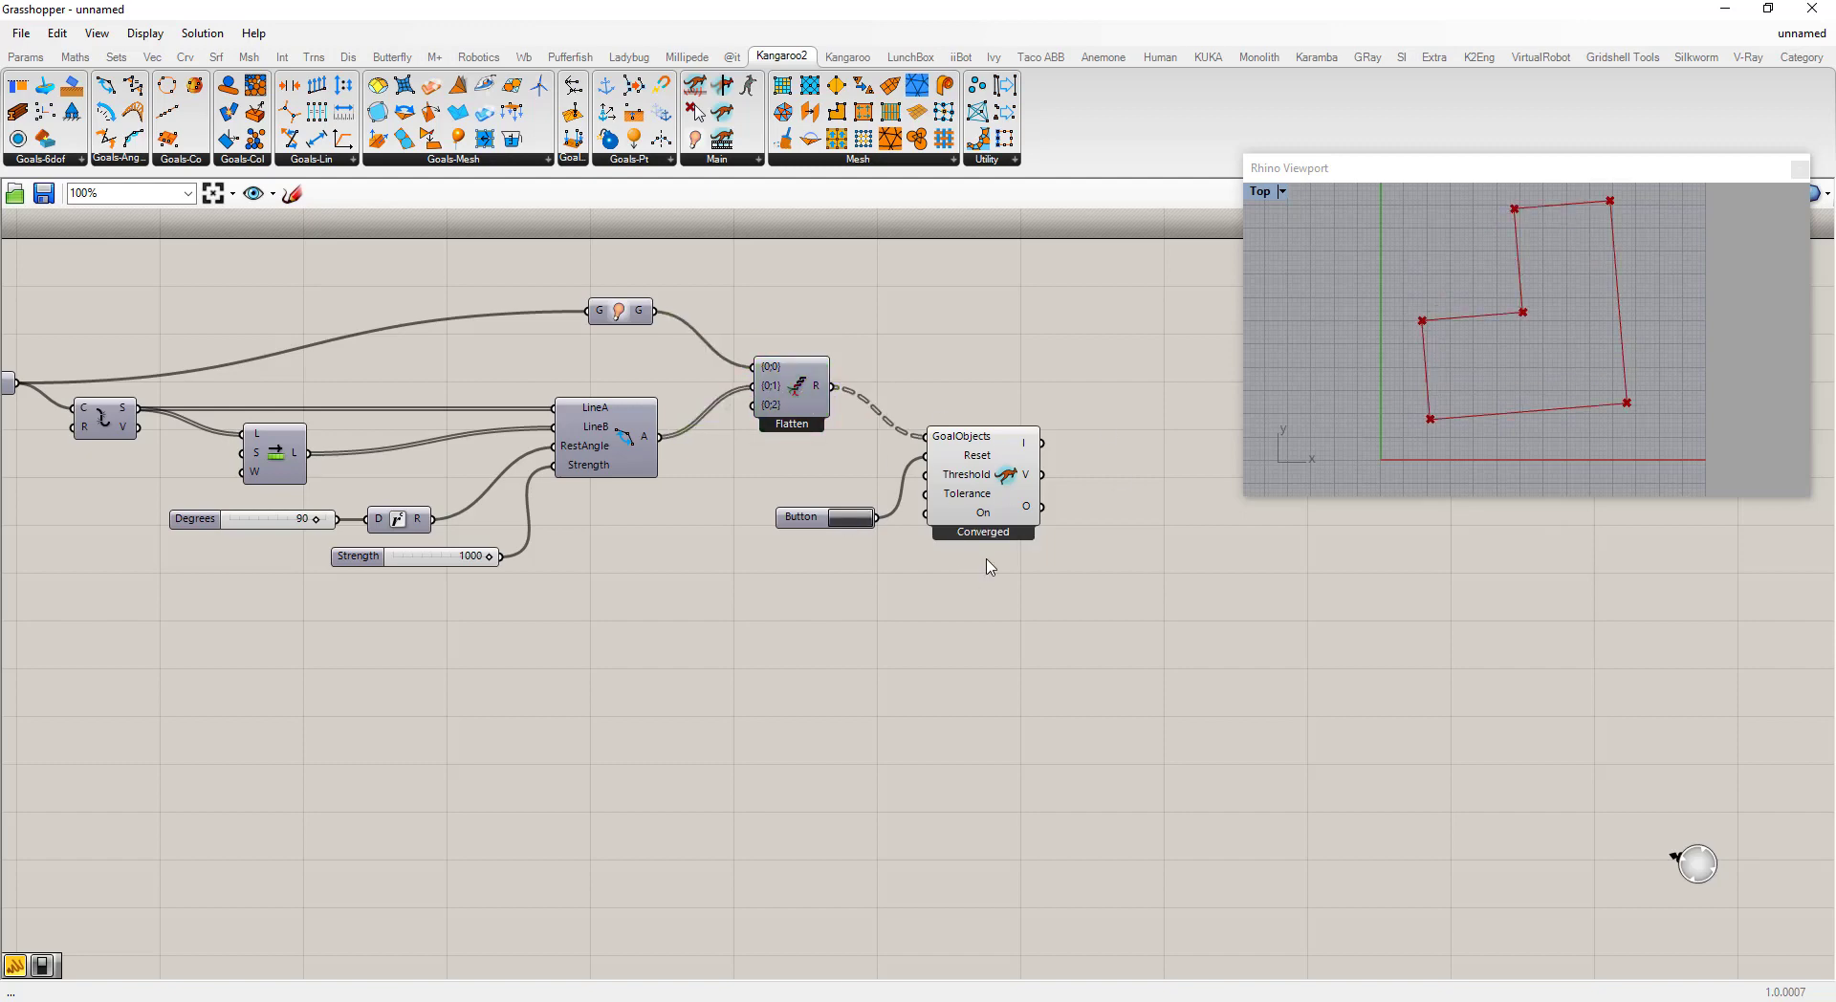
Step: Add an Explode Tree component beside the solver and connect the solver's O output to its D input
left_click(1001, 480)
left_click(1167, 557)
mouse_move(1033, 507)
double_click(1110, 495)
type("explode")
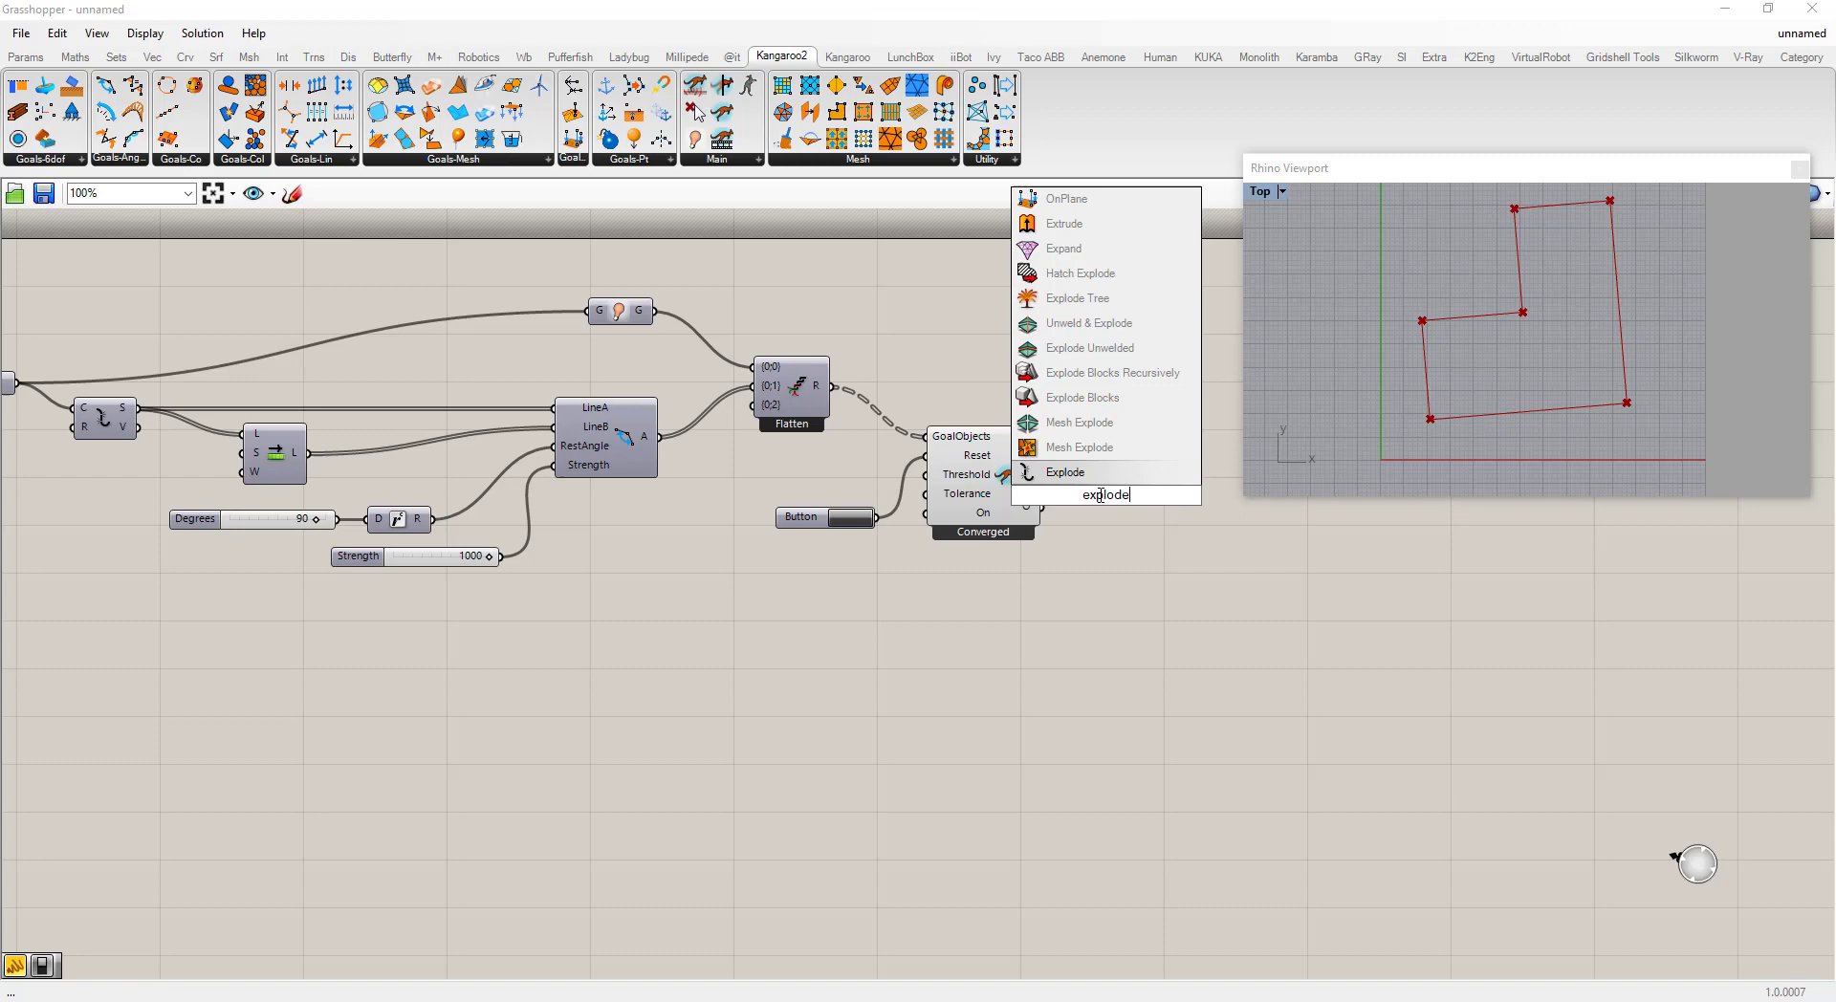
key("Up")
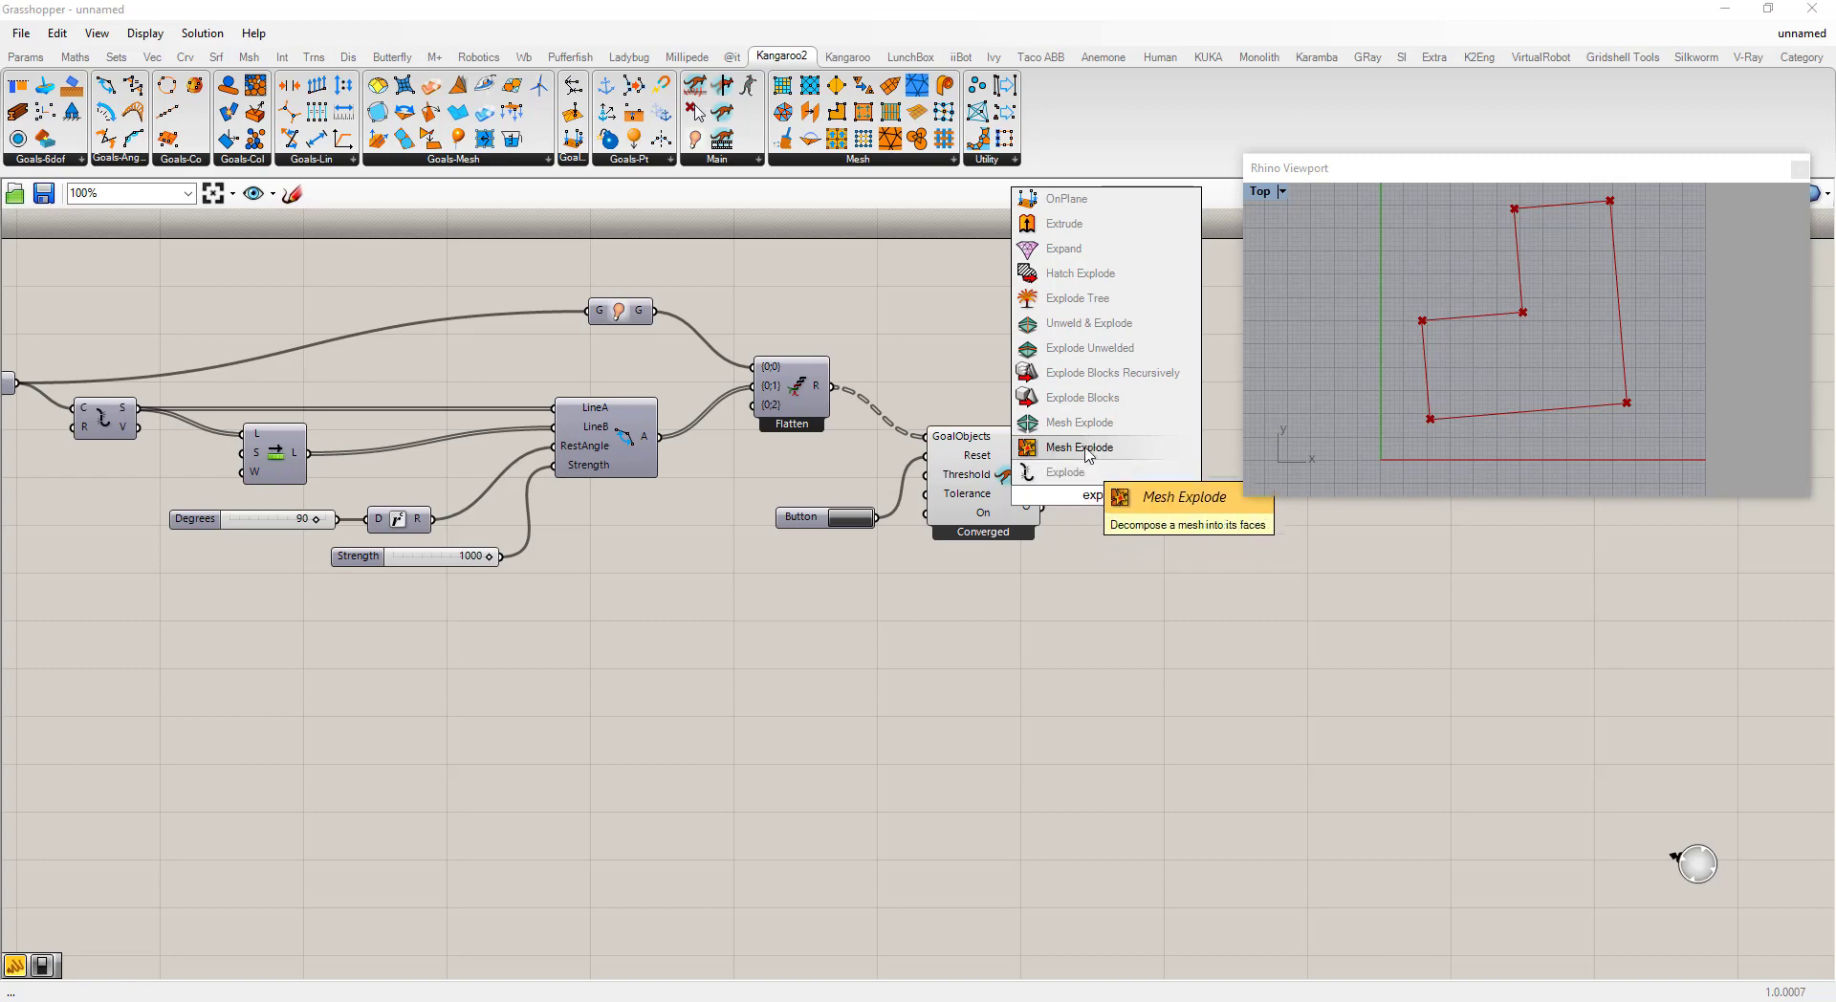
key("Up")
key("Up")
key("Up")
key("Up")
key("Up")
key("Up")
key("Return")
left_click_drag(1042, 507, 1107, 528)
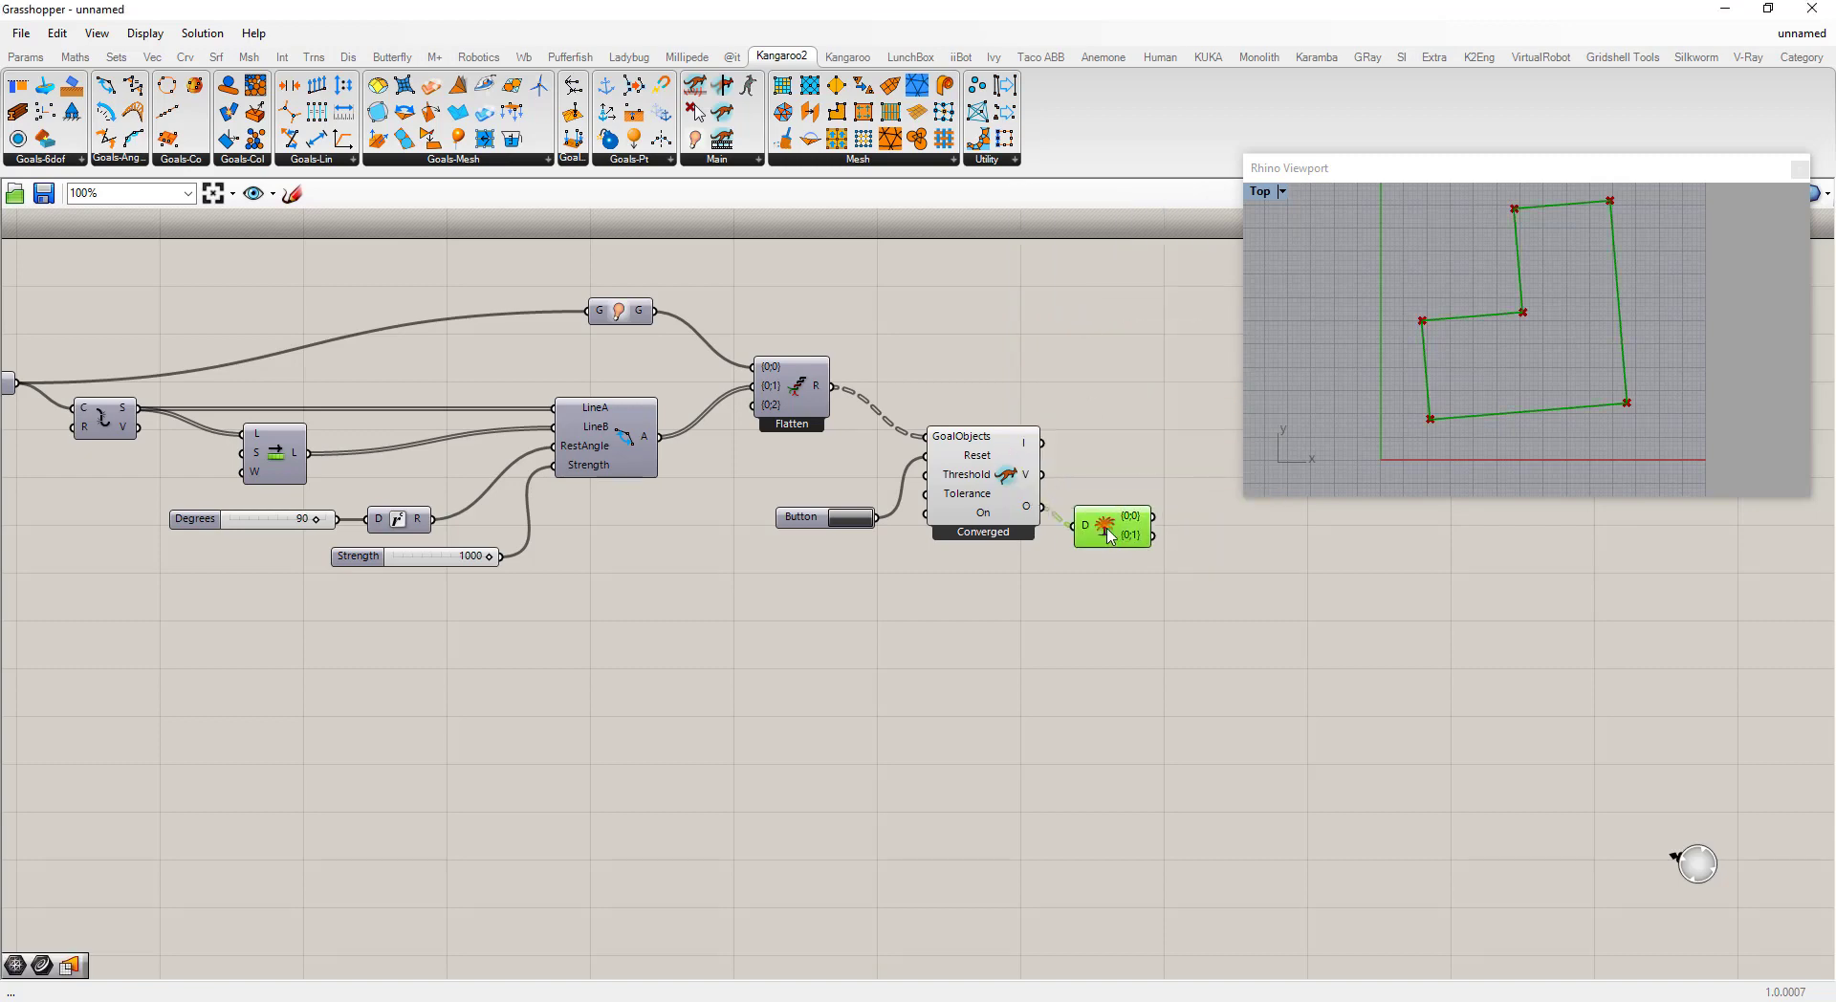
Step: Place a Curve parameter beside Explode Tree and connect the {0;0} branch output to it
left_click(26, 56)
left_click(1215, 528)
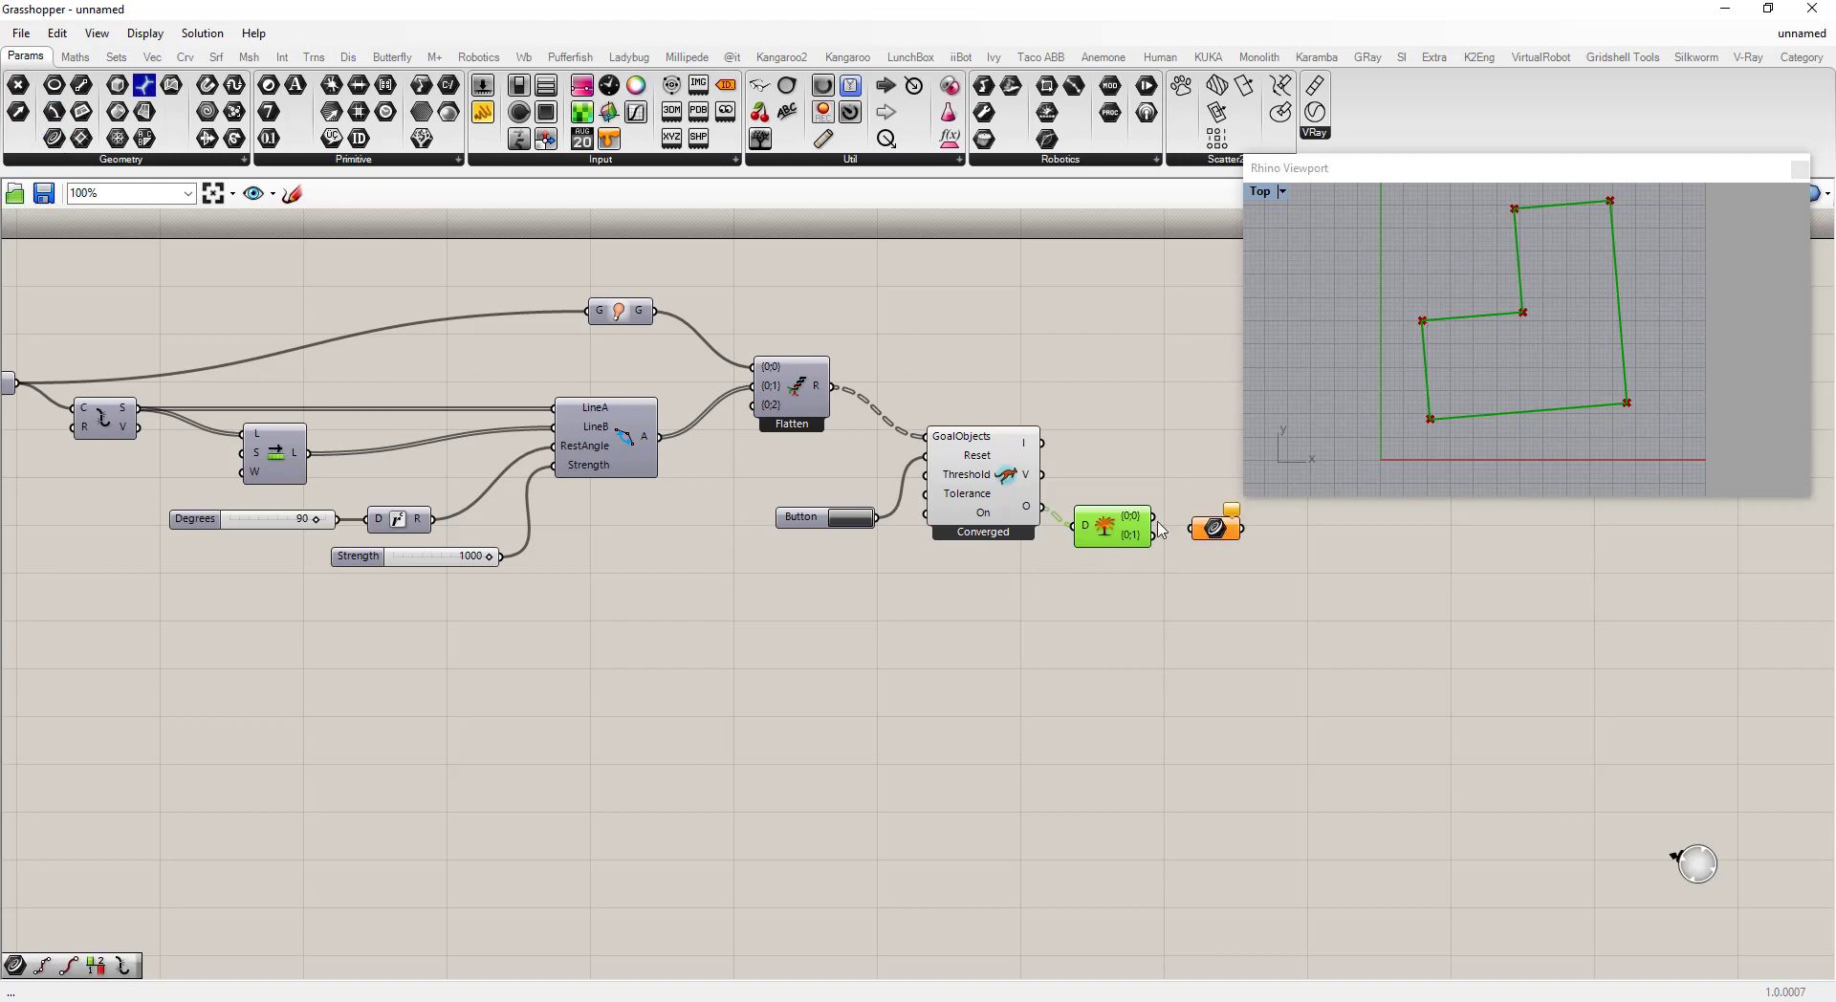
left_click_drag(1153, 518, 1191, 529)
Step: Turn off the solver's preview and check the relaxed outline through the new Curve parameter
right_click(1004, 480)
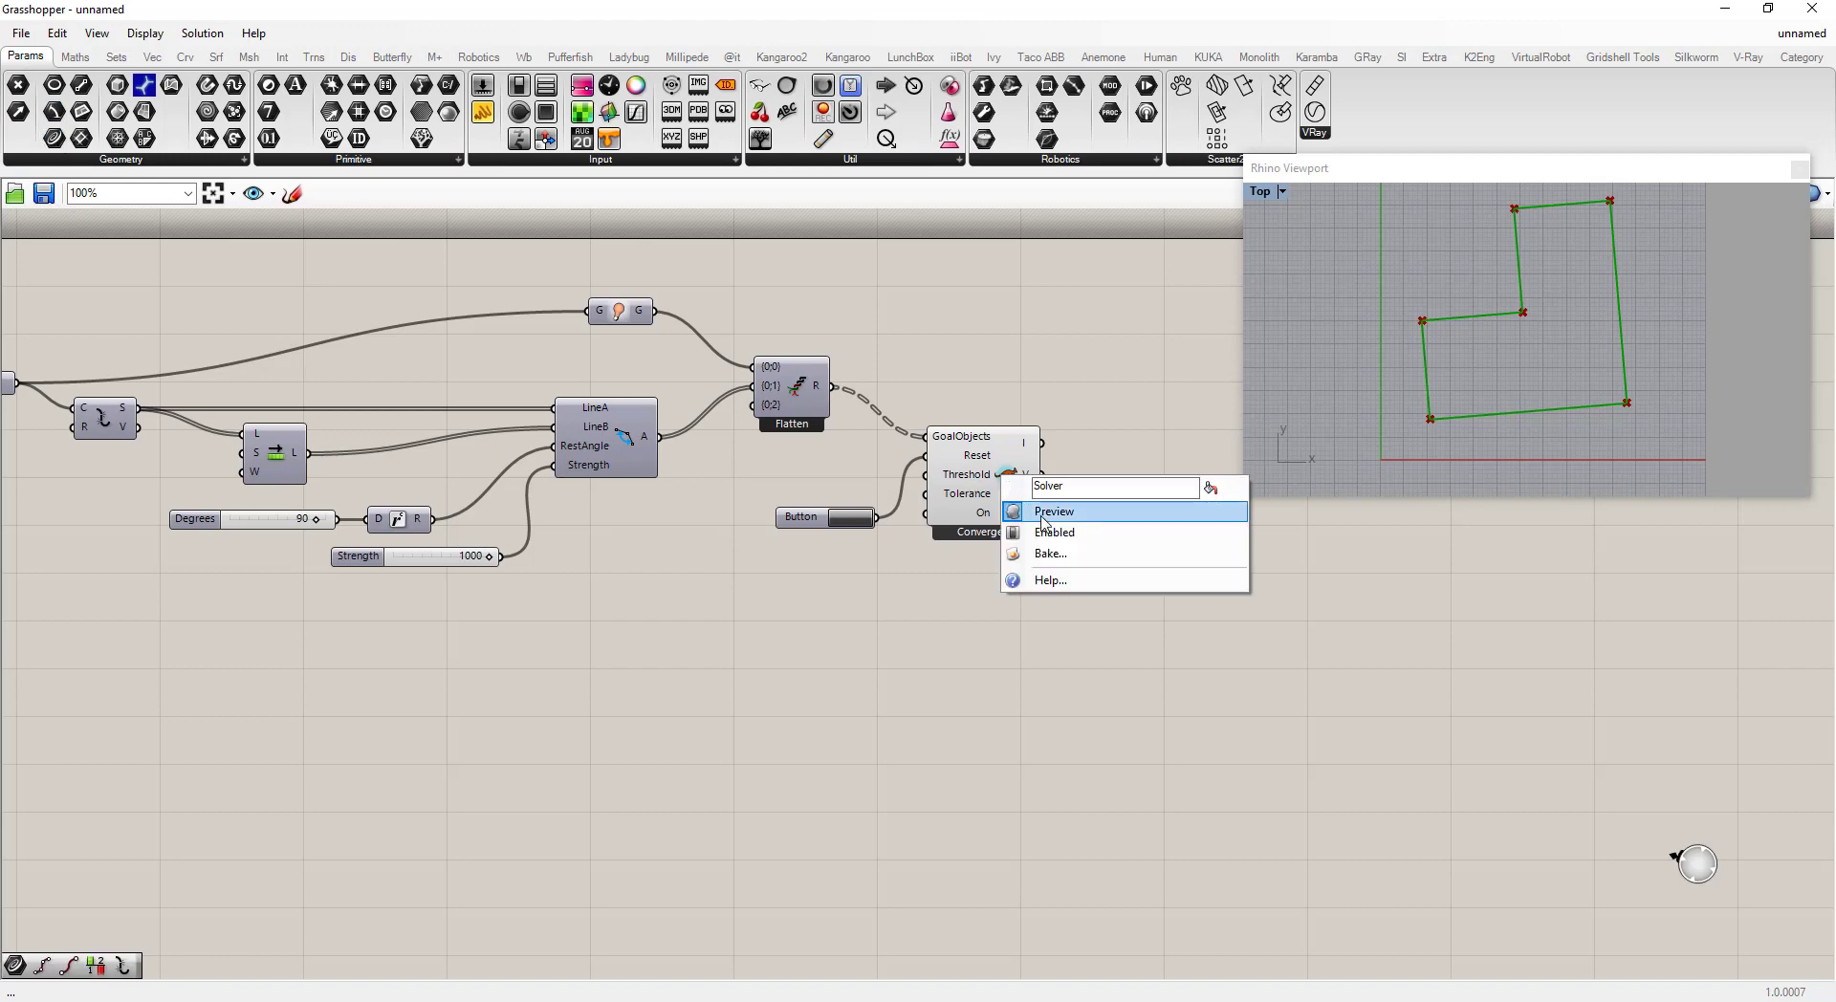
left_click(1014, 511)
left_click(1216, 531)
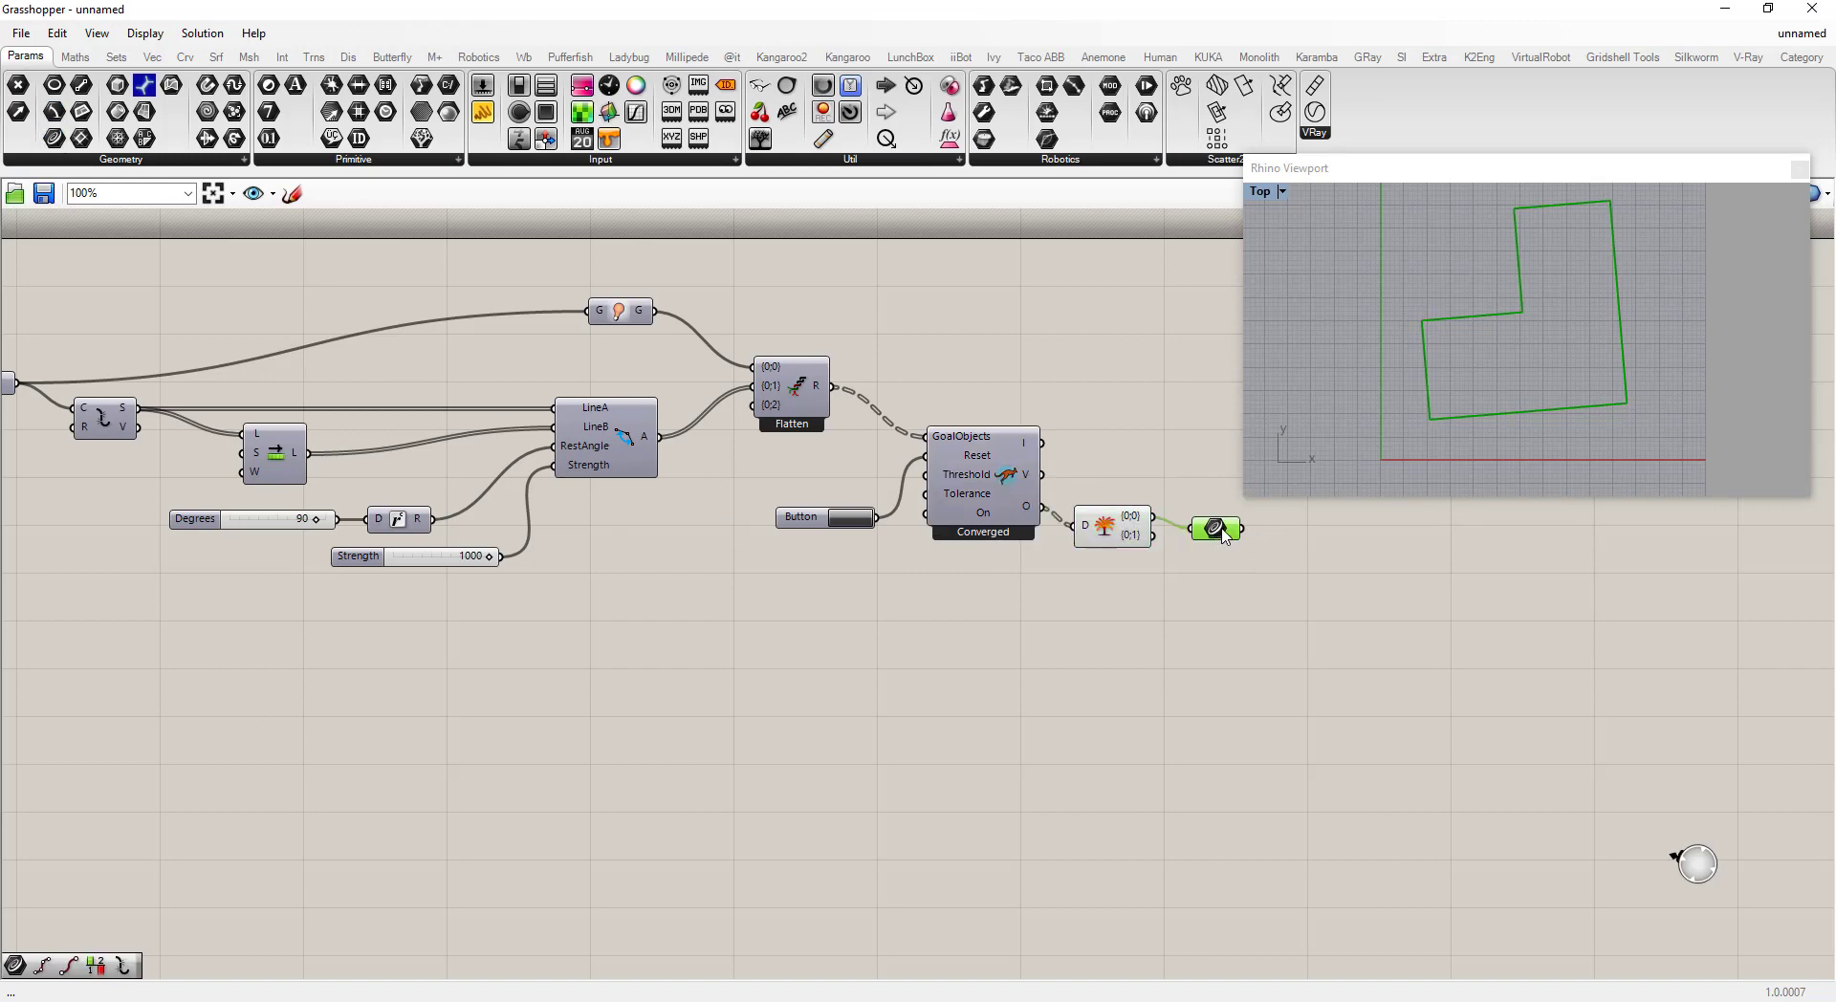
left_click(1109, 528)
right_click_drag(1488, 381, 1450, 395)
scroll(1002, 627, "down", 3)
scroll(1185, 601, "up", 3)
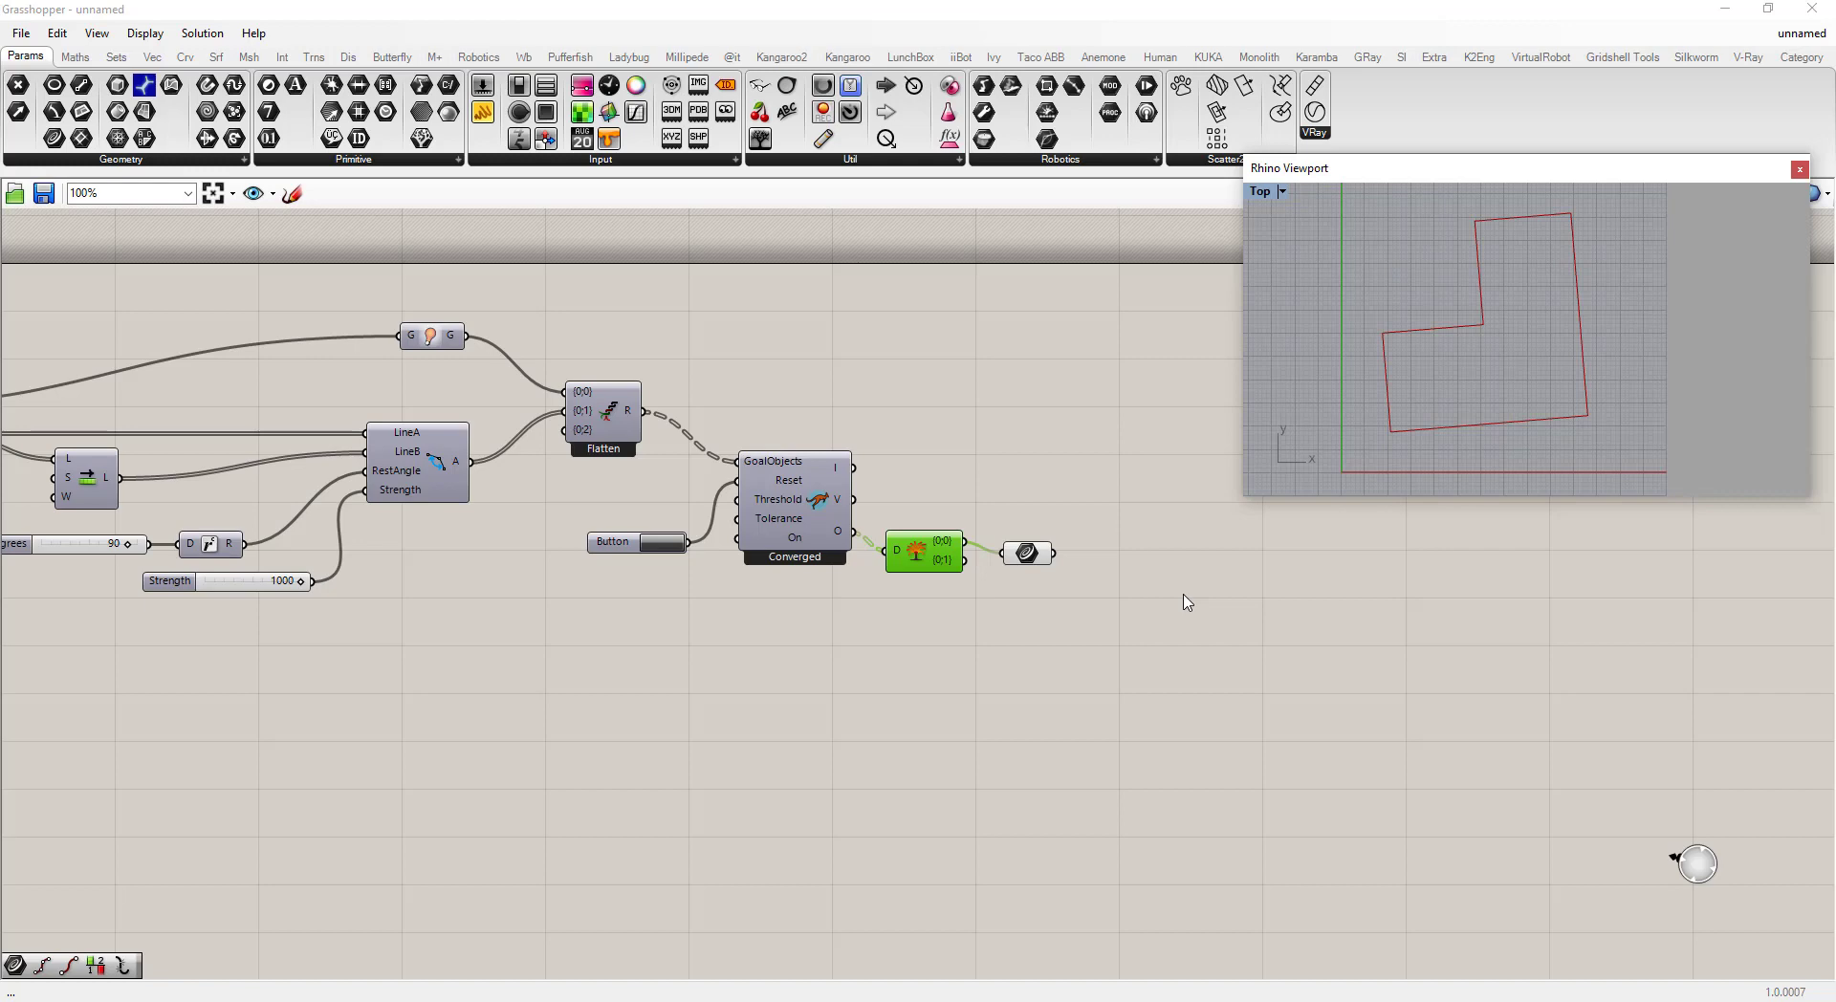
Step: Add an Angular Dimension component and place it well beyond the output Curve parameter
double_click(1216, 595)
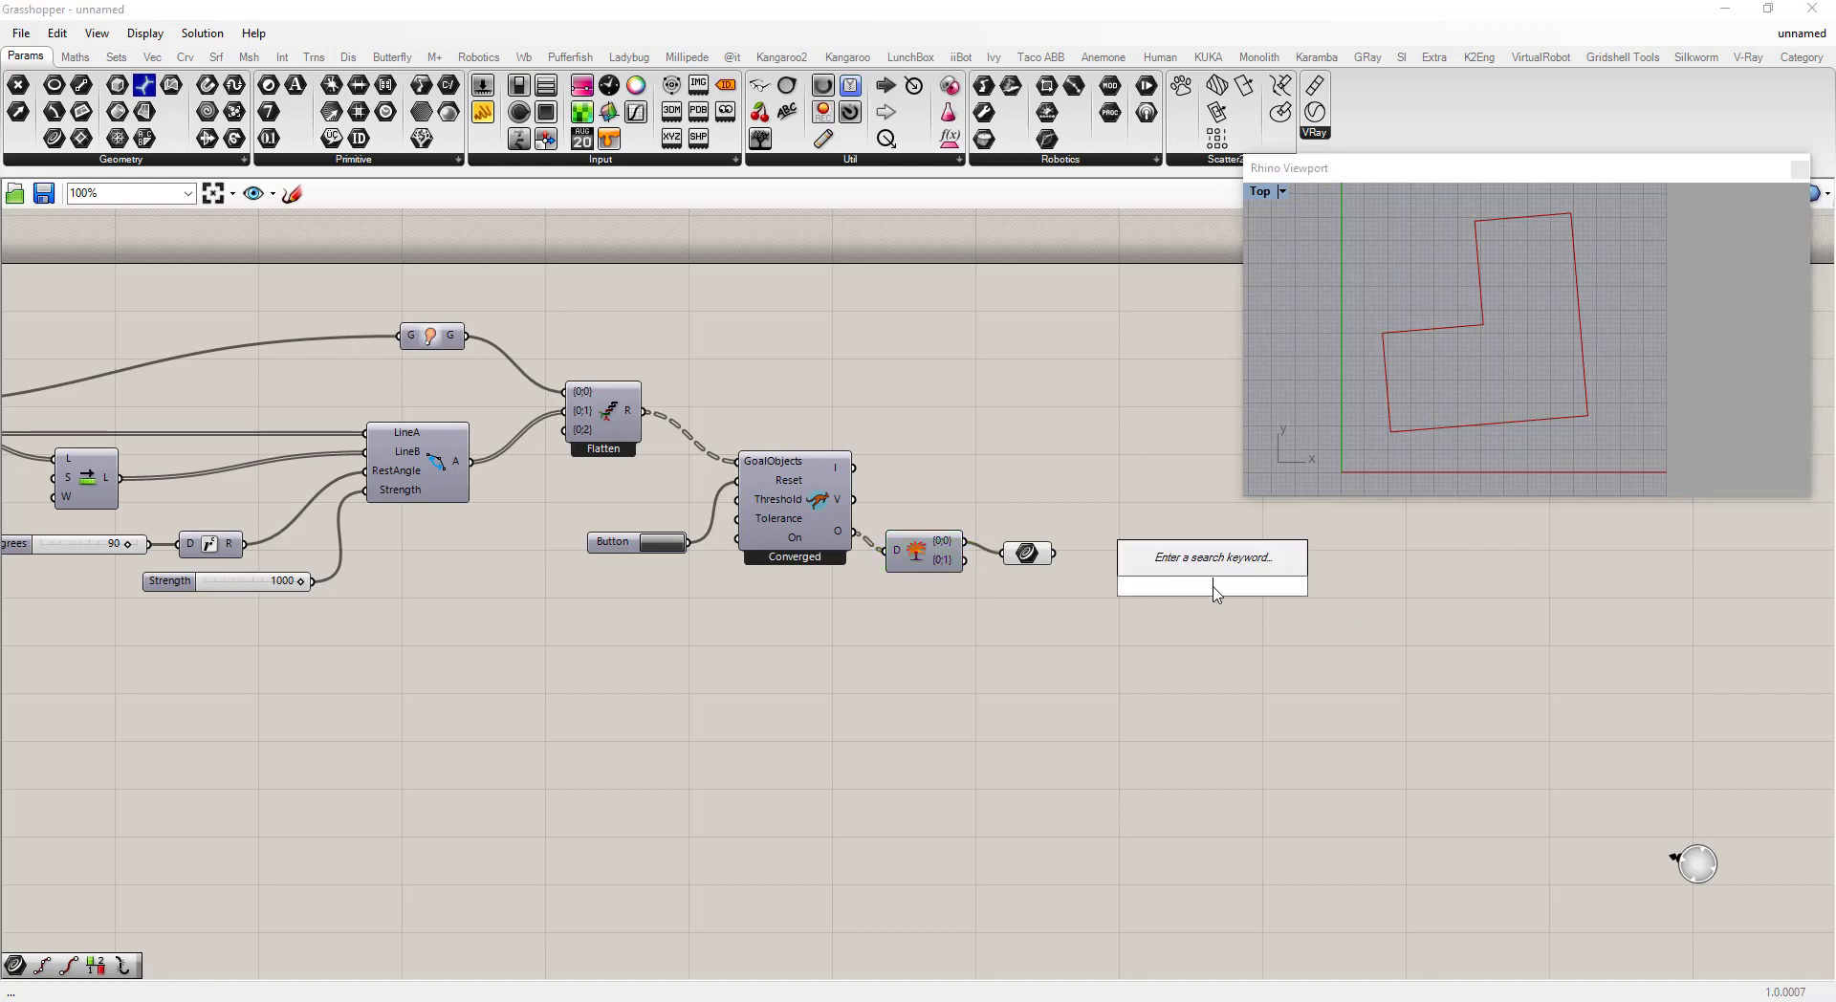
type("angul")
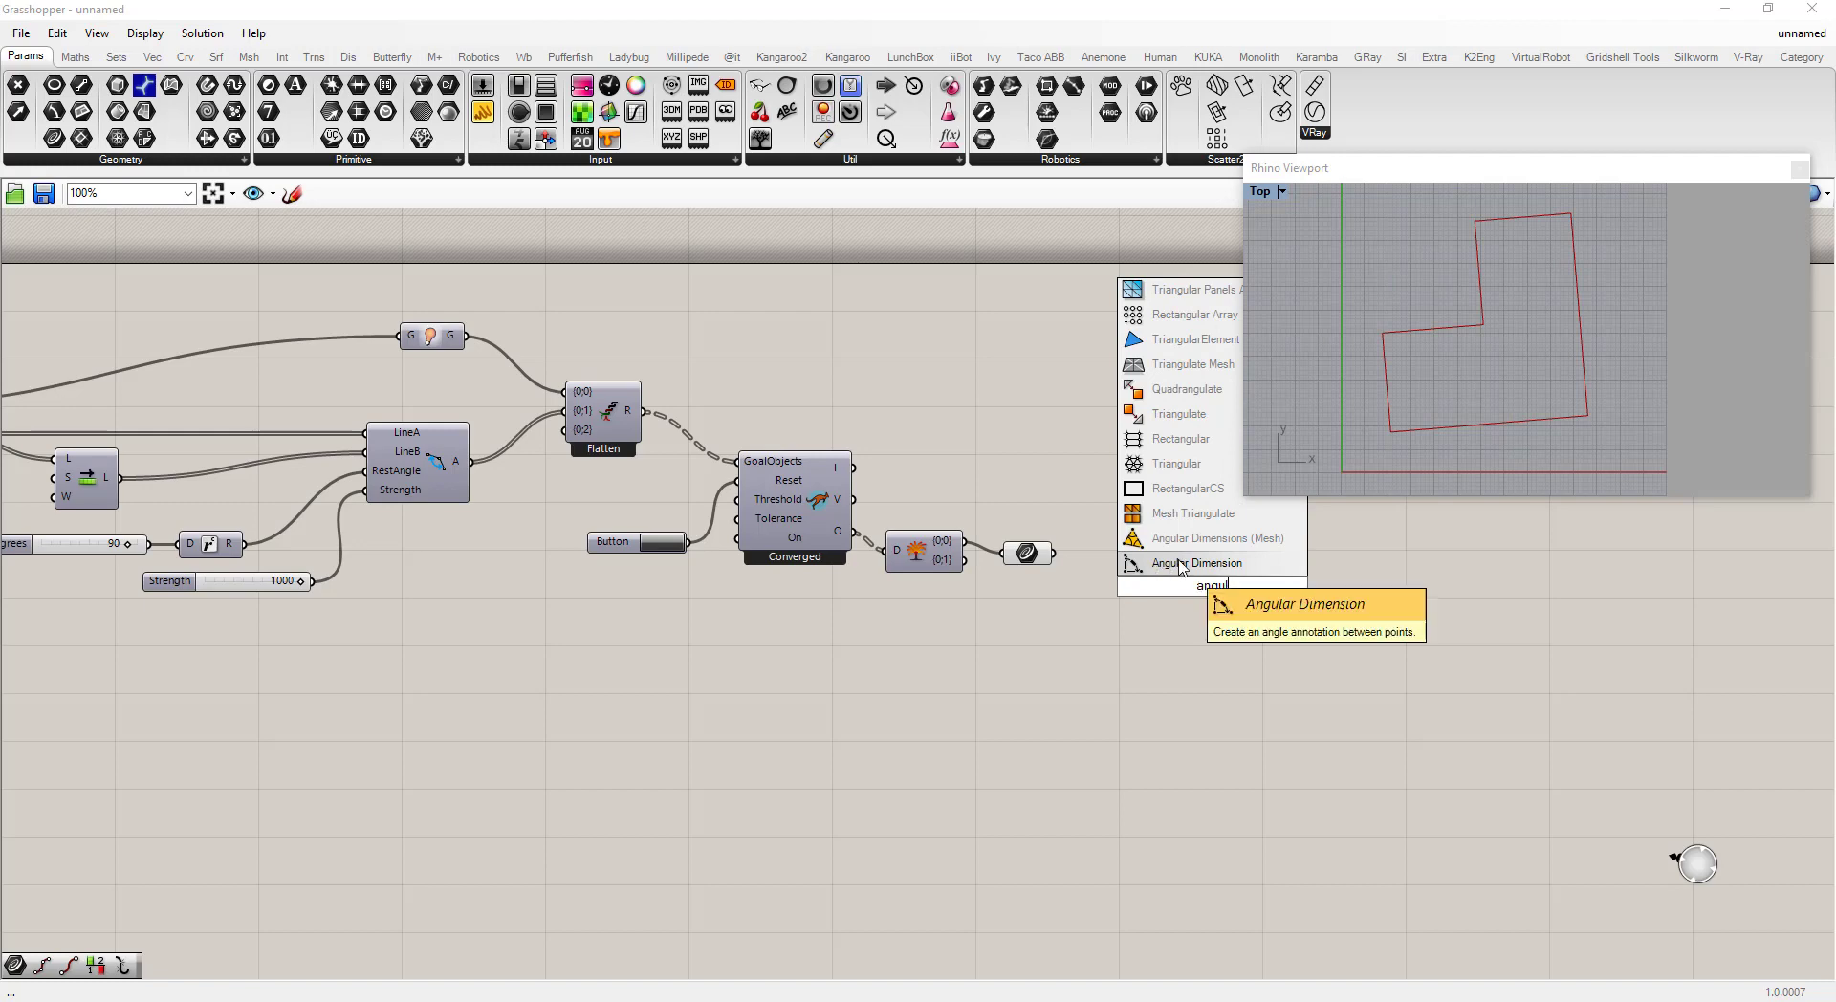
key("Return")
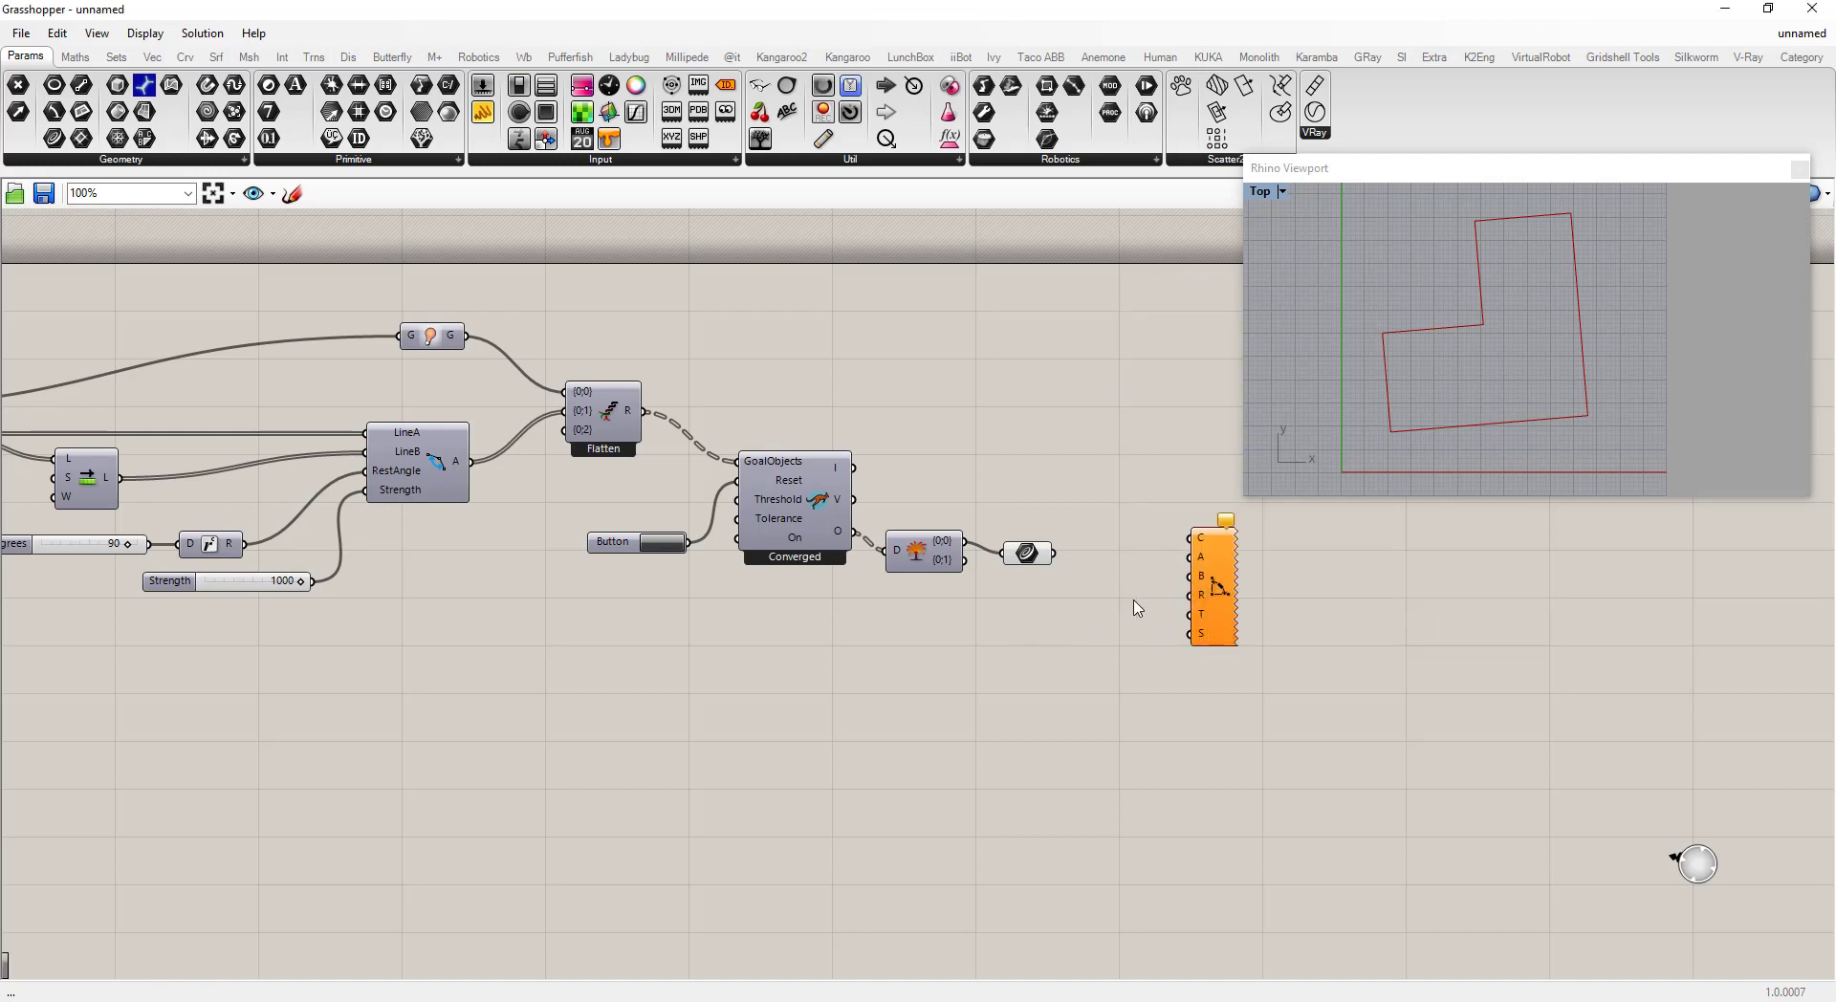
left_click_drag(1211, 597, 1334, 605)
Step: Add an Explode component beneath the output Curve parameter and connect that curve to its C input
left_click_drag(1033, 560, 1027, 554)
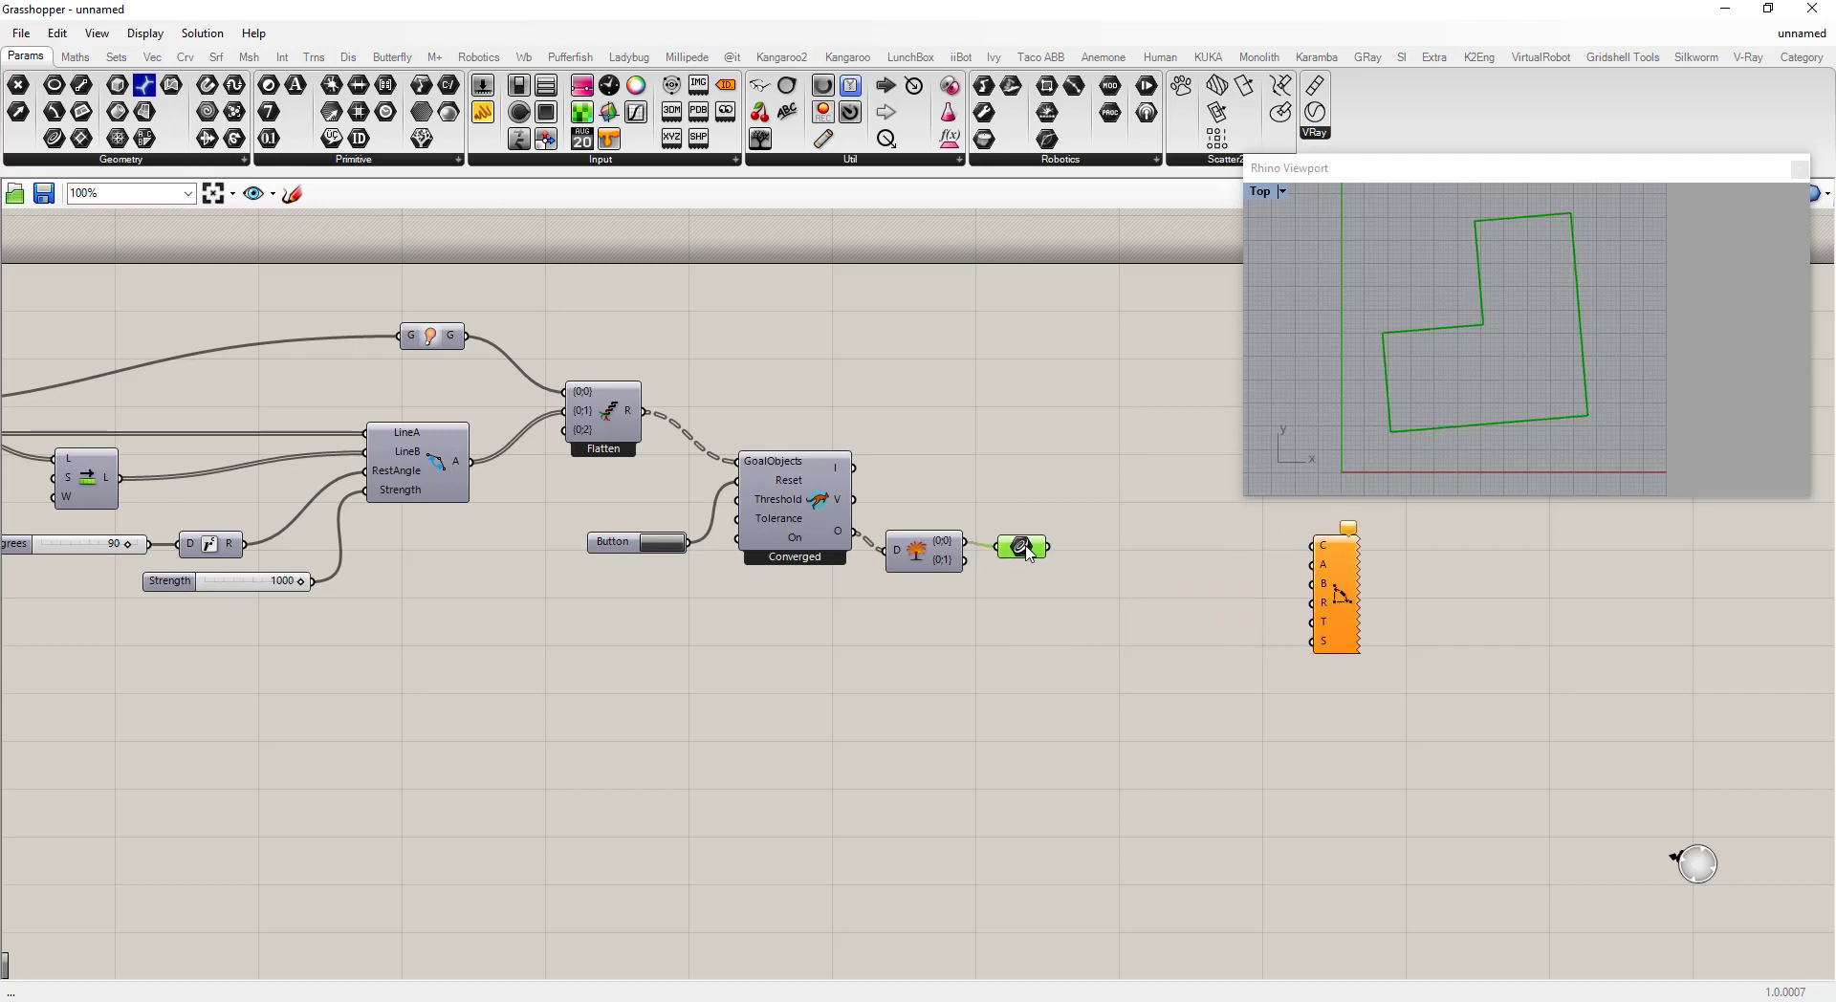
double_click(1114, 593)
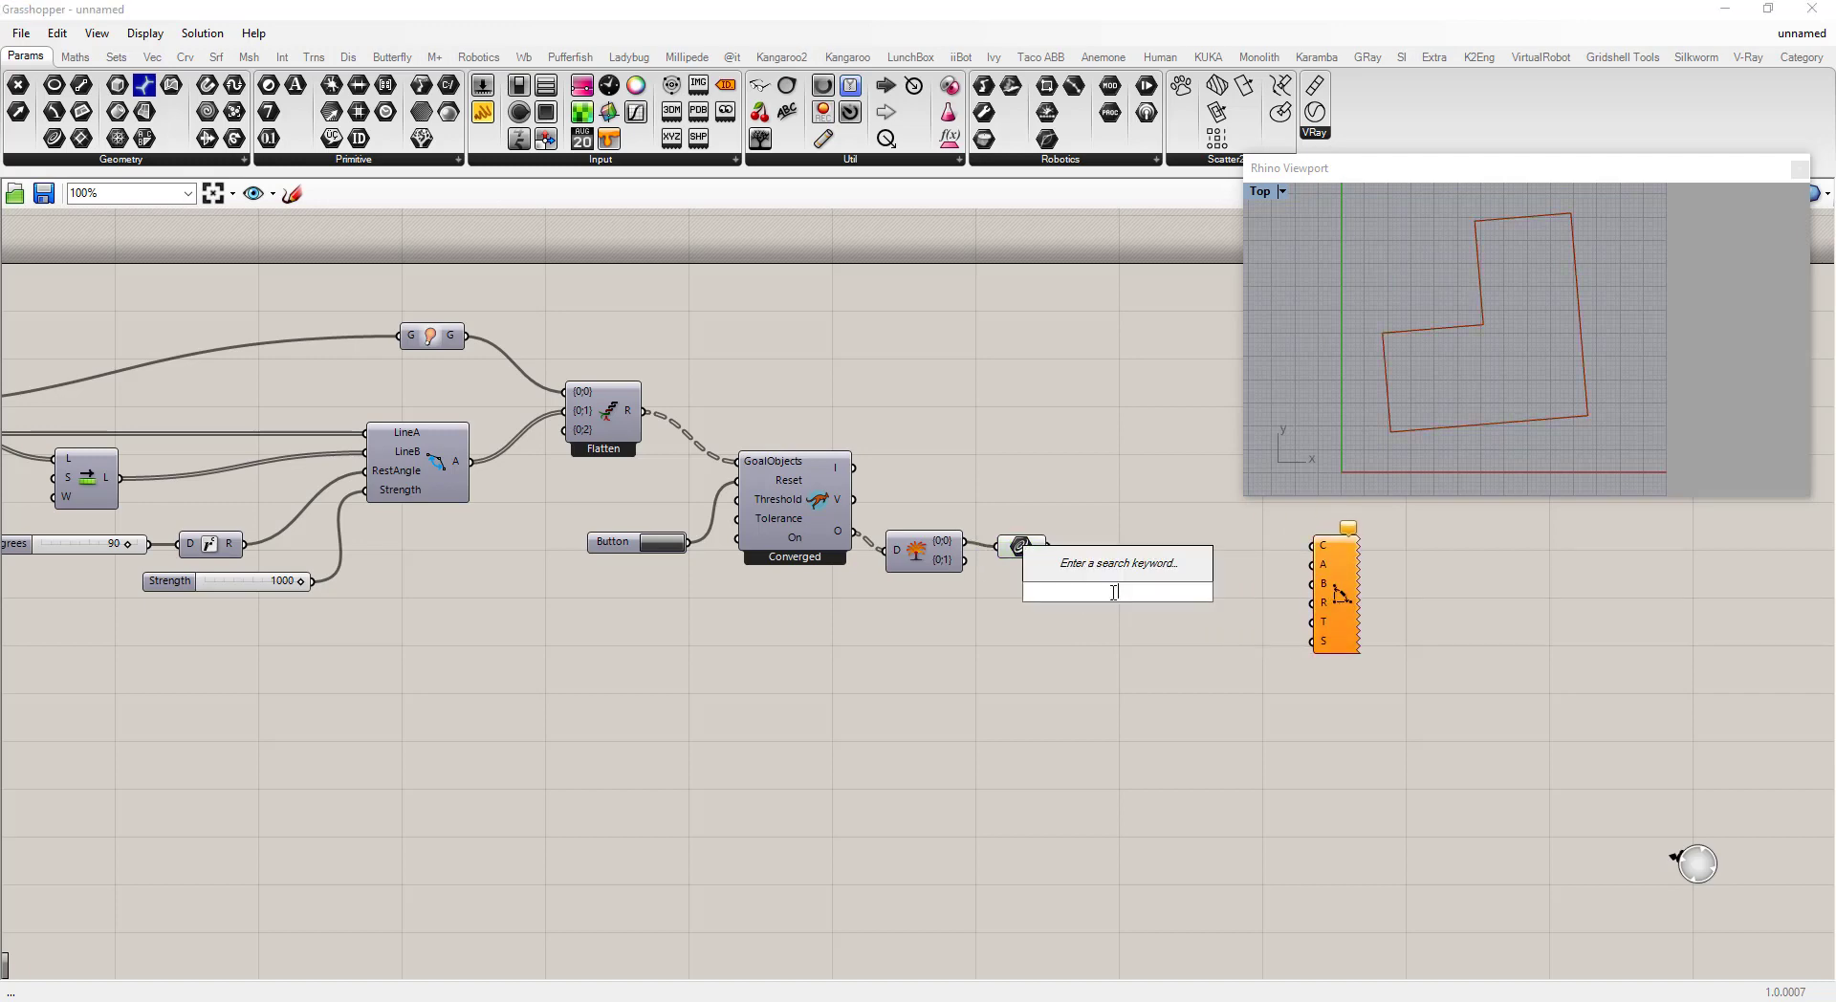
type("explode")
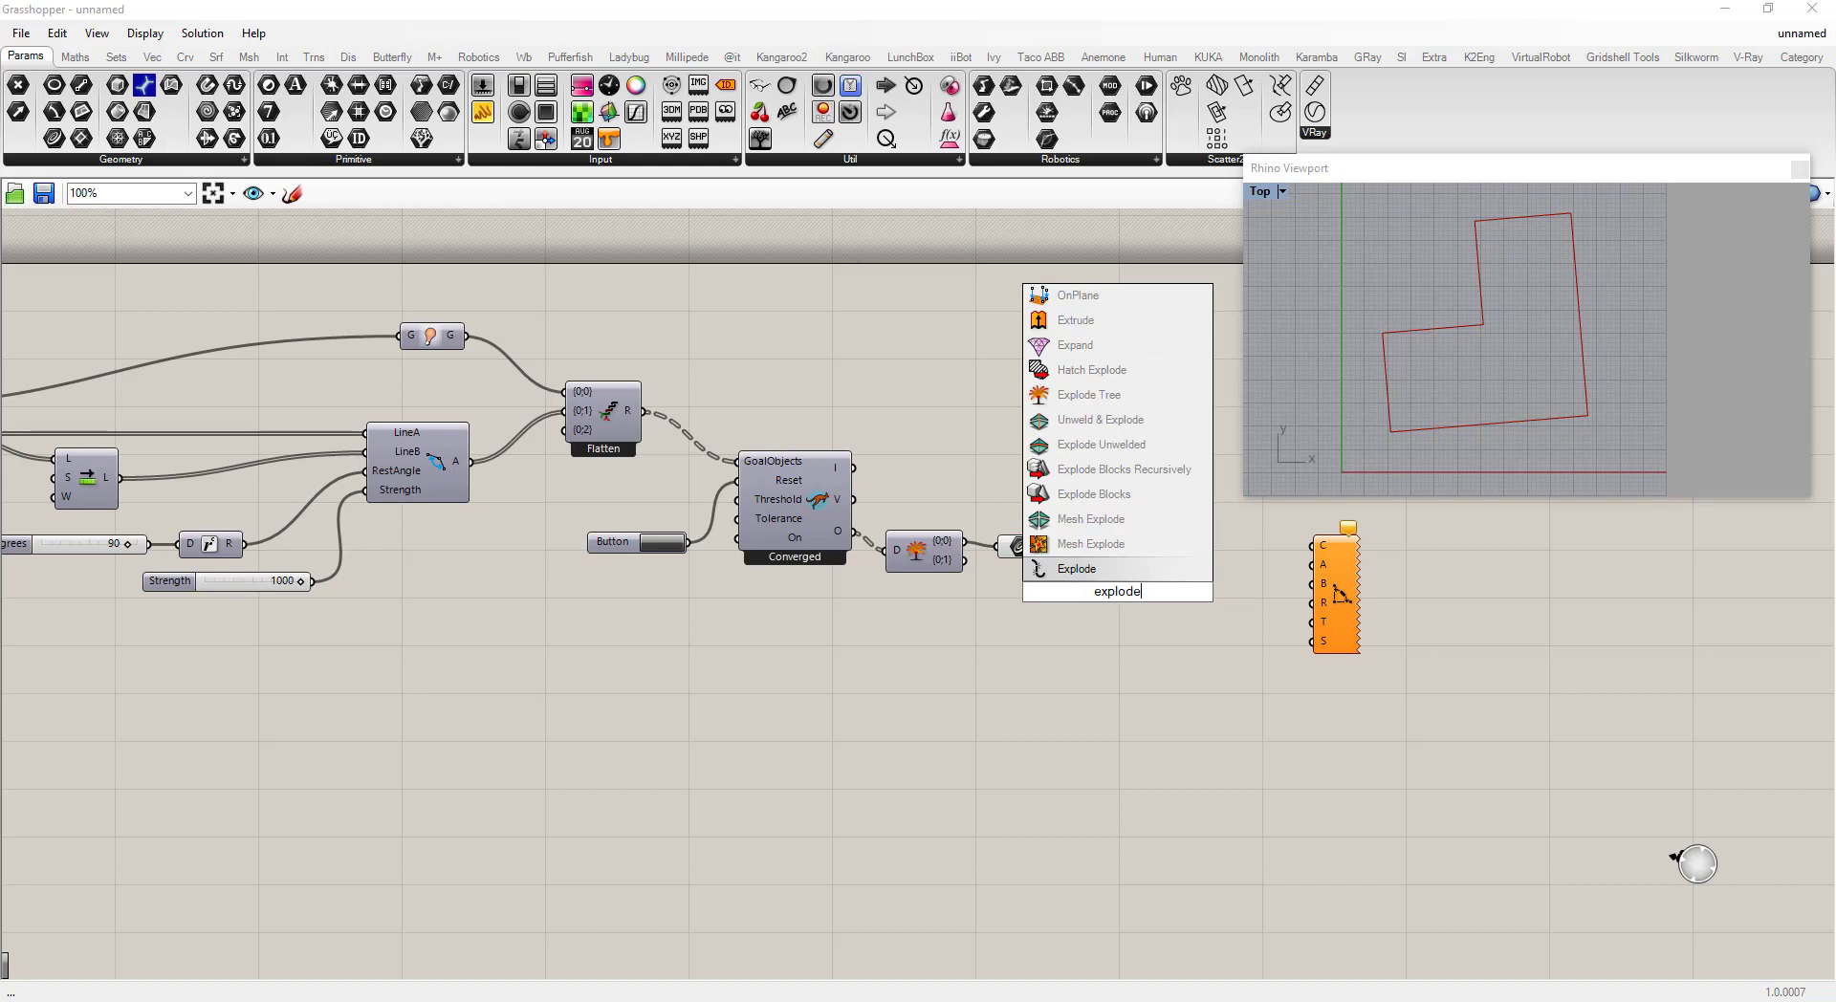
left_click(1062, 571)
left_click_drag(1049, 547, 1082, 610)
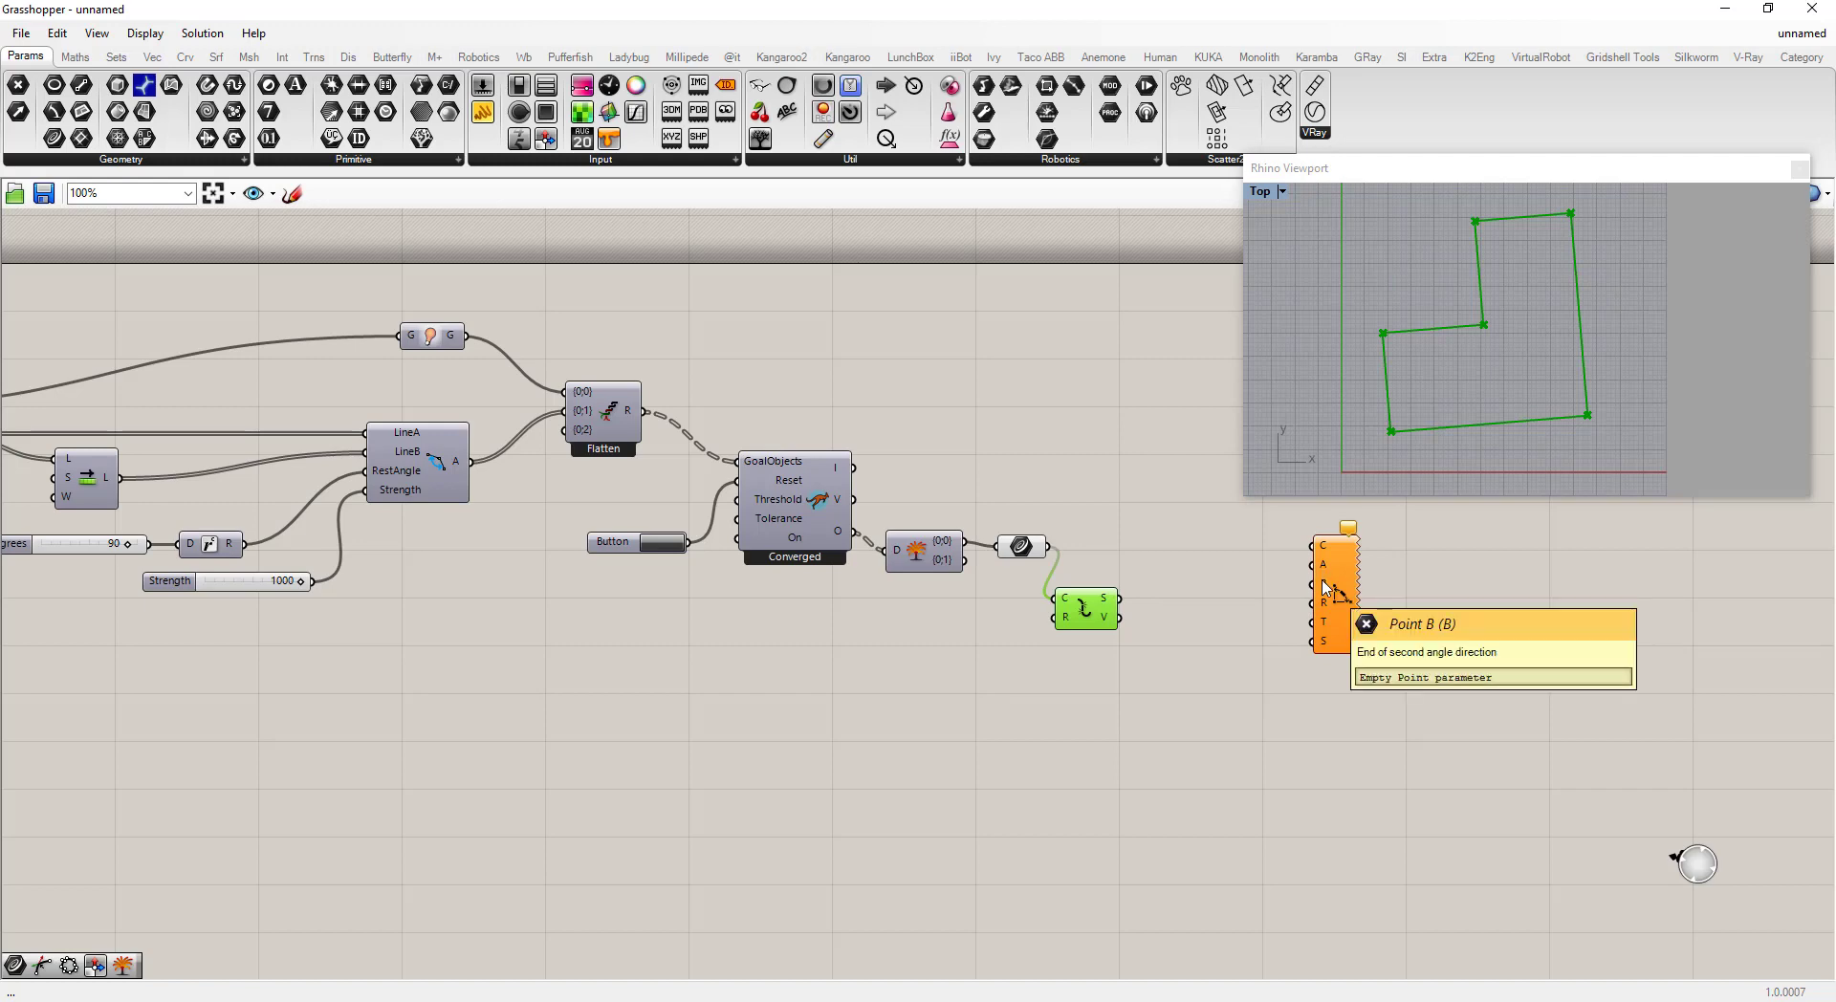
Step: Connect the new Explode component's segments output to Angular Dimension's Point A input and space the two components further apart
left_click(1126, 628)
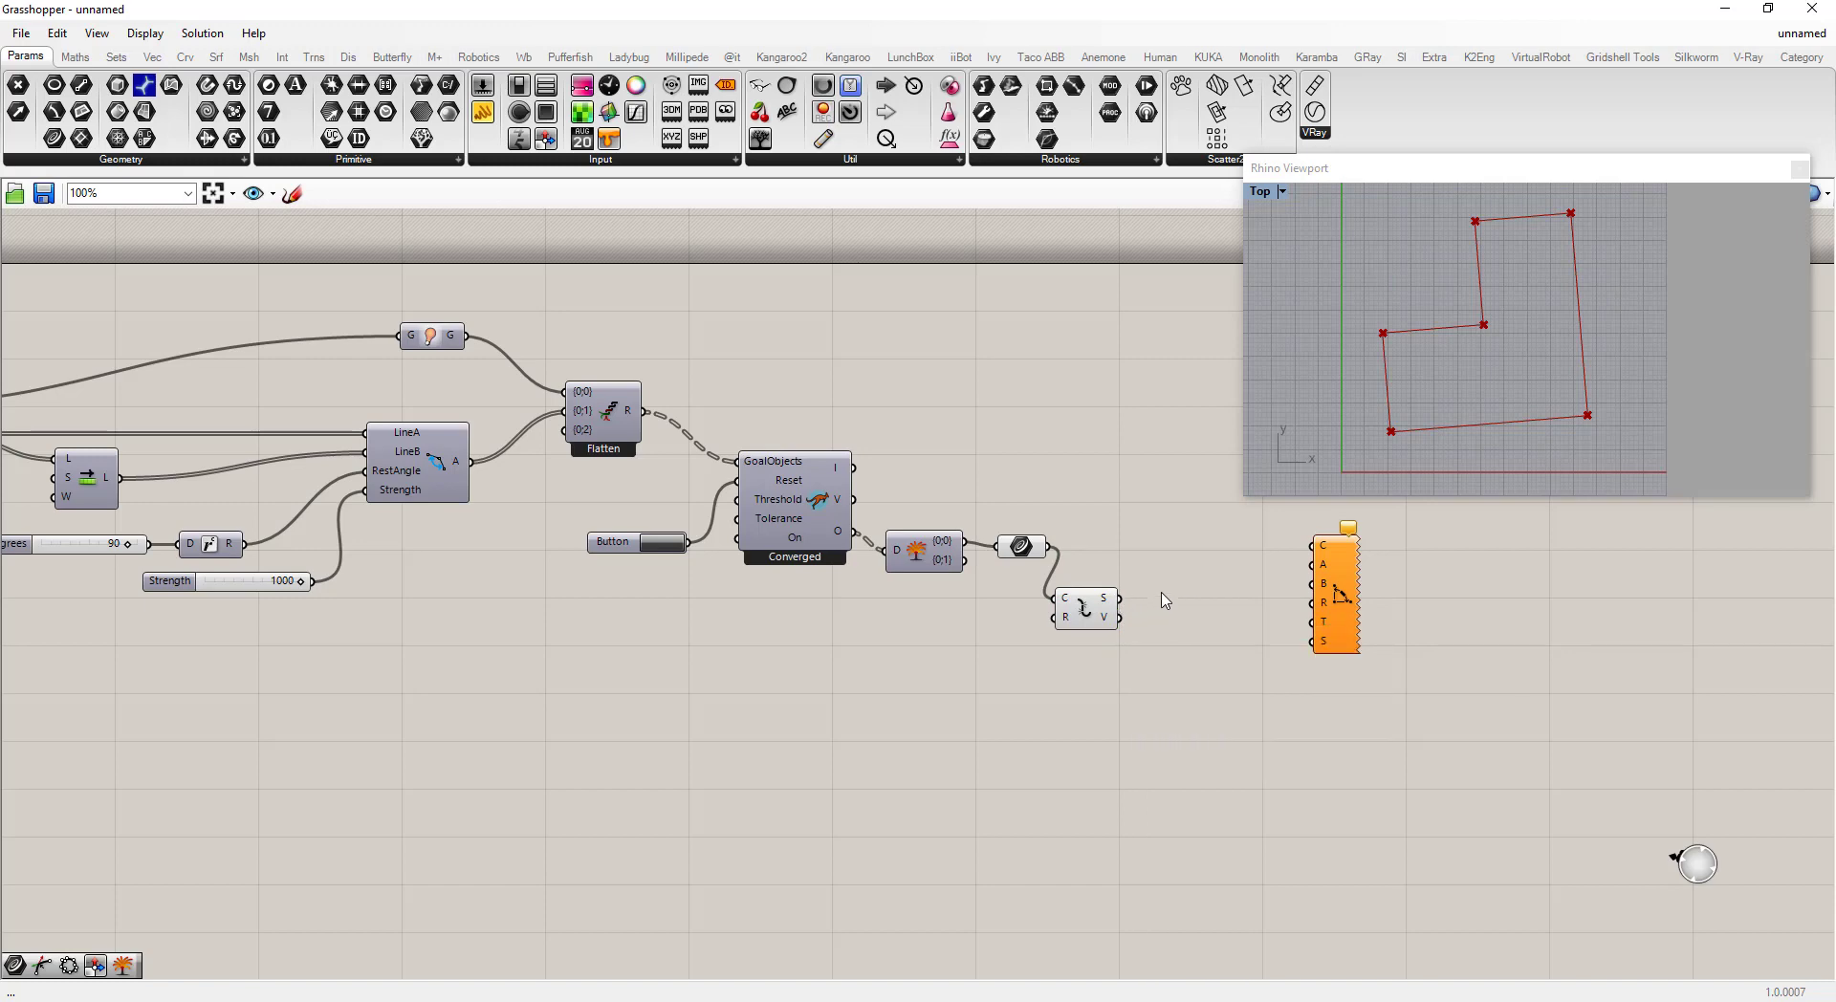
left_click_drag(1119, 598, 1311, 565)
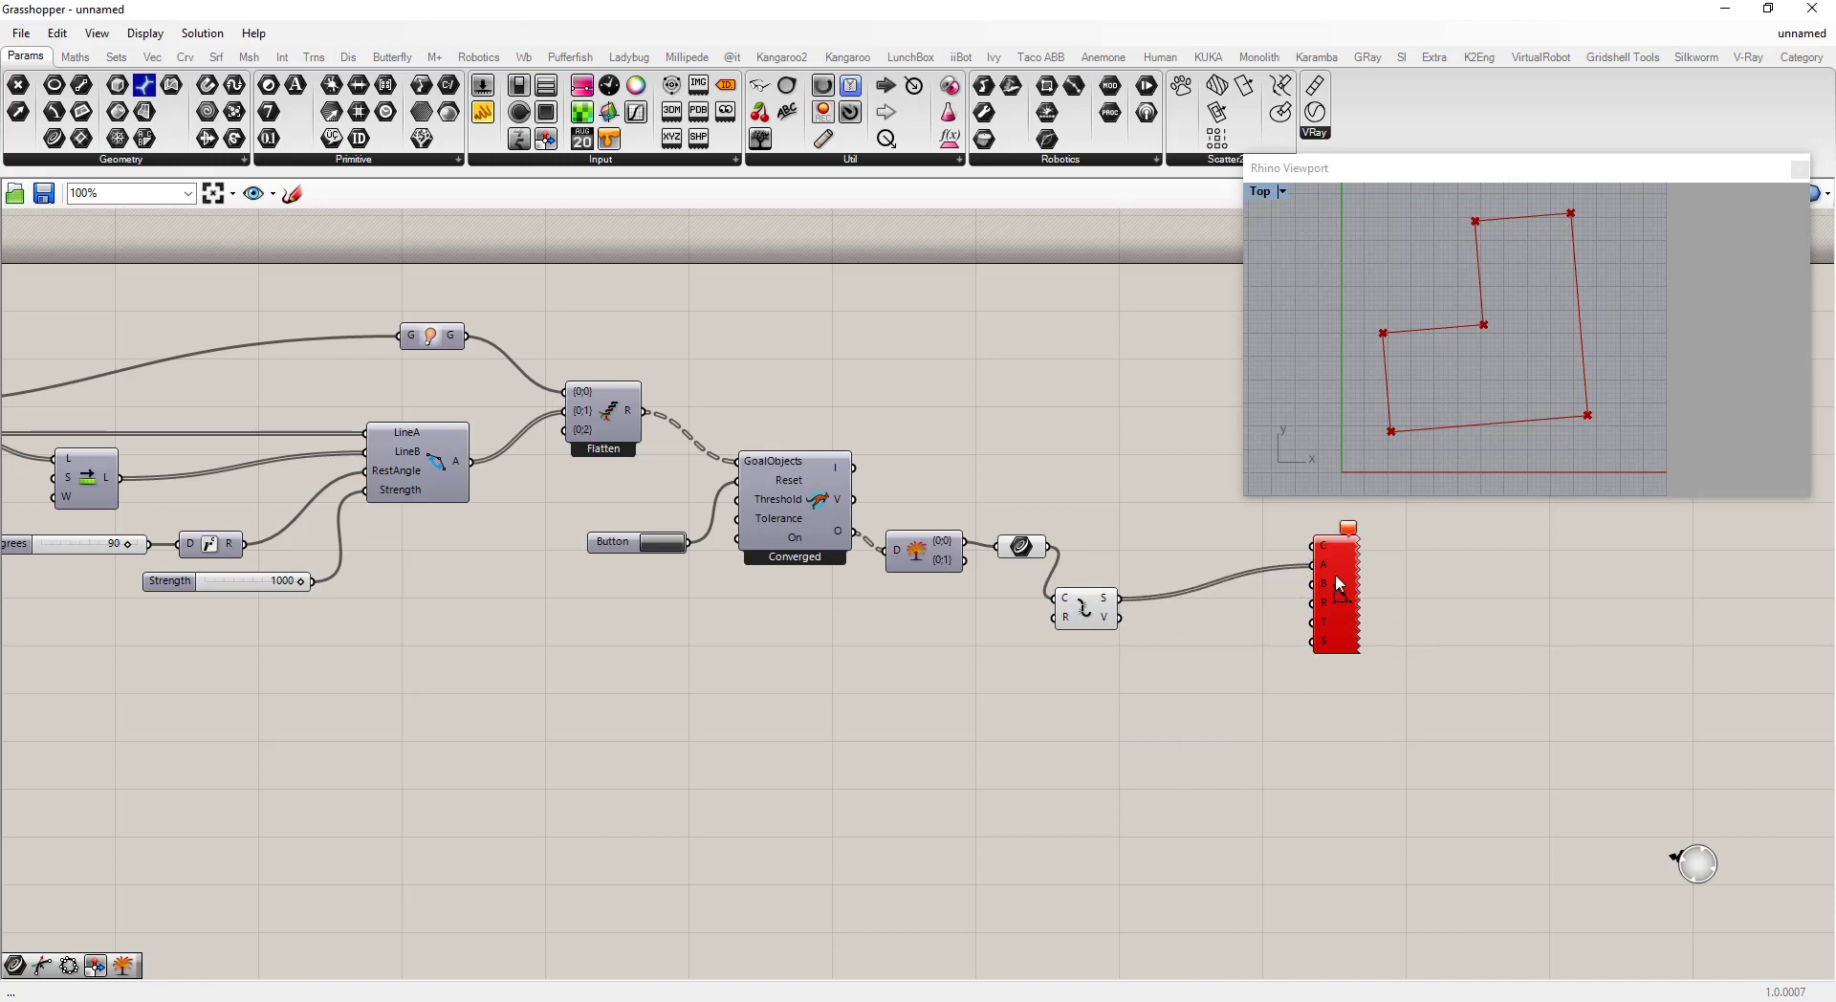
mouse_move(1324, 564)
left_click_drag(1323, 560, 1382, 593)
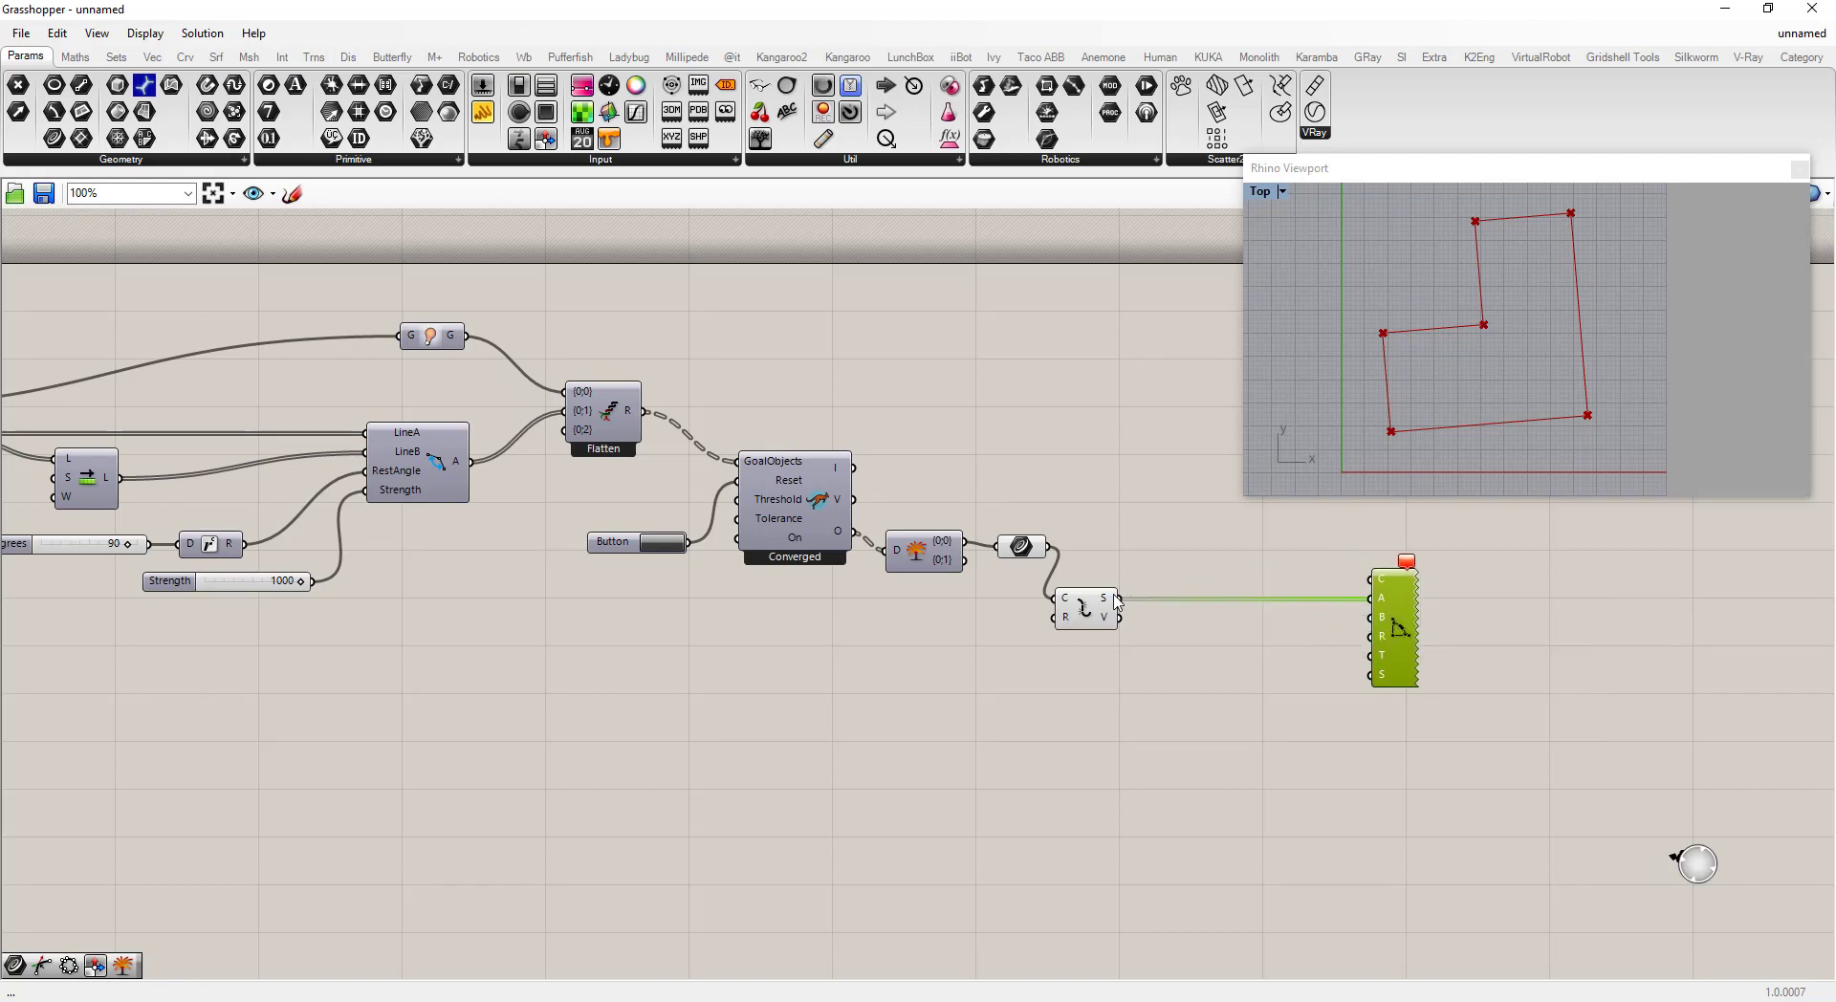
left_click(1165, 635)
left_click_drag(1088, 614, 1040, 638)
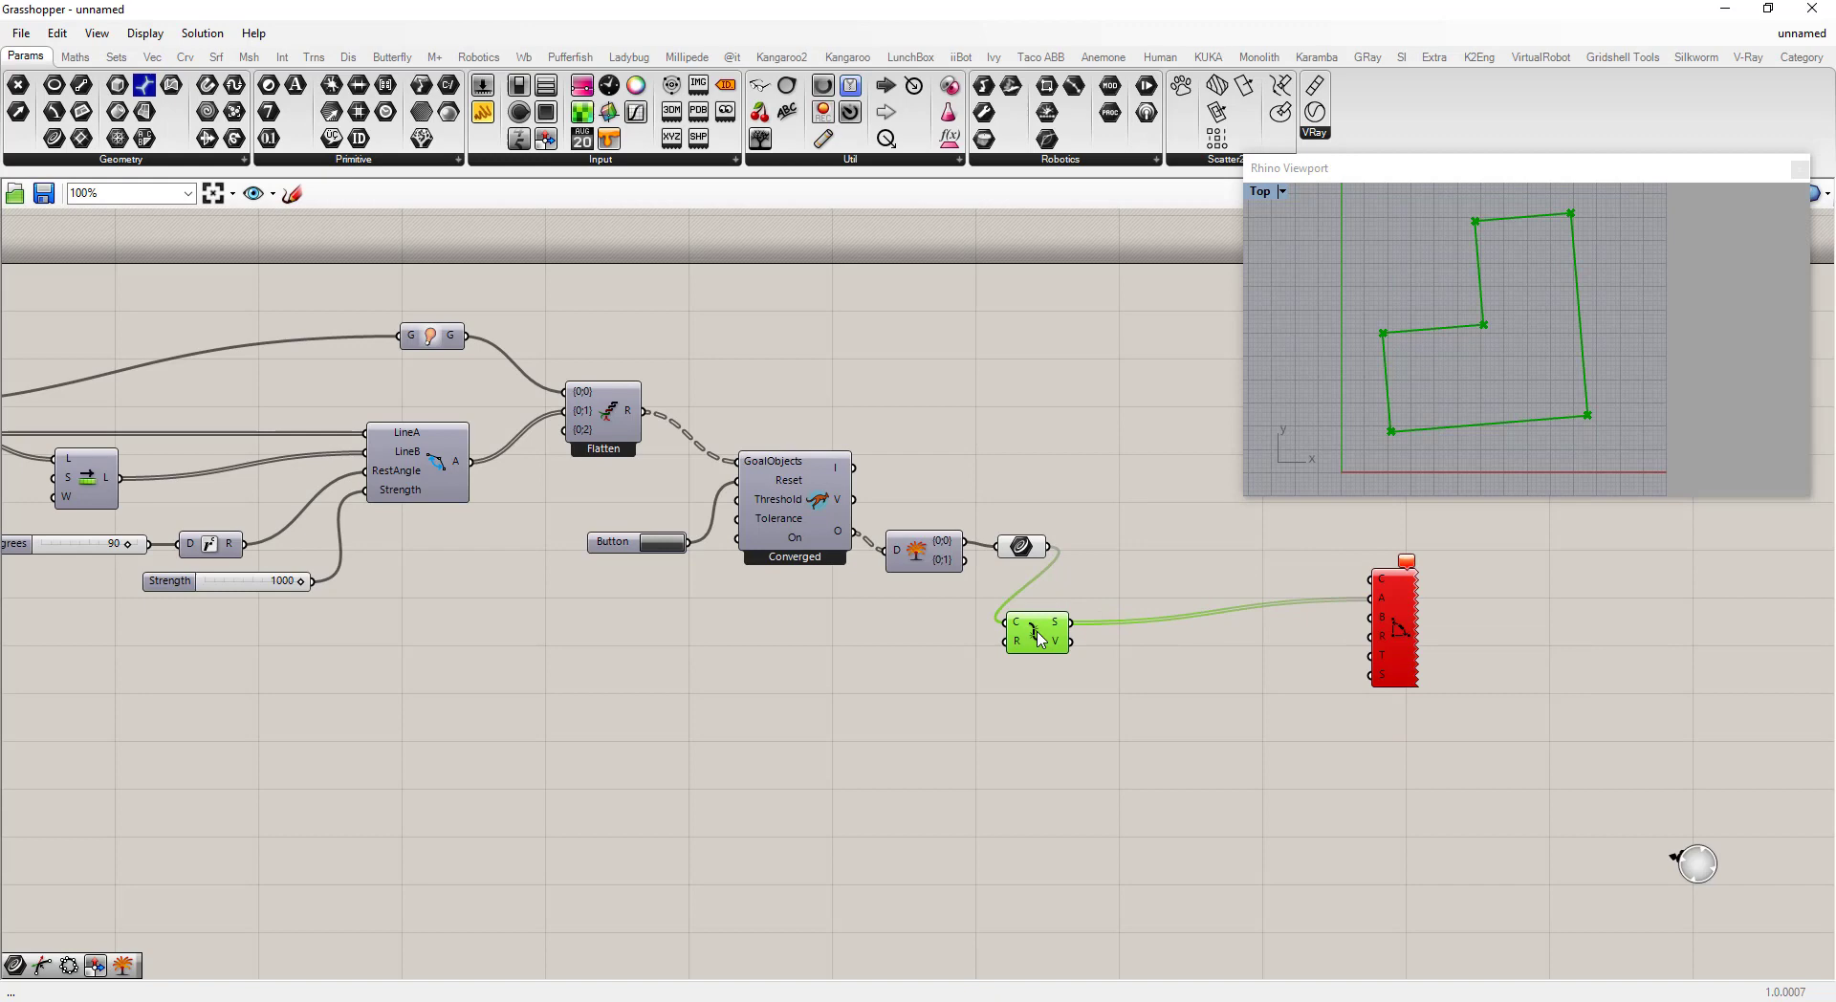
double_click(1127, 659)
type("end")
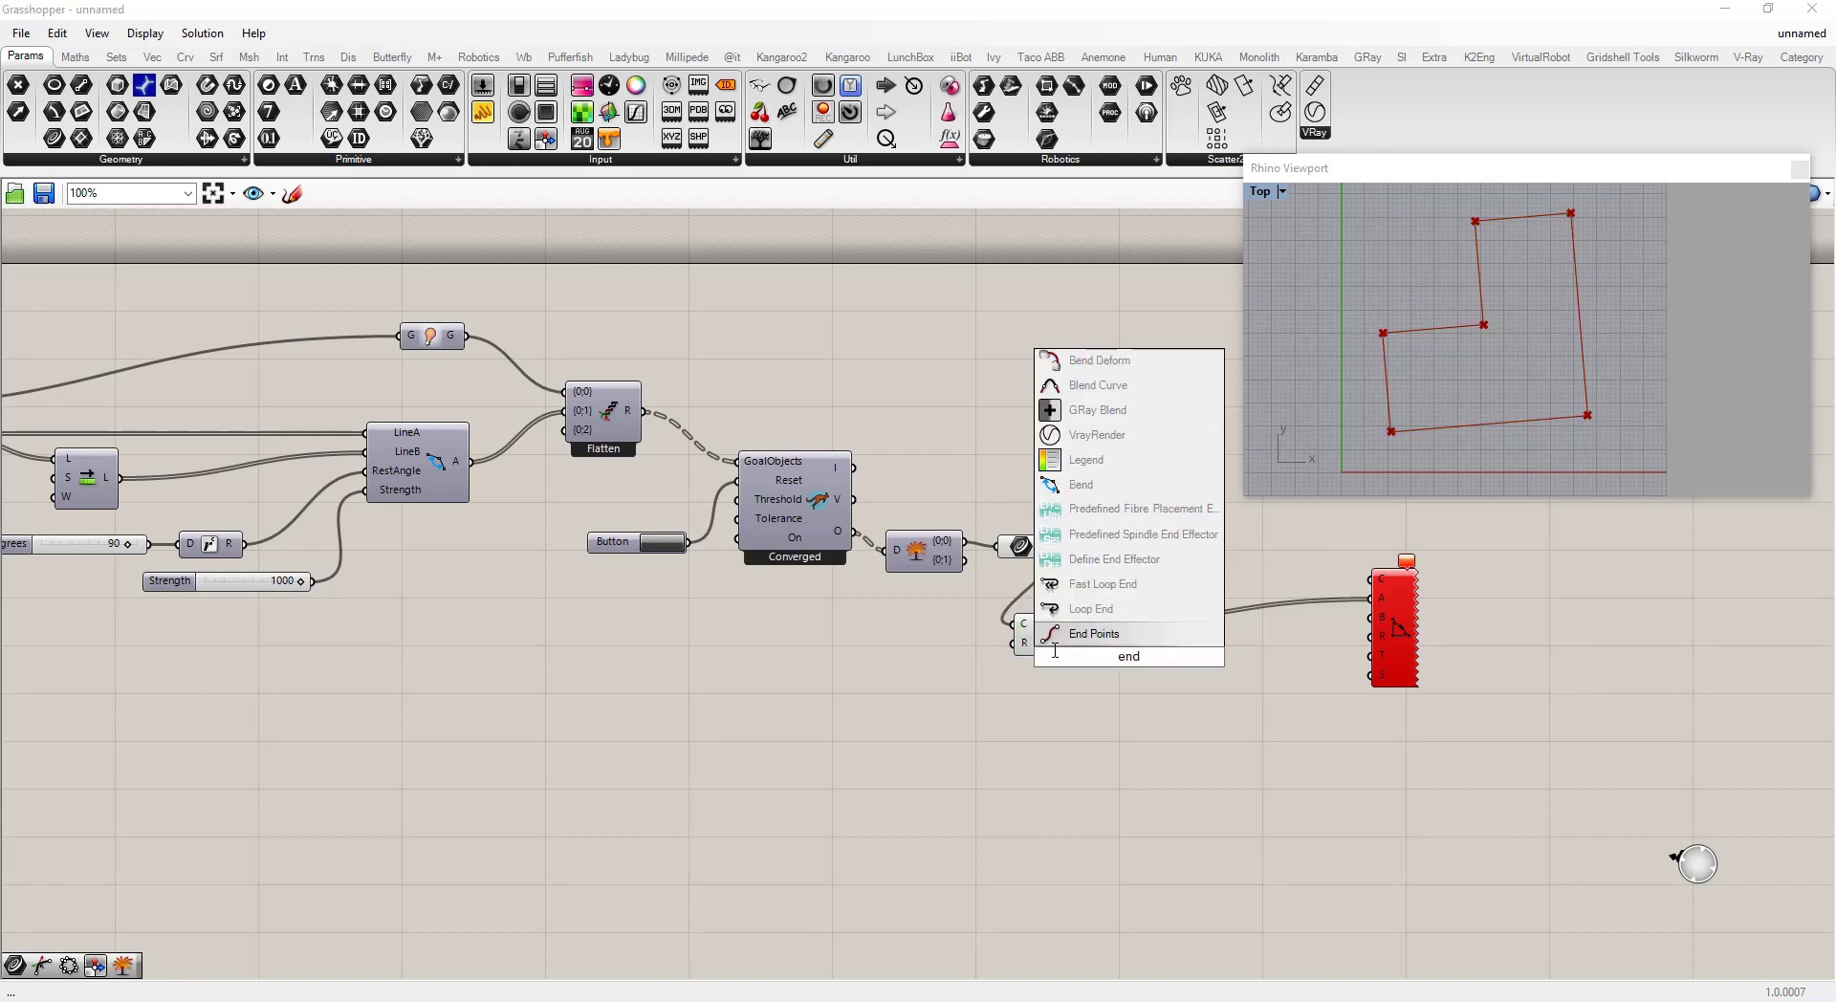
left_click(1024, 682)
Step: Connect the new Explode component's vertices output to Angular Dimension's Point A input
left_click_drag(1080, 645, 1380, 607)
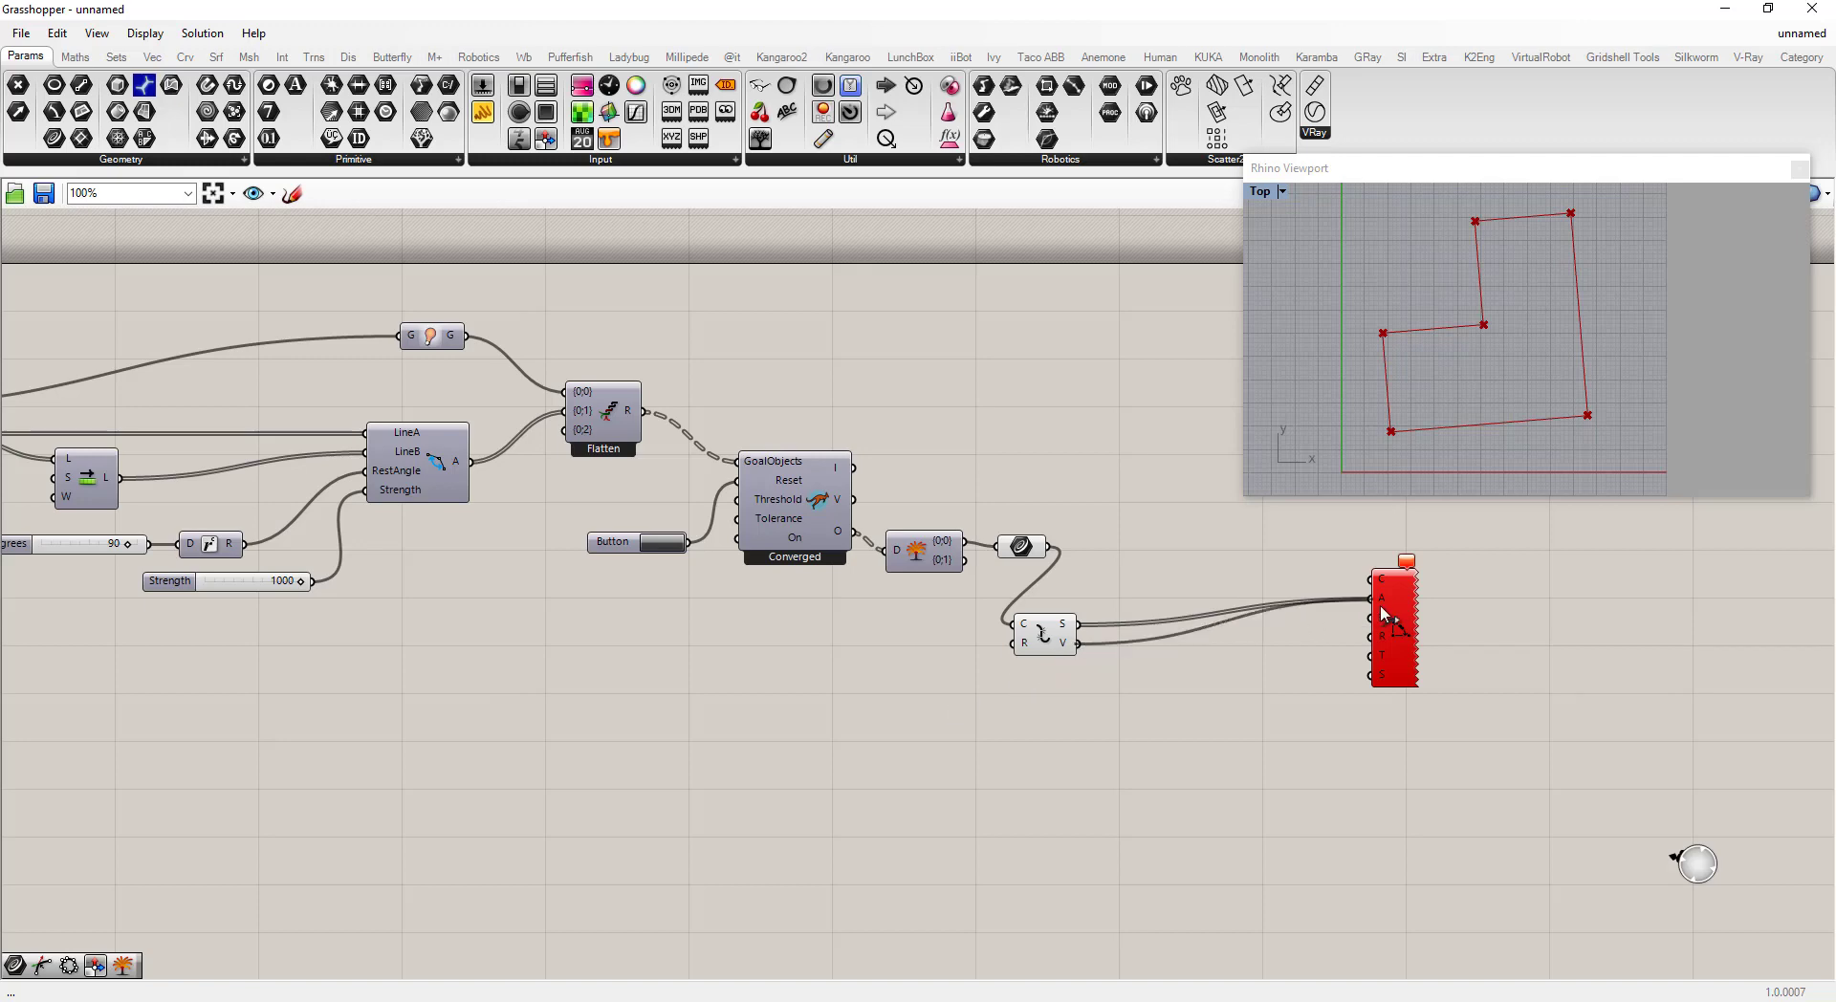
Step: Move the output Explode up, add a Shift List beside it, and connect its vertices through Shift List to Angular Dimension's Point B input
left_click_drag(1036, 631, 1092, 586)
double_click(1186, 658)
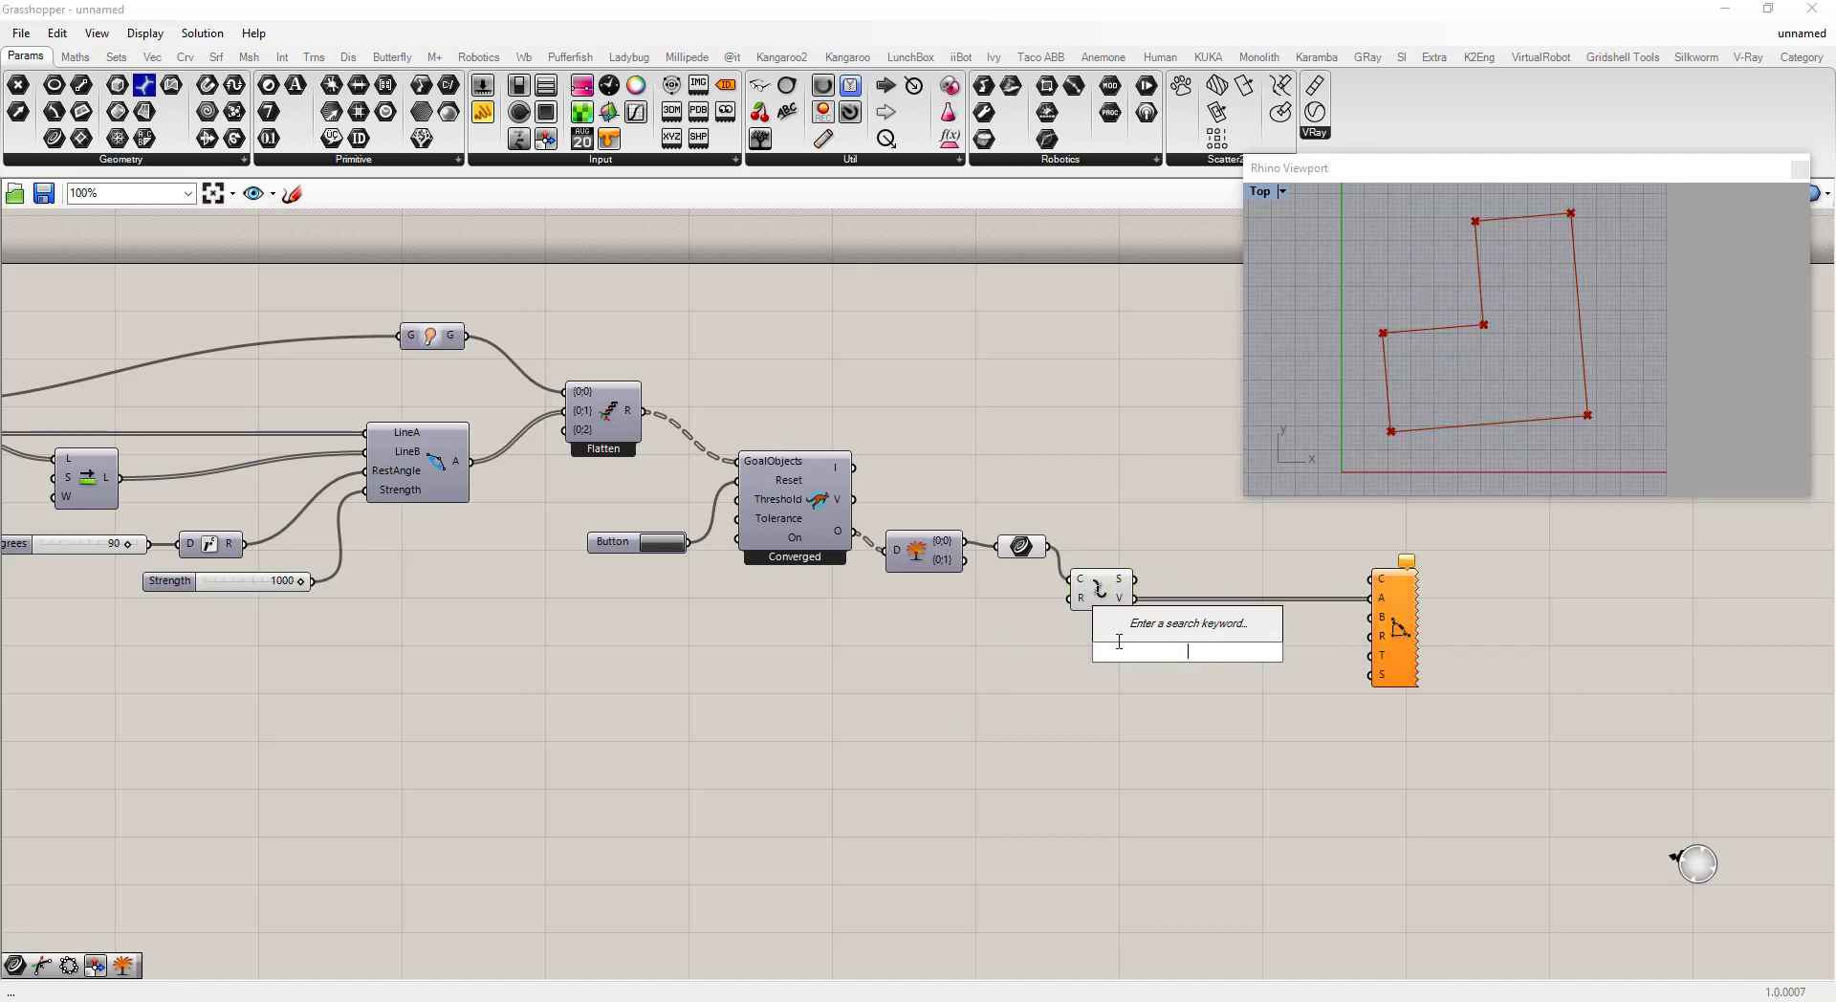
type("shift")
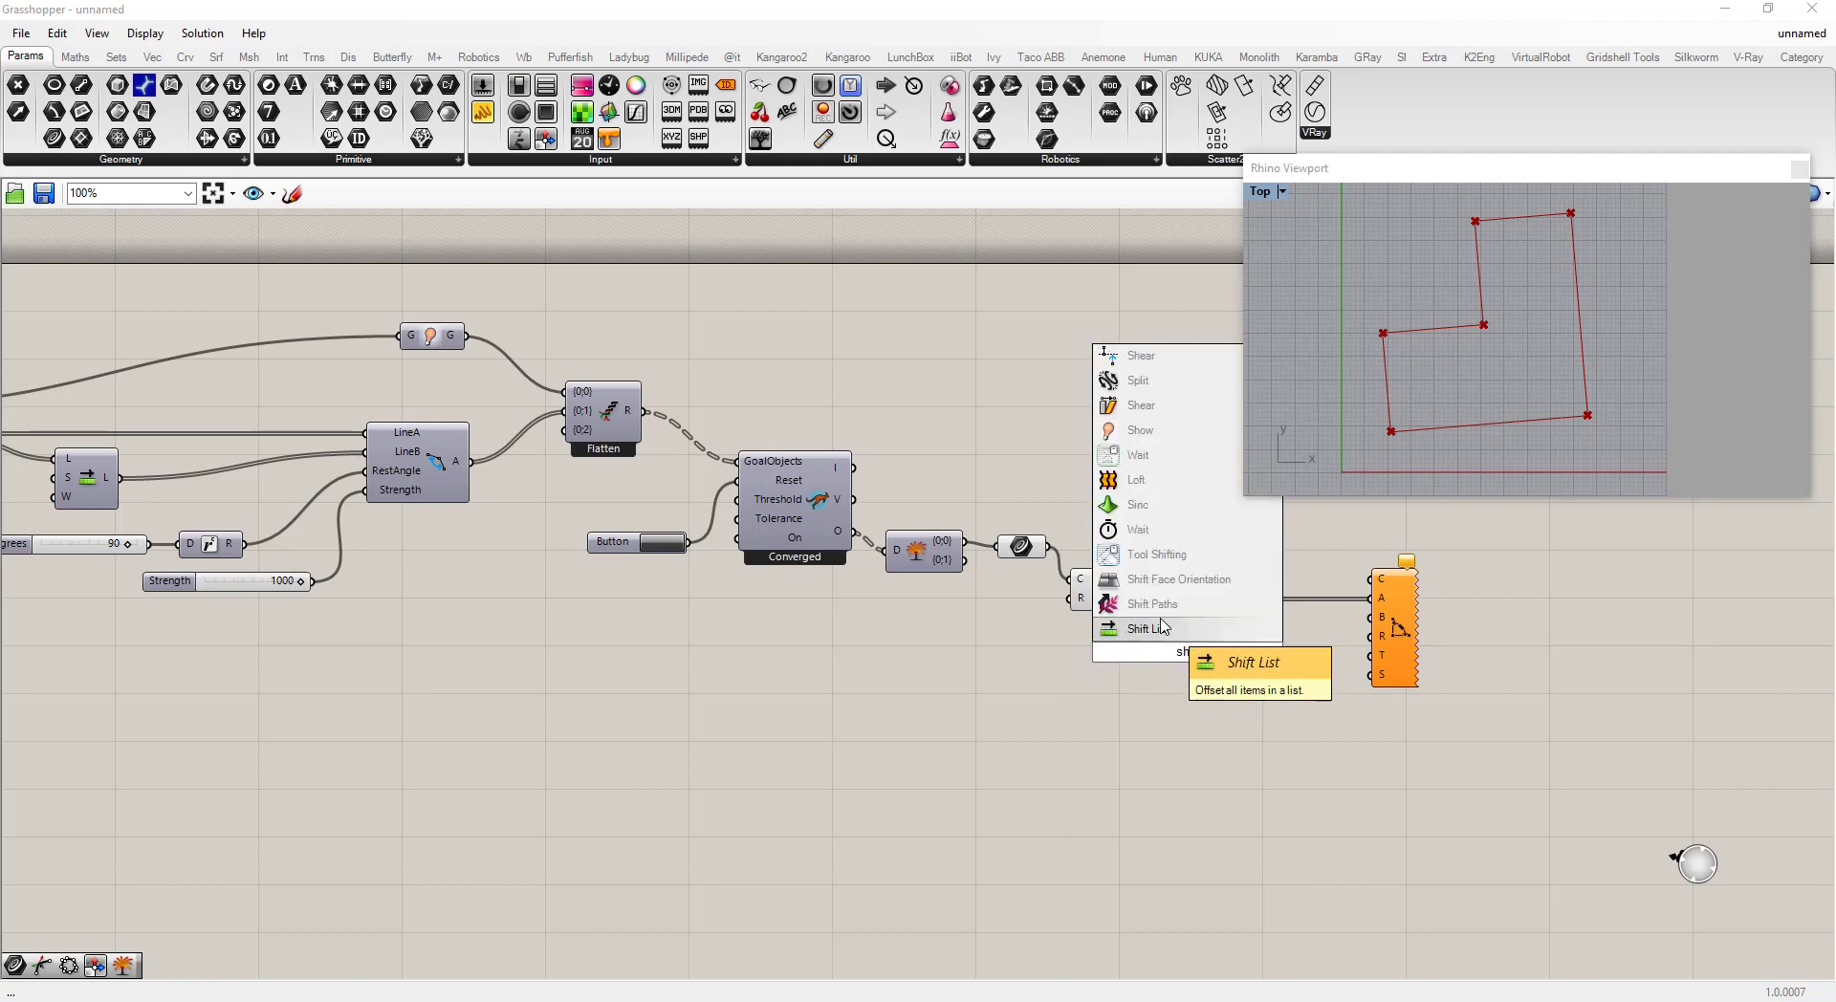
left_click(1162, 627)
left_click_drag(1132, 598, 1374, 618)
left_click_drag(1192, 656, 1185, 649)
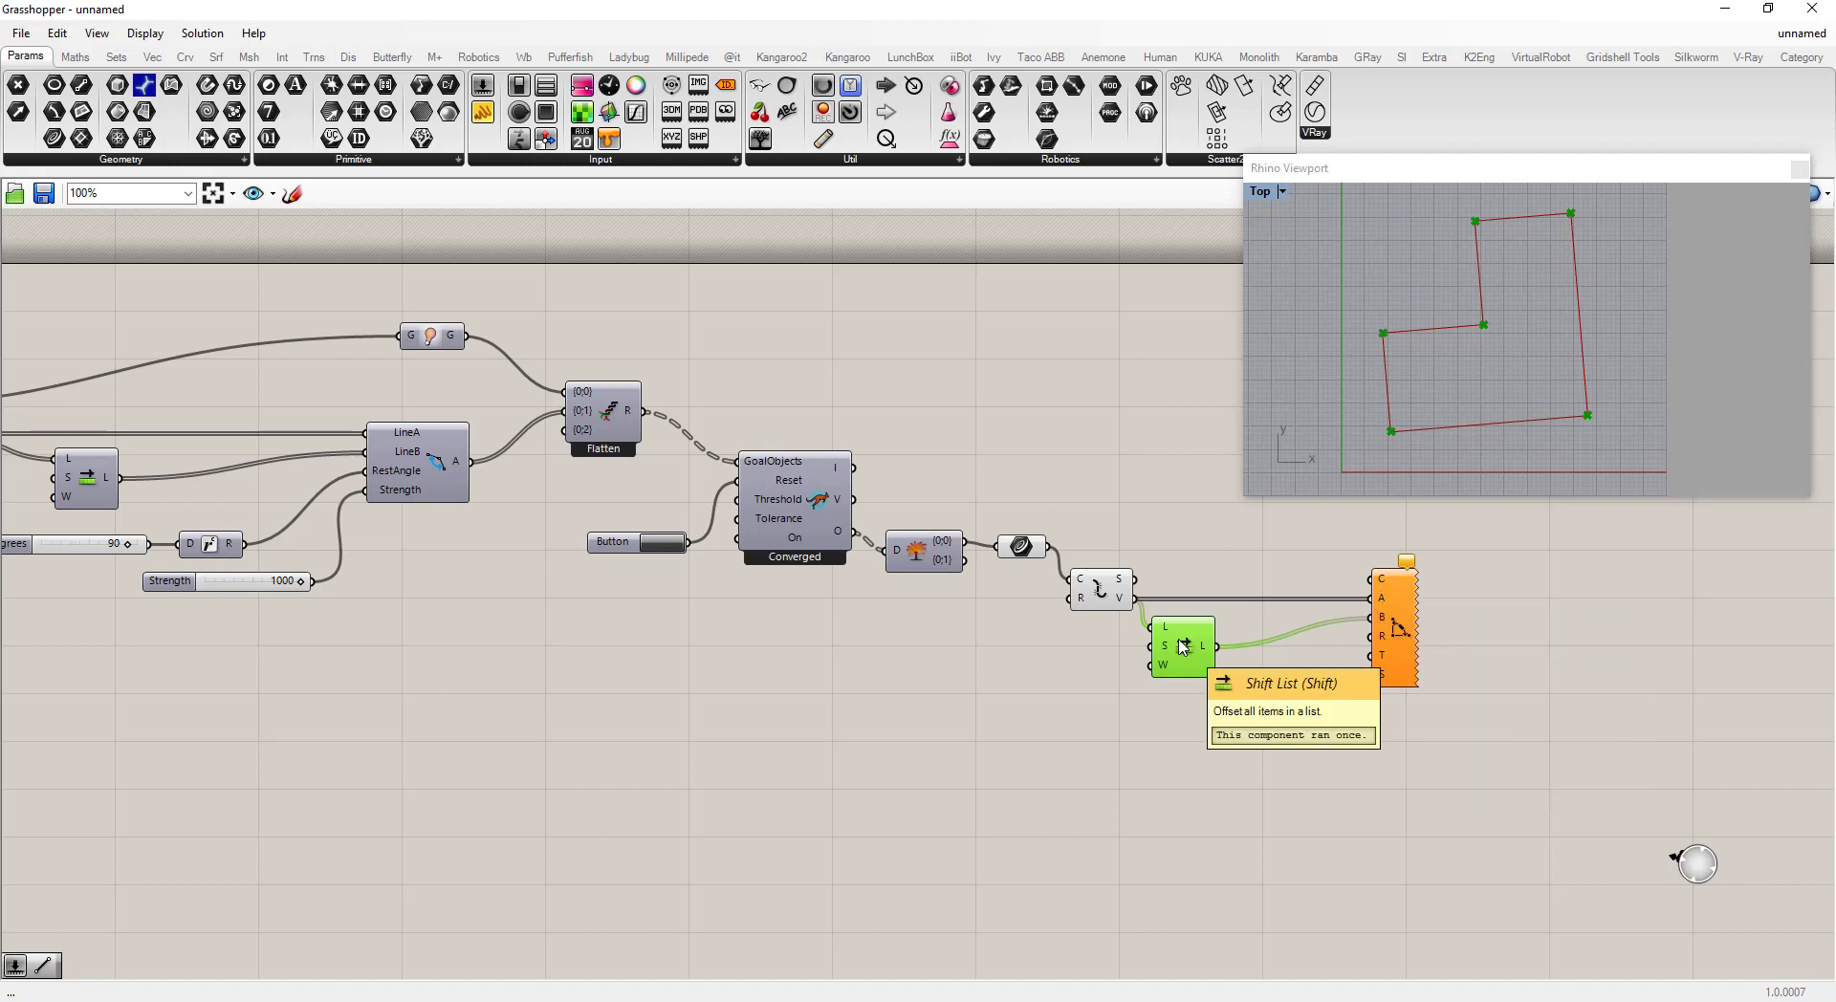
Step: Duplicate the new Shift List above the original and connect a -1 number slider to the copy's Shift input
left_click_drag(1183, 646, 1186, 532, "alt")
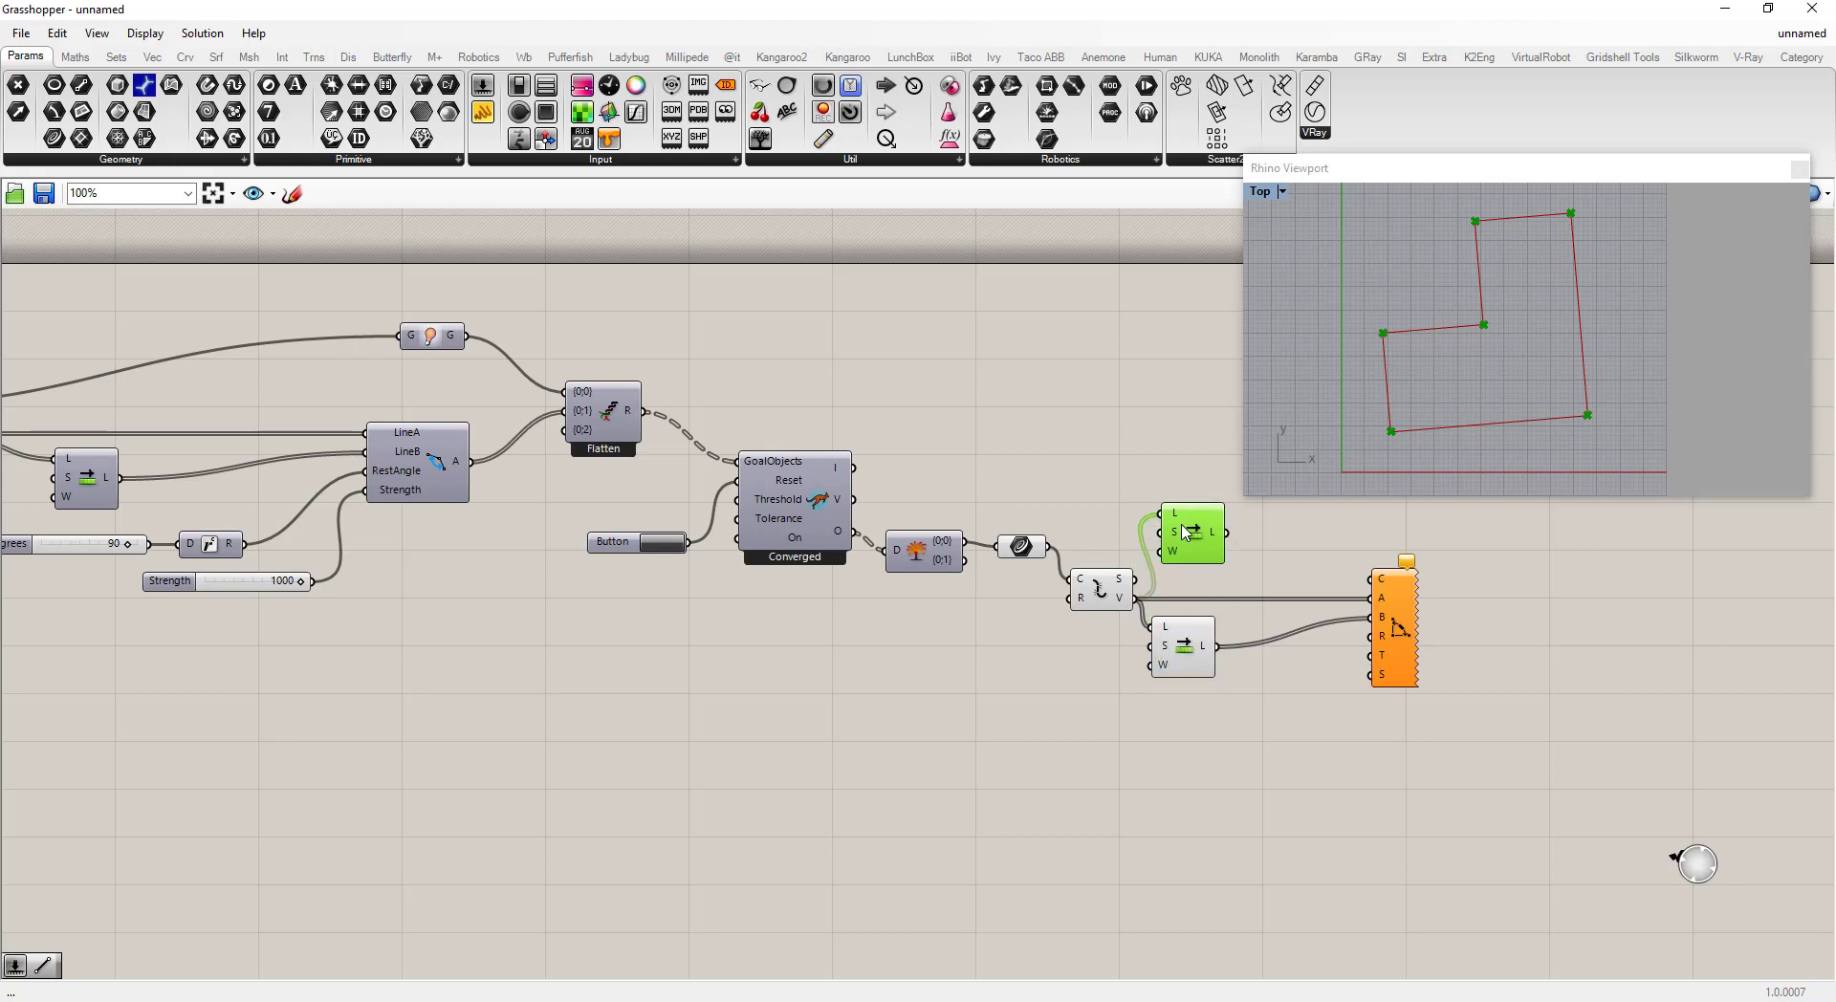
scroll(1176, 550, "up", 2)
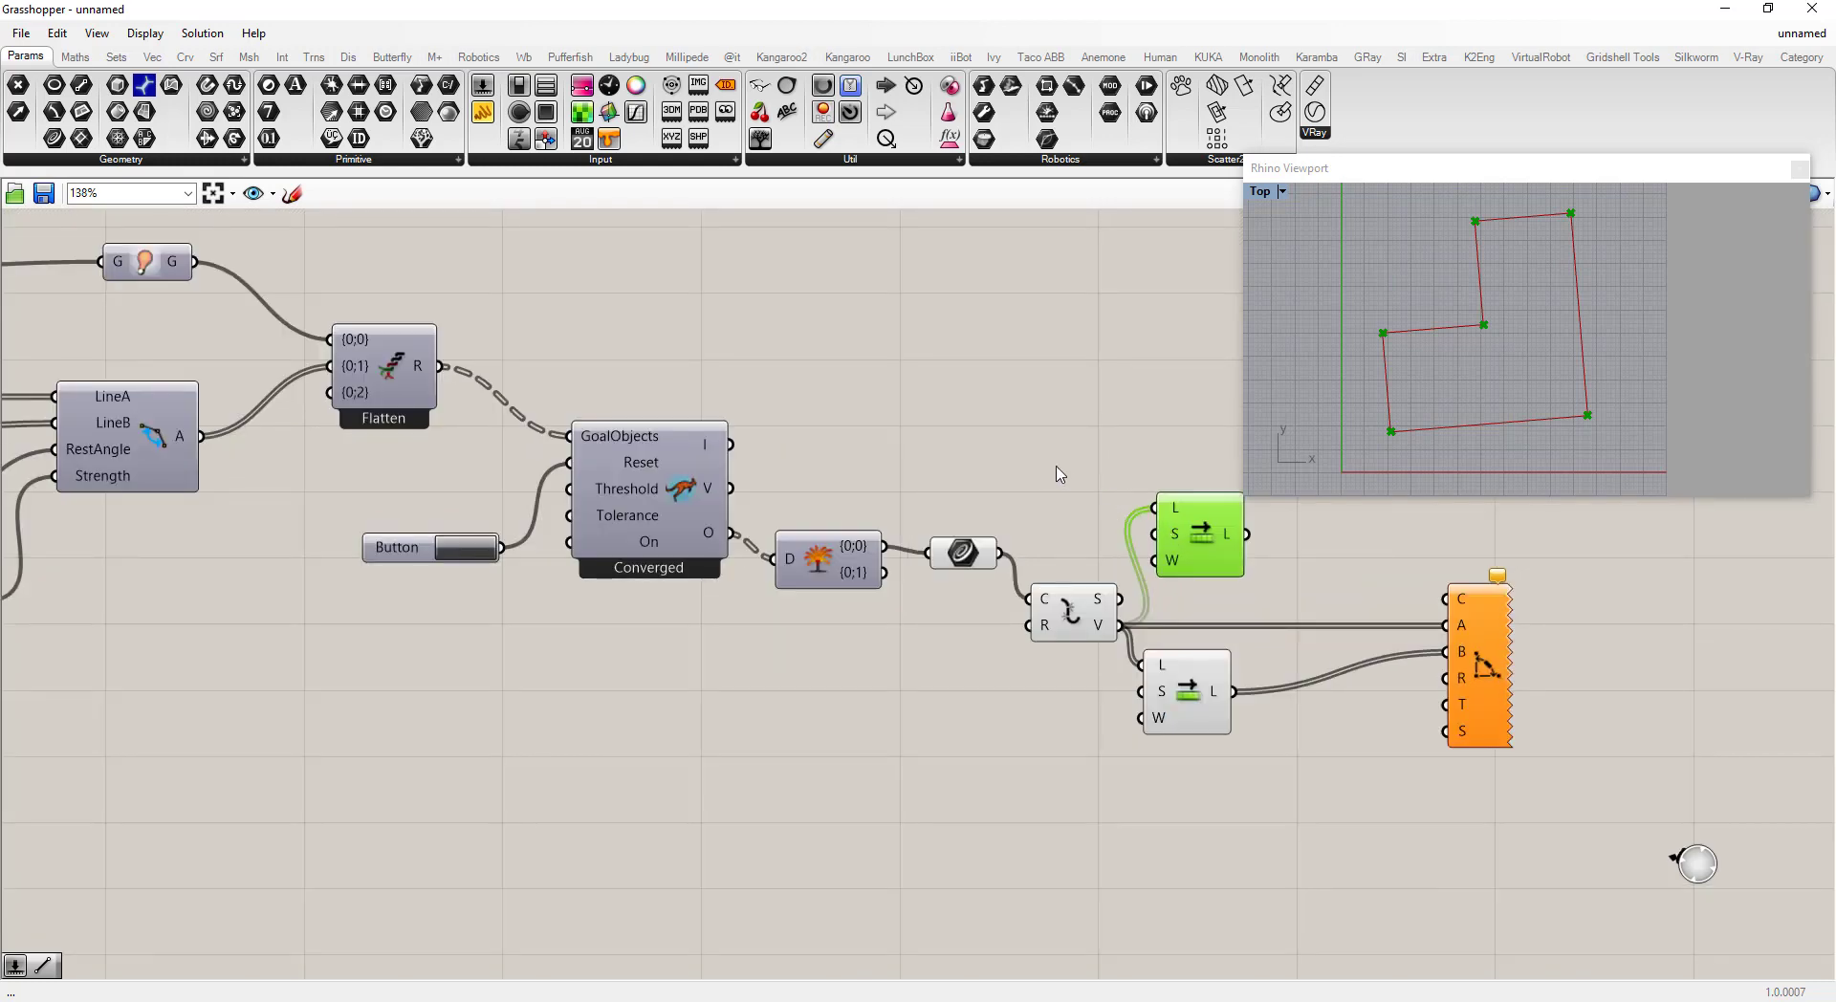
left_click(1057, 474)
double_click(1056, 474)
type("-")
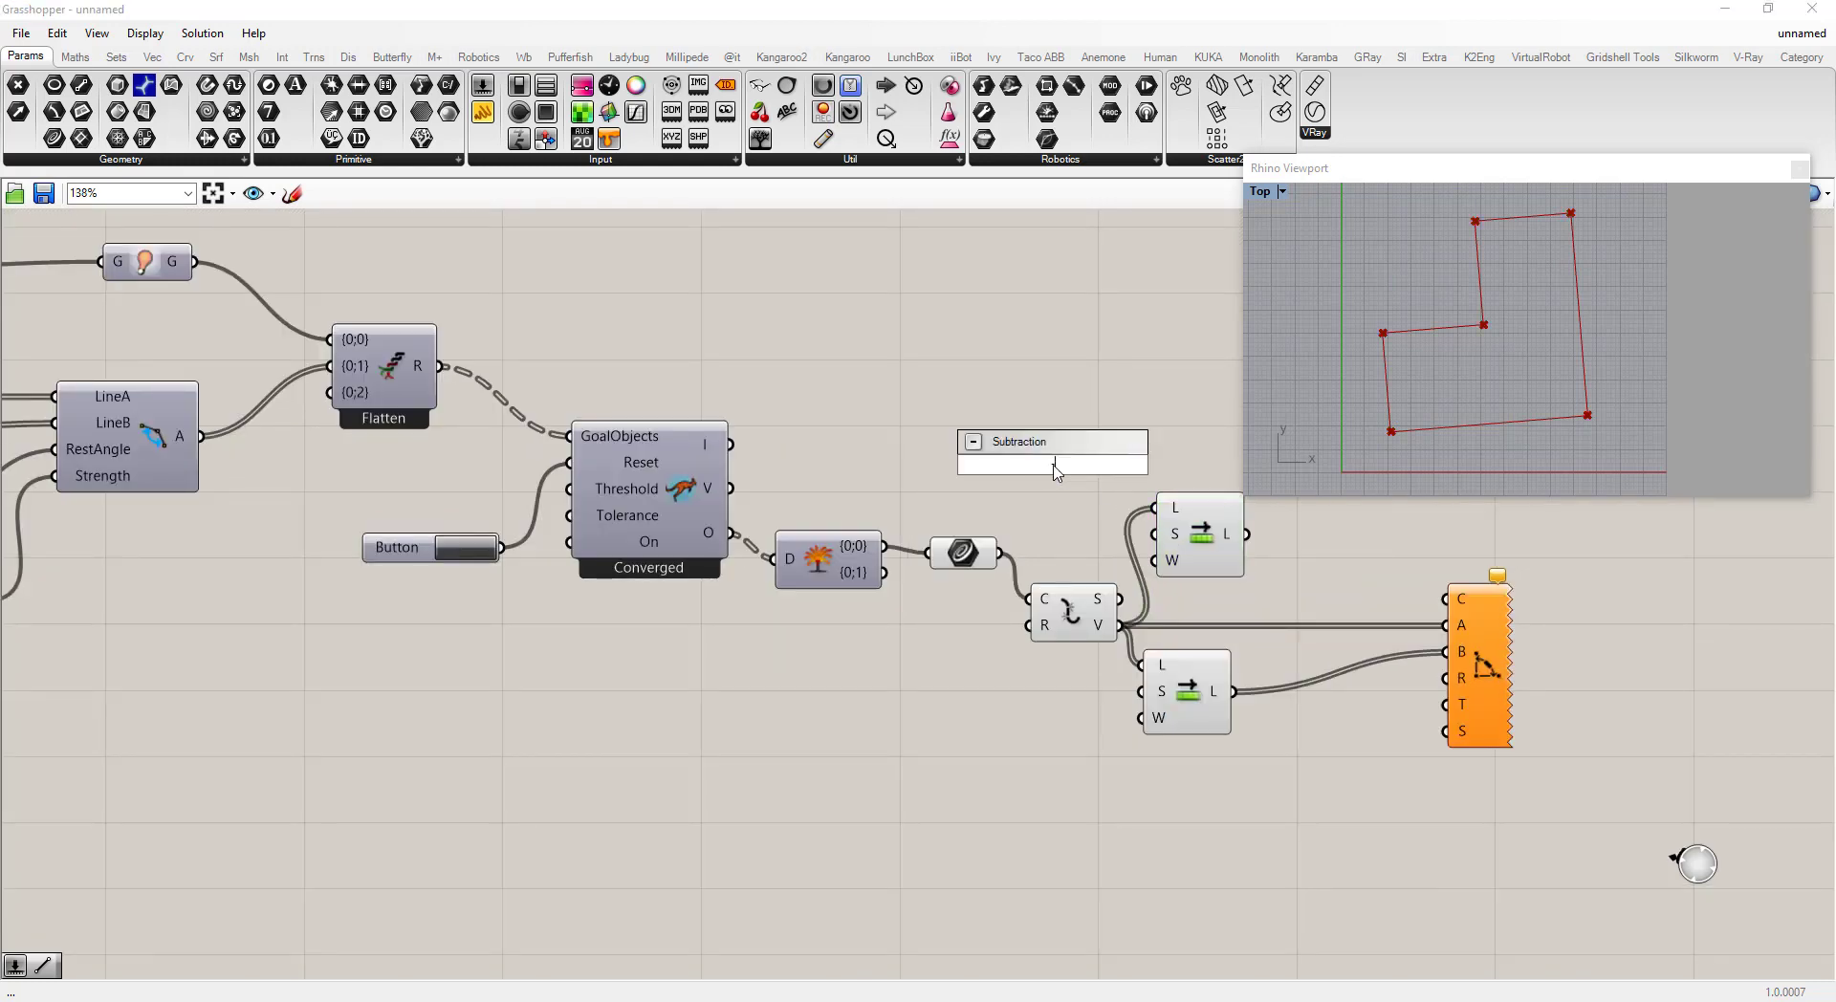
type("1")
key("Return")
left_click_drag(1163, 465, 1153, 533)
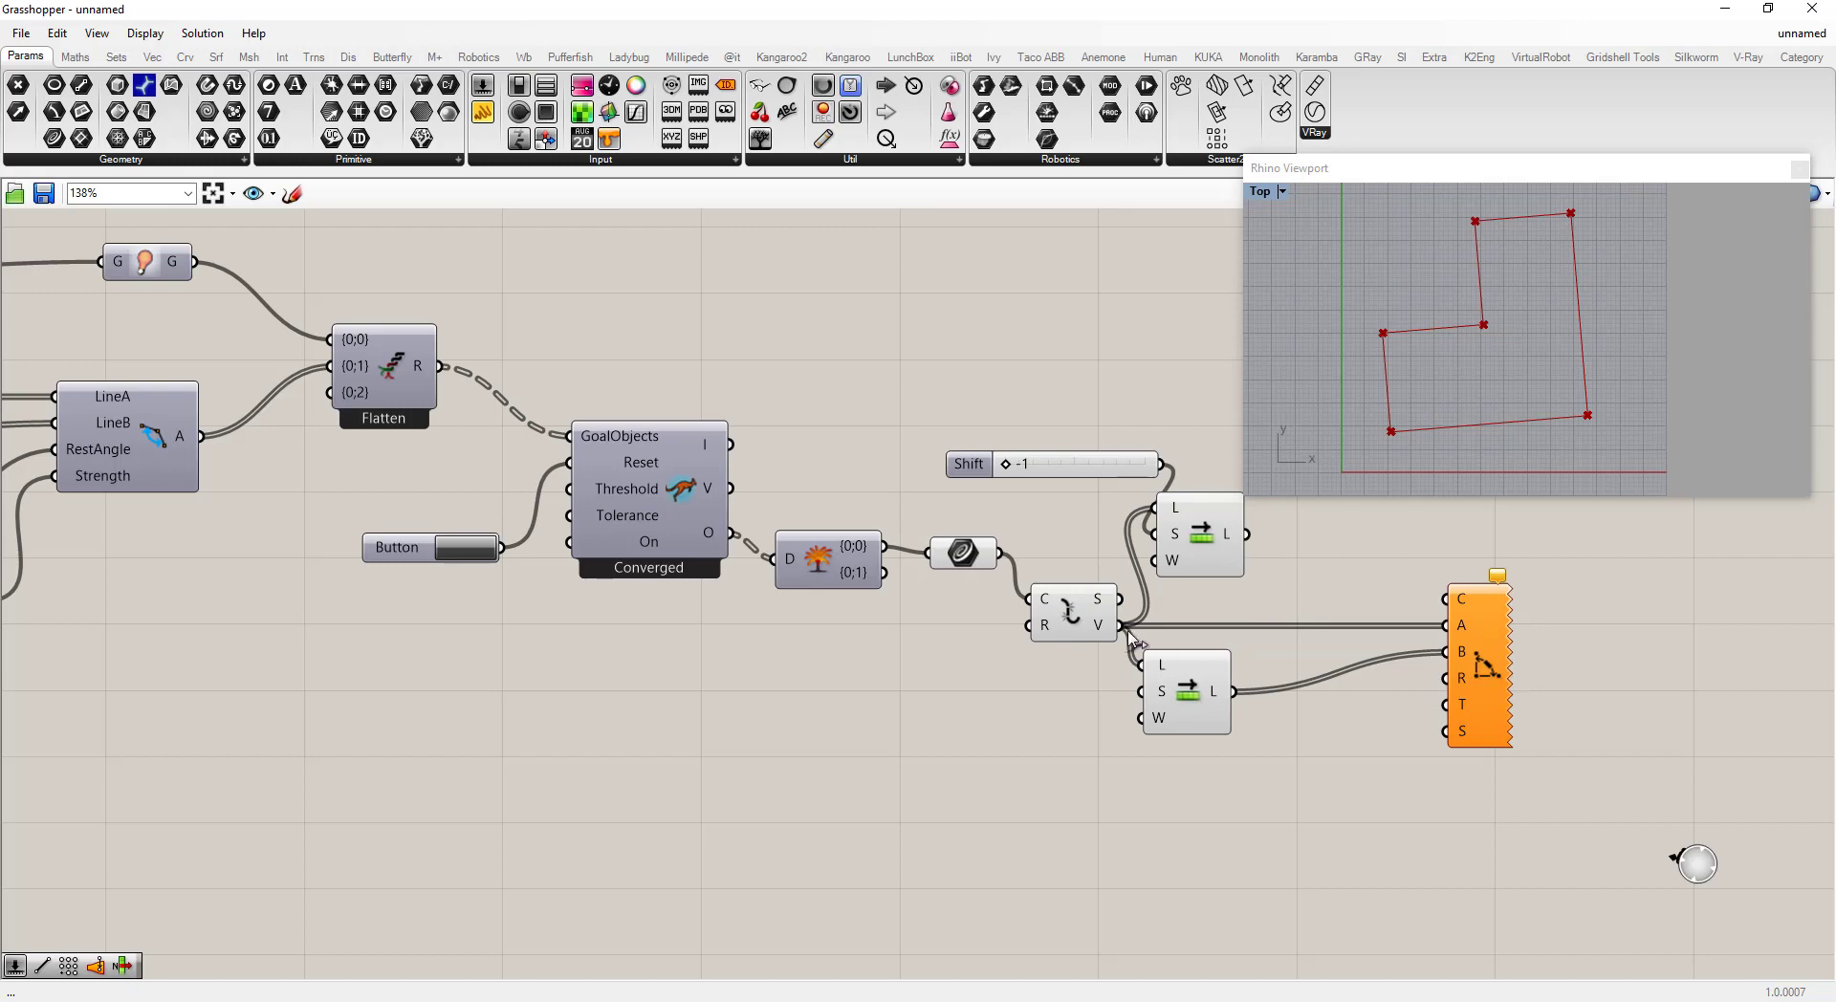
Step: Connect the output Explode's vertices to Angular Dimension's Center input and the -1 Shift List's output to Point A, replacing the existing wire
left_click_drag(1124, 628, 1446, 599)
left_click_drag(1246, 533, 1446, 626)
scroll(1297, 737, "down", 2)
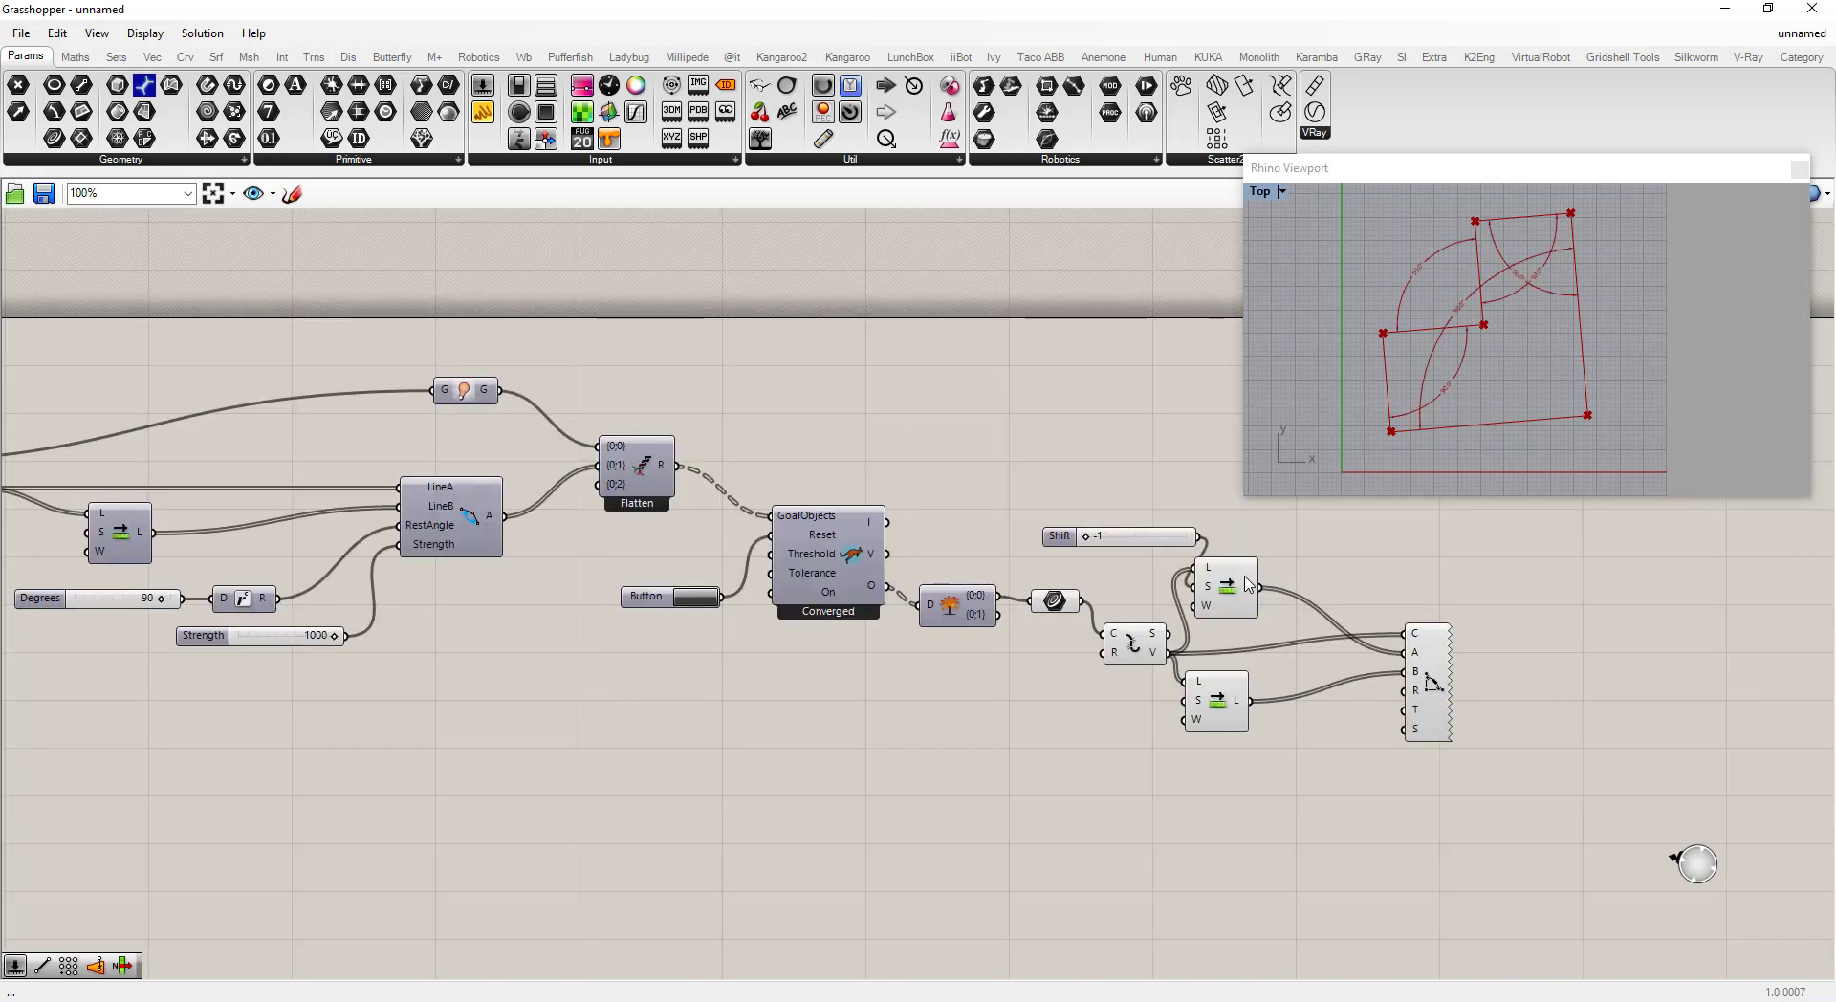
Step: Rearrange Angular Dimension, the -1 Shift List and its slider so their wires are evenly spaced
left_click(1222, 585)
left_click(1140, 646)
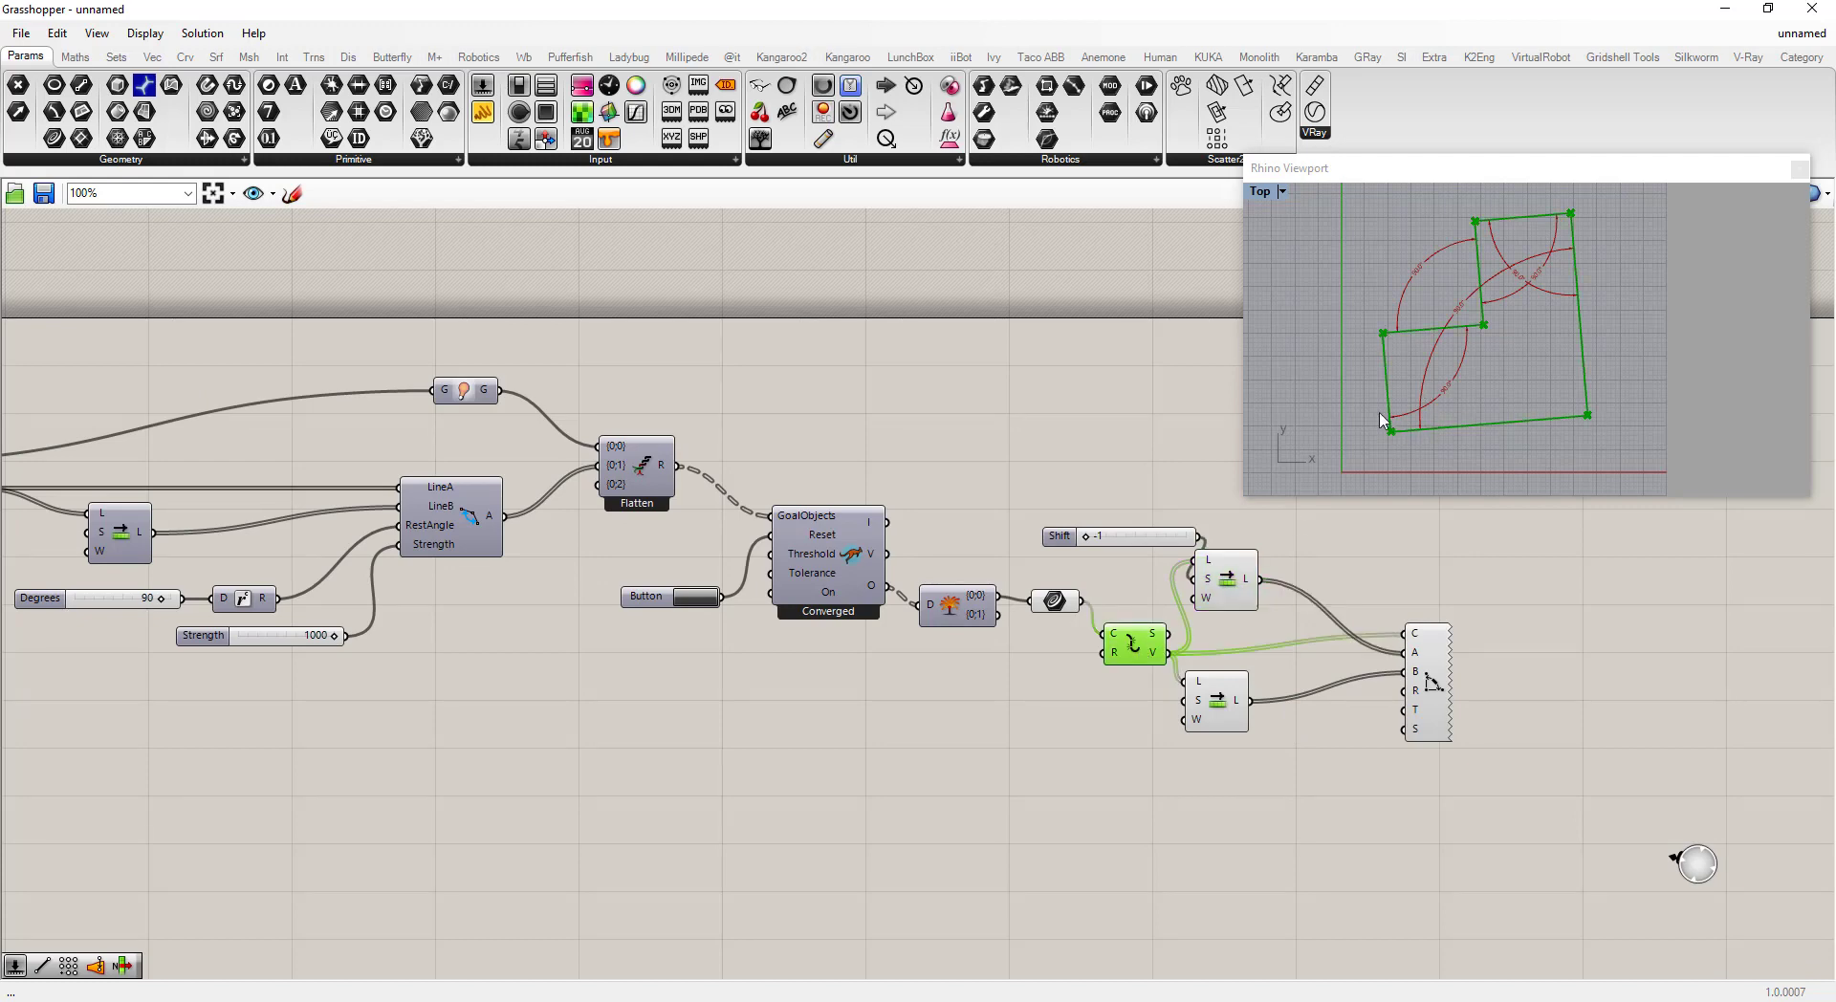
left_click_drag(1446, 675, 1446, 695)
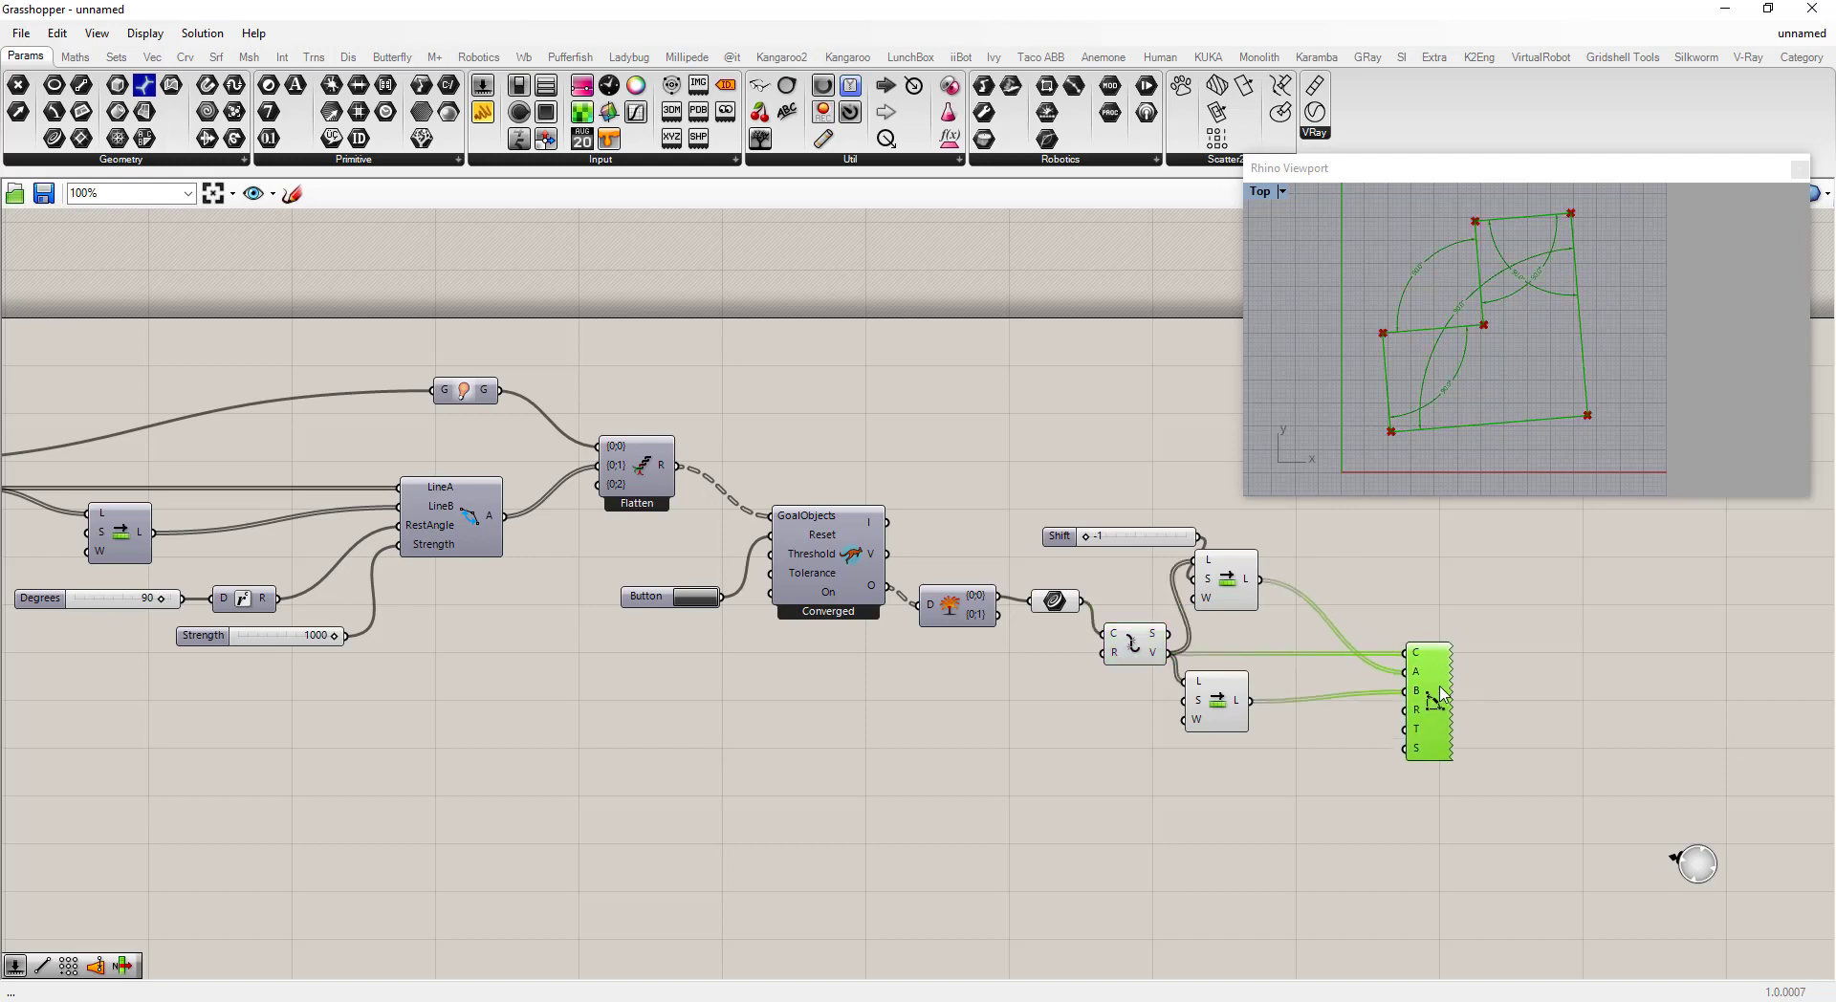
left_click(1293, 762)
left_click_drag(1232, 585, 1260, 581)
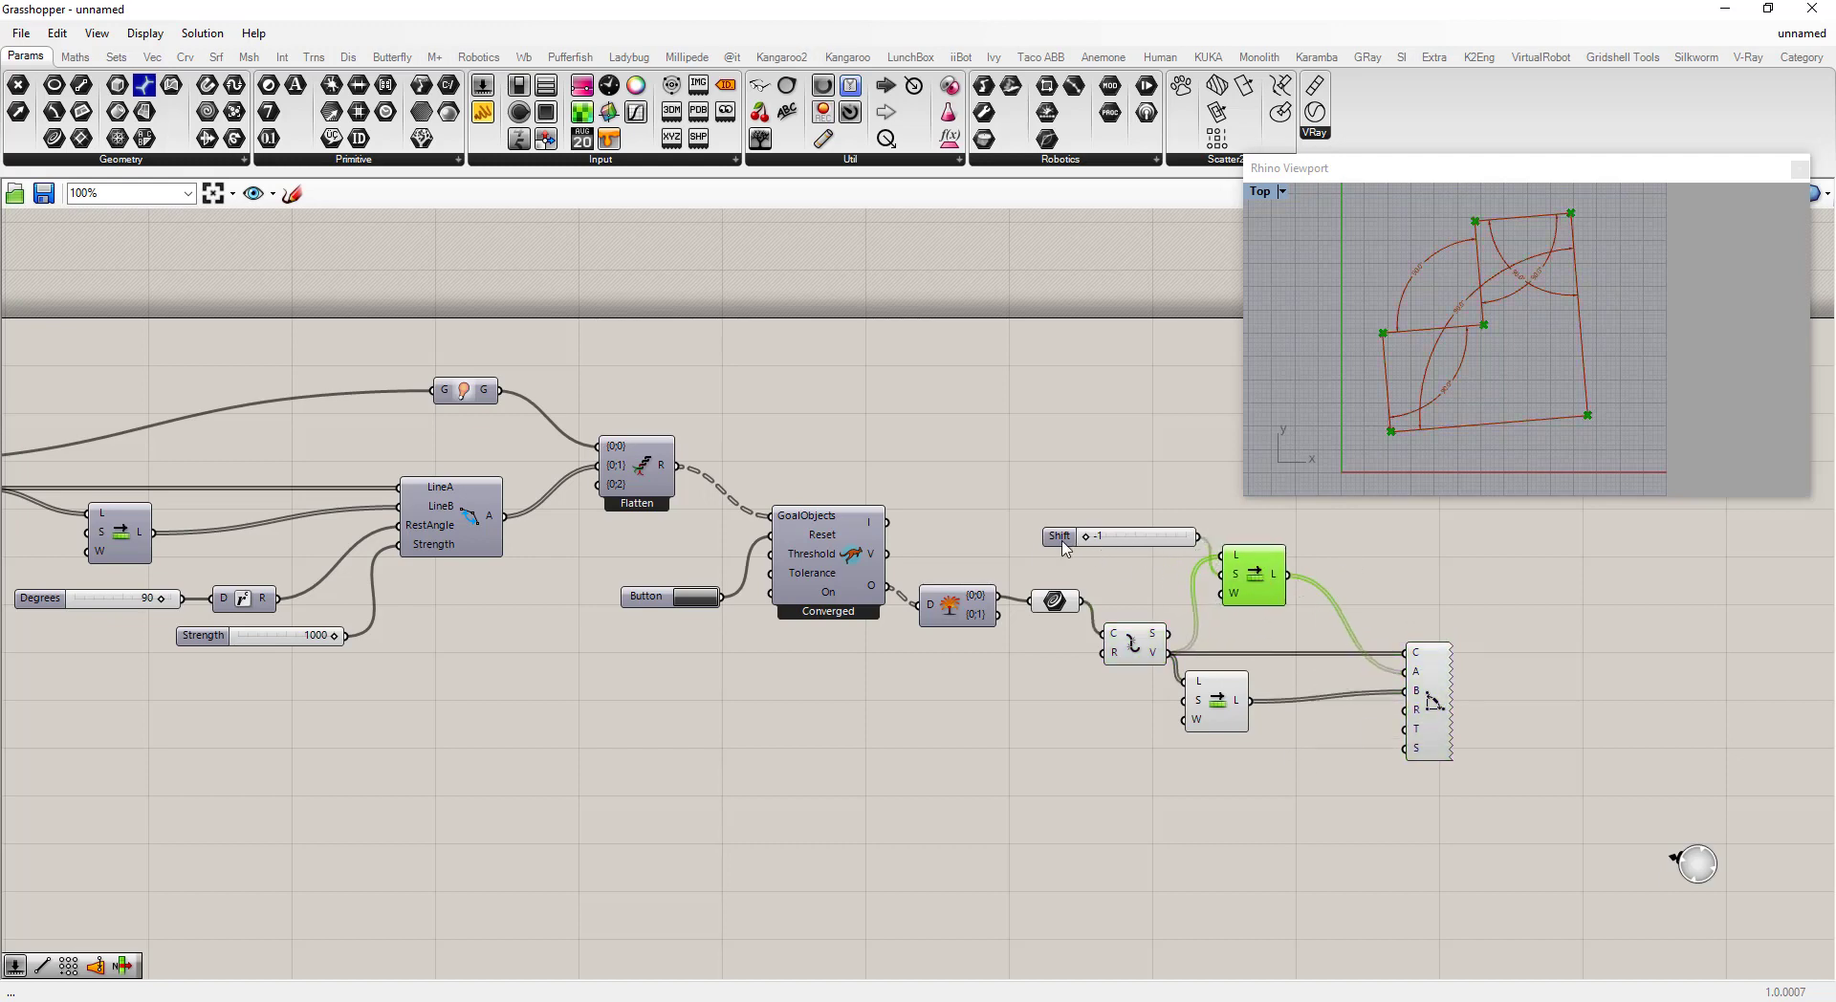
left_click_drag(1064, 548, 1041, 574)
left_click(1160, 512)
Step: Check the viewport's angle annotations and the Explode vertices, and nudge Angular Dimension slightly further from the Shift Lists
scroll(1443, 369, "up", 5)
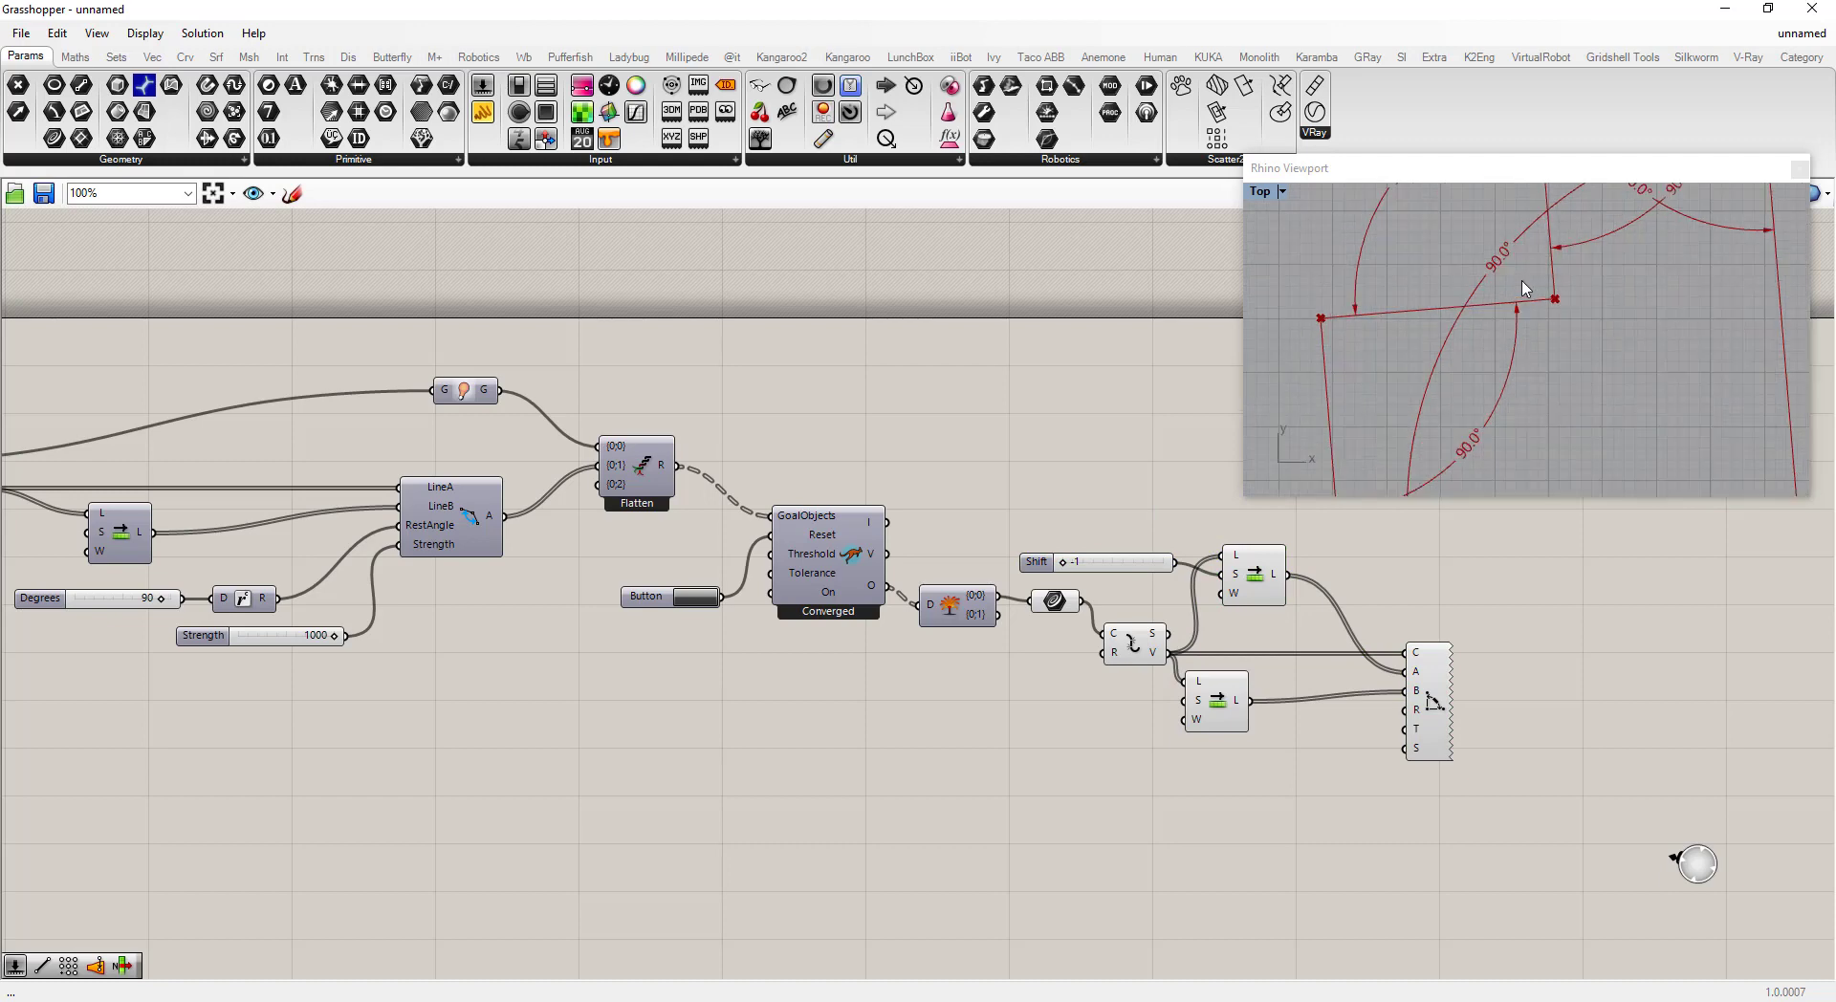
scroll(1524, 289, "down", 5)
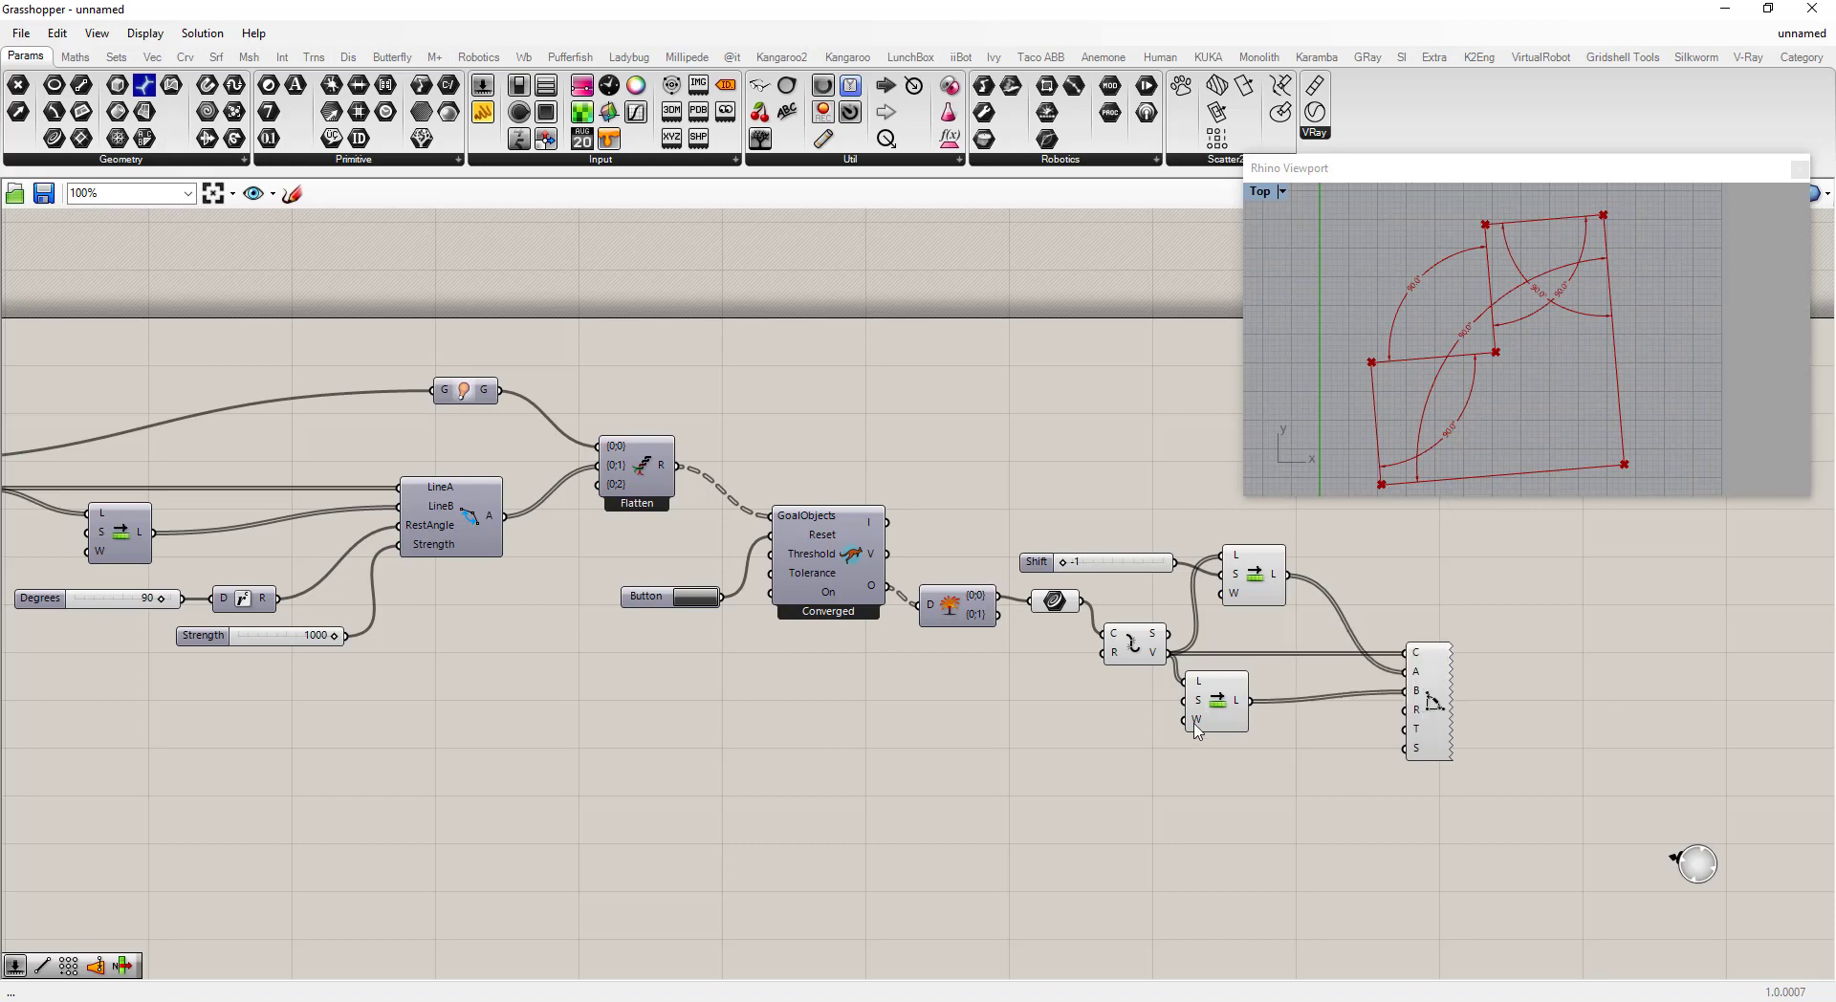
mouse_move(1157, 665)
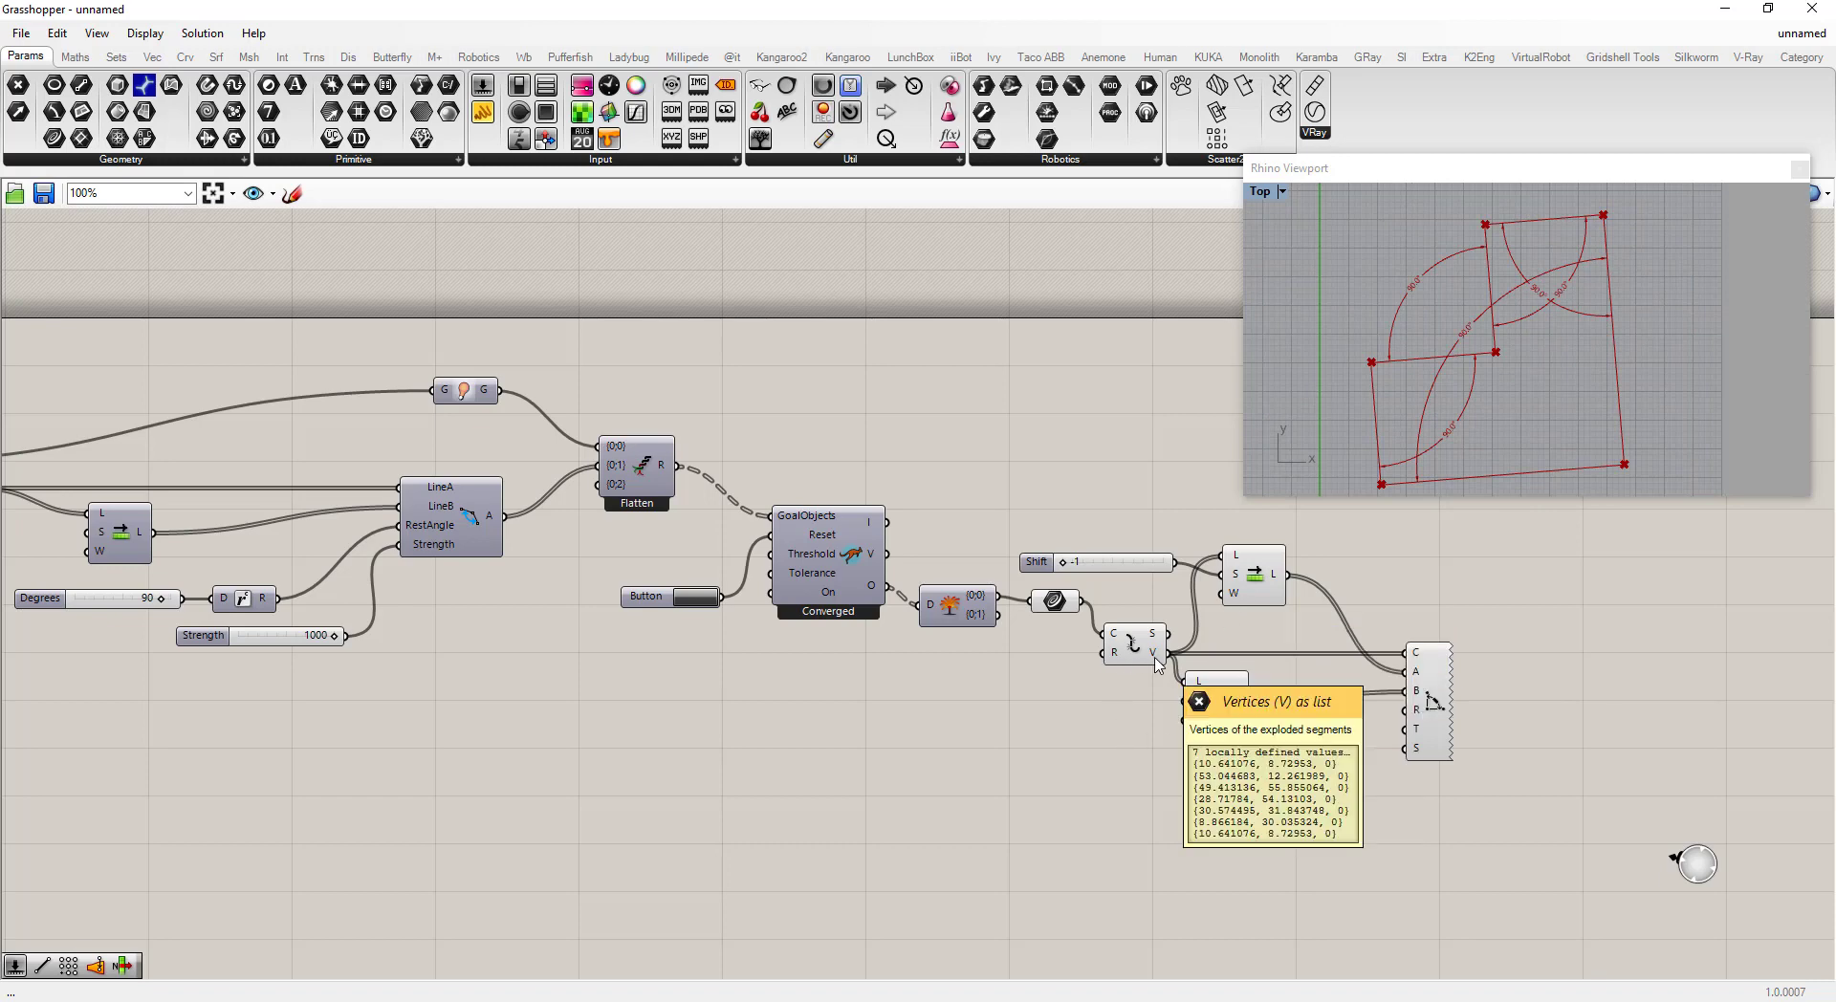
scroll(1107, 759, "down", 3)
scroll(1243, 745, "up", 3)
left_click(1312, 727)
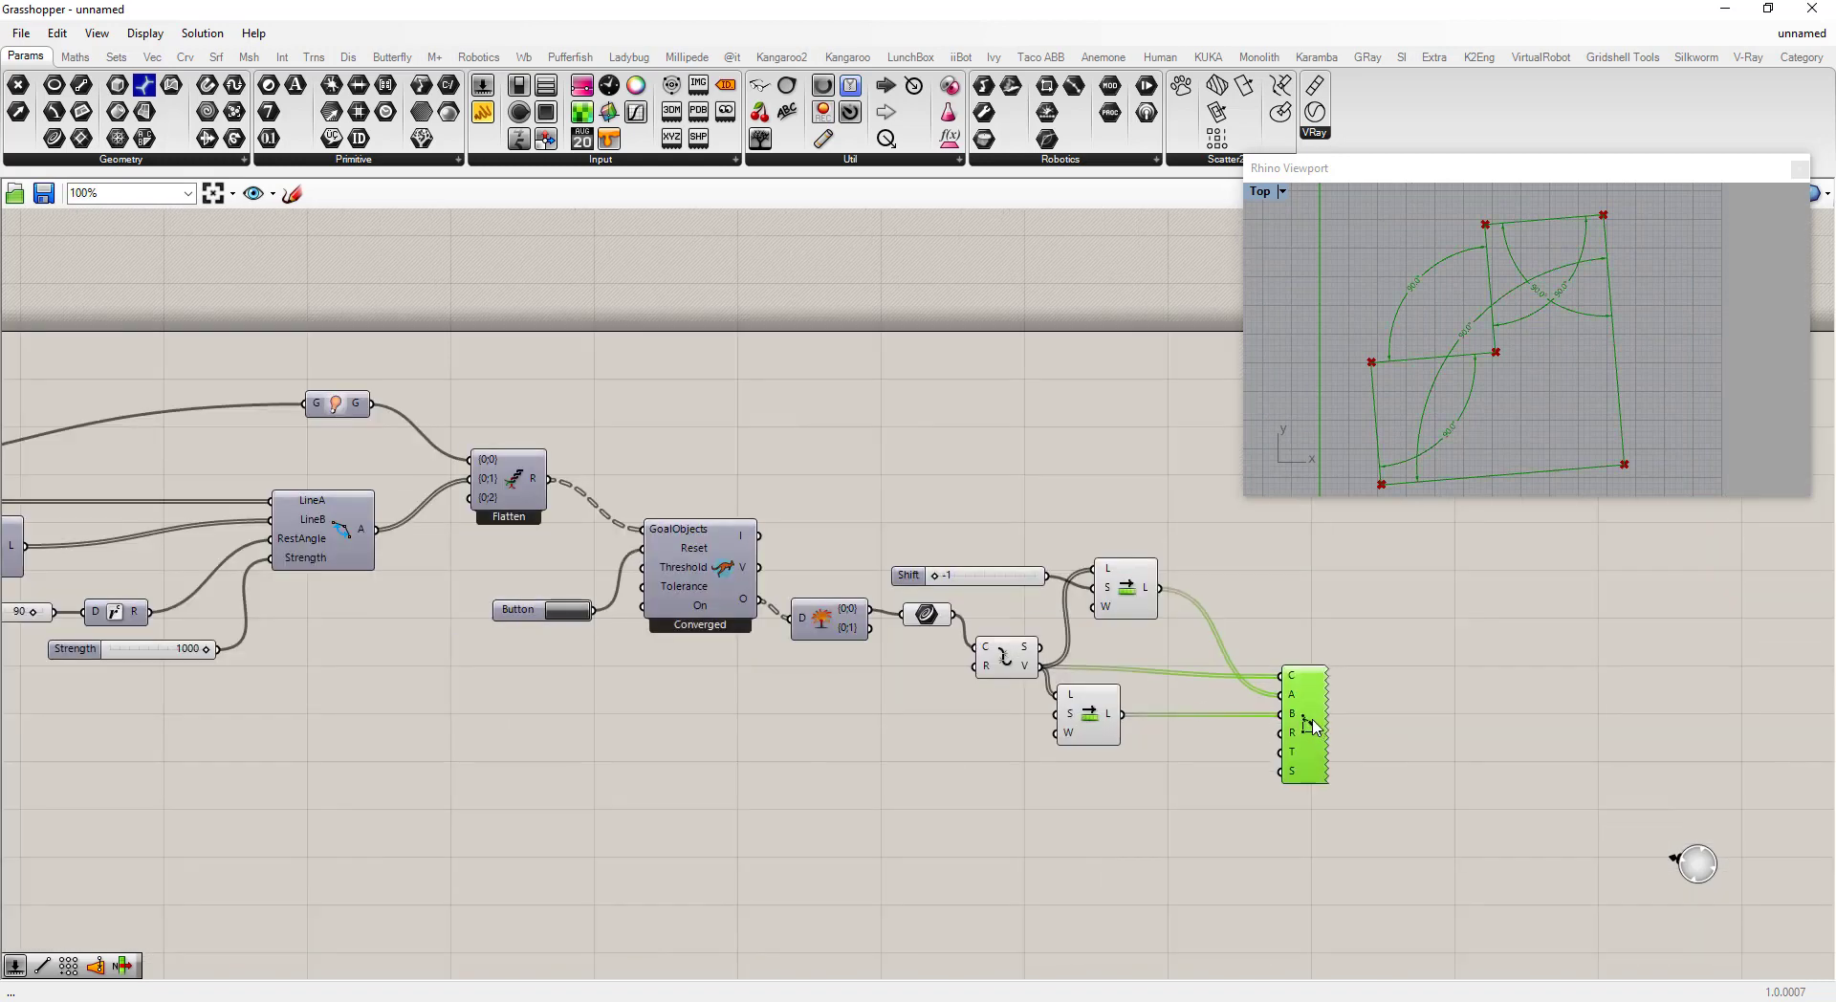
left_click_drag(1312, 727, 1323, 727)
left_click(1205, 839)
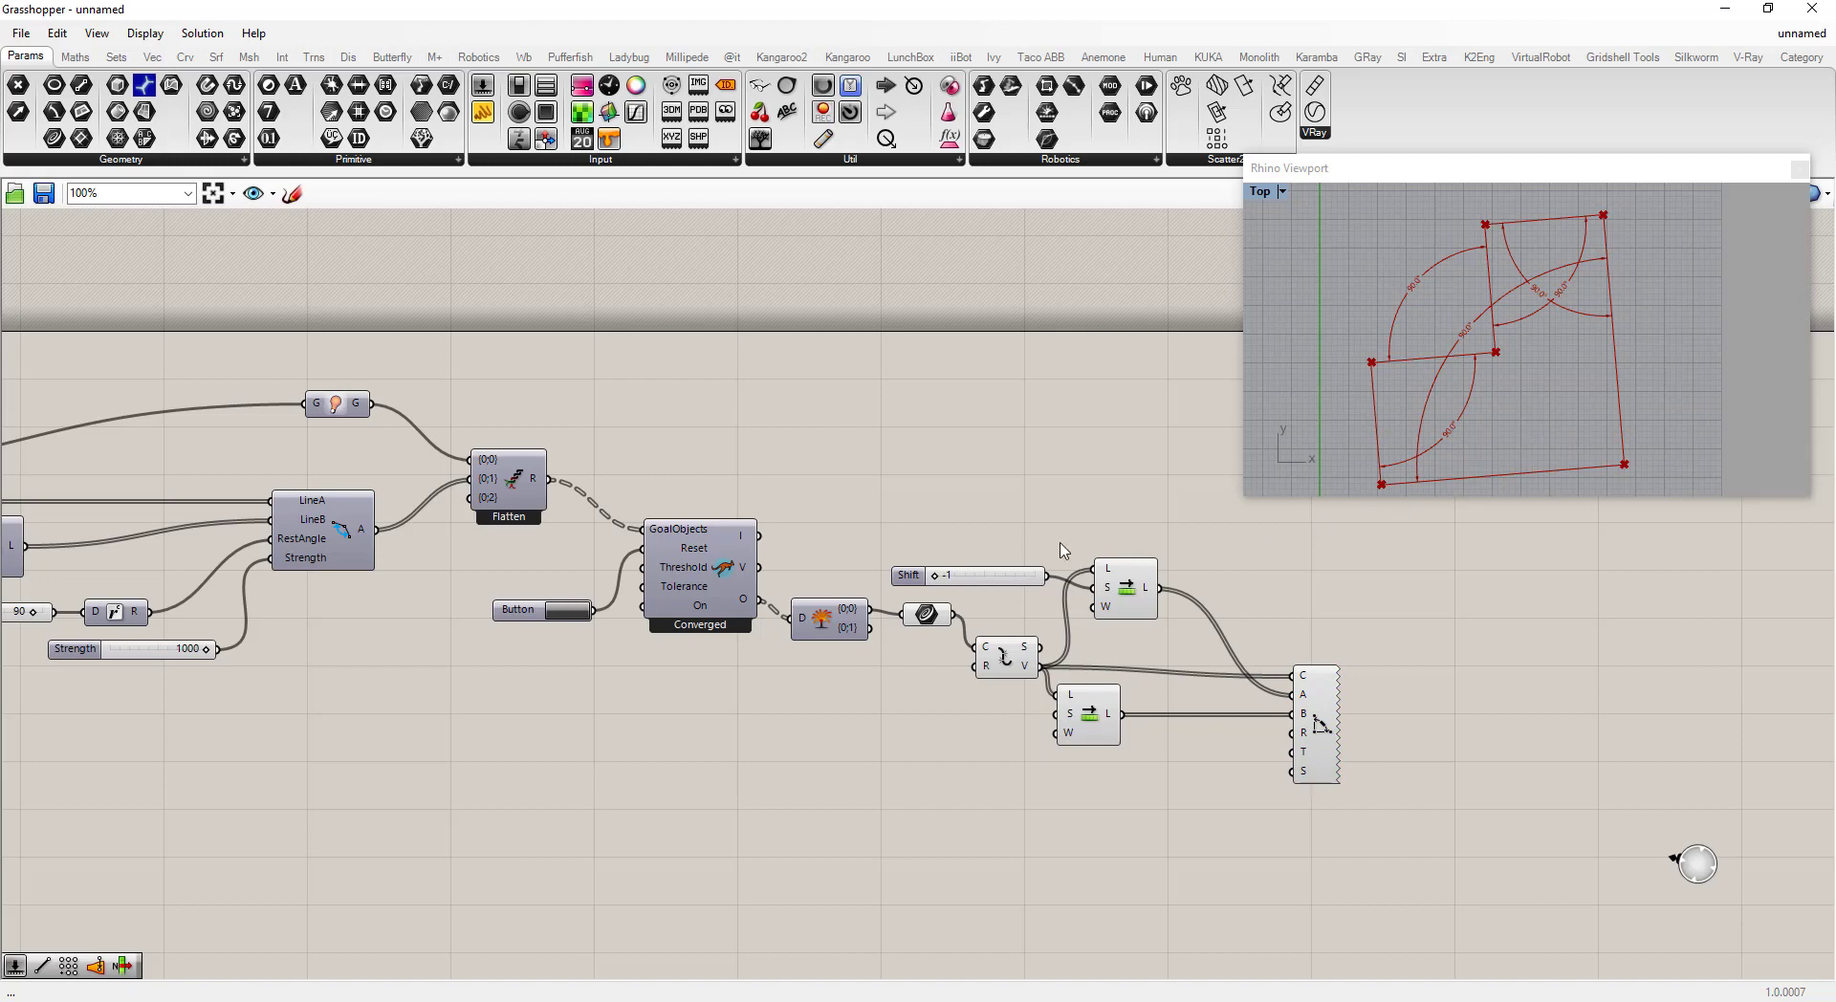
Step: Move the input Curve parameter up and away from the first Explode component
scroll(1315, 579, "down", 3)
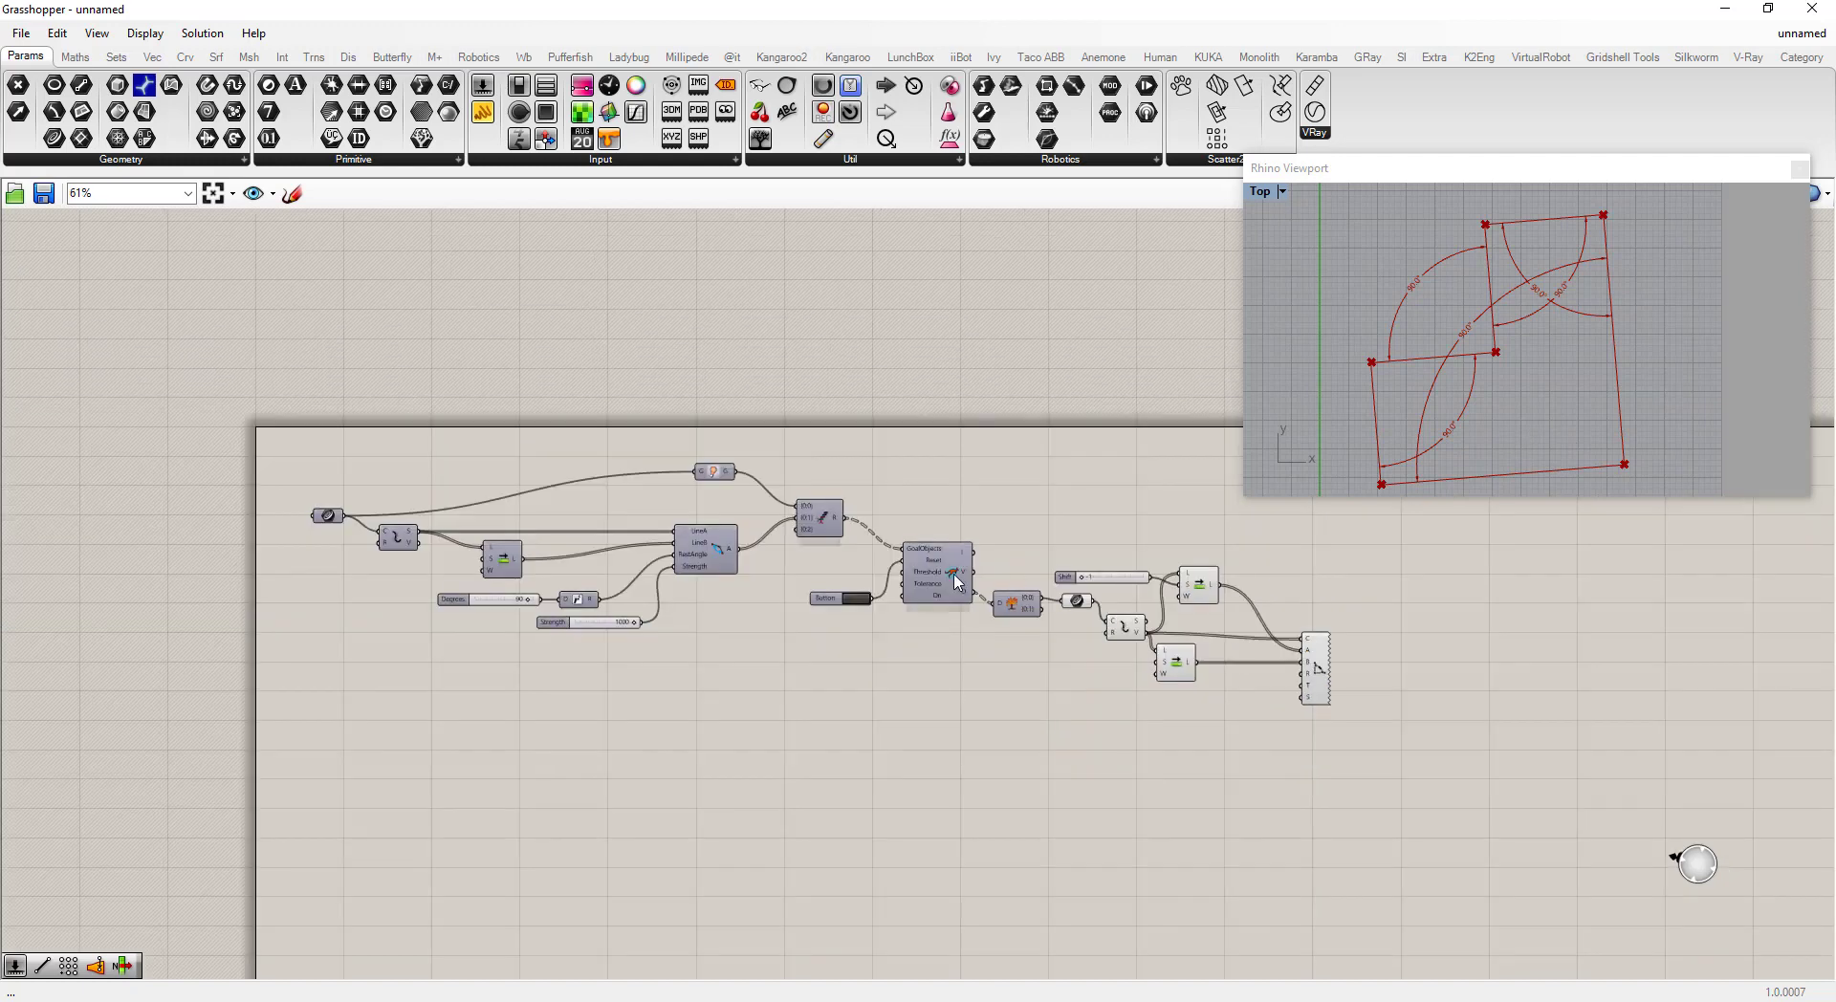
left_click(320, 516)
left_click_drag(315, 515, 284, 476)
left_click(476, 666)
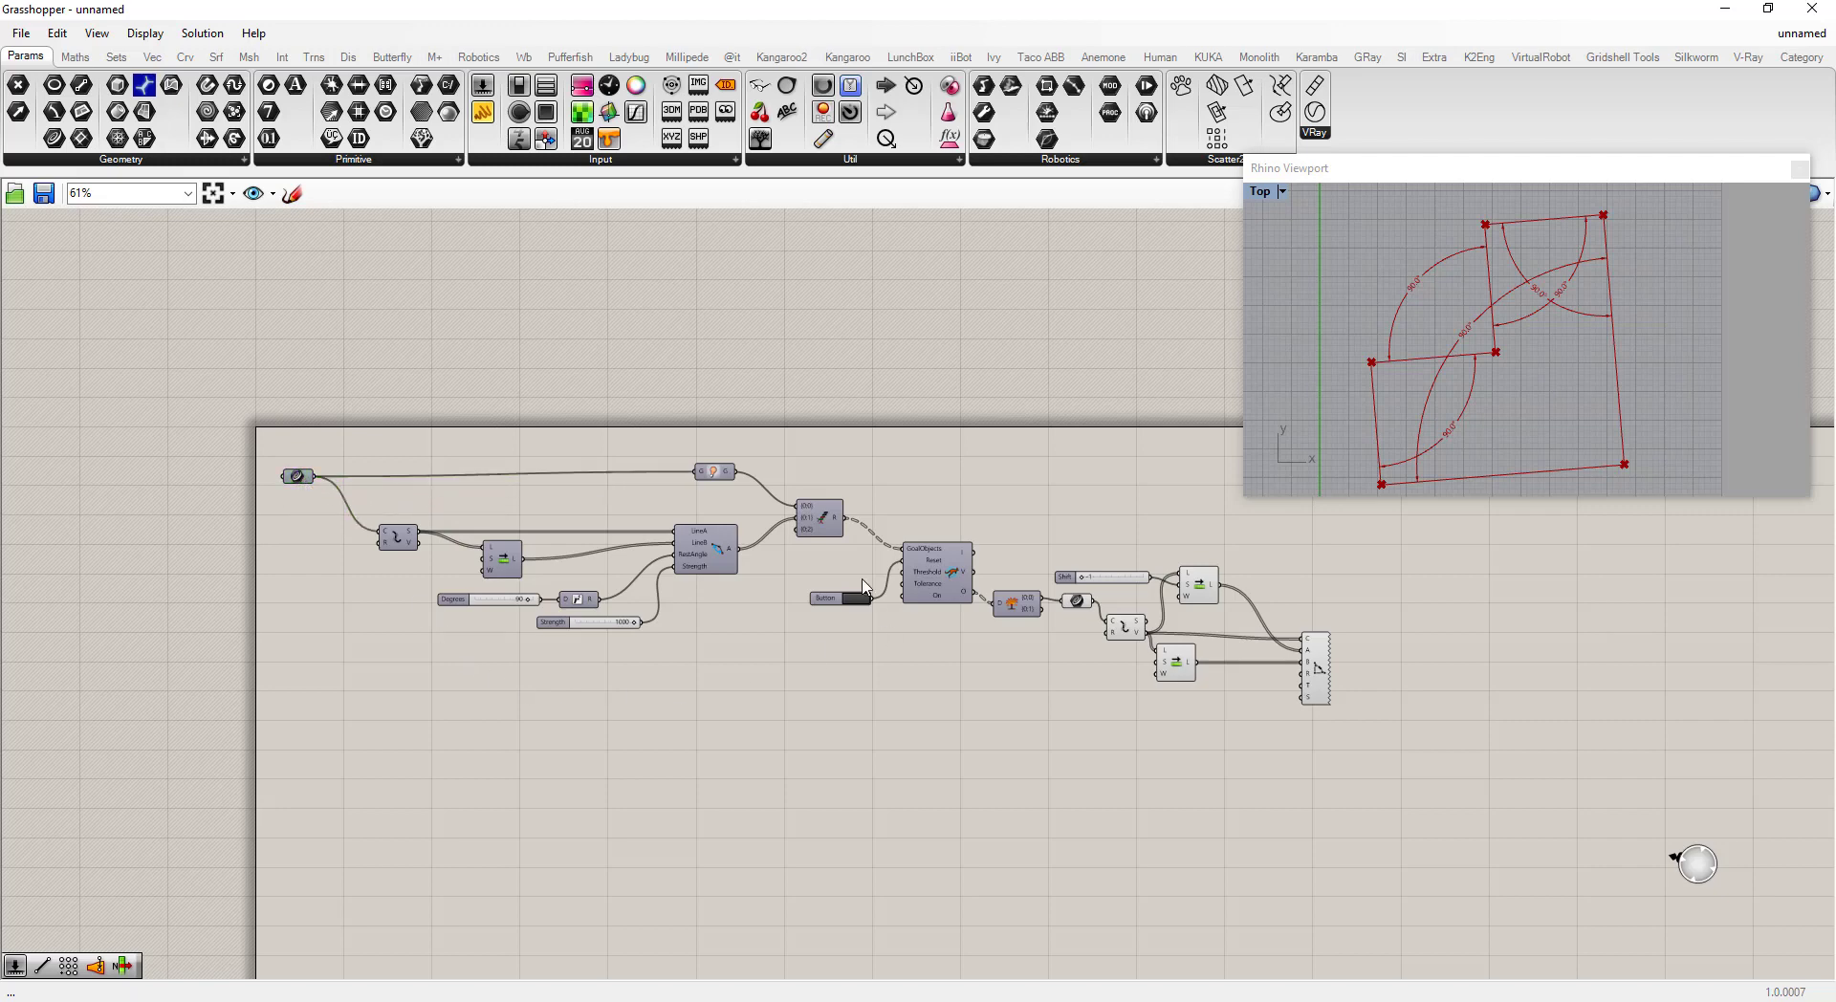
Step: Add a Kangaroo2 PolygonArea goal beneath the angle goal and connect the input curve to its Polyline input
left_click(782, 56)
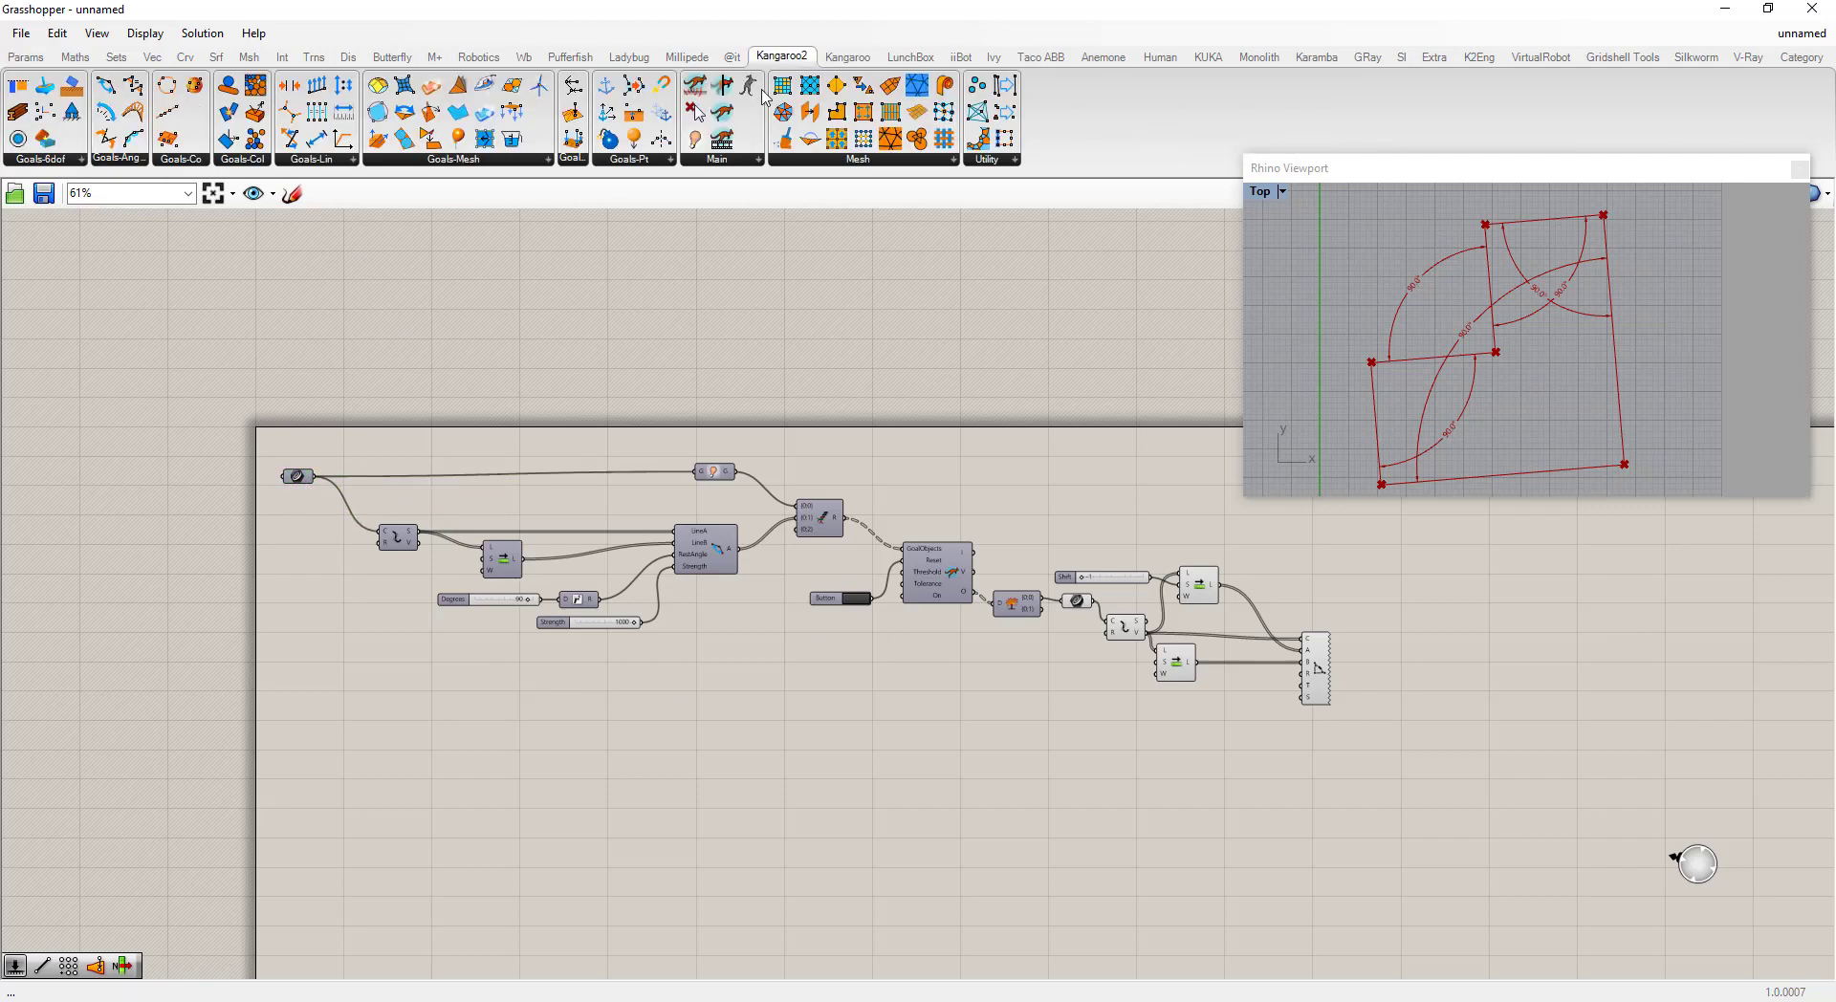
left_click(518, 160)
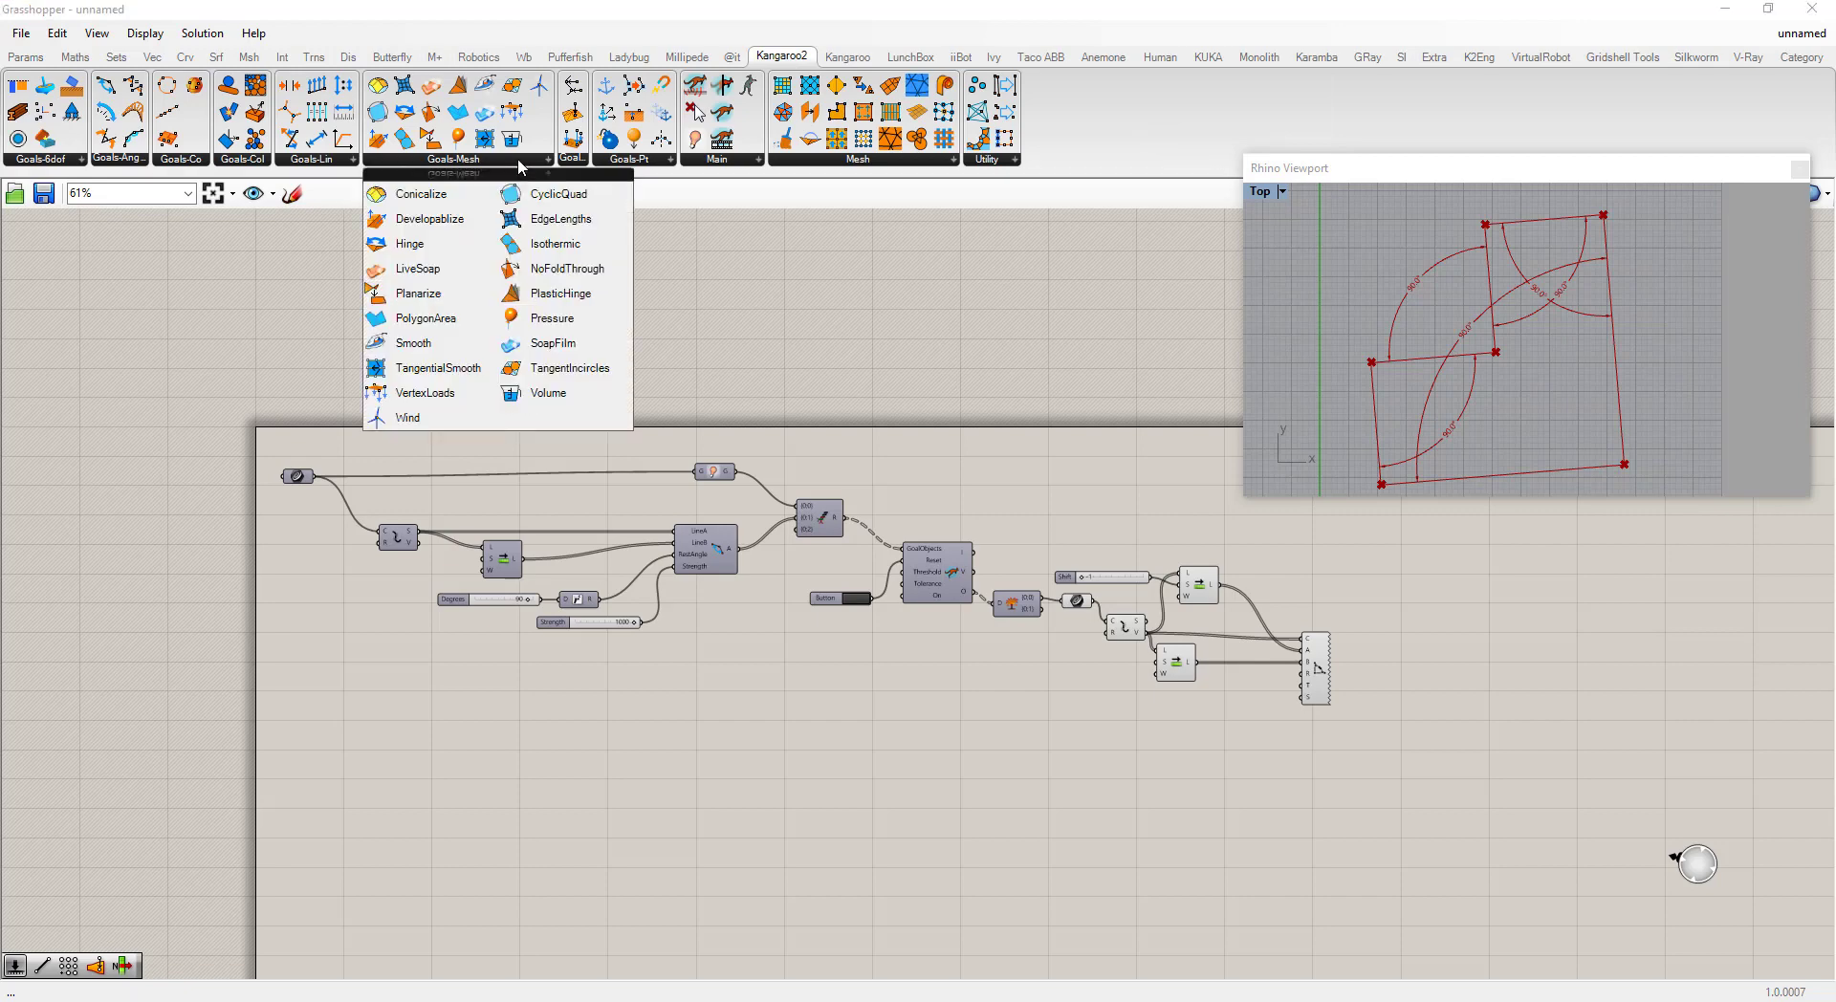
left_click(418, 319)
scroll(662, 779, "up", 2)
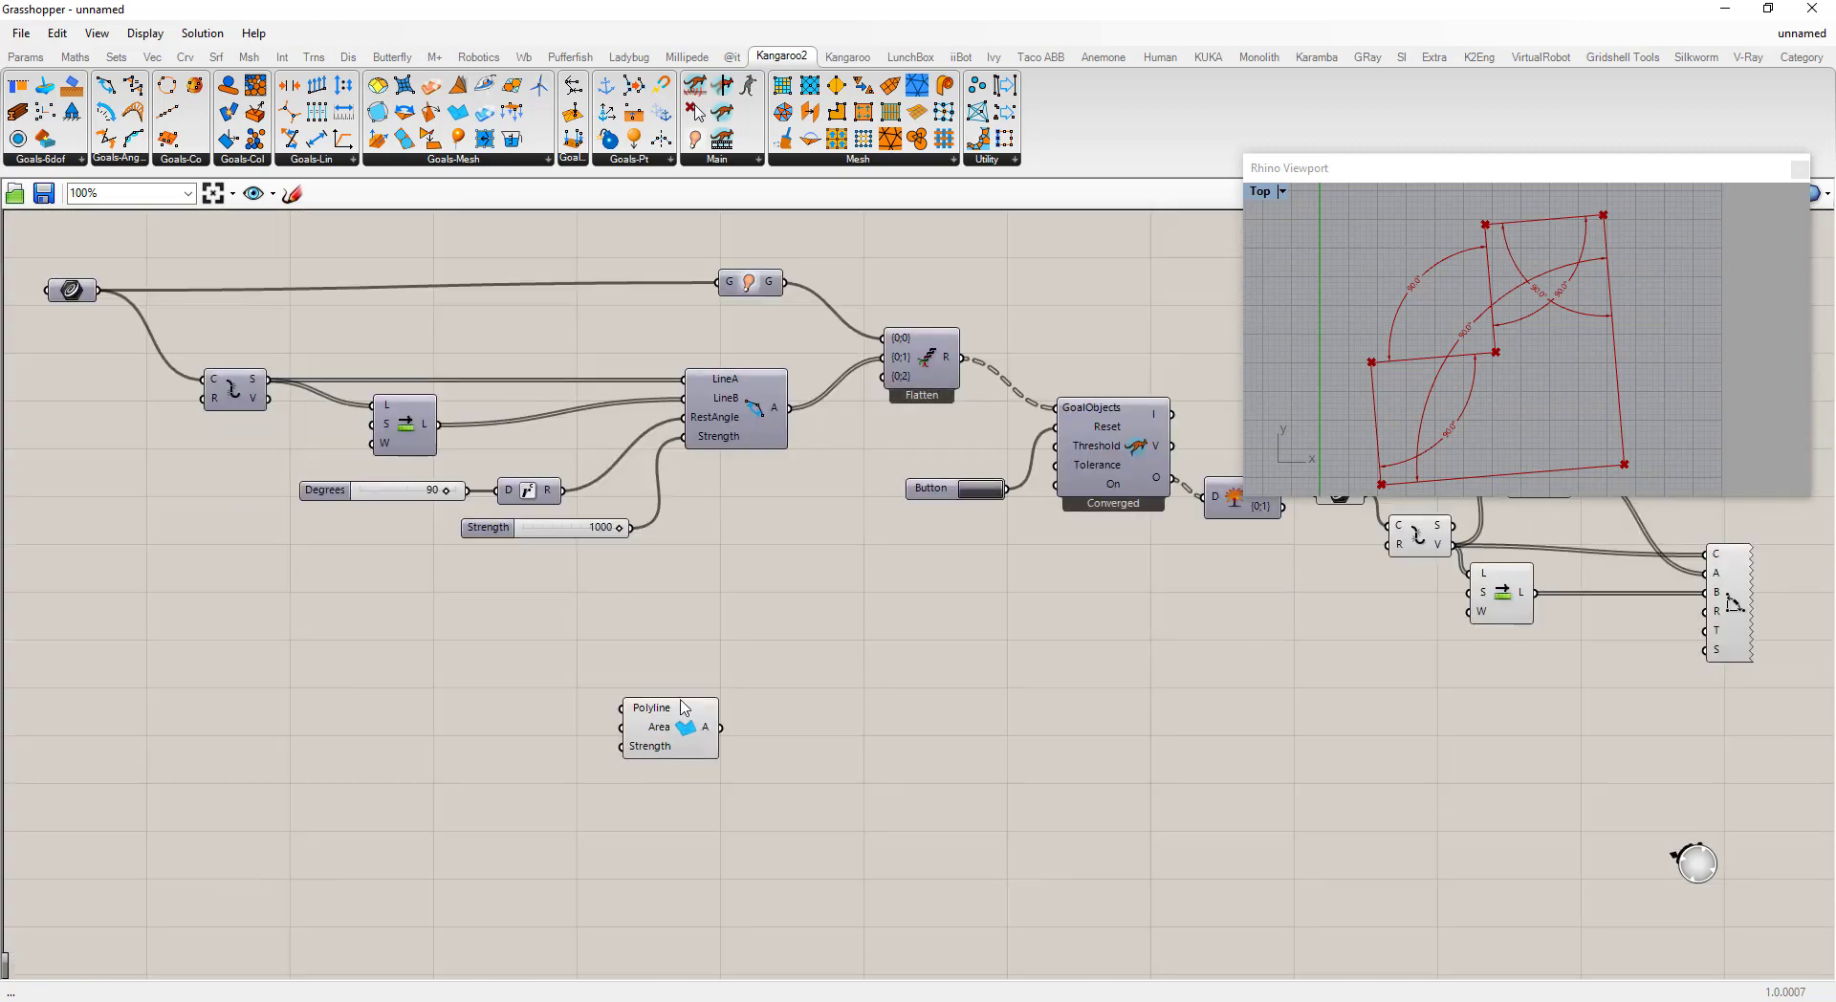
left_click_drag(255, 384, 732, 658)
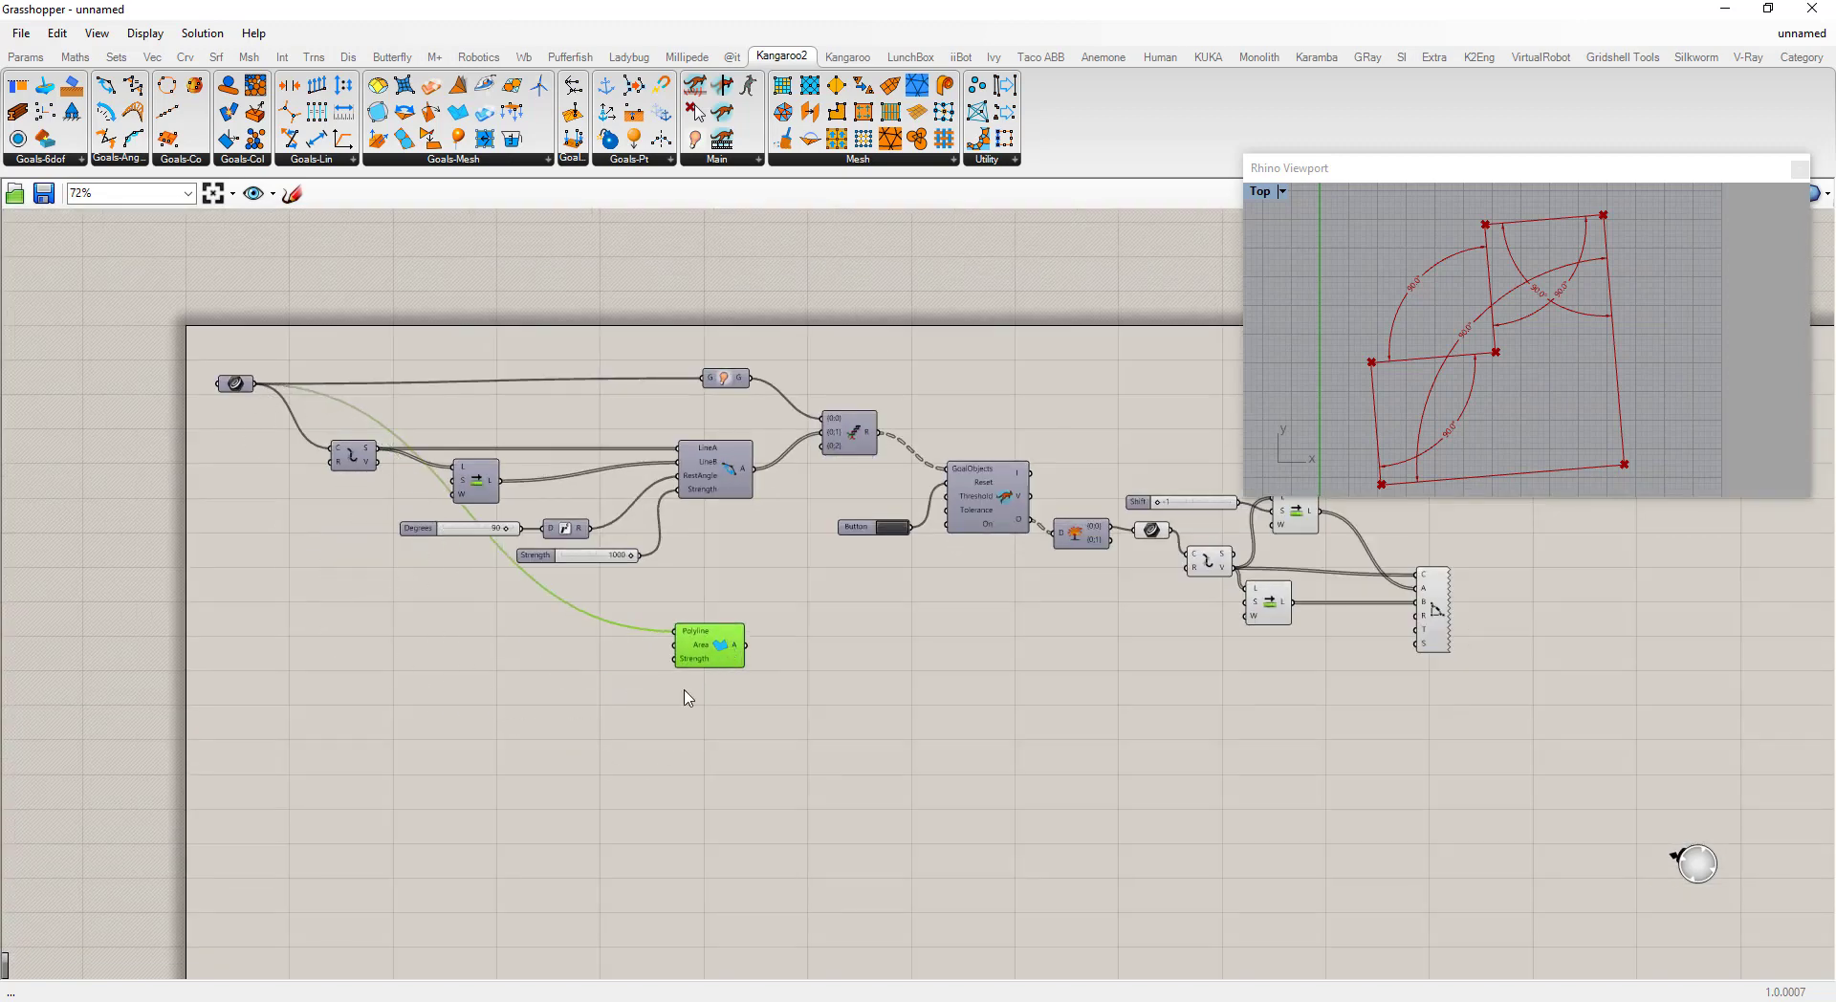
Step: Add an Area component below the first Explode, connect the input curve to it, and inspect its Area output
left_click(612, 717)
double_click(329, 660)
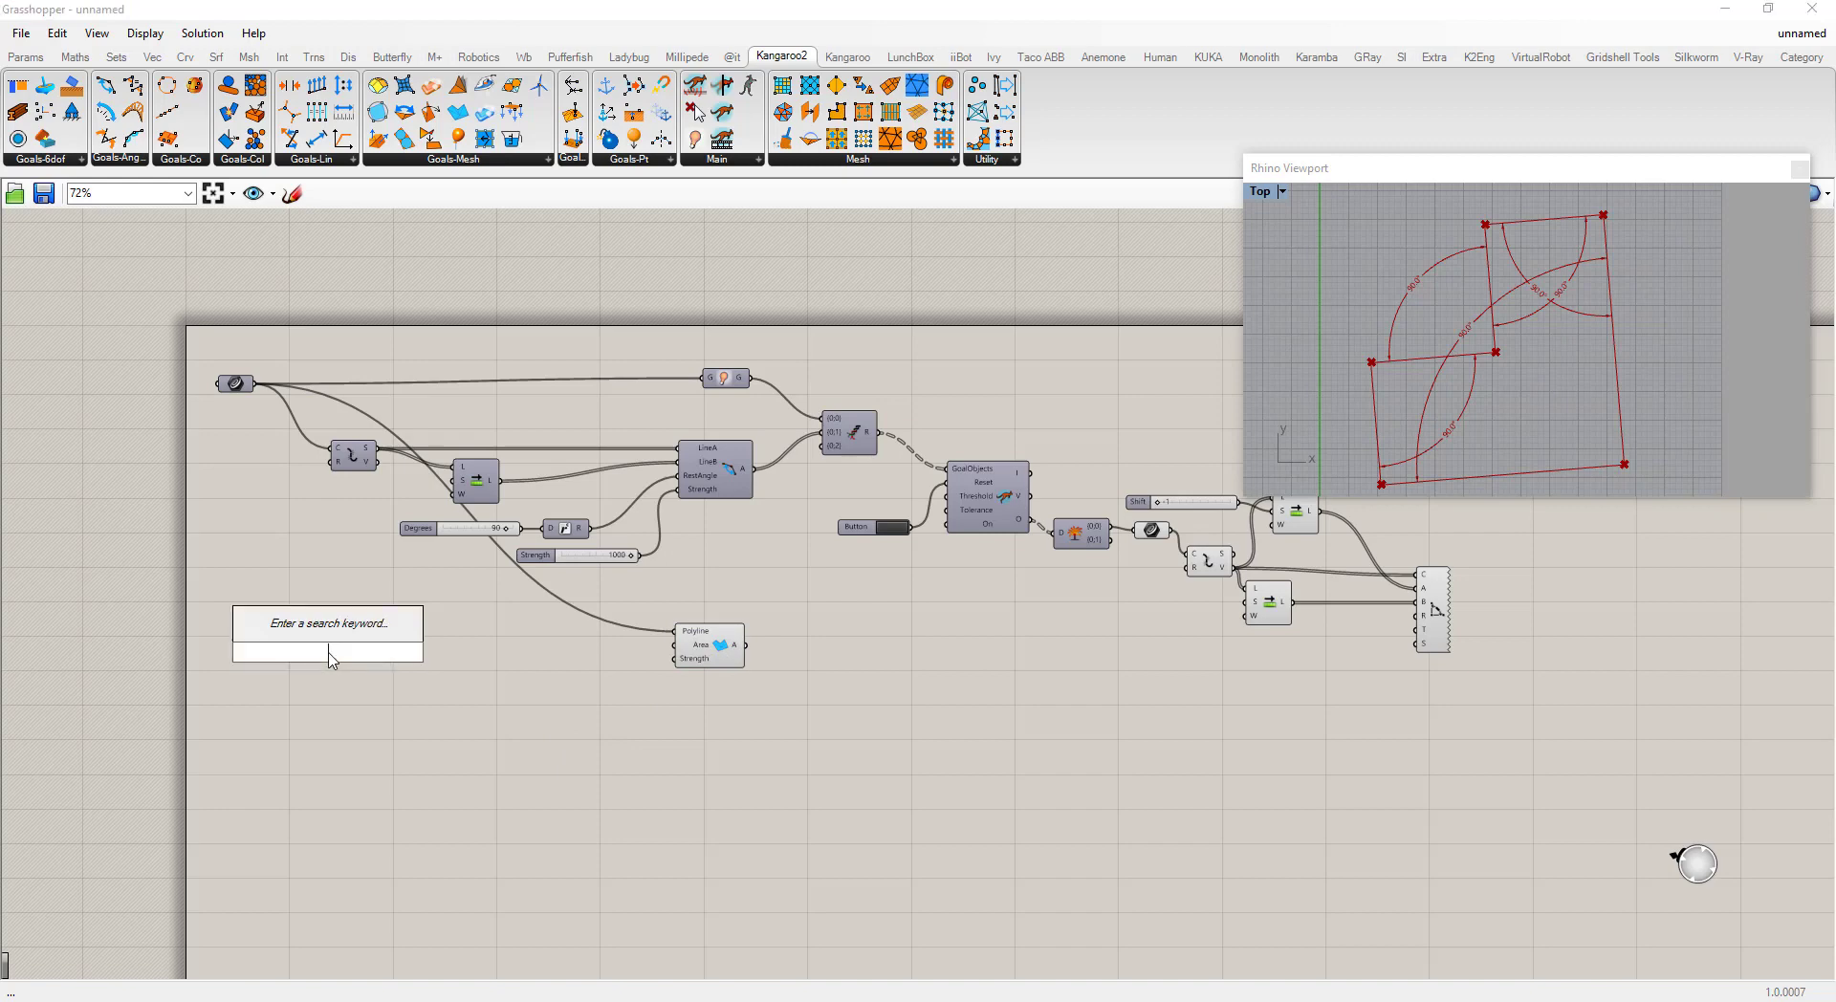
type("area")
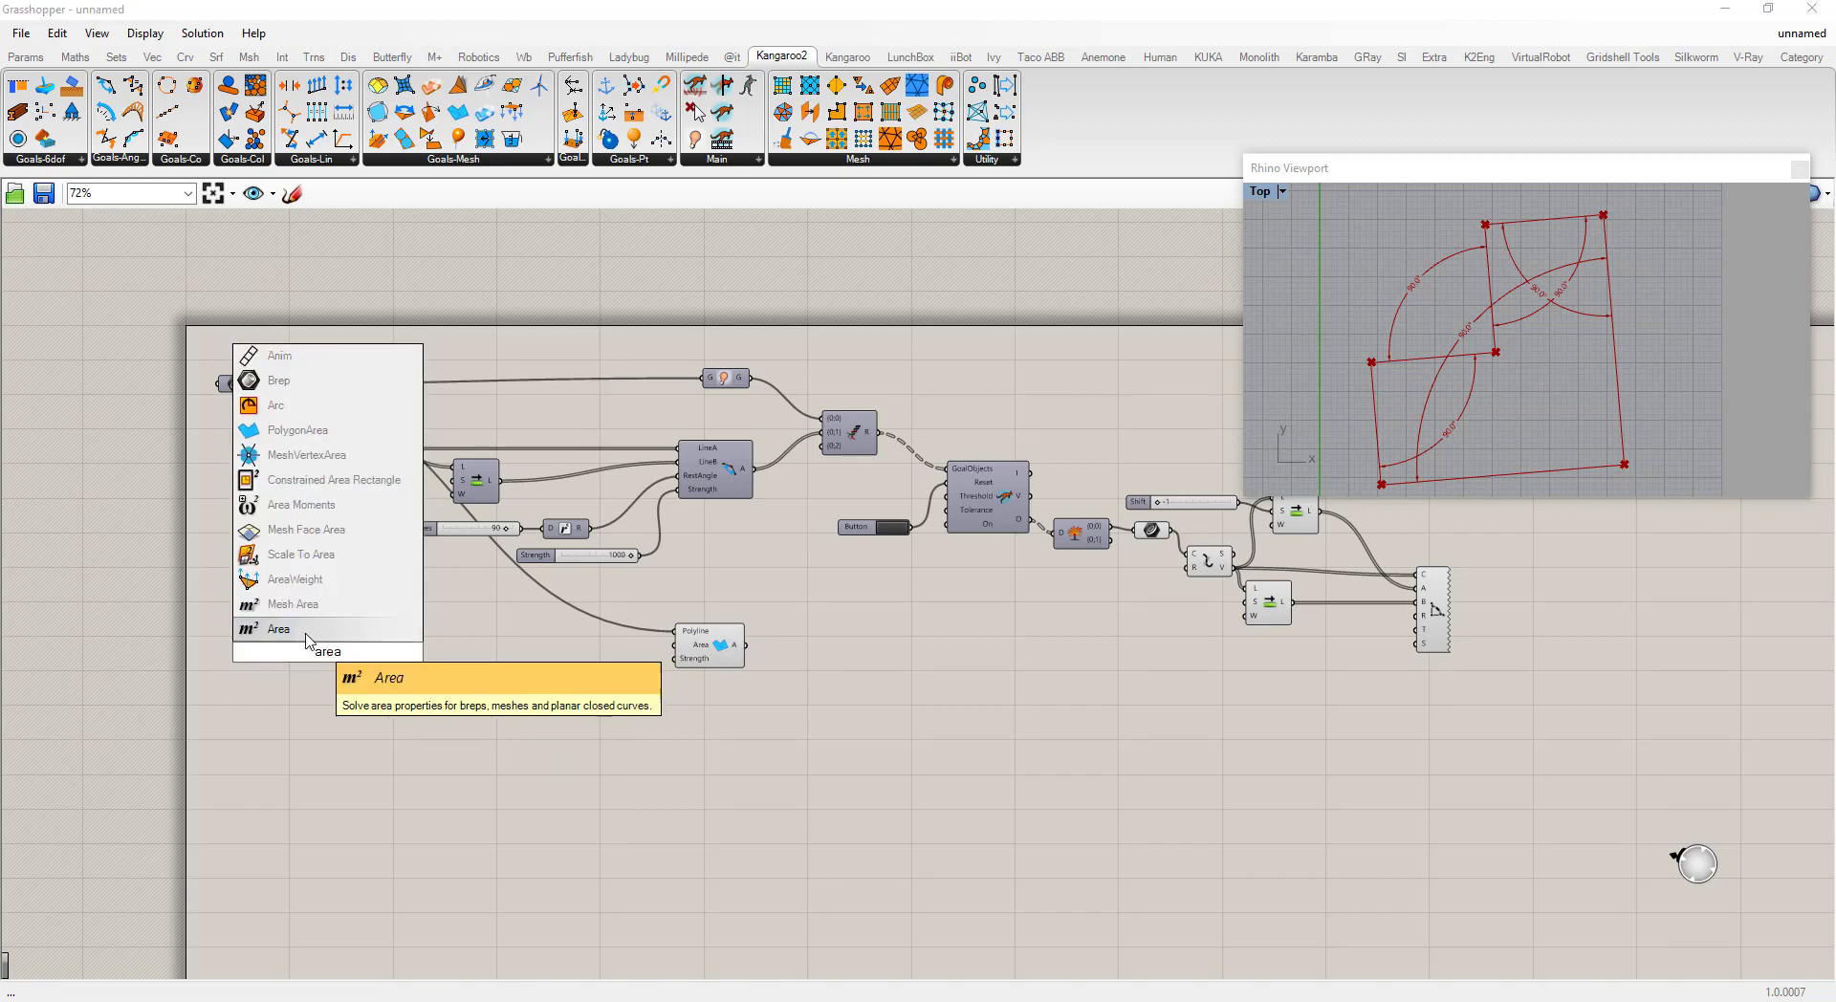
key("Return")
left_click_drag(256, 383, 308, 652)
mouse_move(345, 649)
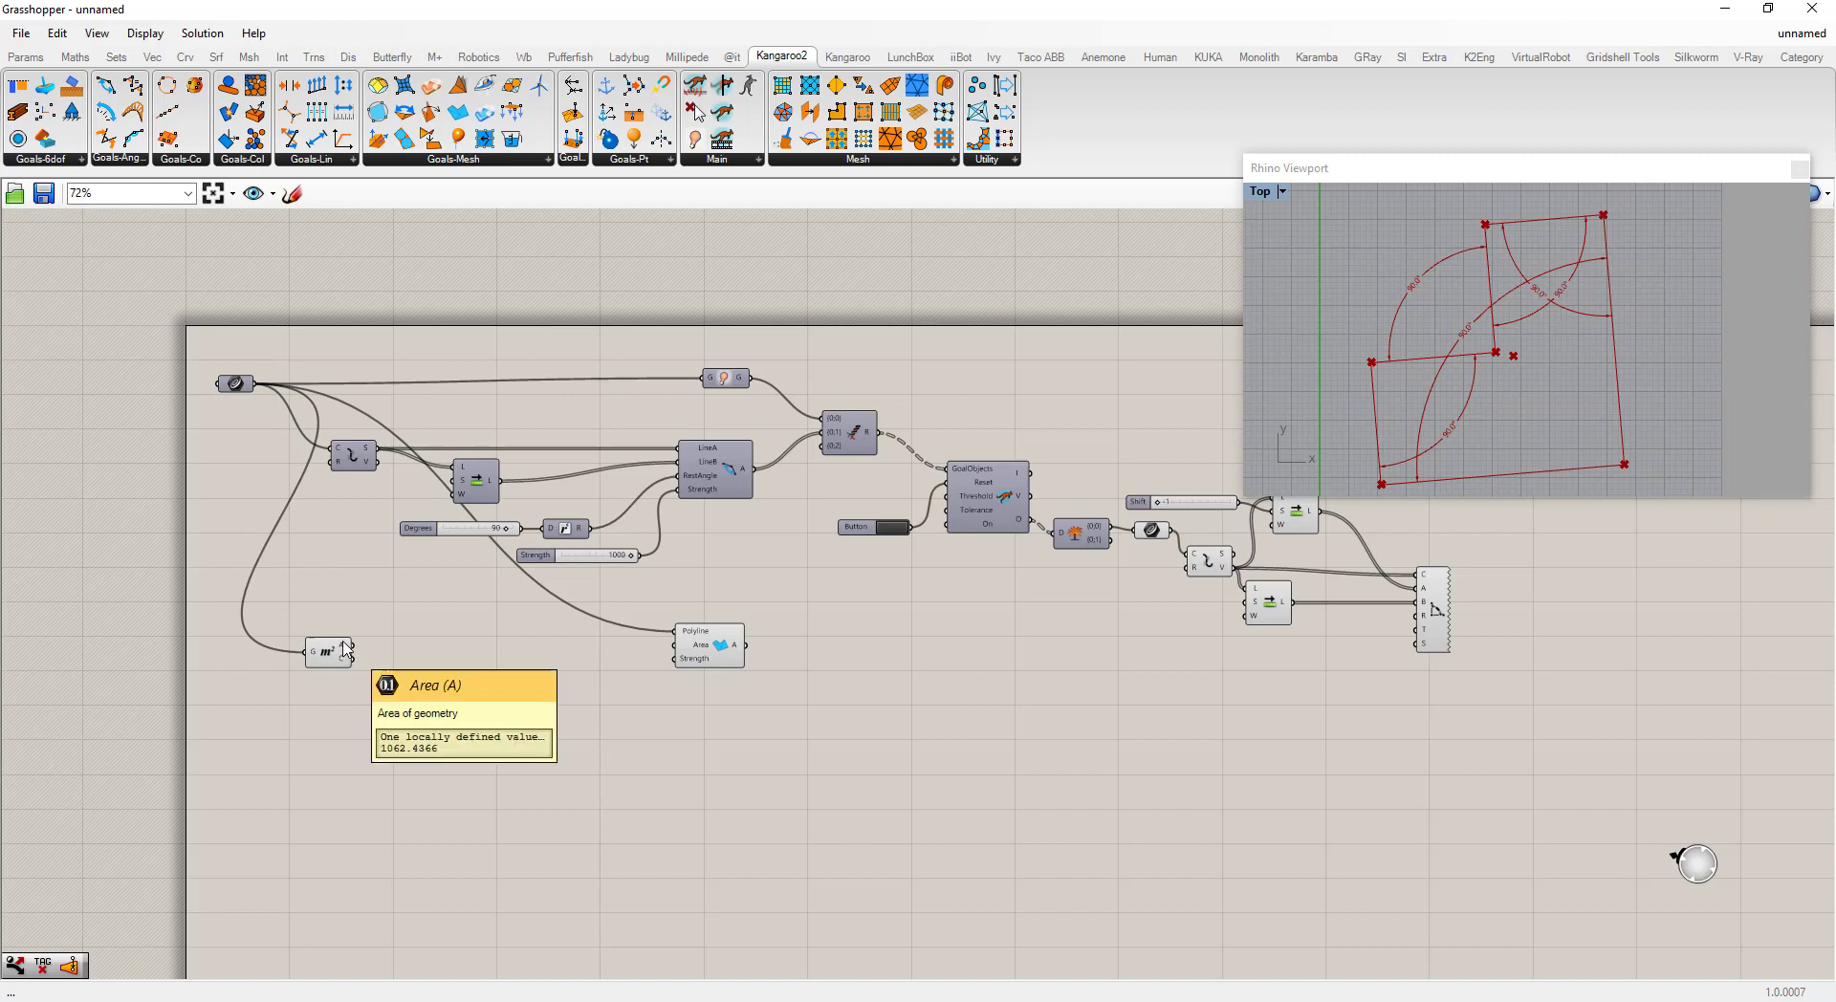
Step: Connect a 1000 number slider to PolygonArea's Area input and wire the goal into the {0;1} branch of the goal-collecting component
double_click(470, 656)
type("1000")
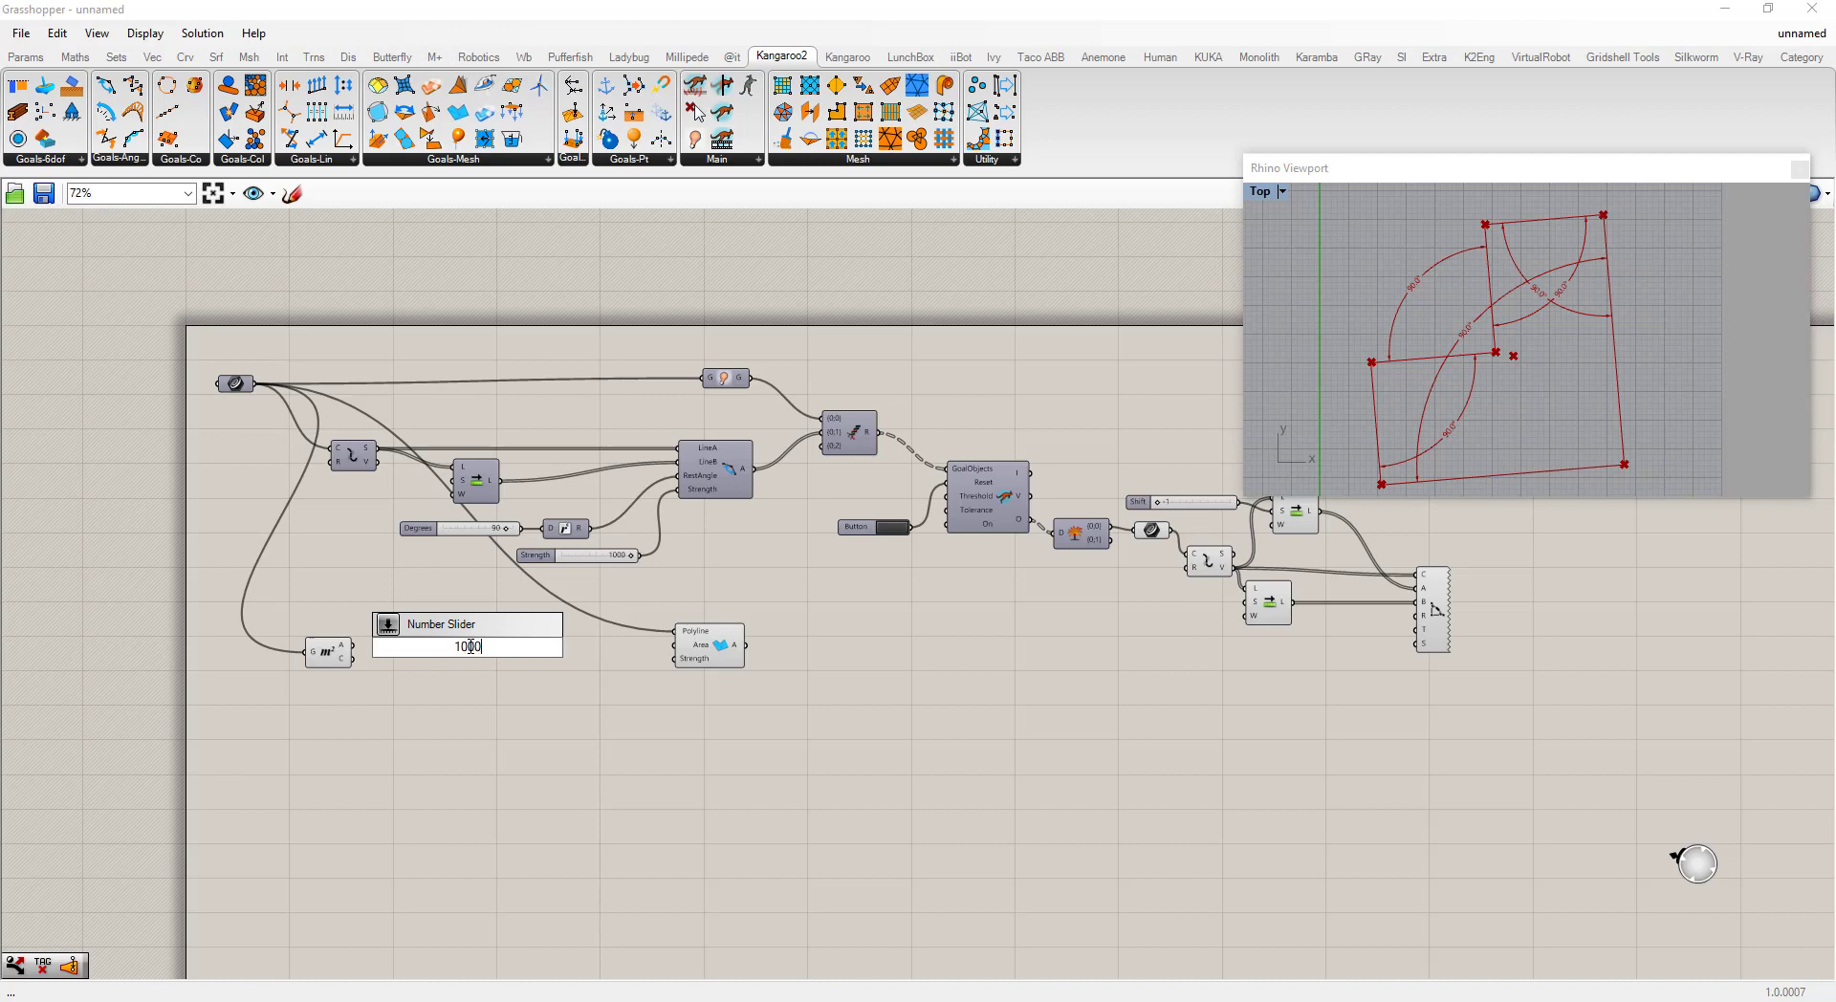
key("Return")
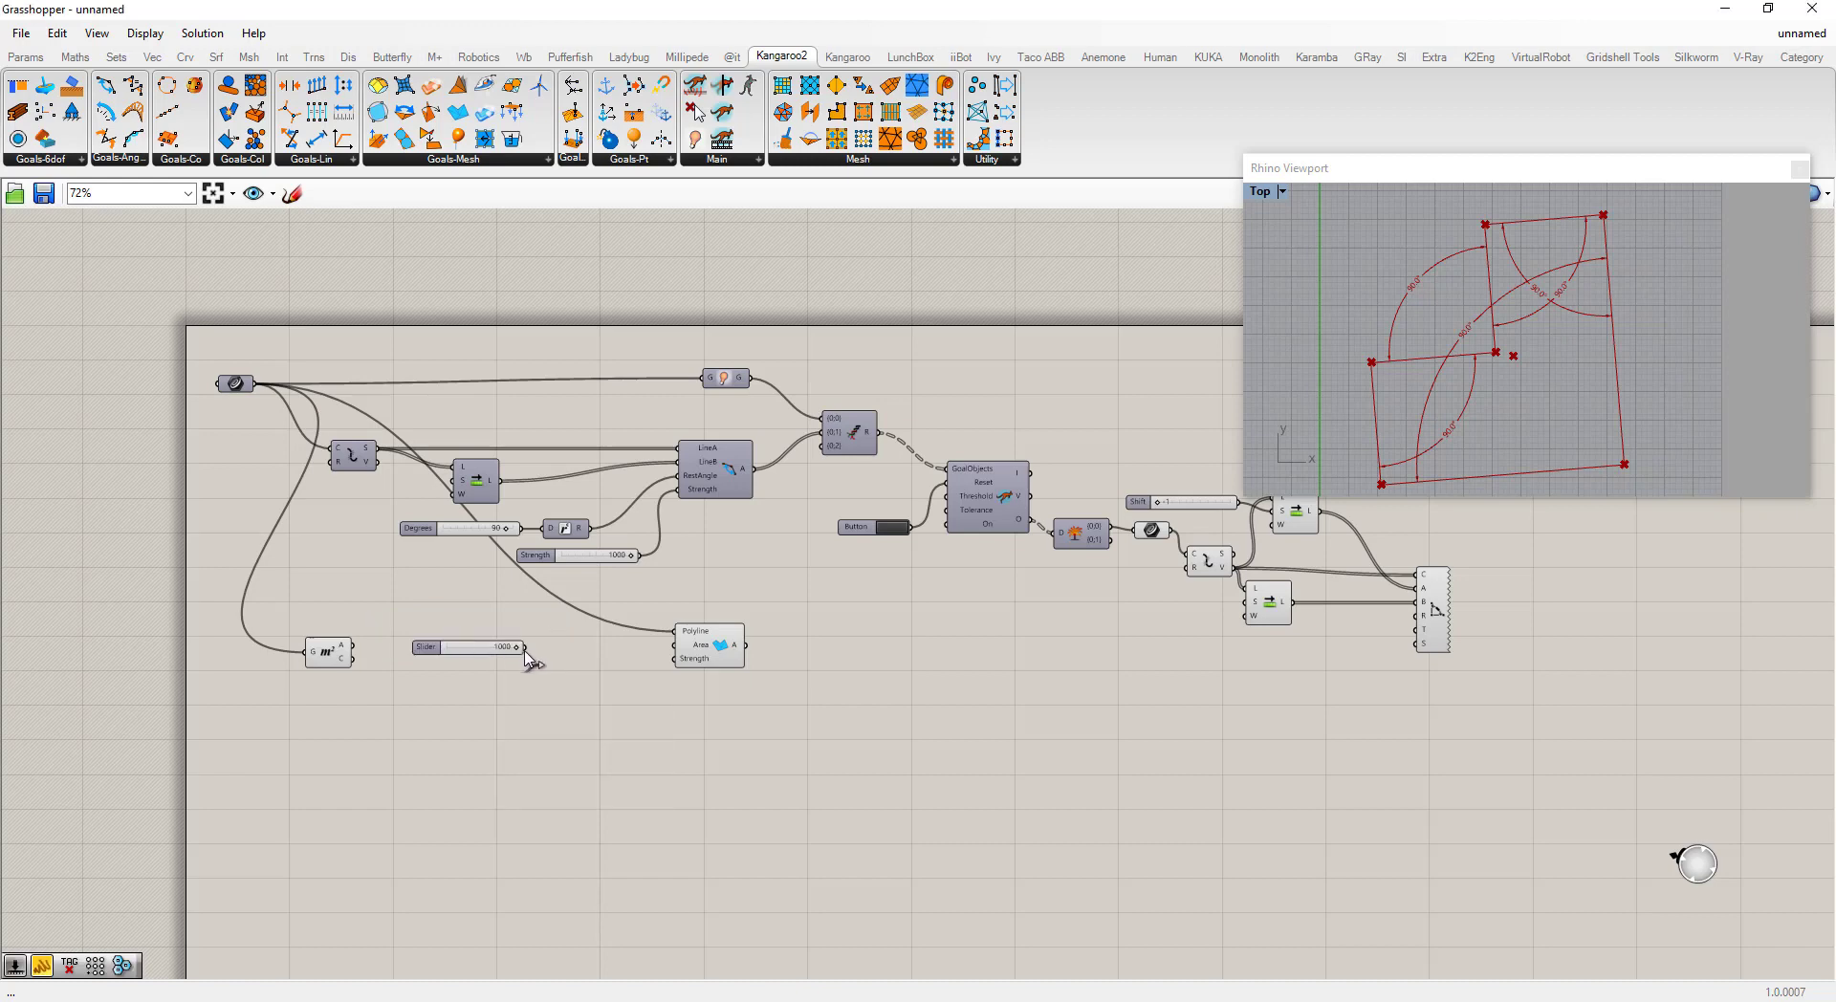
left_click_drag(525, 647, 822, 432)
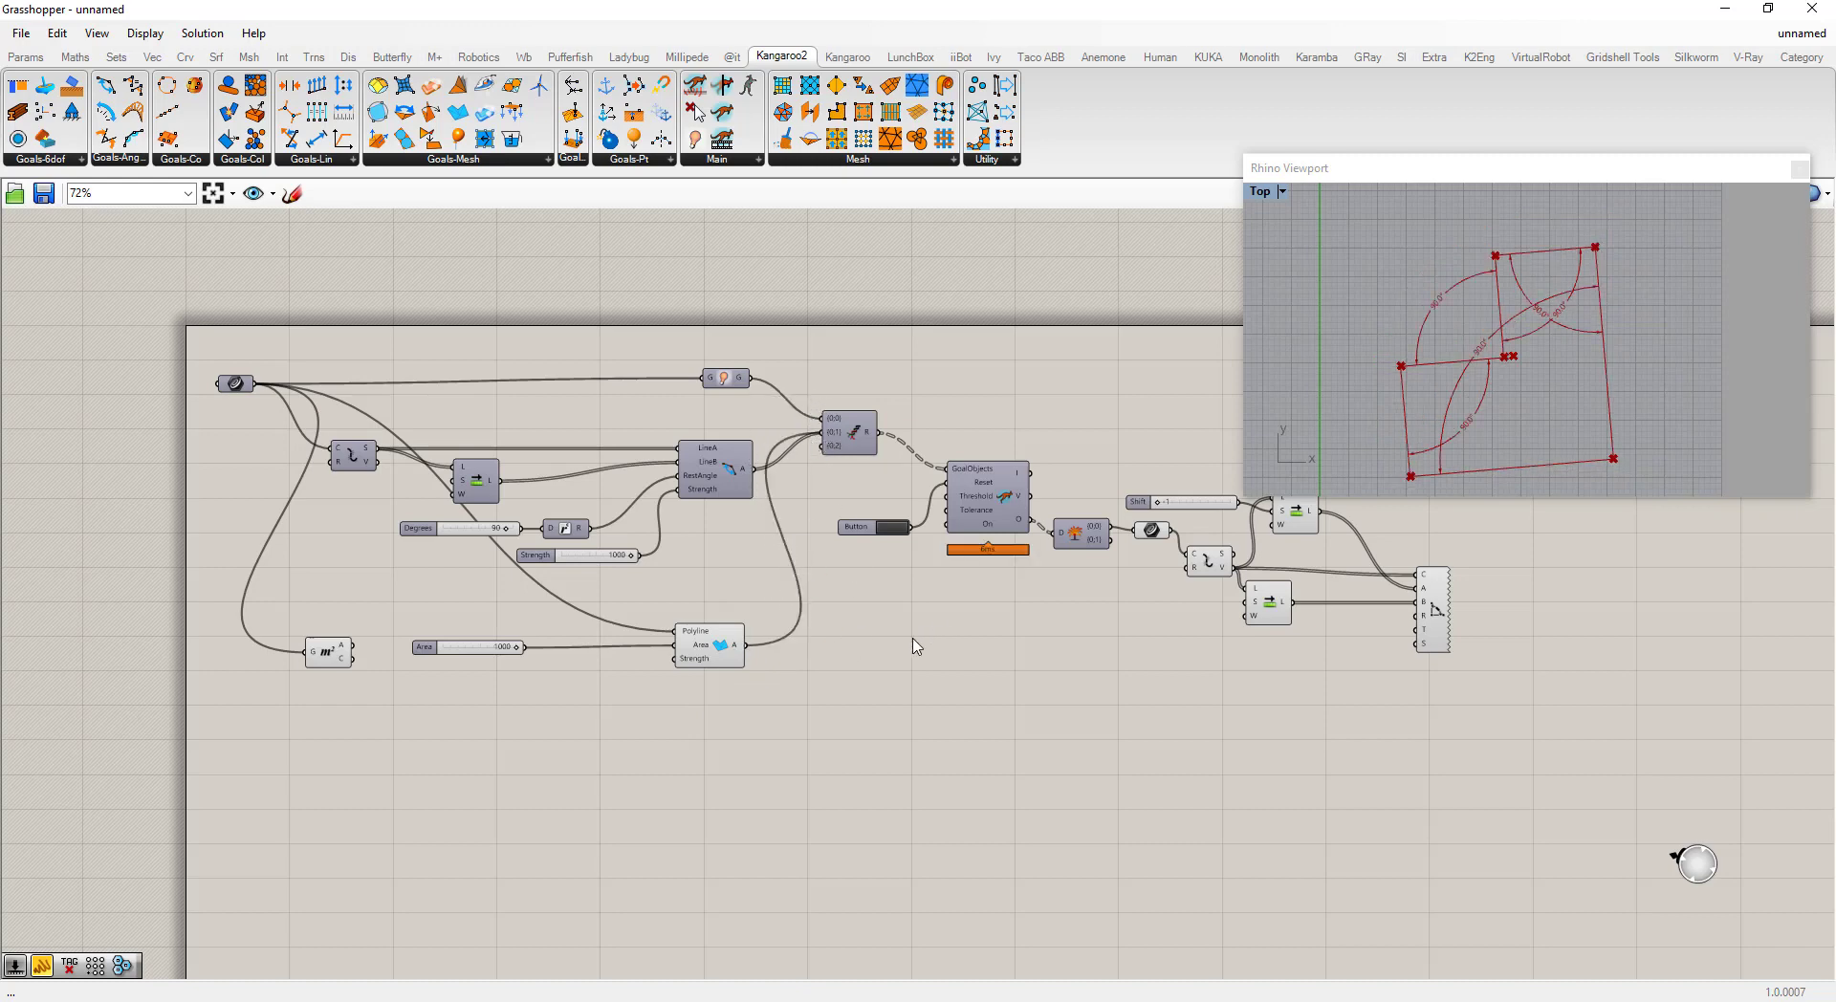
Step: Add a second Area component beneath the output Explode and connect the output Curve parameter to its Geometry input
scroll(913, 646, "up", 2)
scroll(416, 690, "down", 1)
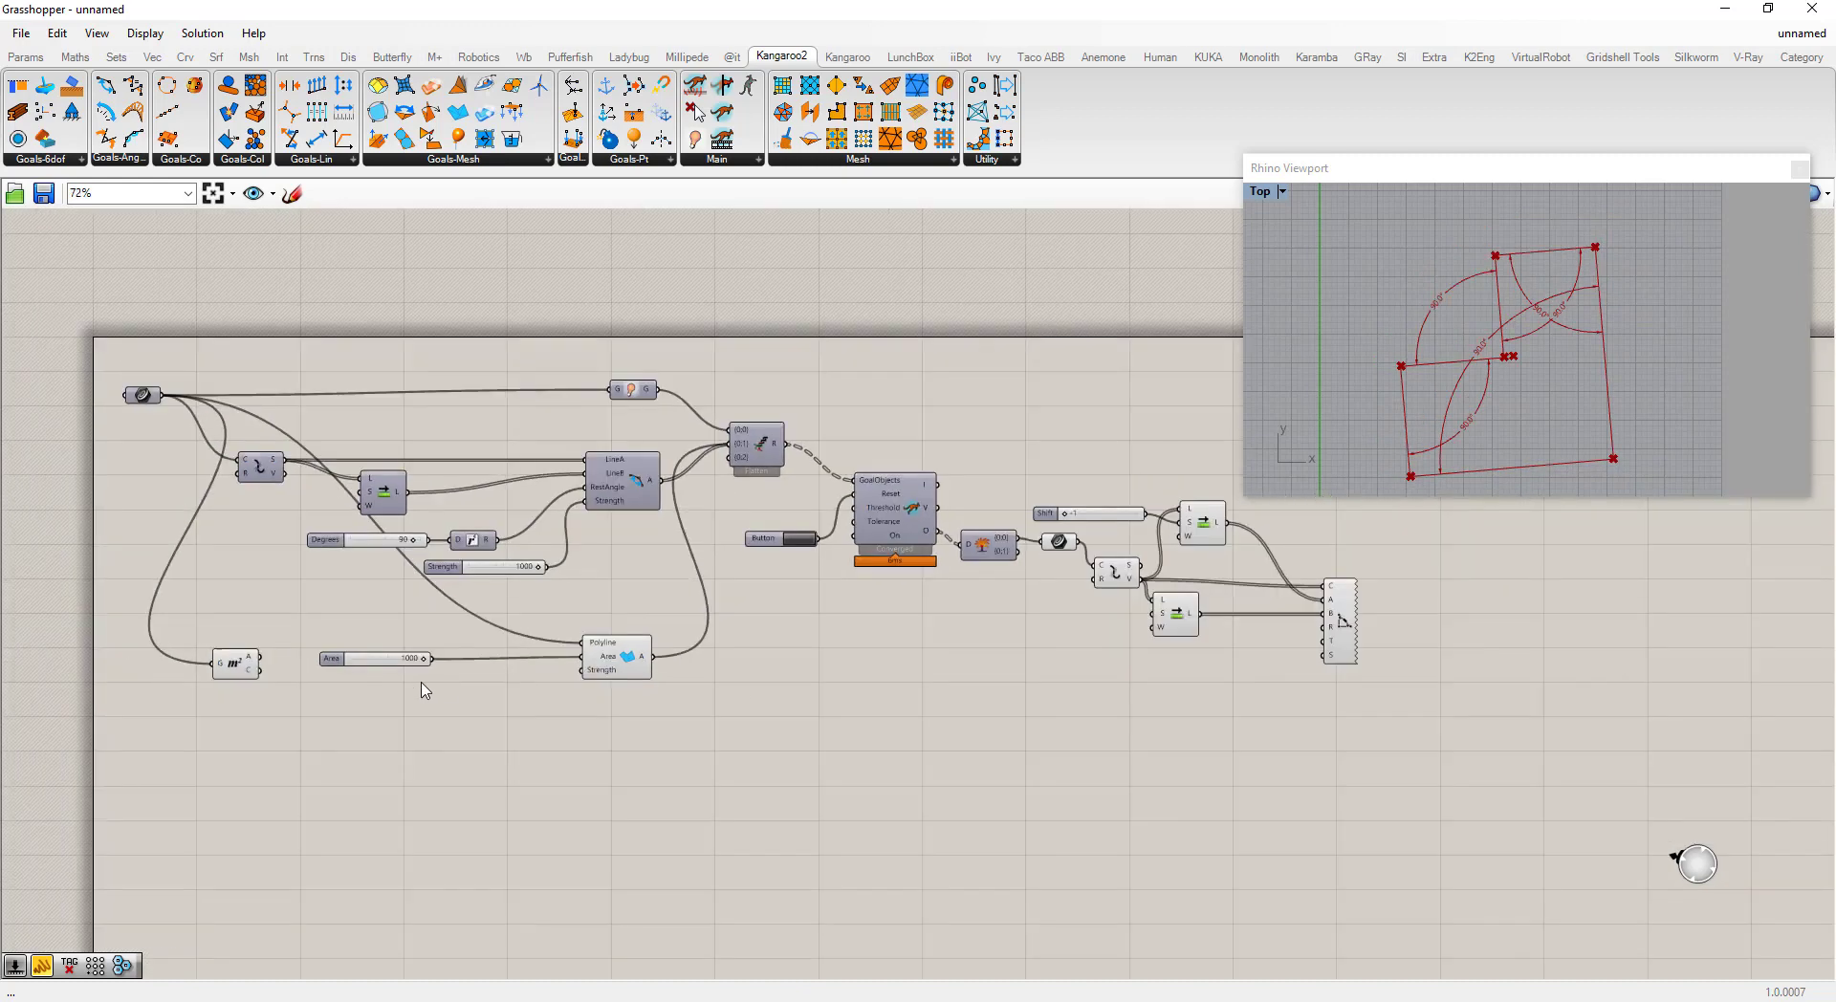
scroll(1243, 677, "up", 3)
double_click(991, 647)
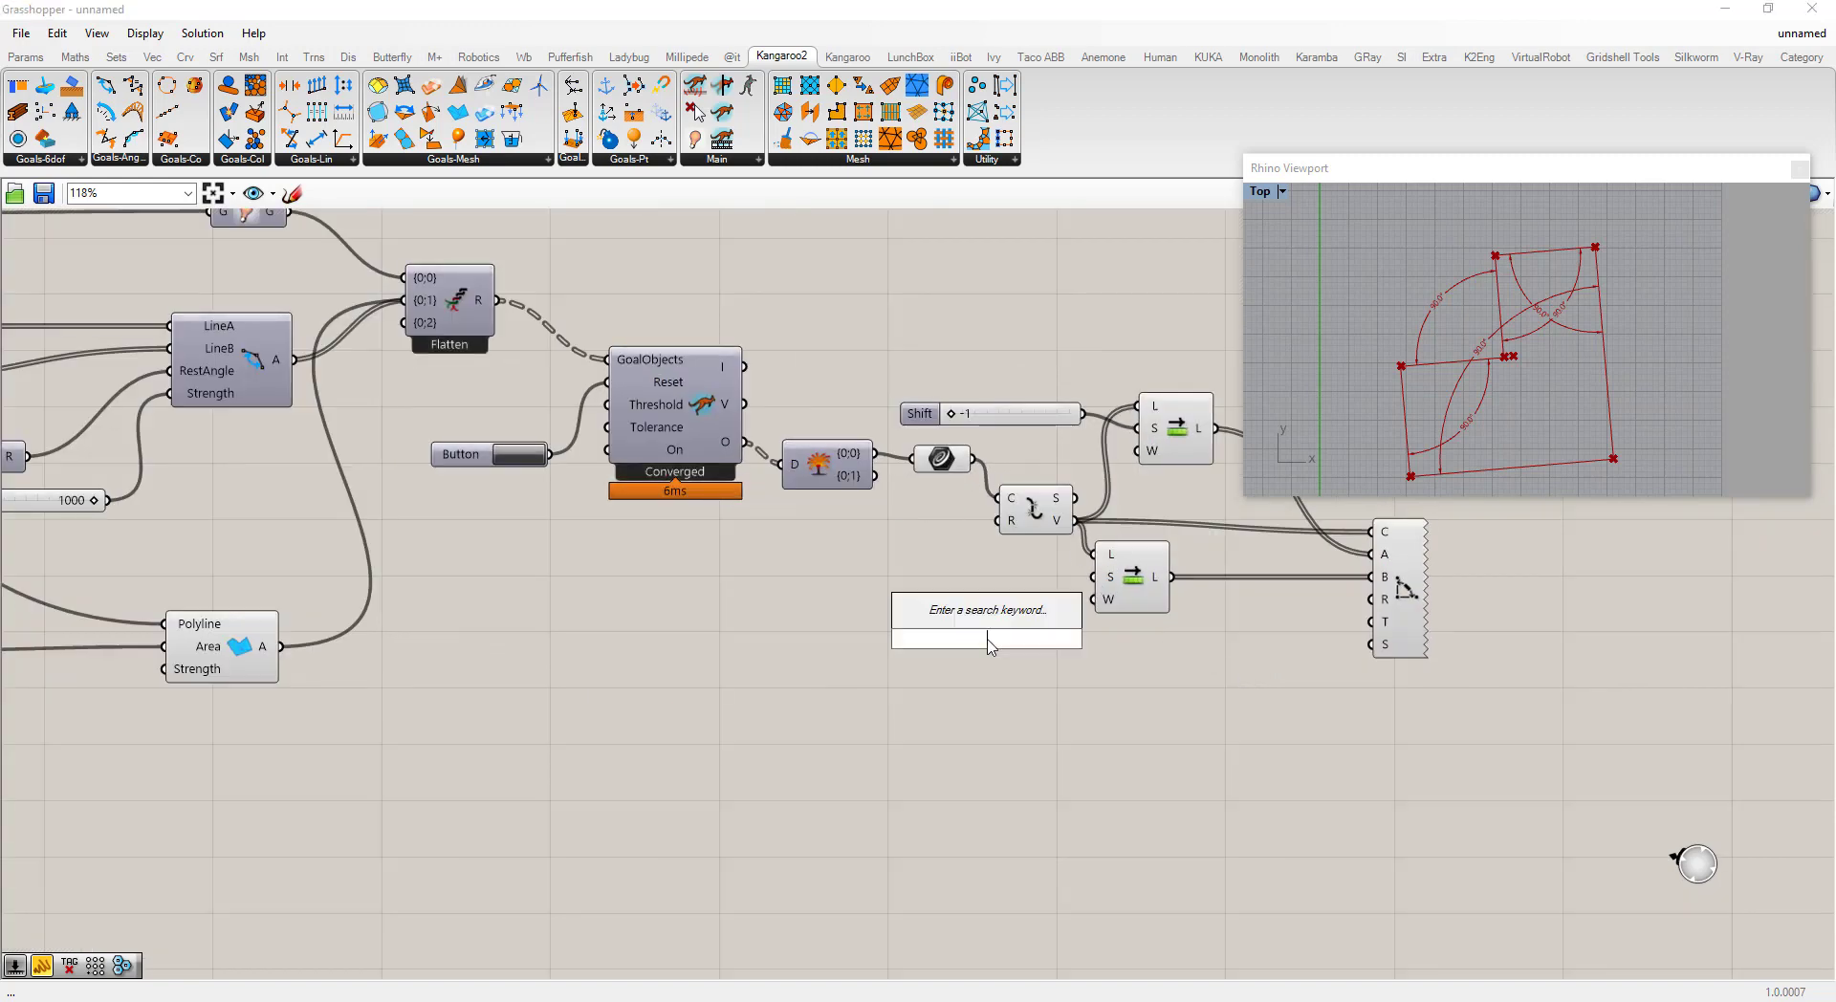
type("area")
left_click(937, 613)
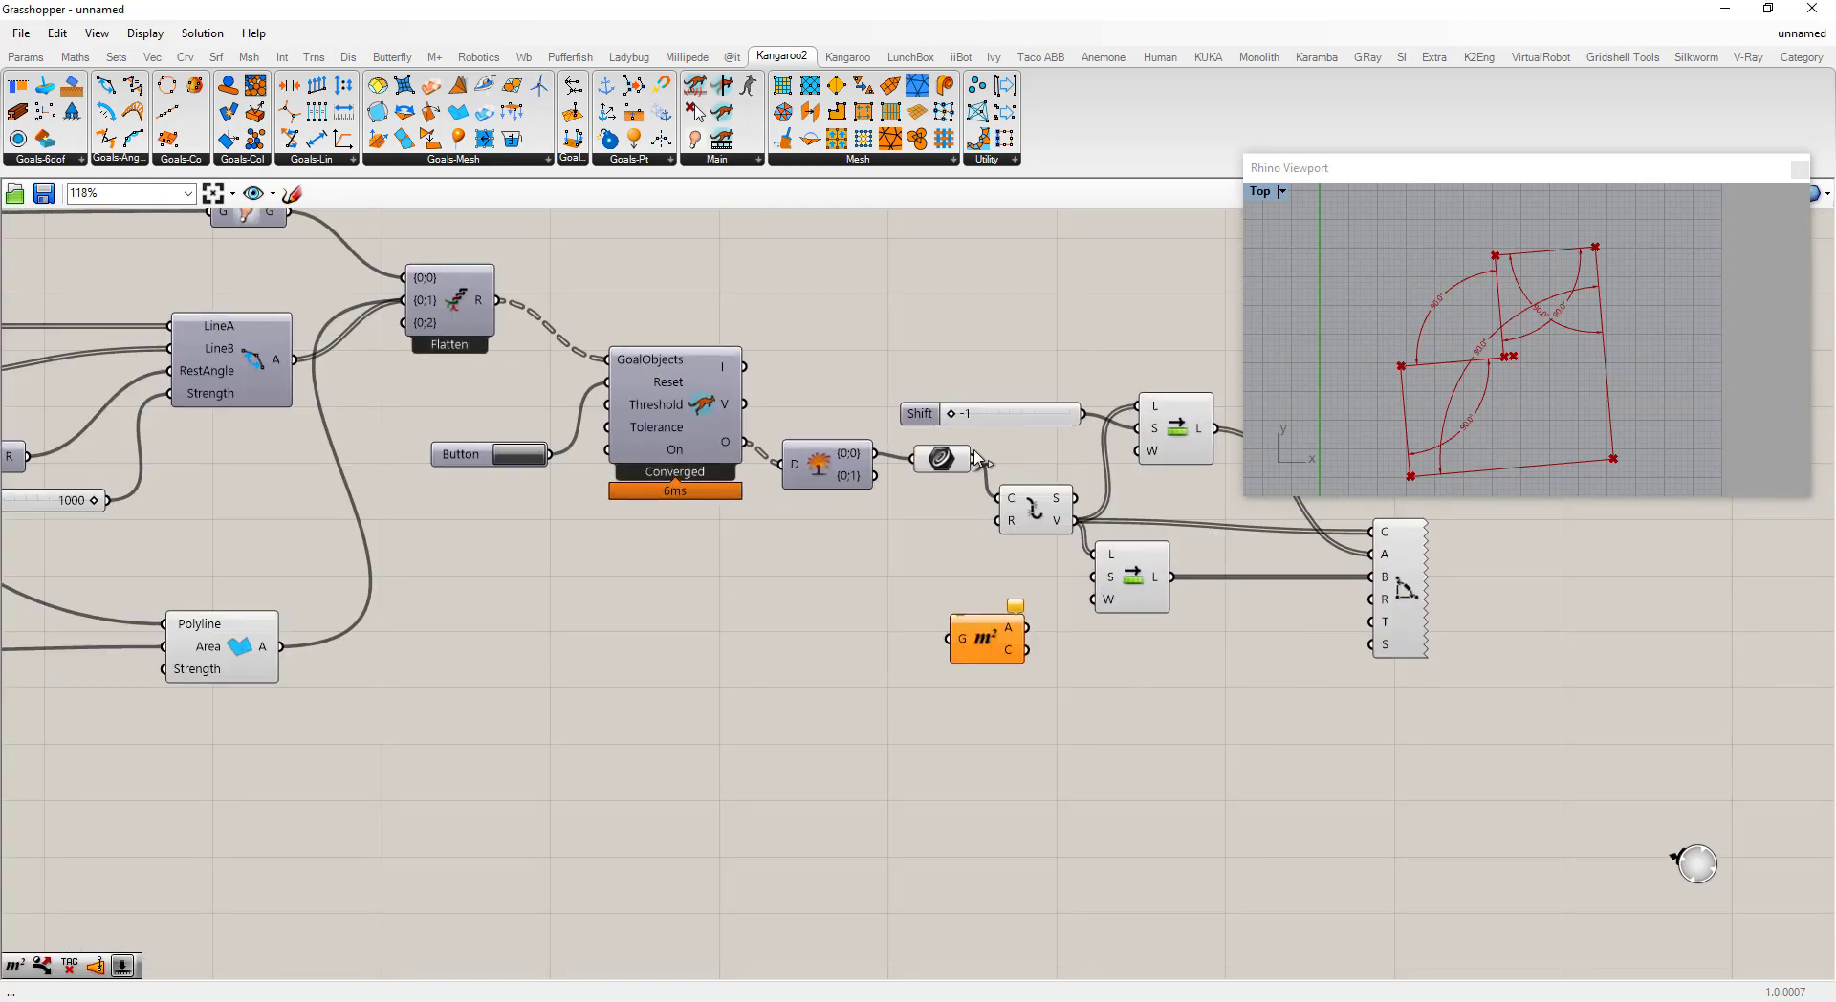
left_click_drag(972, 459, 998, 706)
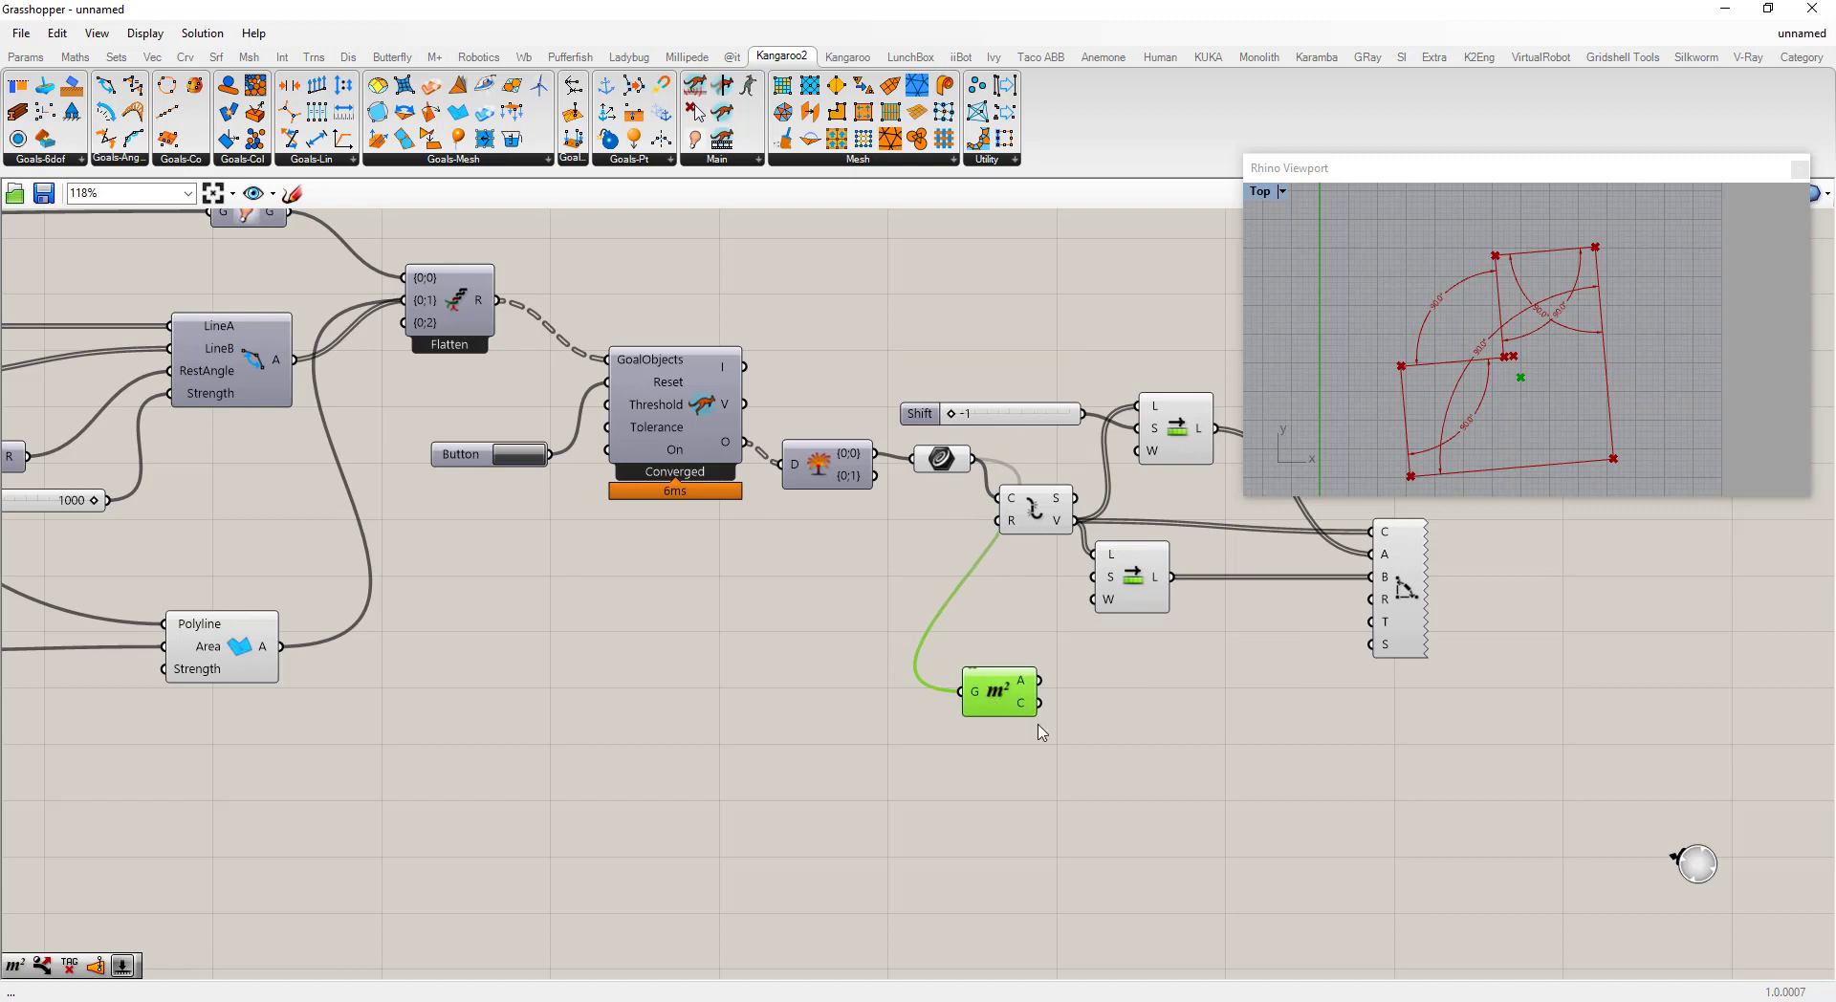
left_click(1143, 714)
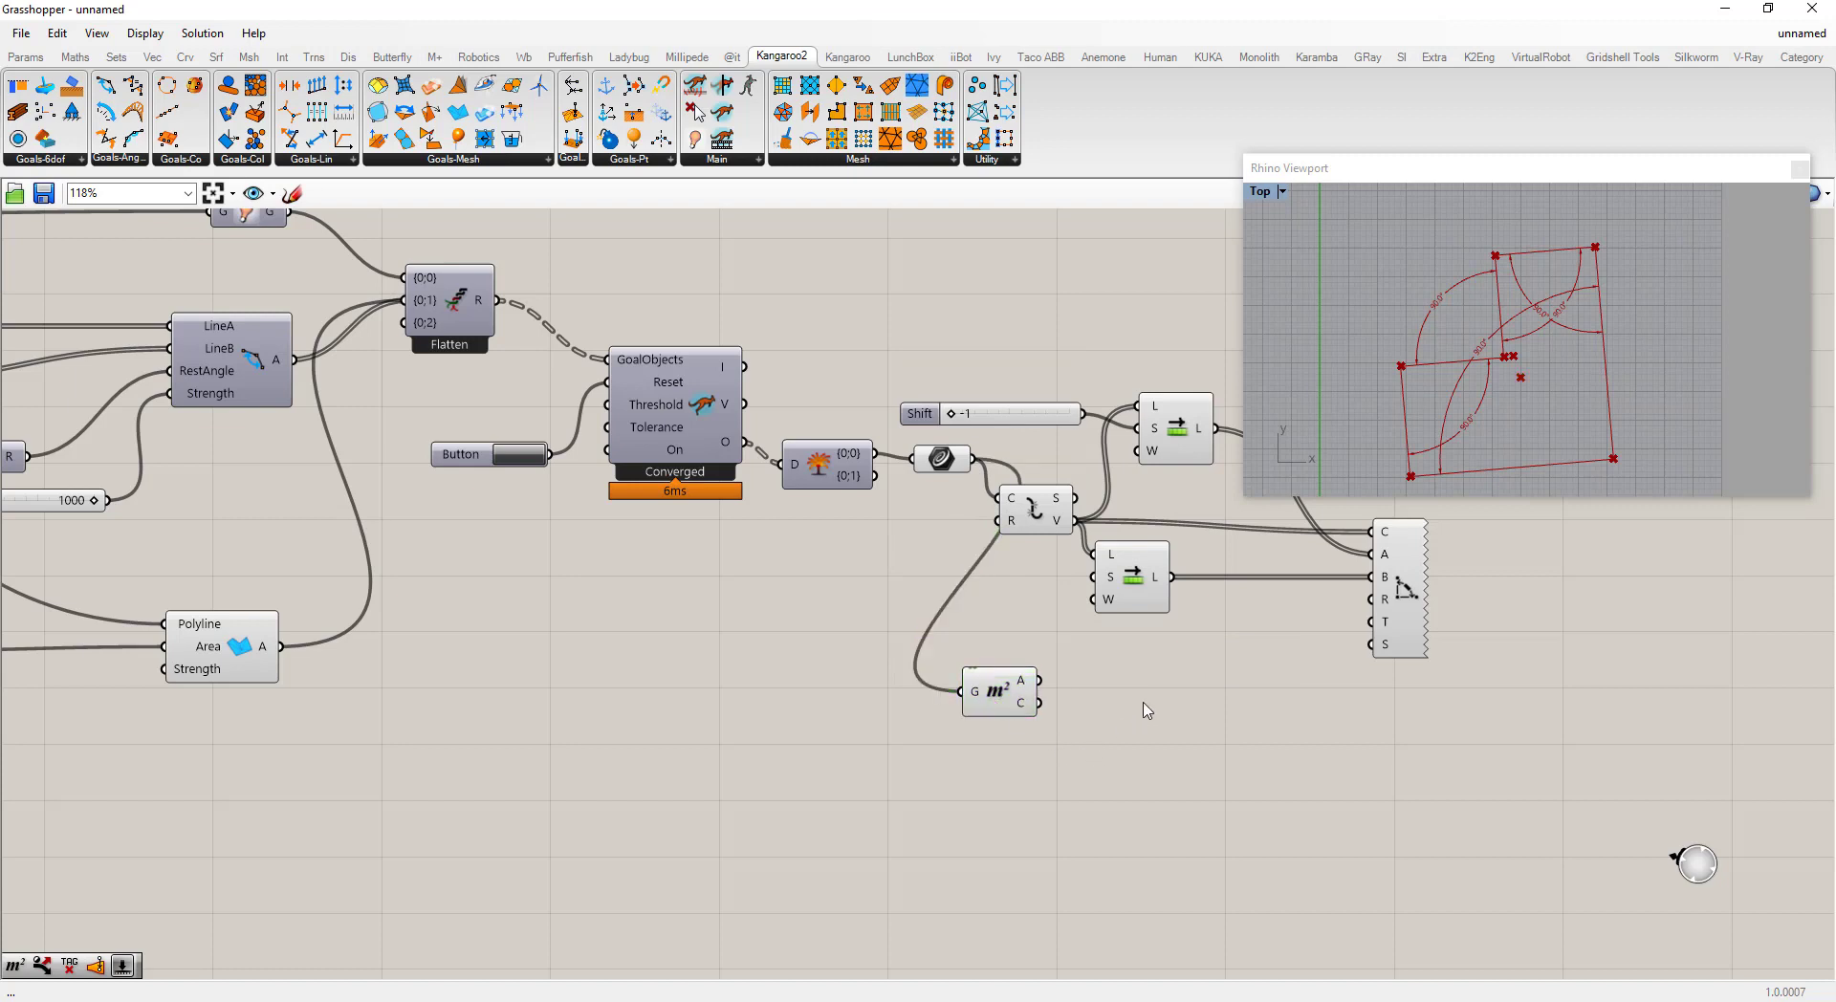
Step: Add a Text Tag component beside the output Area component, wiring its Centroid to Location and its Area to Text
double_click(1150, 709)
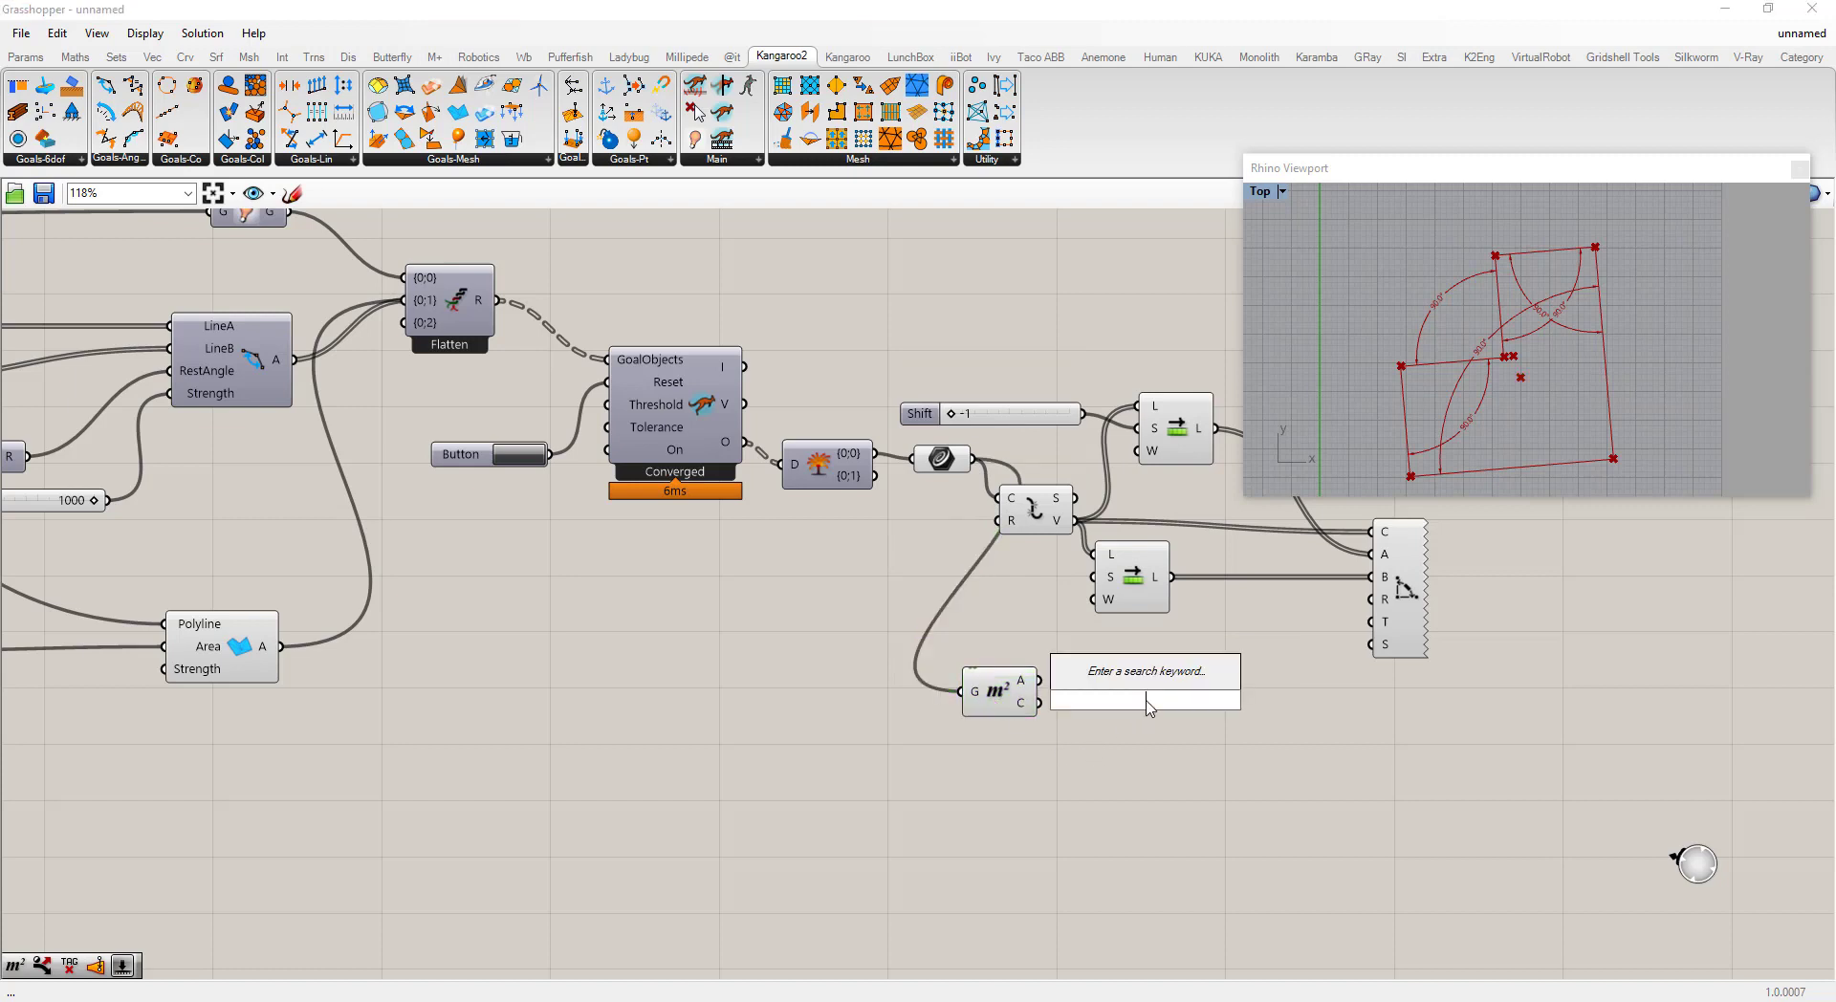
type("tag")
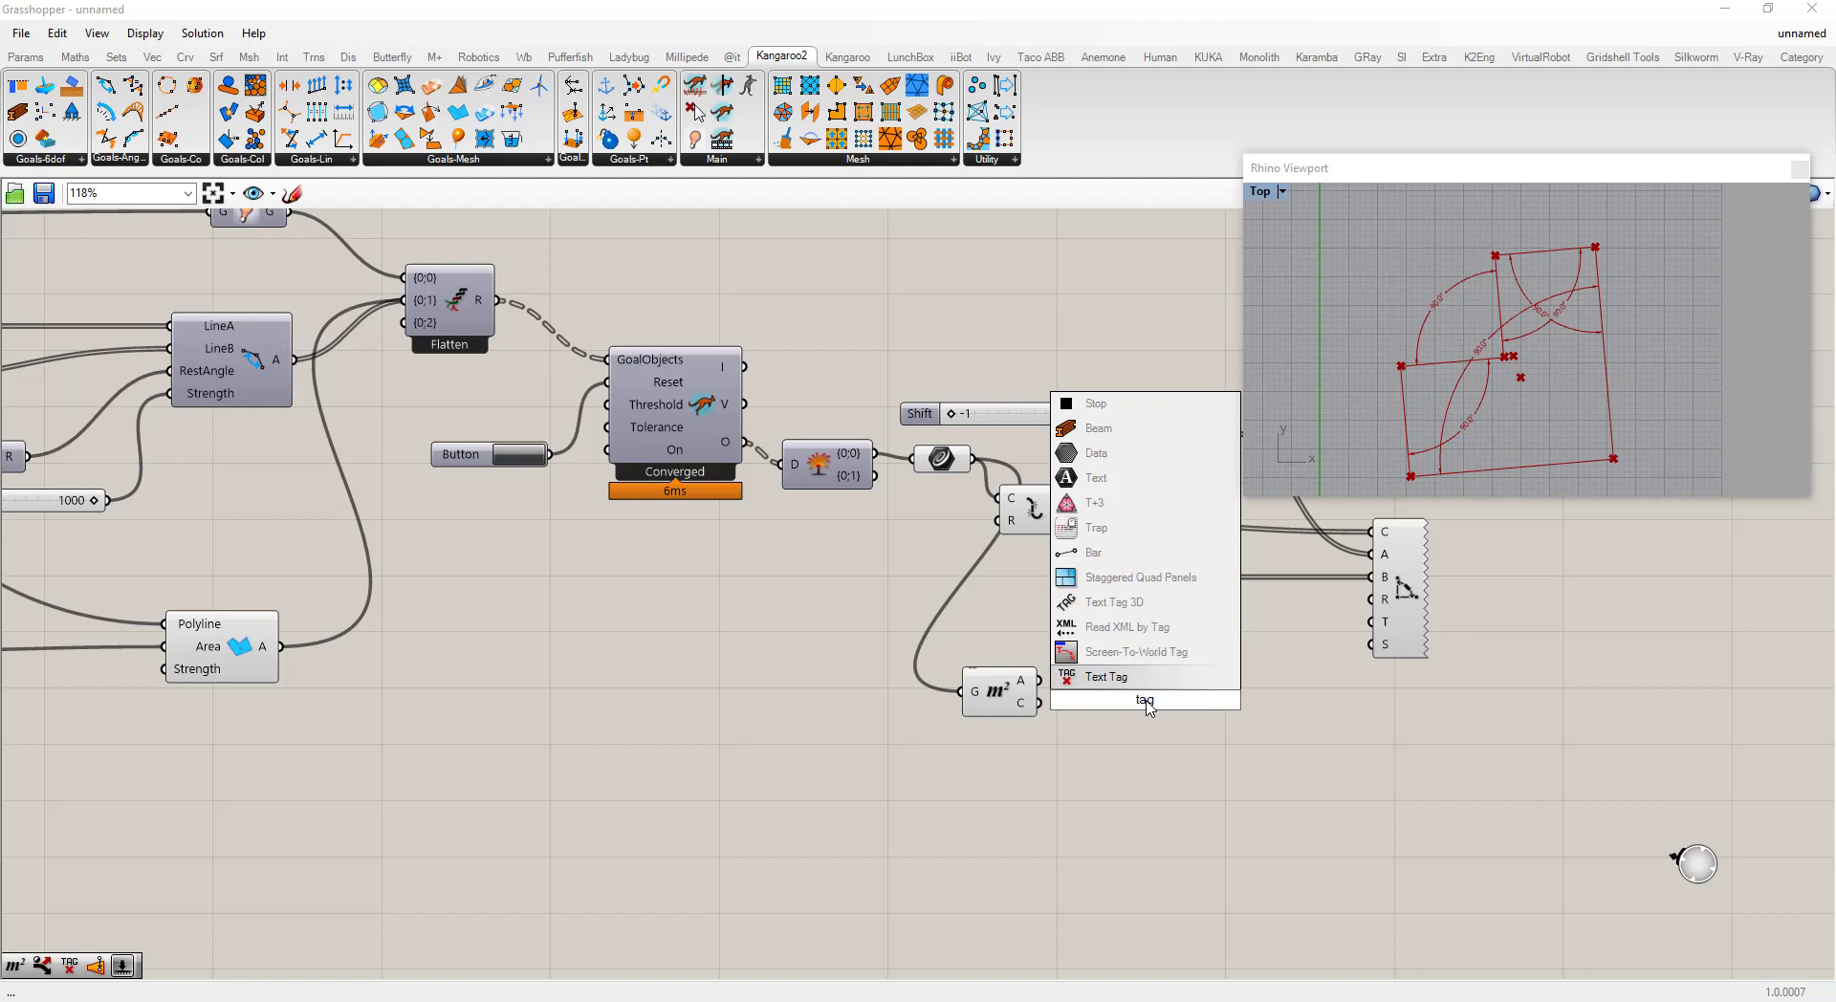
left_click(1095, 677)
left_click_drag(1039, 702, 1151, 677)
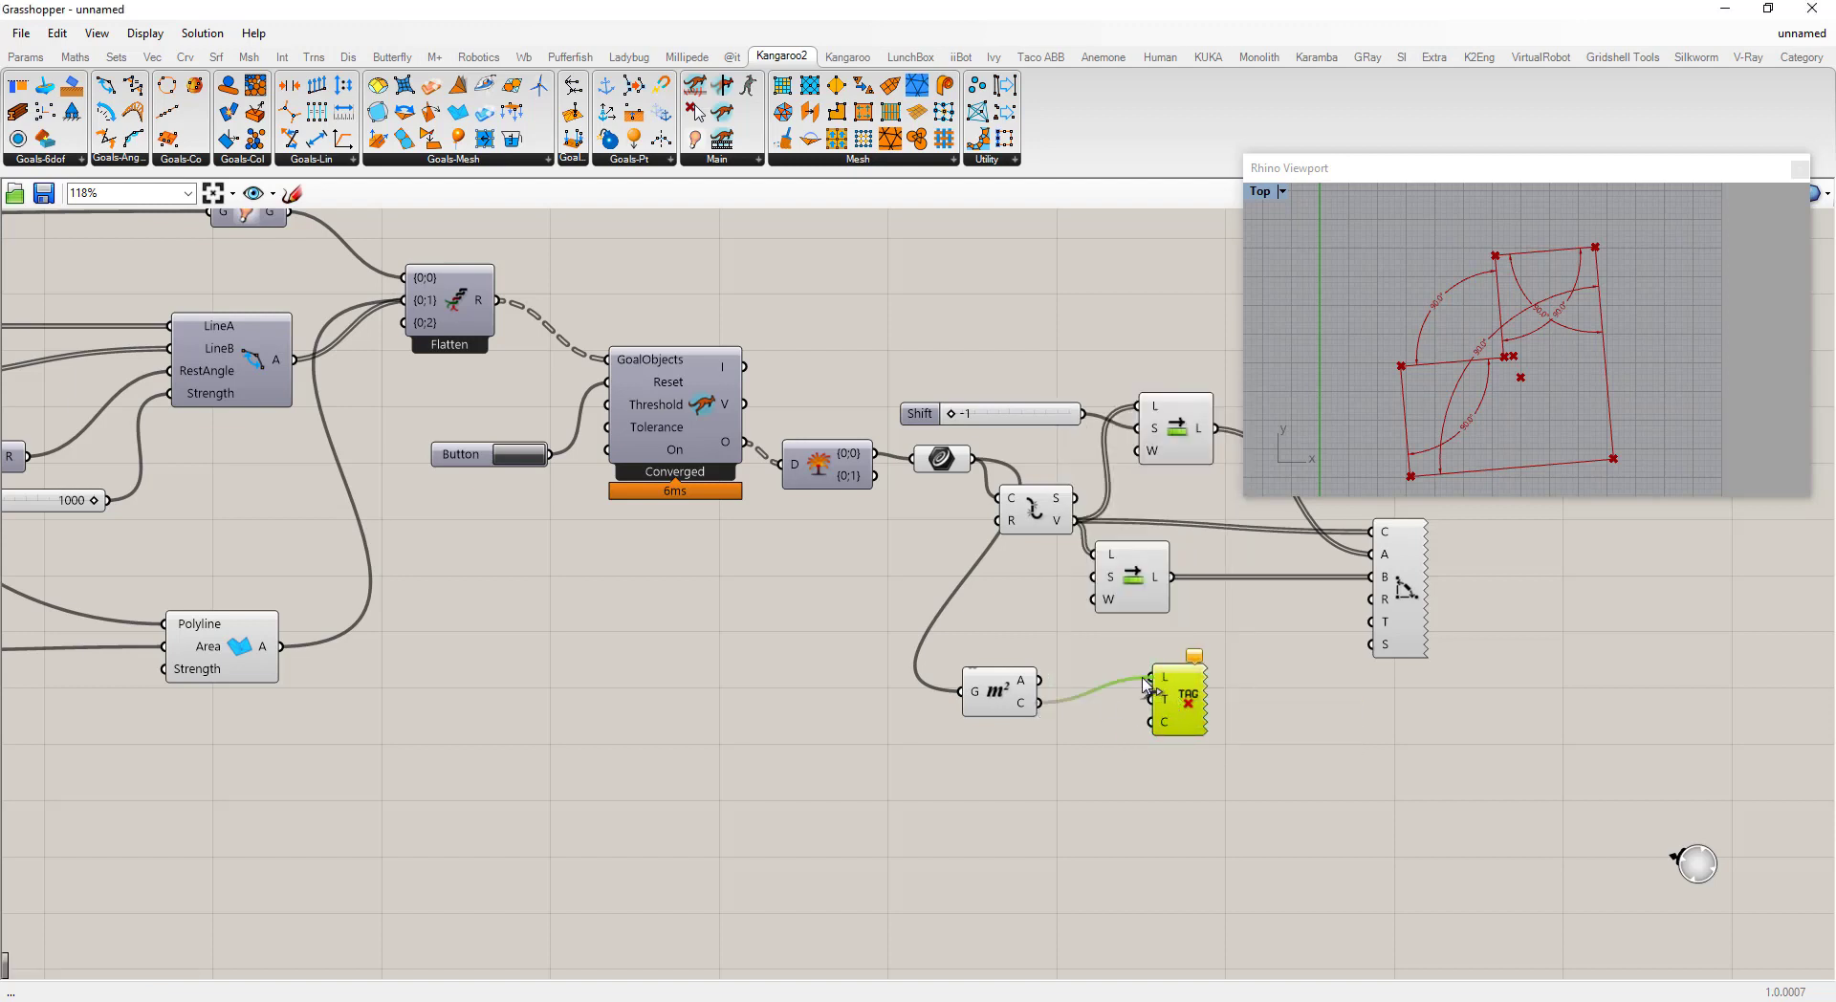
left_click_drag(1040, 680, 1151, 699)
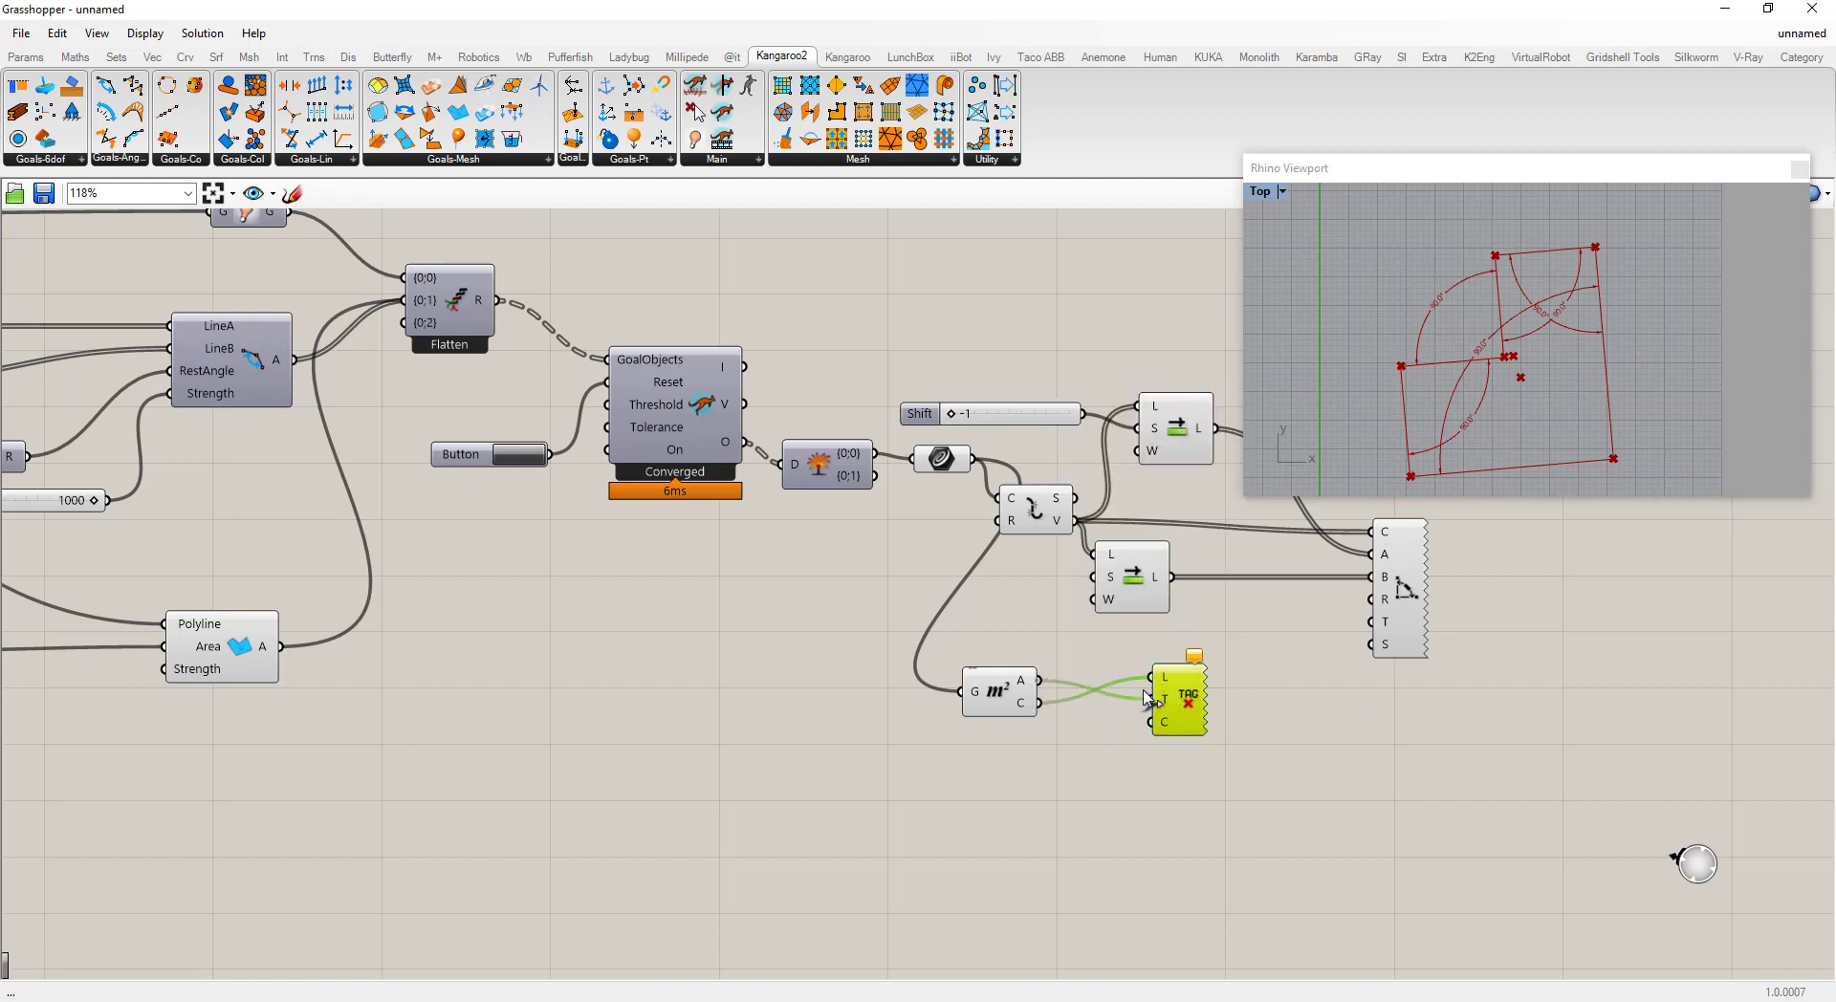
Step: Hide the output Area component's preview so its centroid marker does not cover the area label in the viewport
left_click(1112, 757)
right_click(994, 691)
left_click(1031, 728)
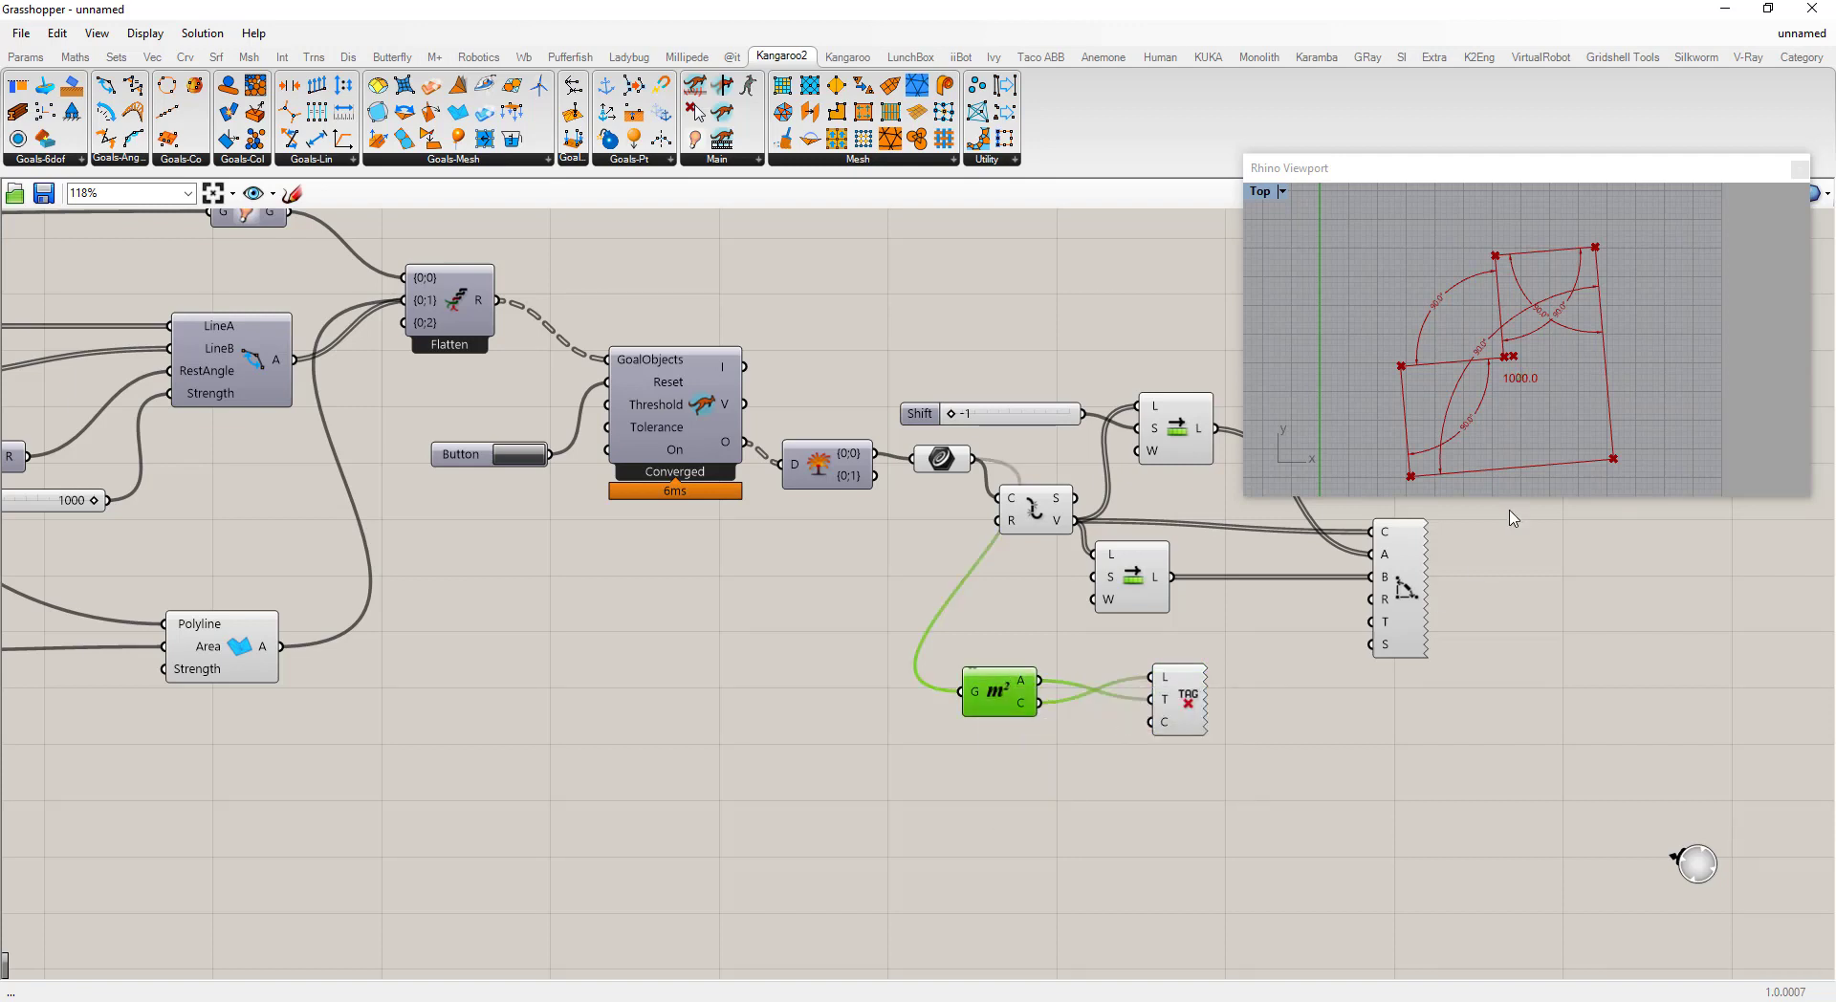
scroll(1520, 383, "up", 3)
scroll(1520, 382, "down", 4)
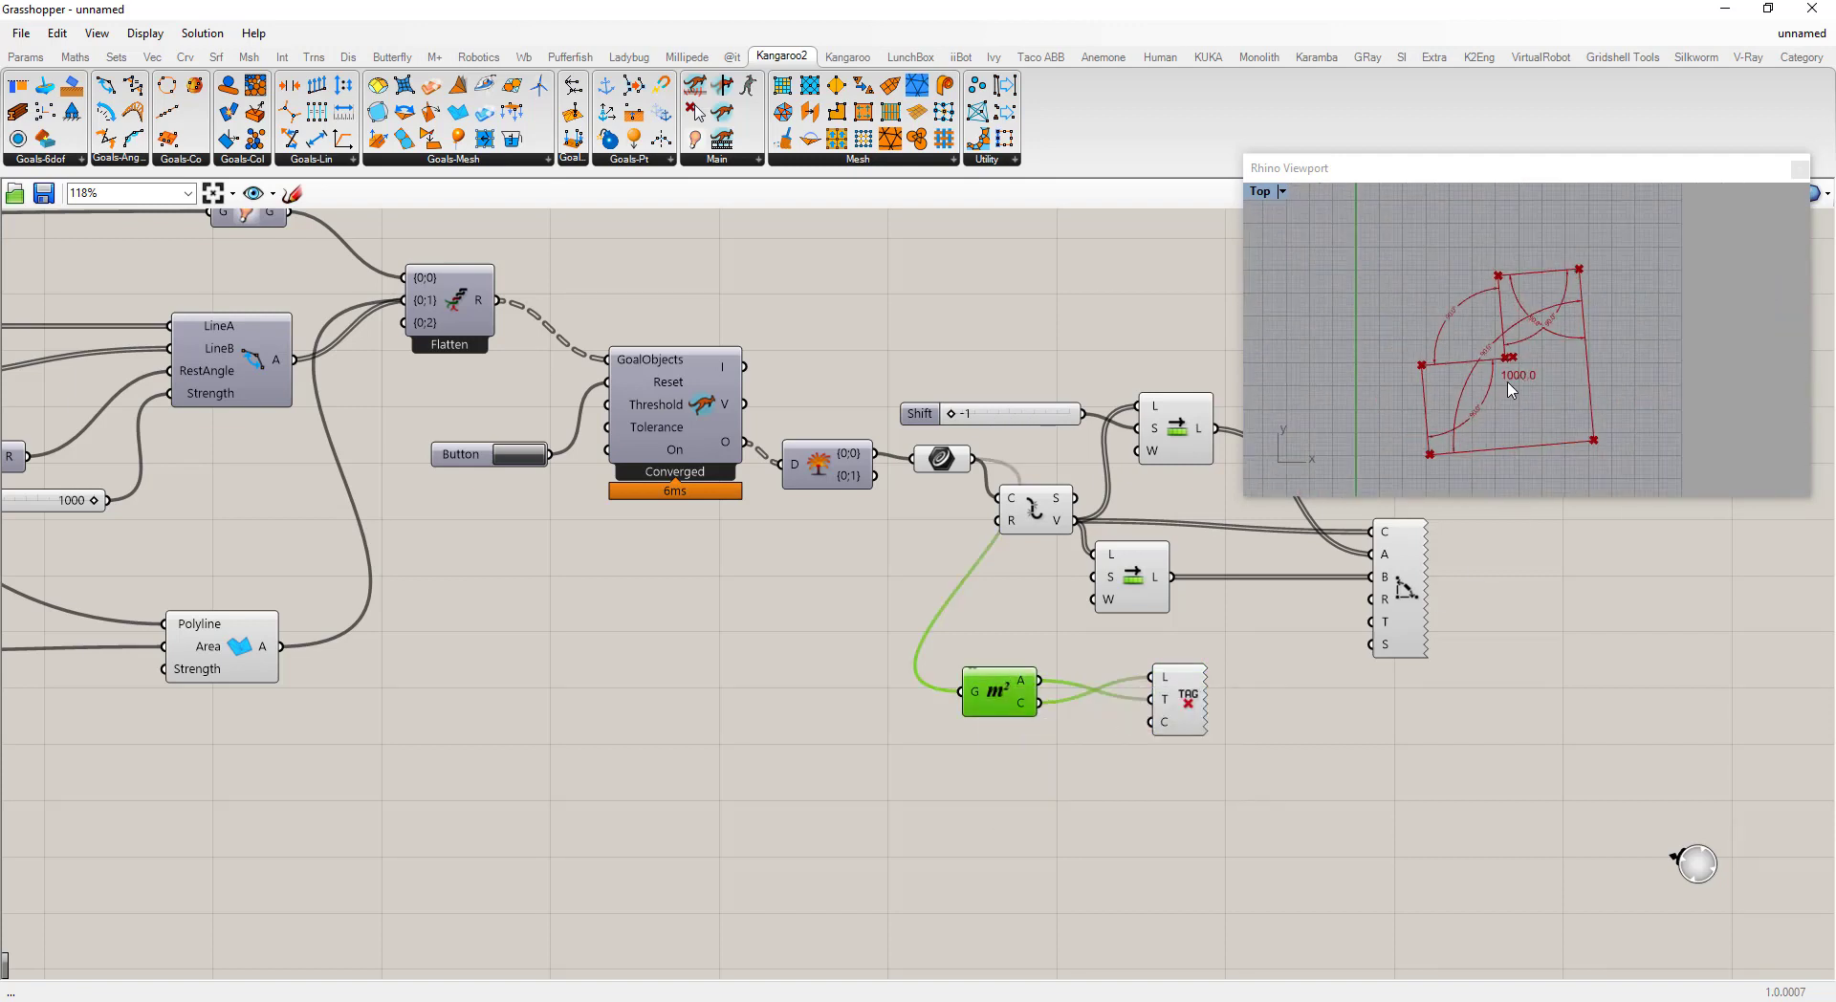
scroll(1499, 356, "up", 3)
scroll(1521, 382, "down", 2)
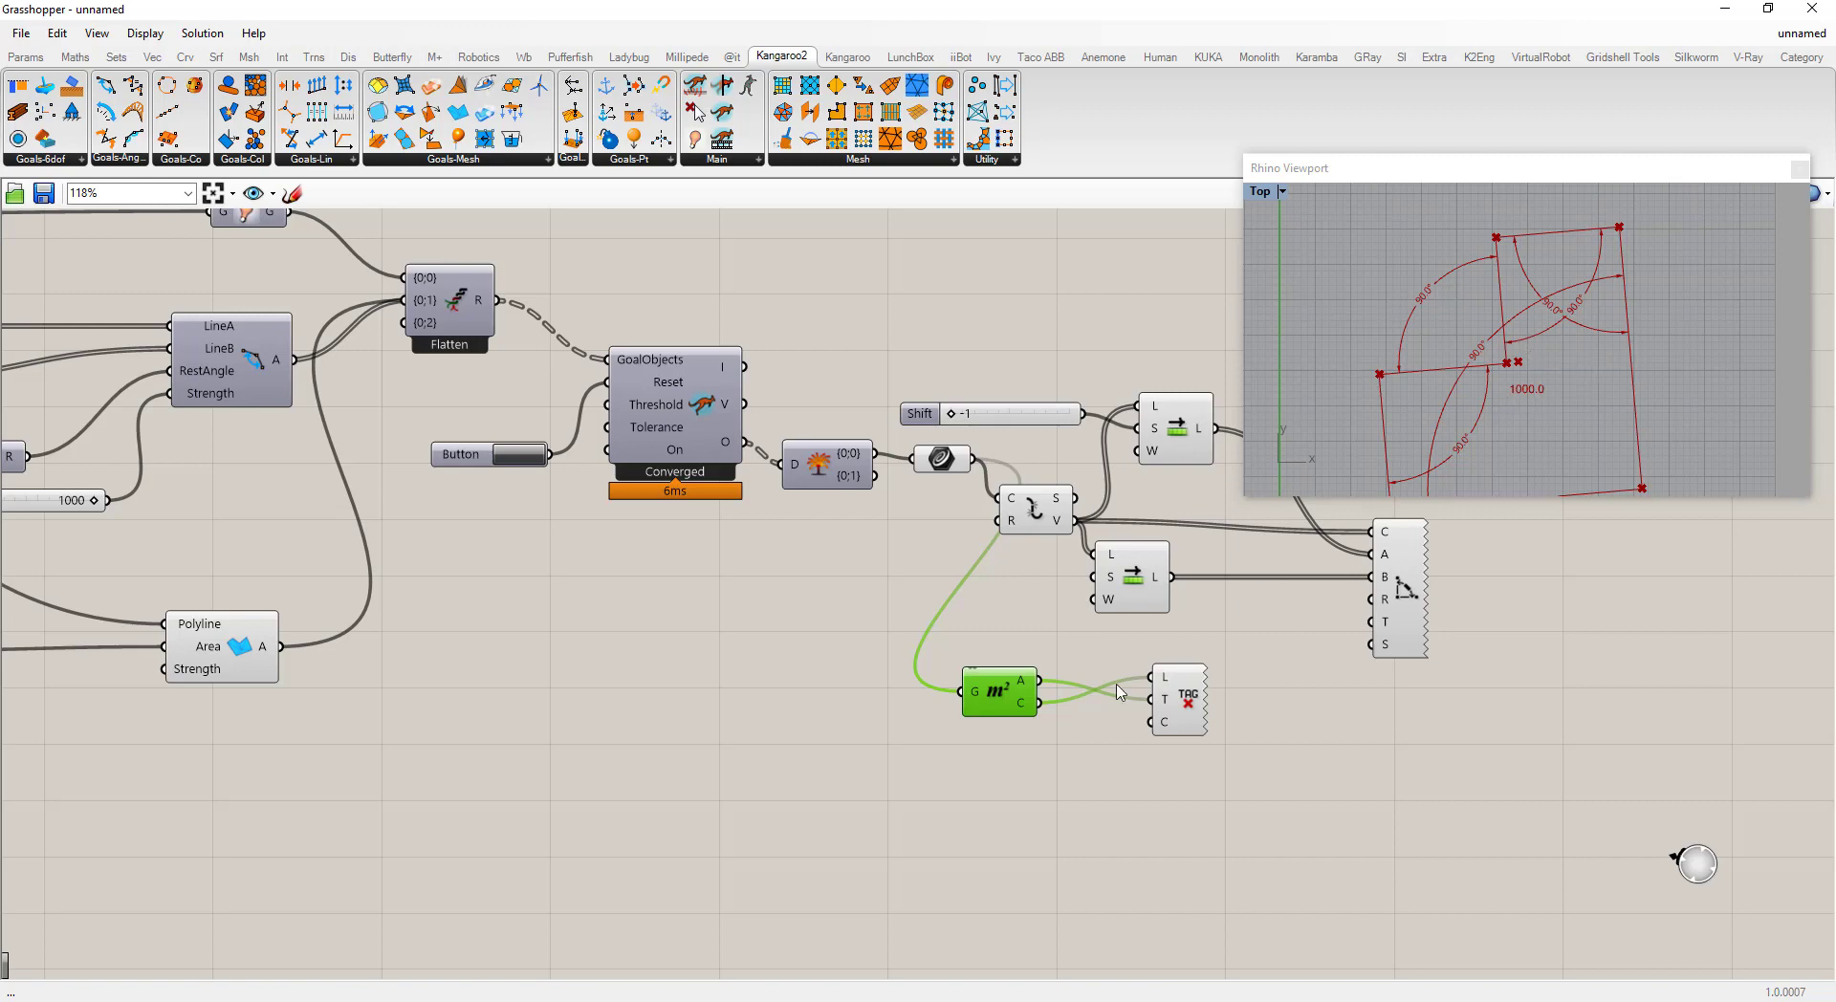
Step: Switch the Rhino viewport to the Perspective view and frame the whole annotated polygon from an oblique angle
left_click(1282, 191)
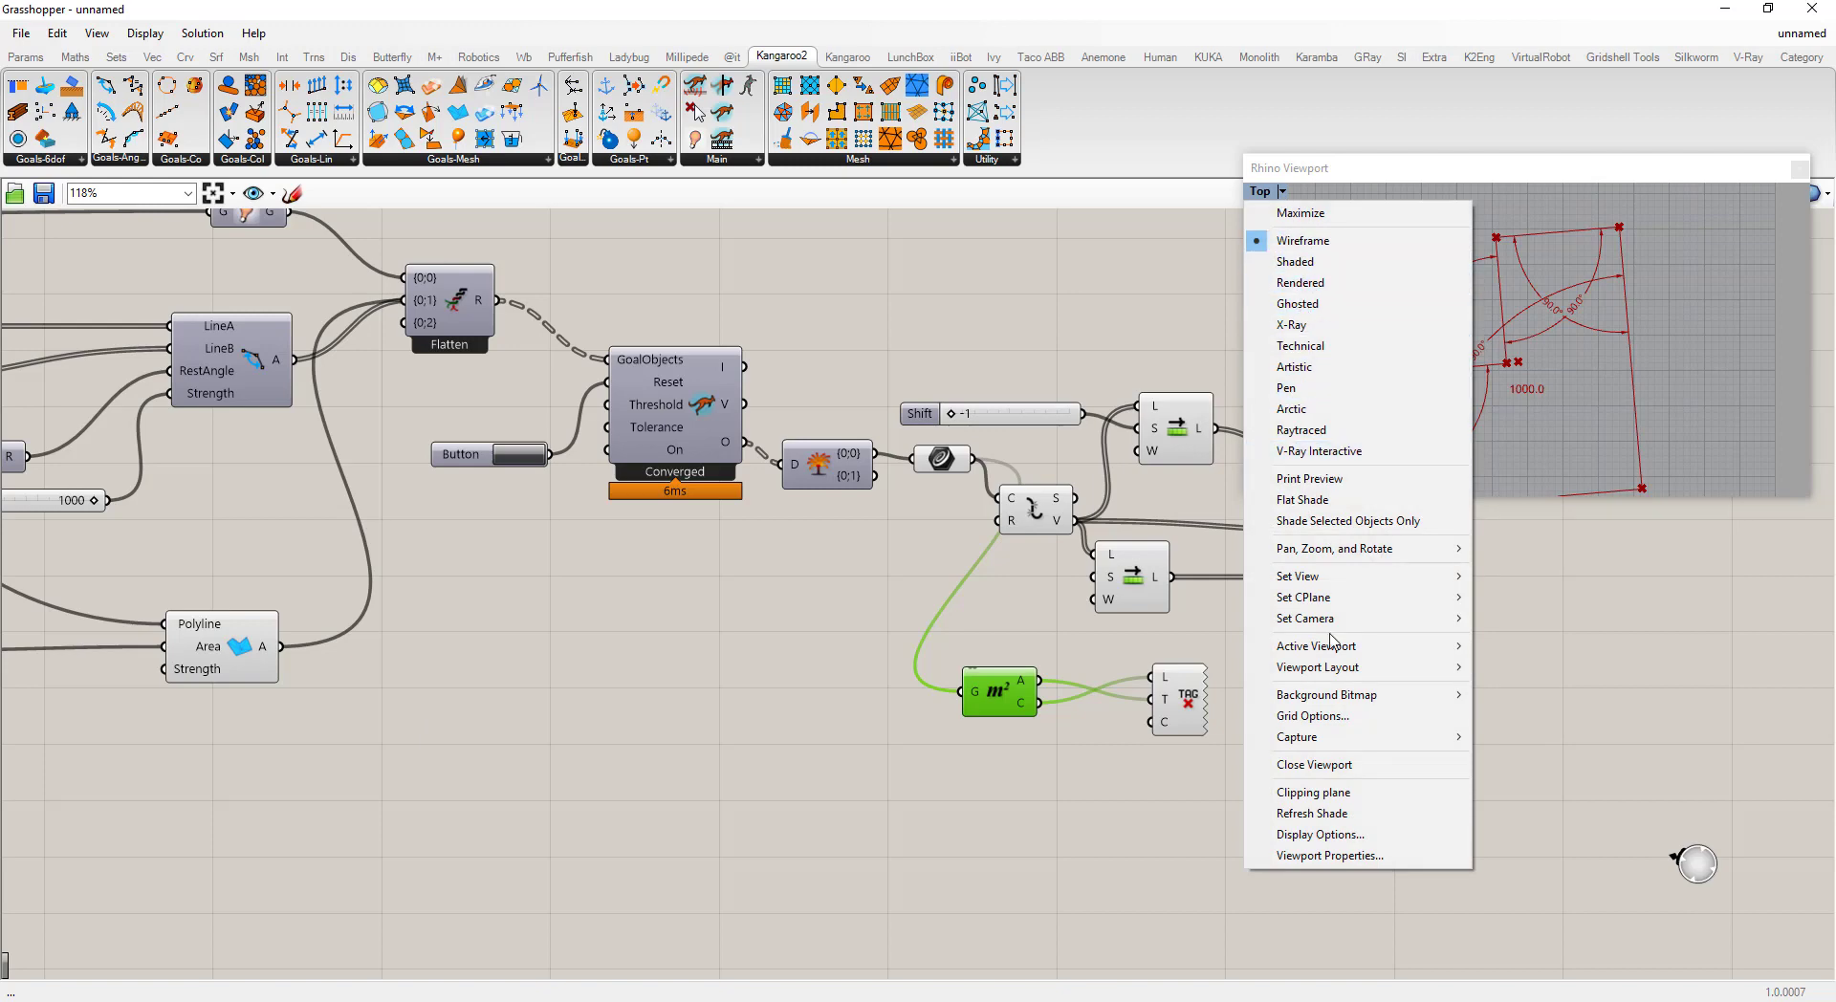
mouse_move(1348, 576)
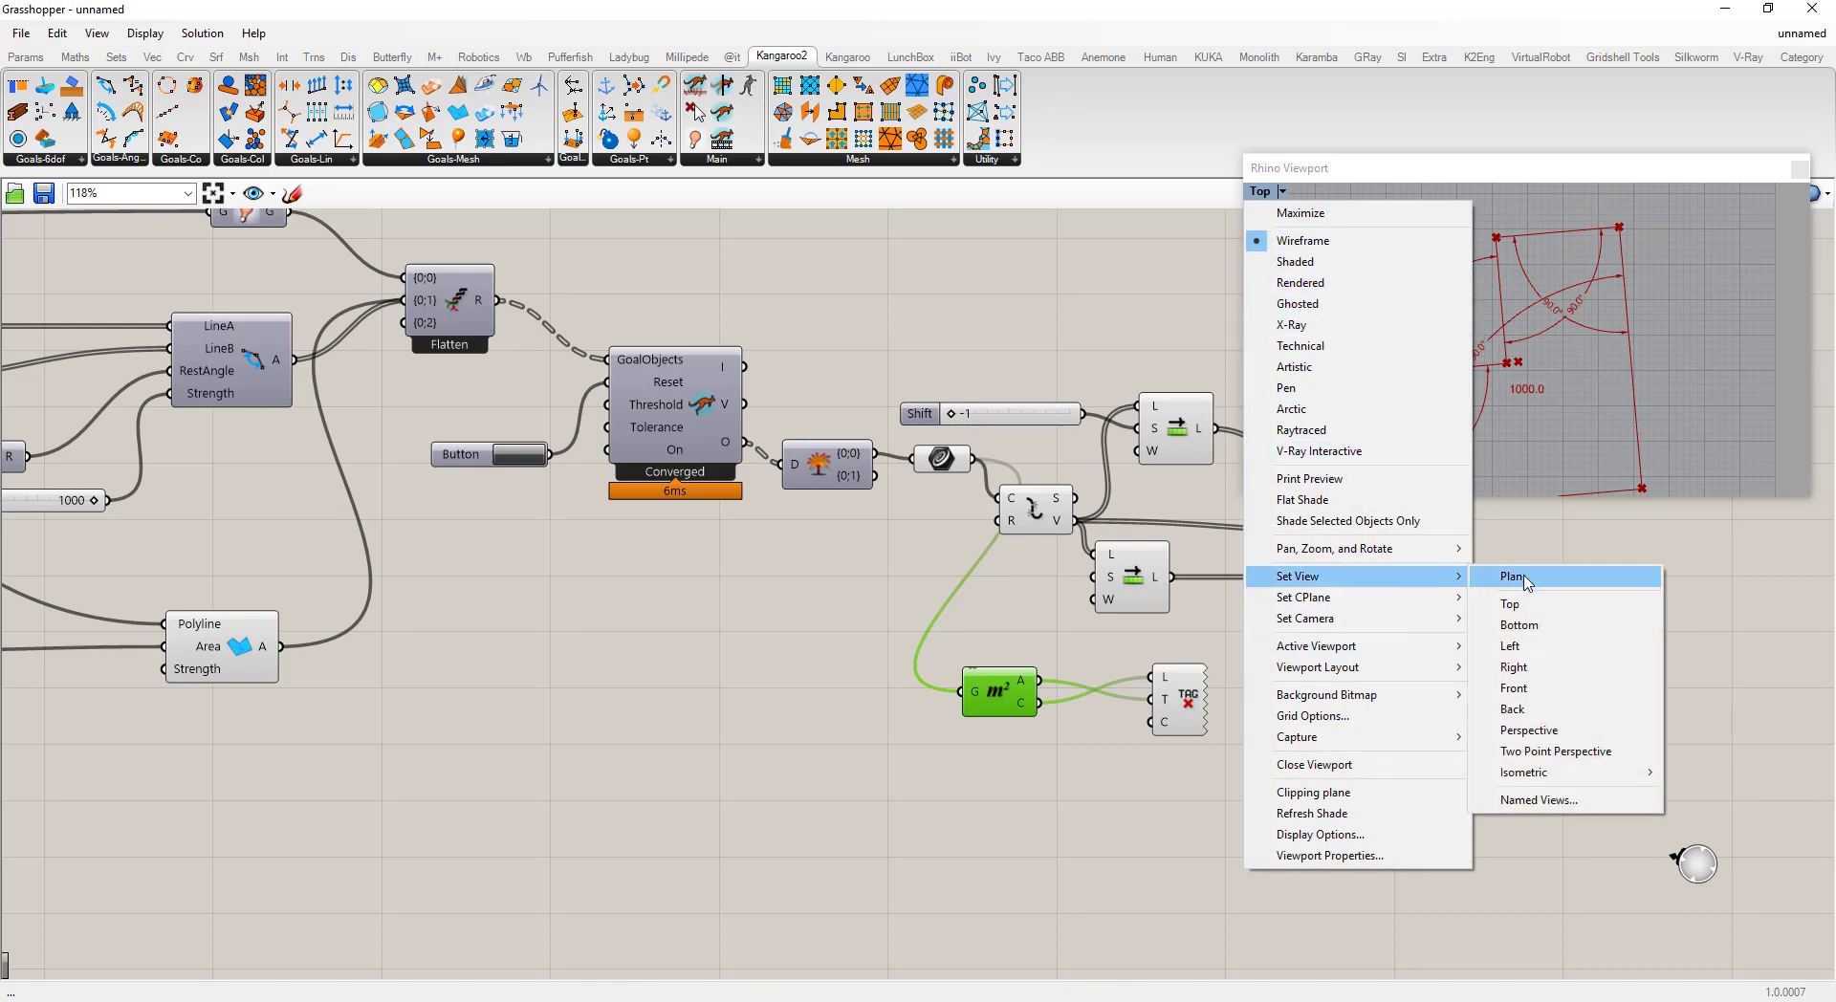
left_click(1542, 730)
right_click_drag(1540, 327, 1559, 378)
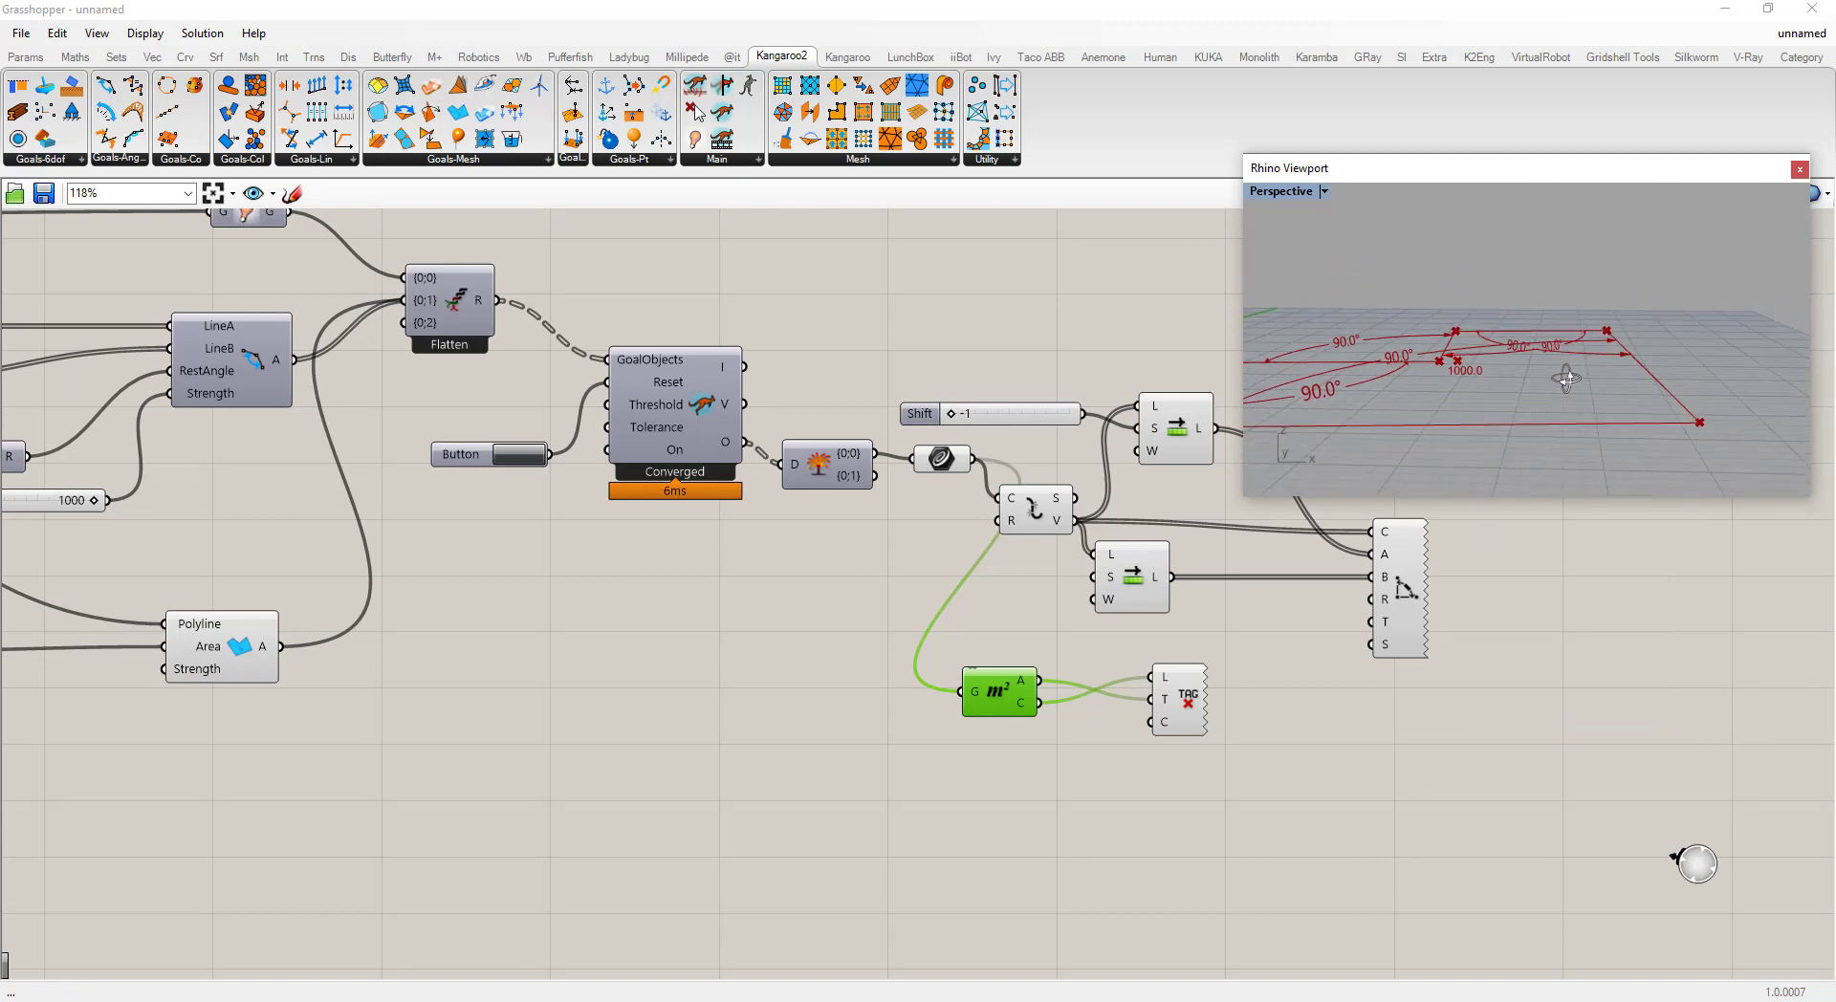
mouse_move(1452, 342)
right_mouse_down()
mouse_move(1435, 307)
mouse_move(1380, 303)
mouse_move(1444, 359)
mouse_move(1450, 339)
right_mouse_up()
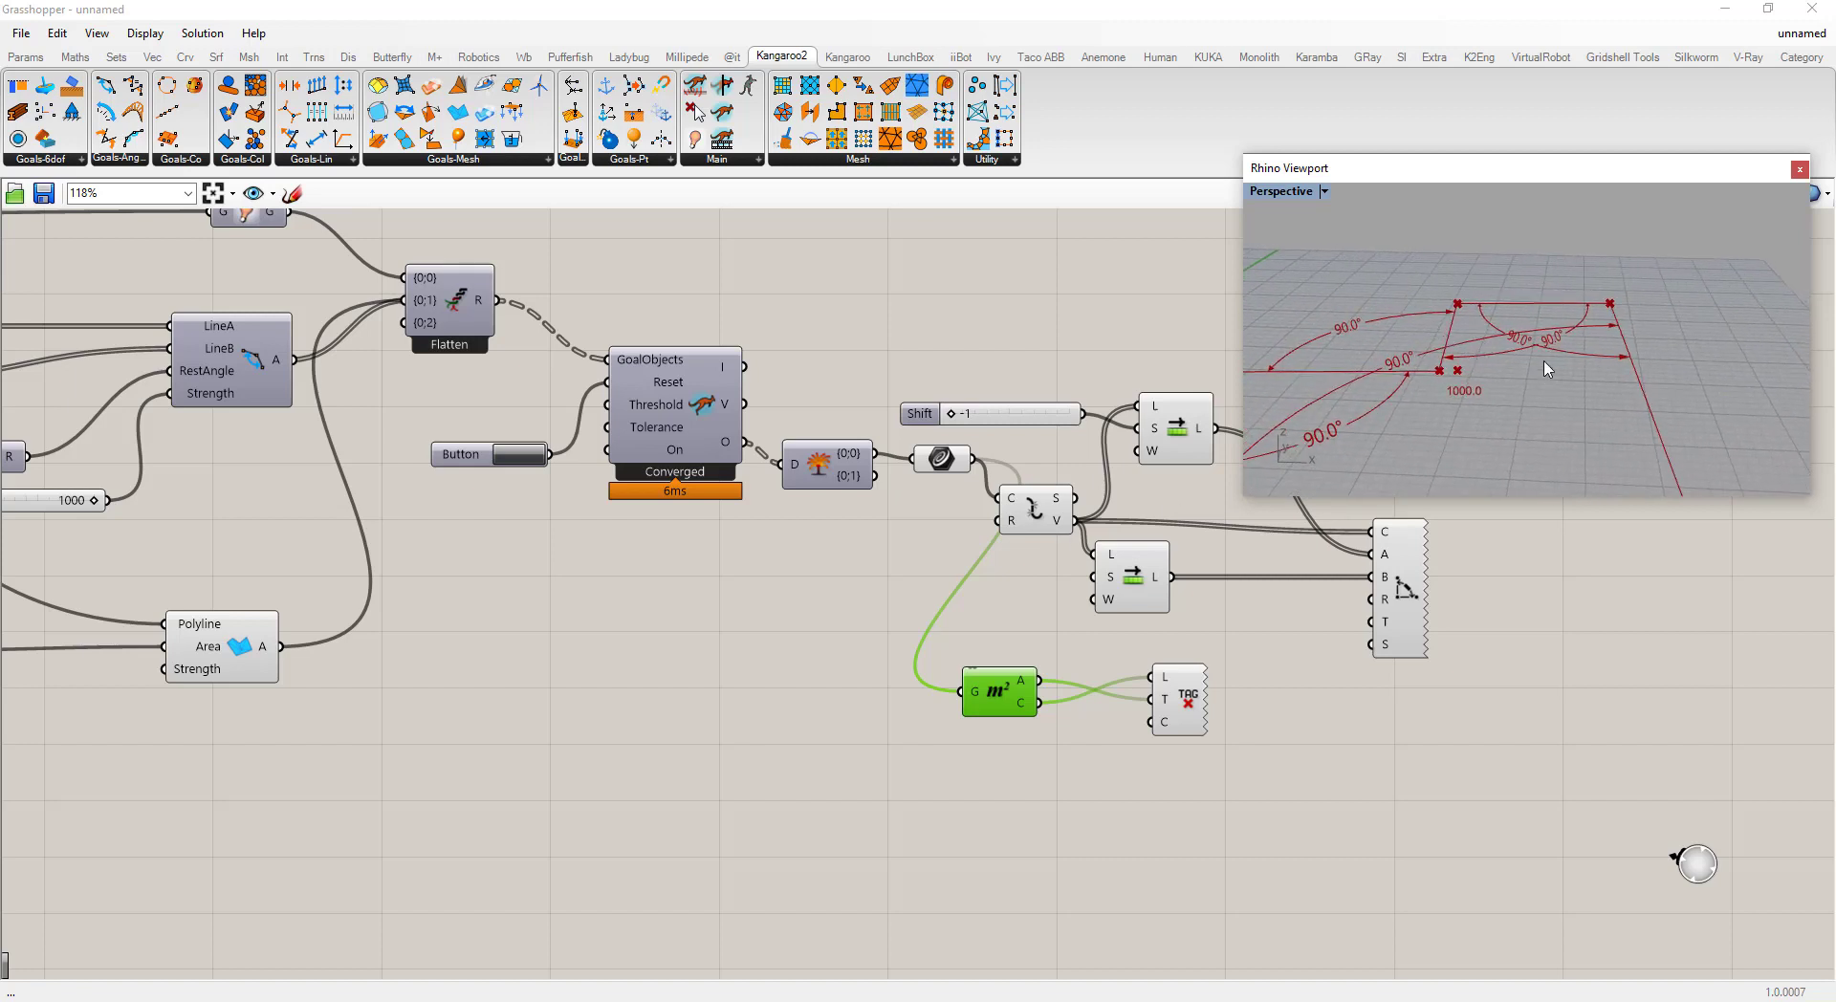
scroll(1551, 364, "down", 3)
right_click_drag(1506, 355, 1496, 344)
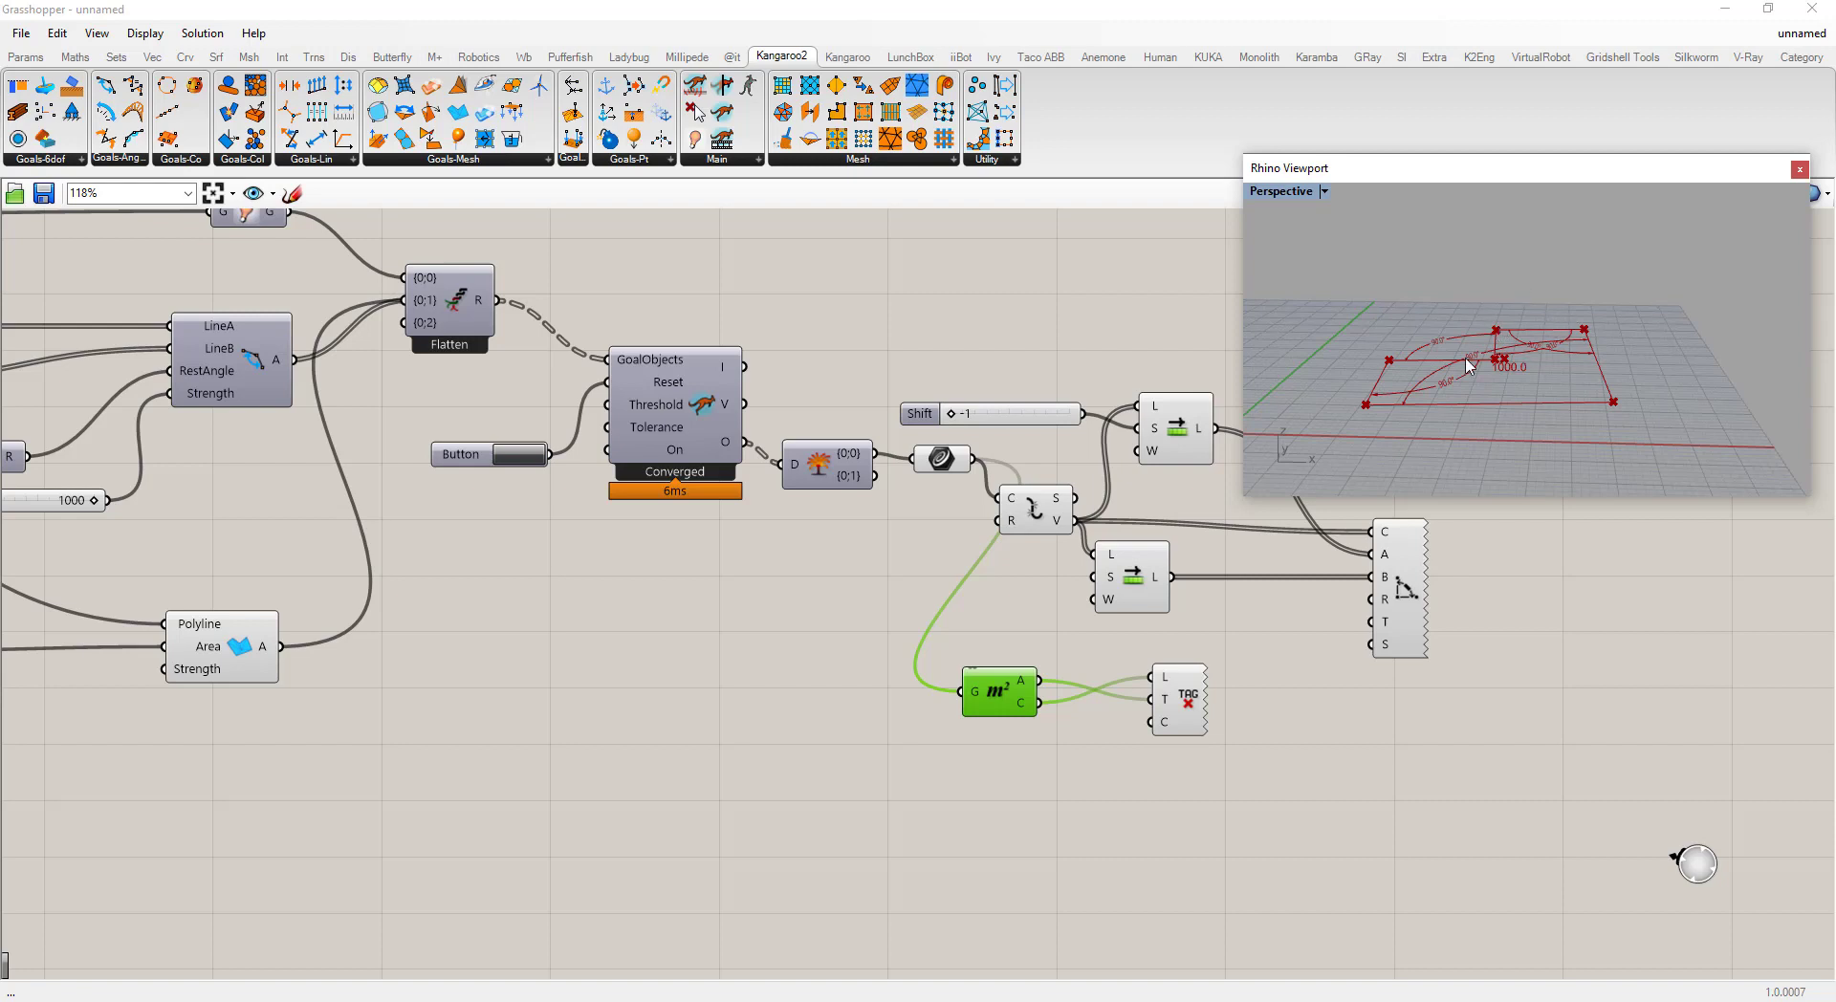
right_click_drag(1468, 365, 1558, 421)
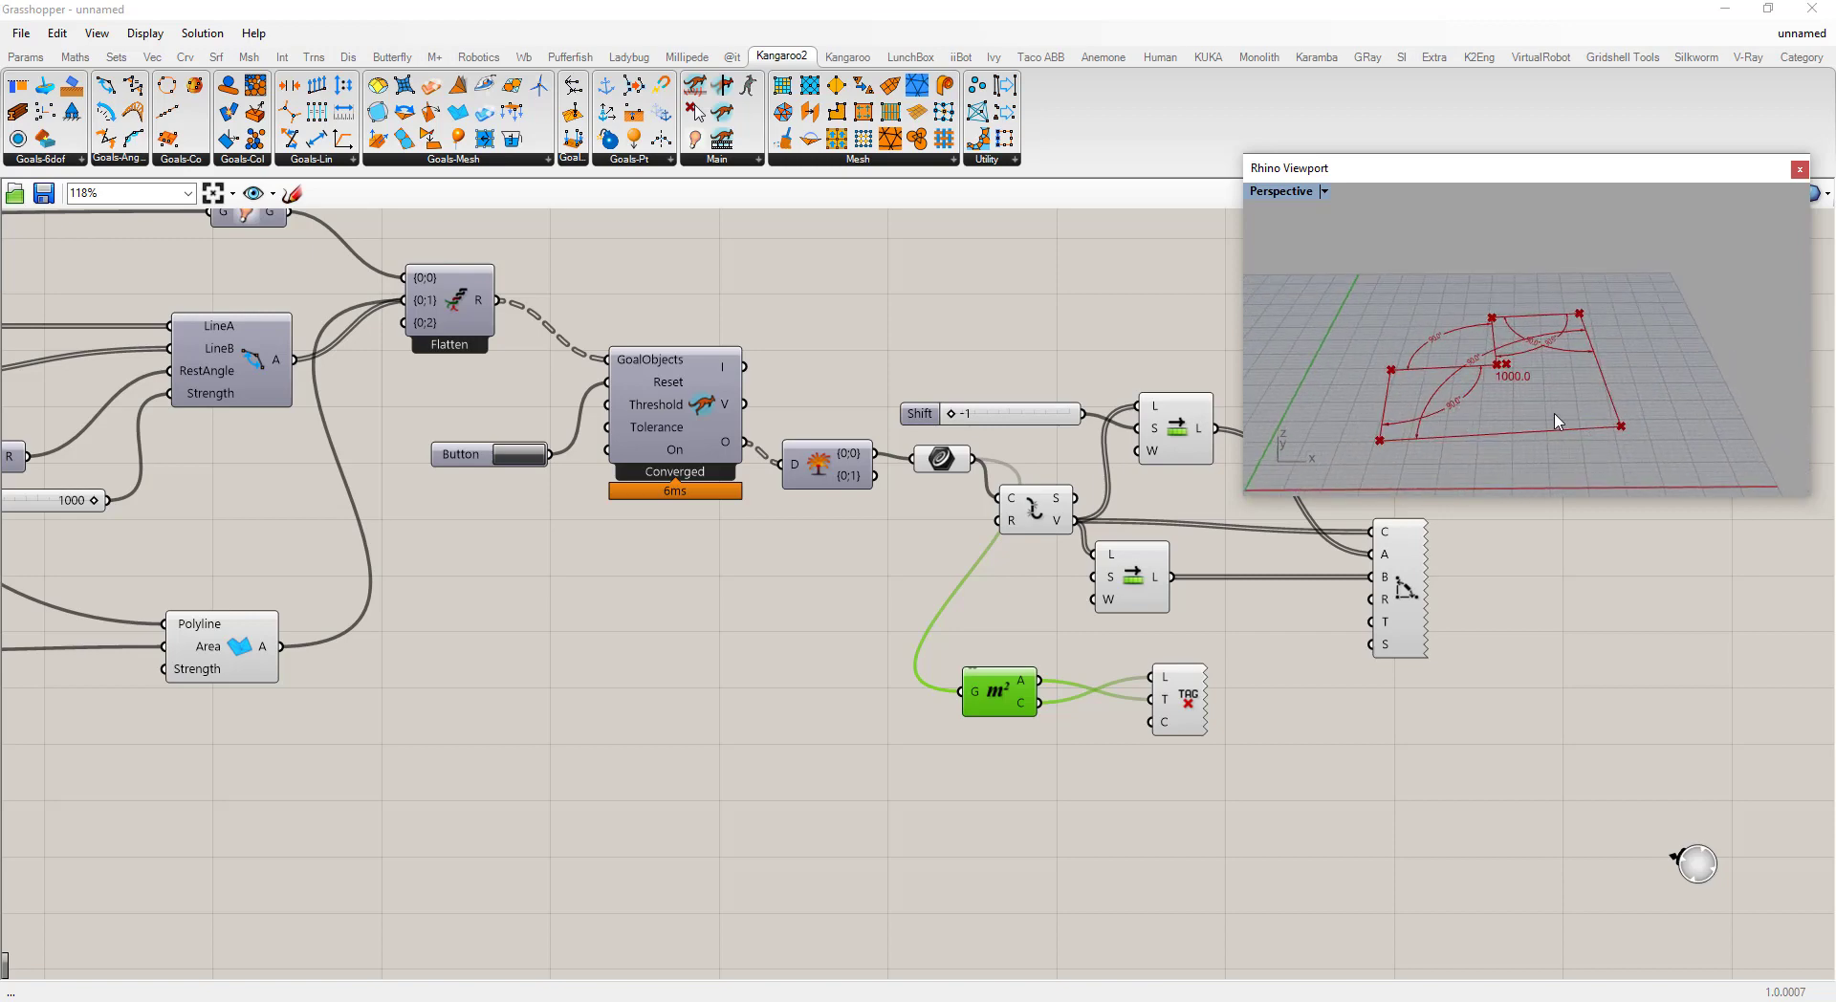
Step: Add a Kangaroo2 Grab component beneath the PolygonArea goal
scroll(583, 625, "down", 5)
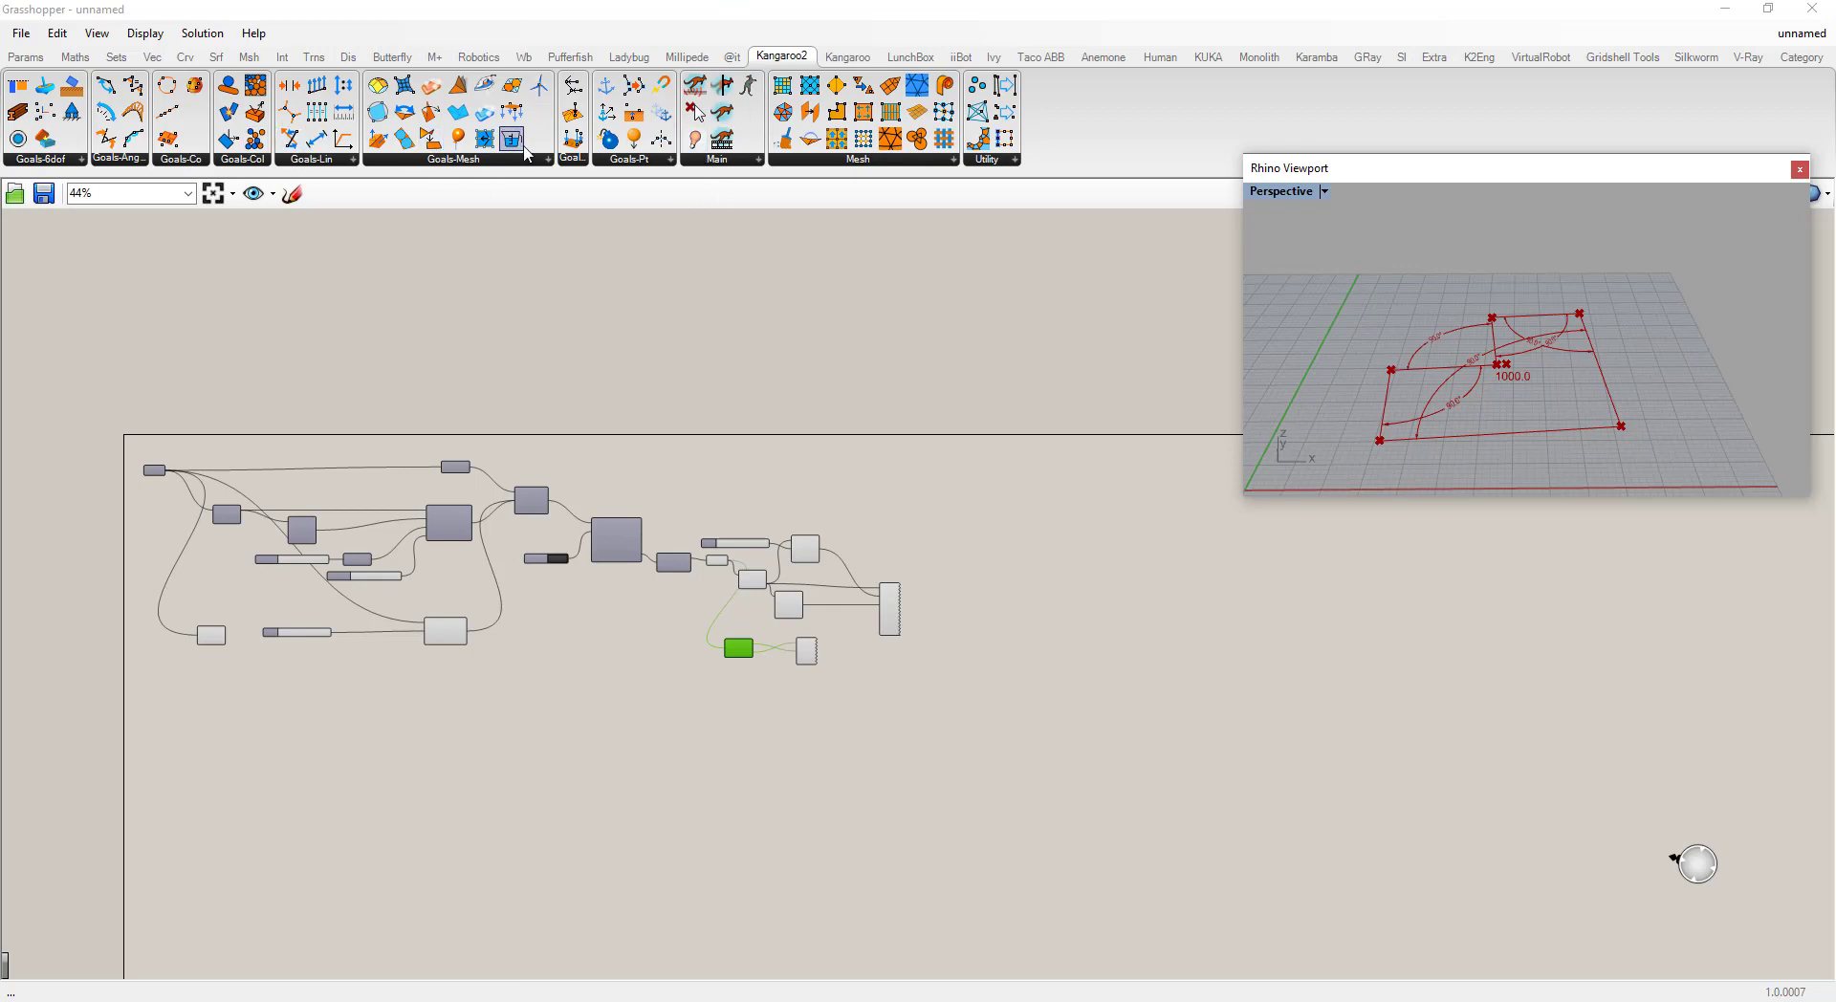
left_click_drag(695, 113, 457, 703)
scroll(411, 708, "up", 3)
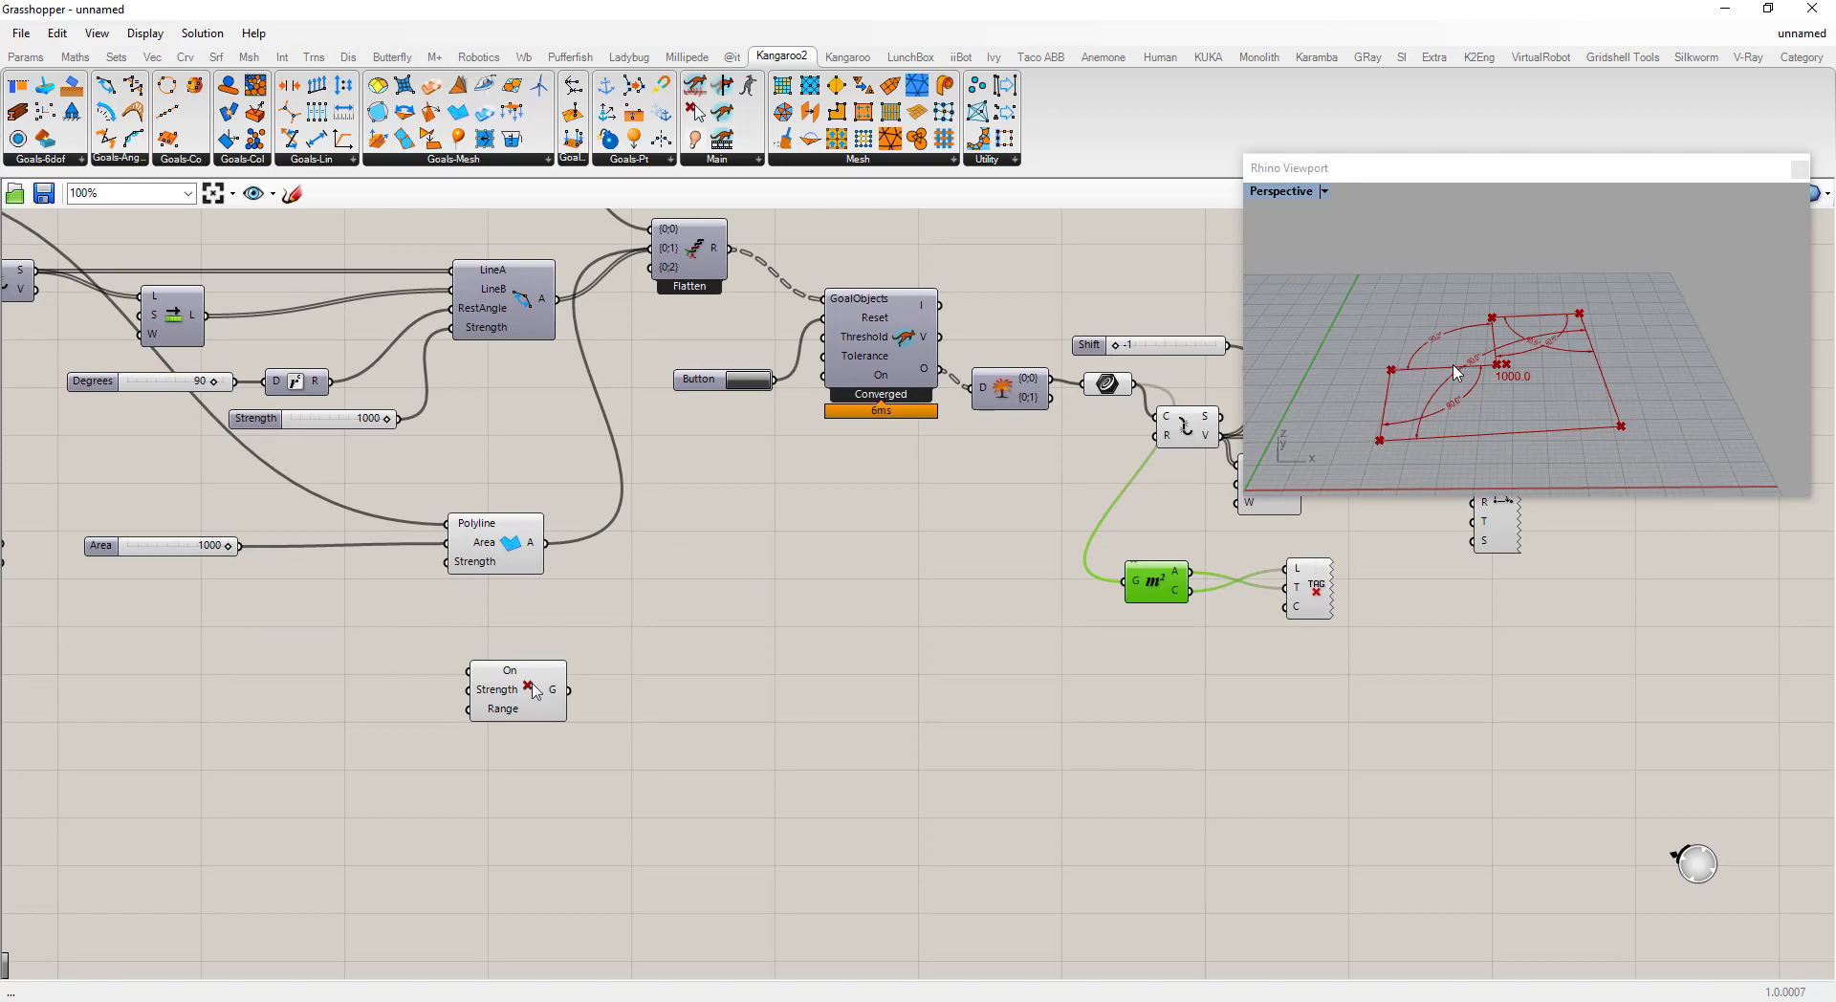
scroll(774, 603, "down", 2)
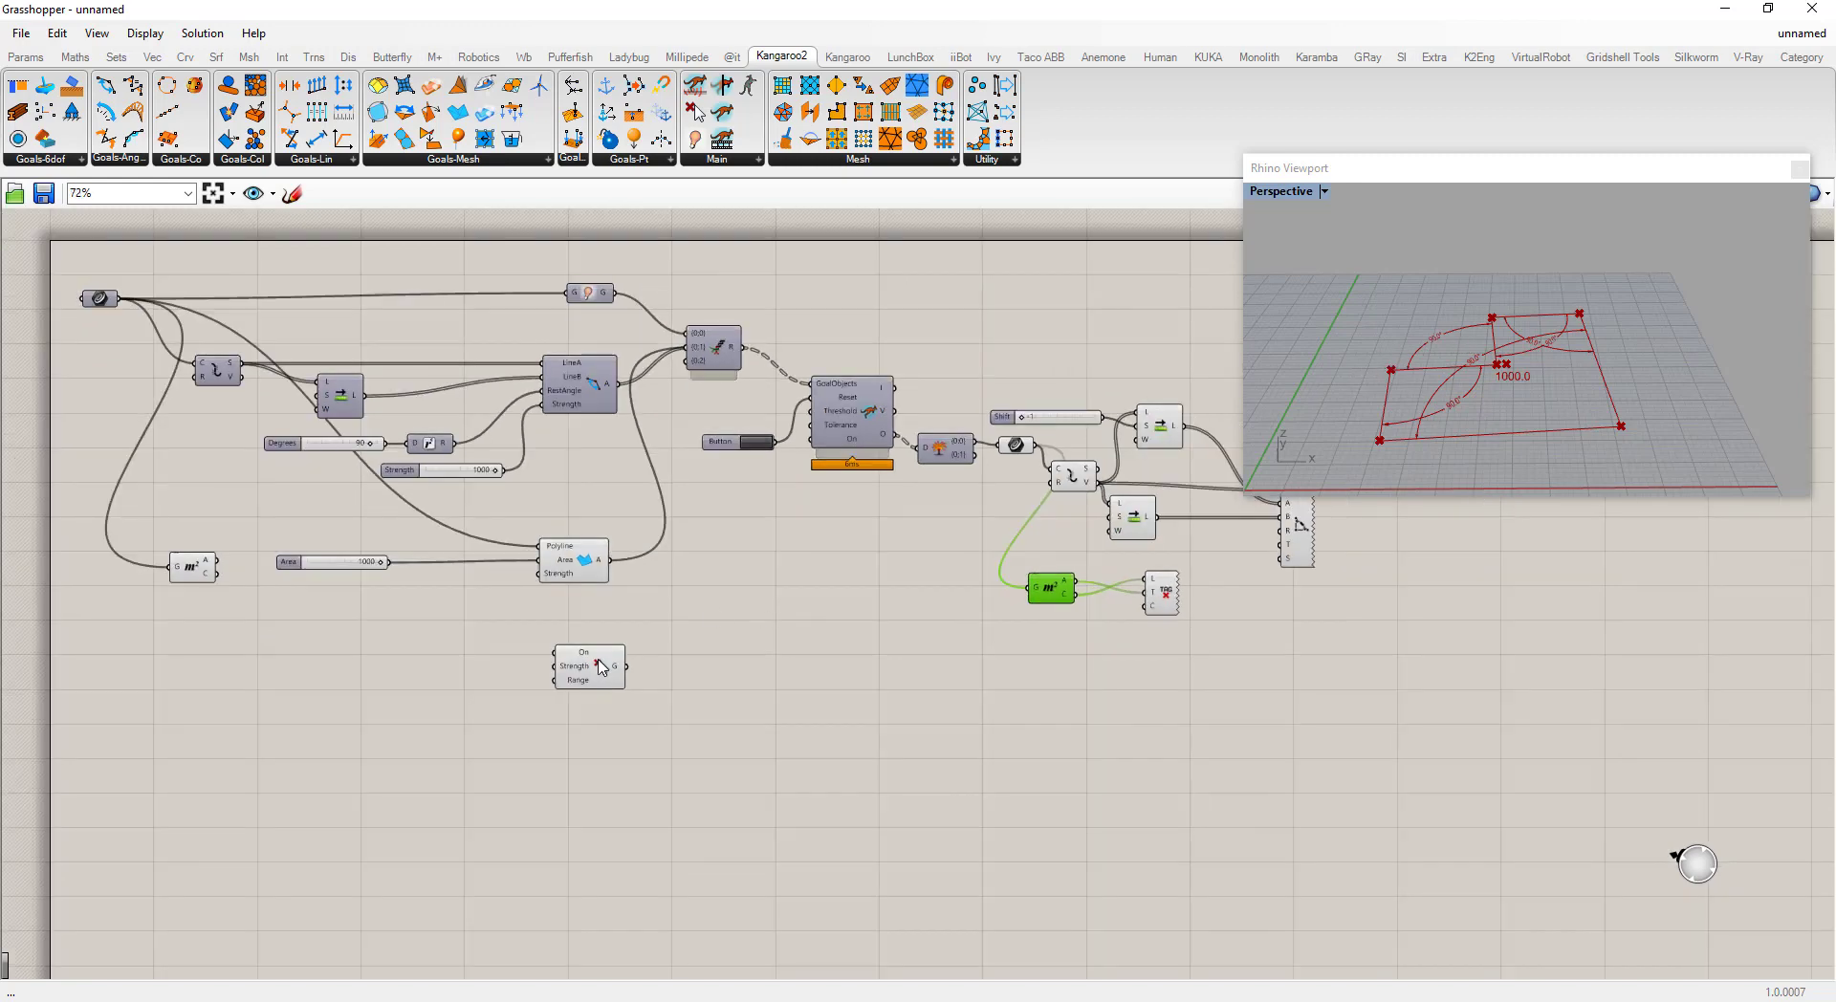
left_click_drag(593, 666, 578, 670)
left_click(493, 663)
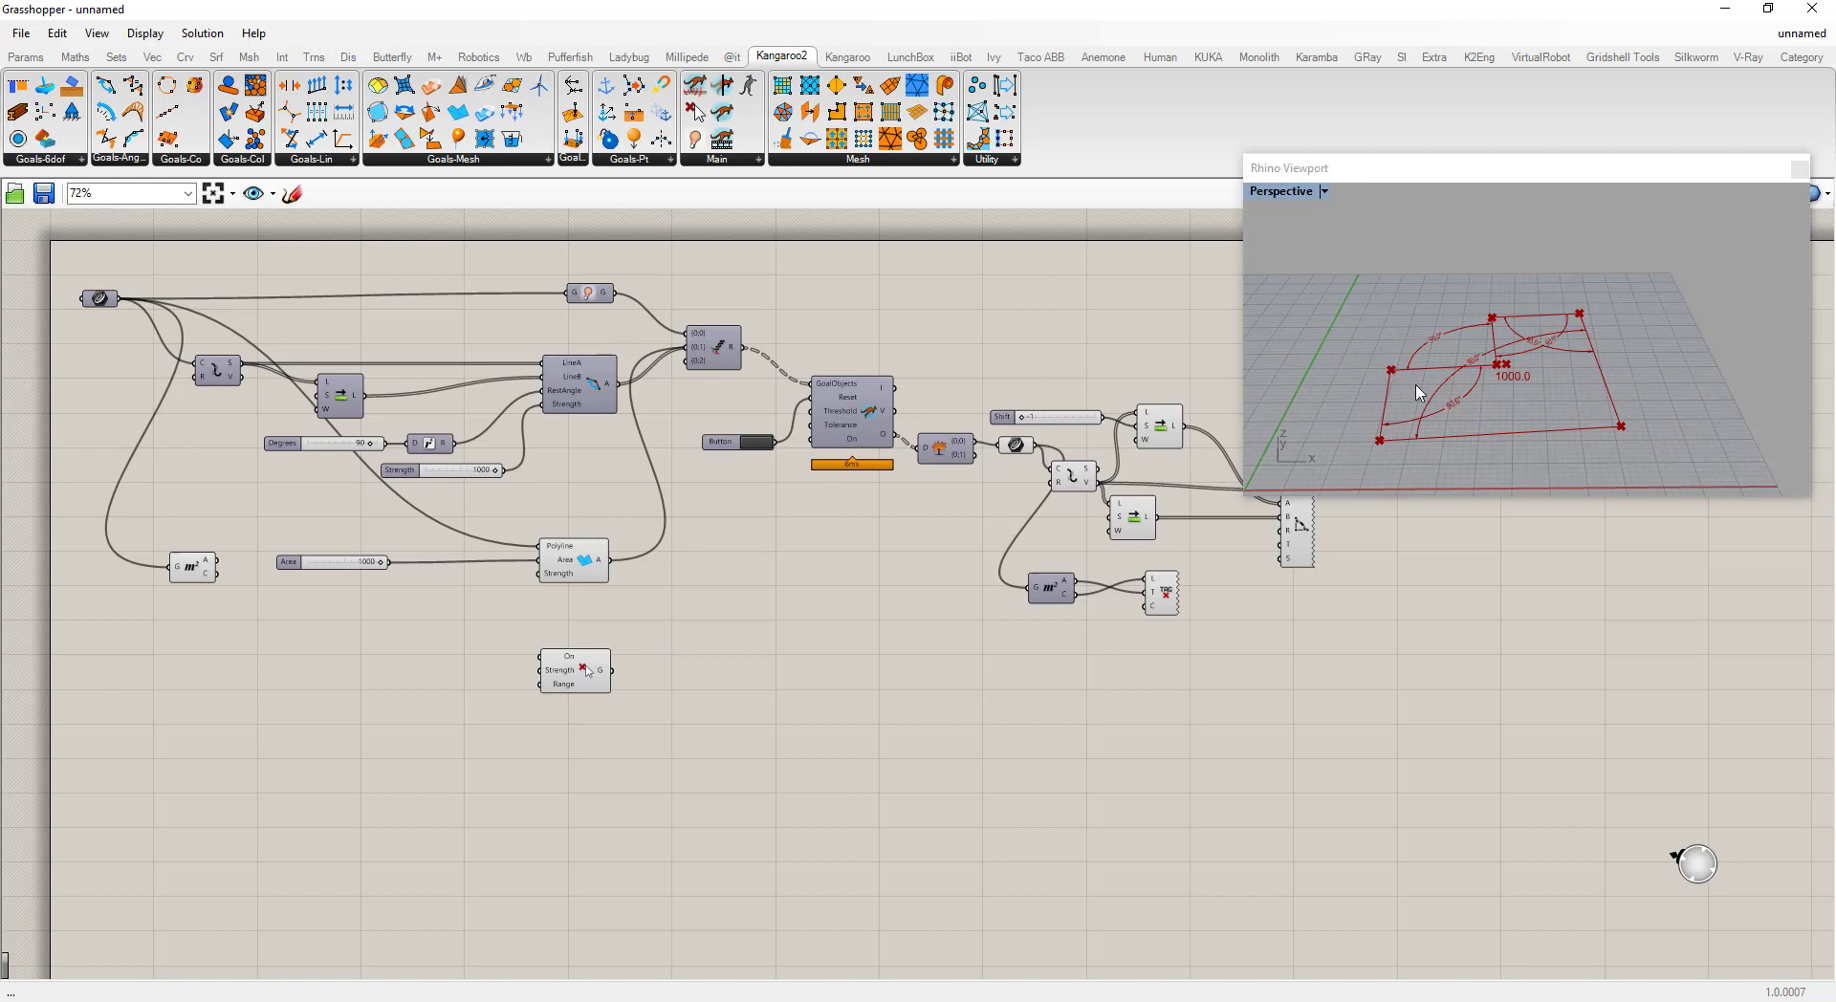
left_click(1343, 323)
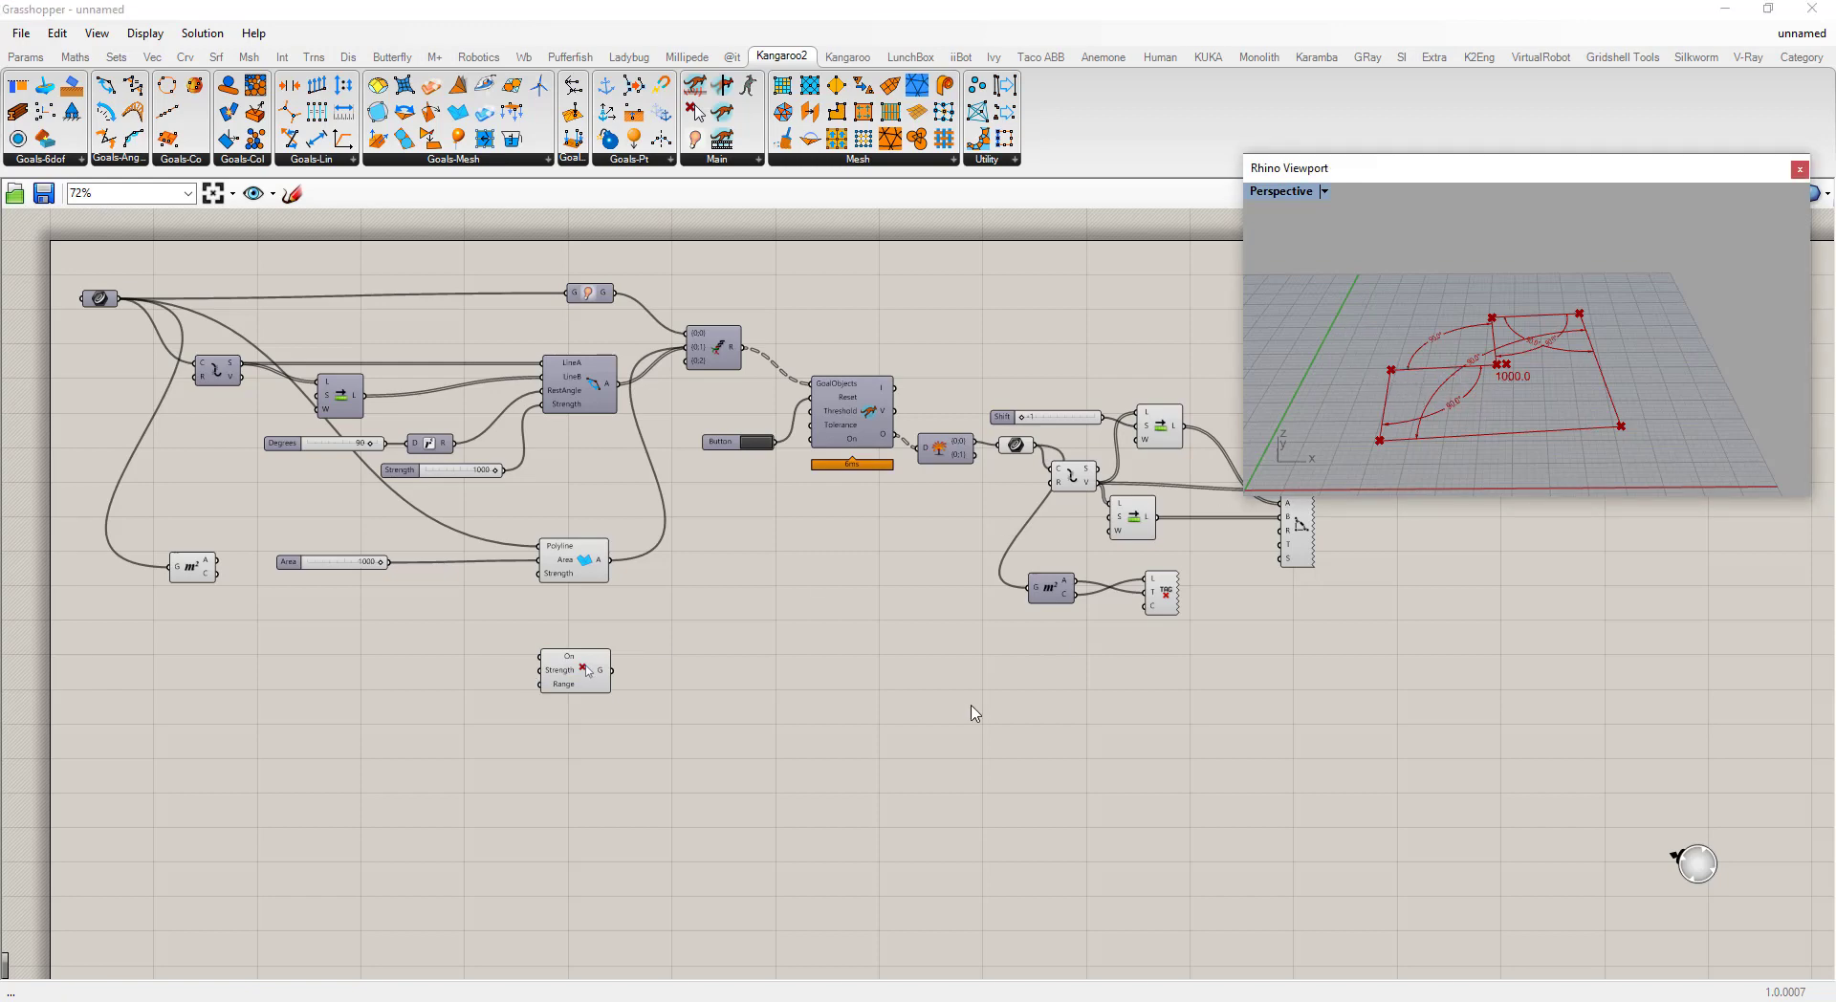
left_click(498, 694)
Step: Add a Boolean Toggle, connect it to Grab's On input, and set it to True
double_click(451, 662)
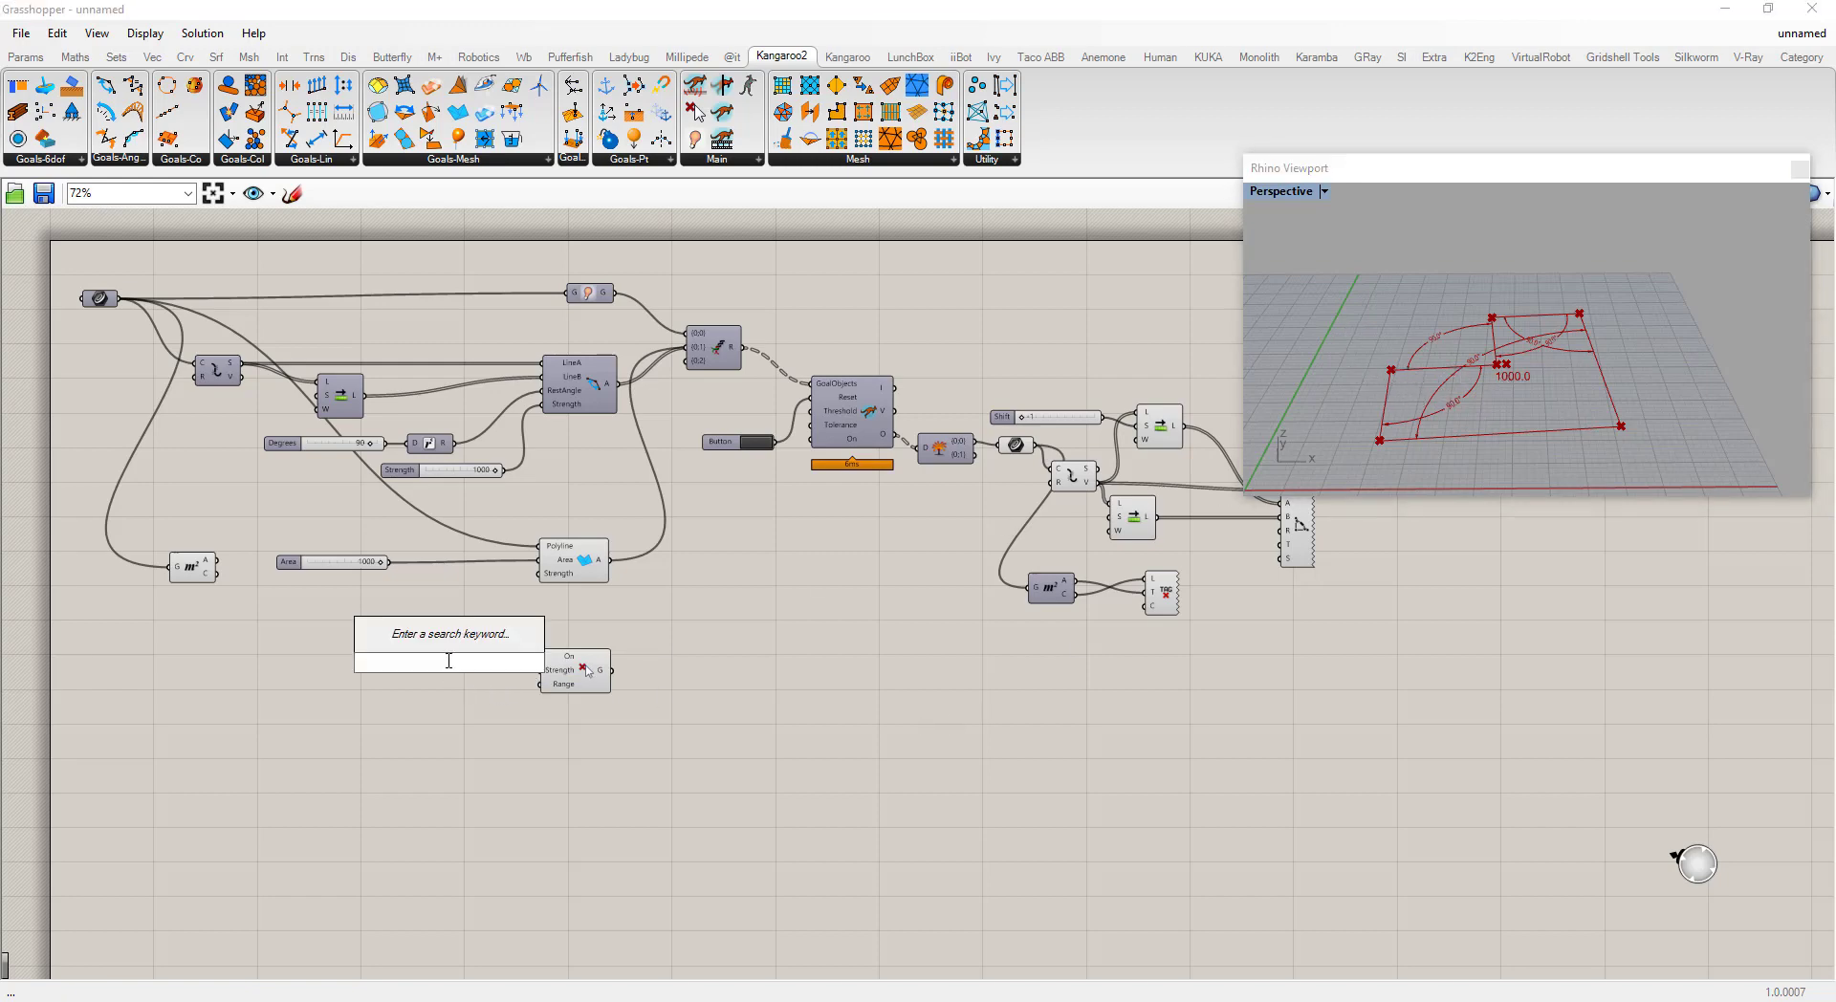
type("bool")
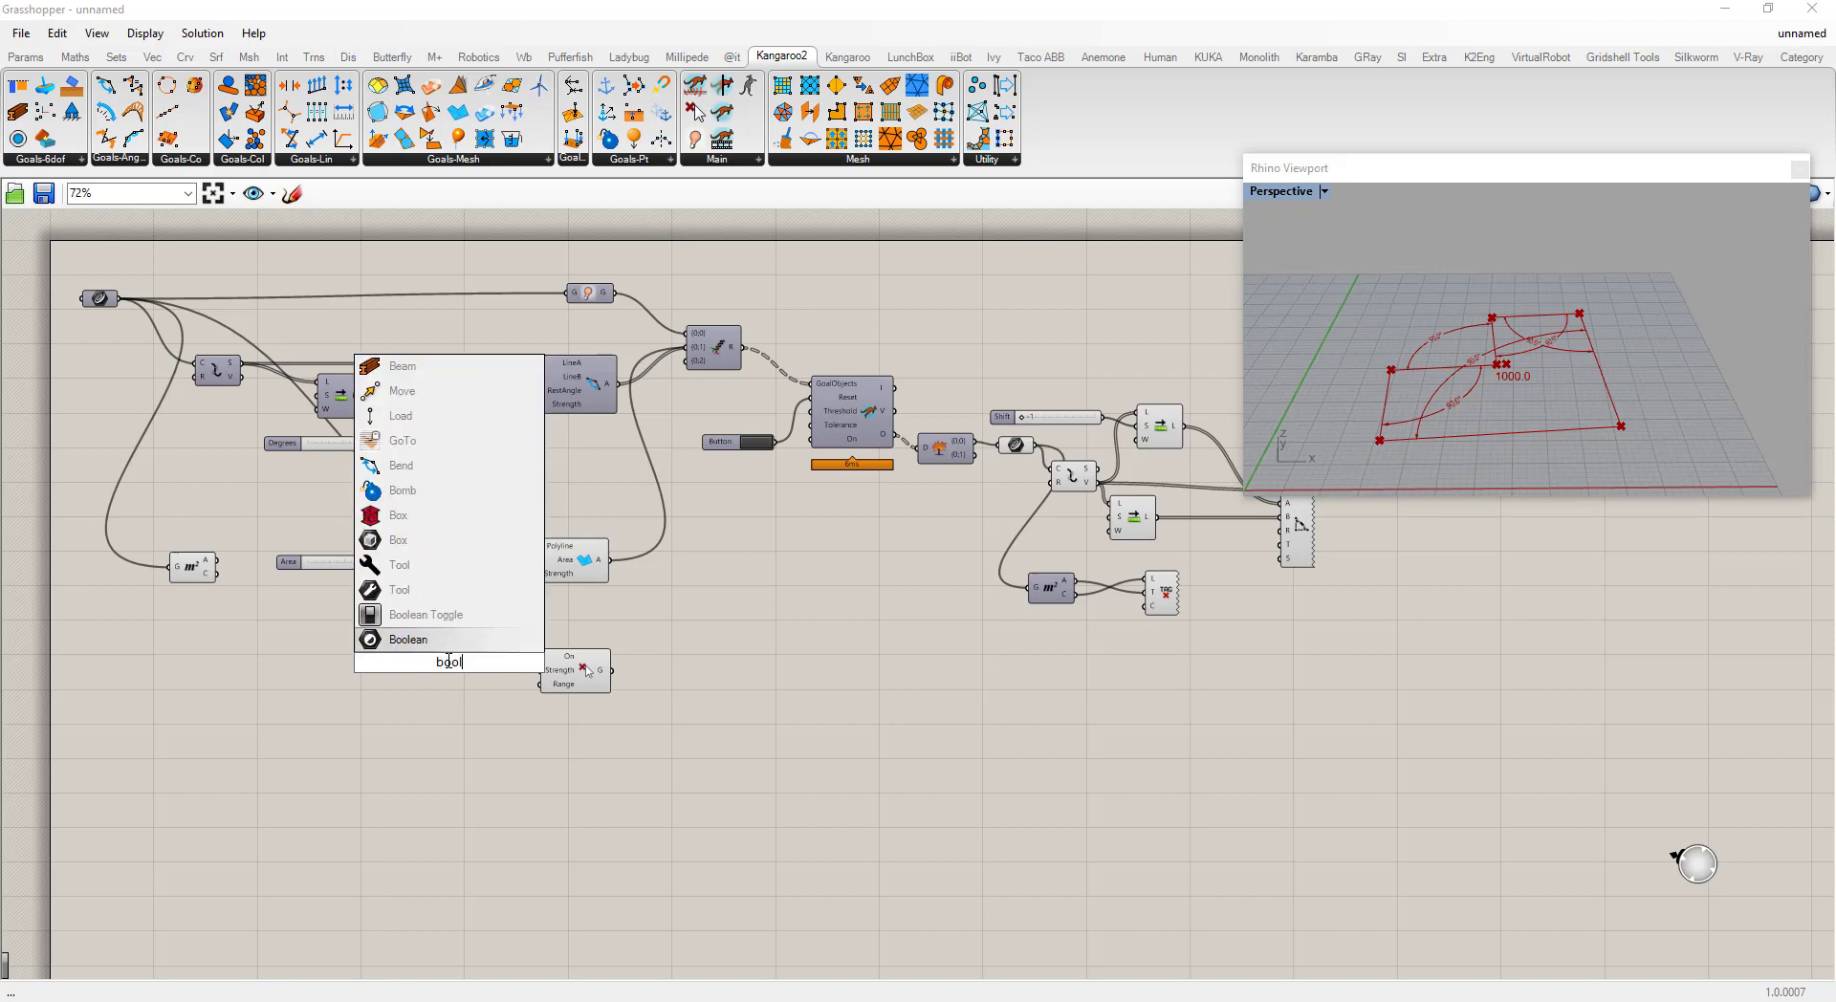
left_click(411, 615)
scroll(492, 658, "up", 3)
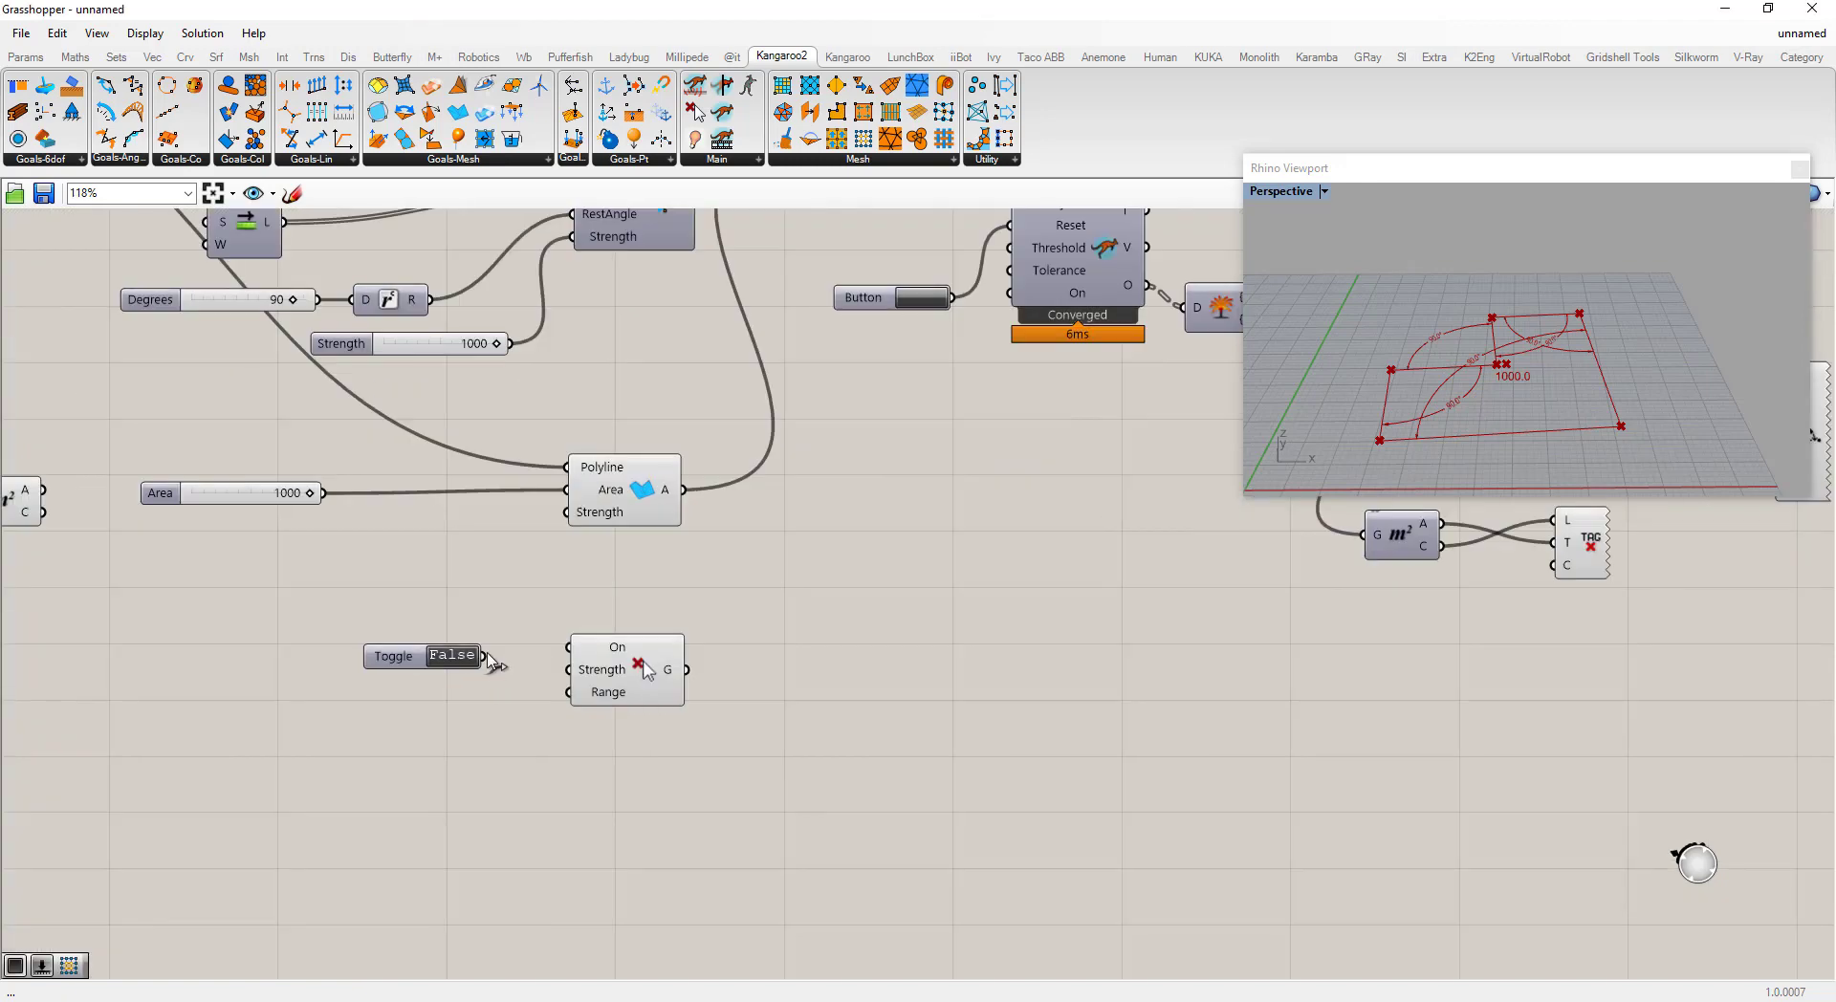
left_click_drag(483, 656, 570, 648)
double_click(467, 658)
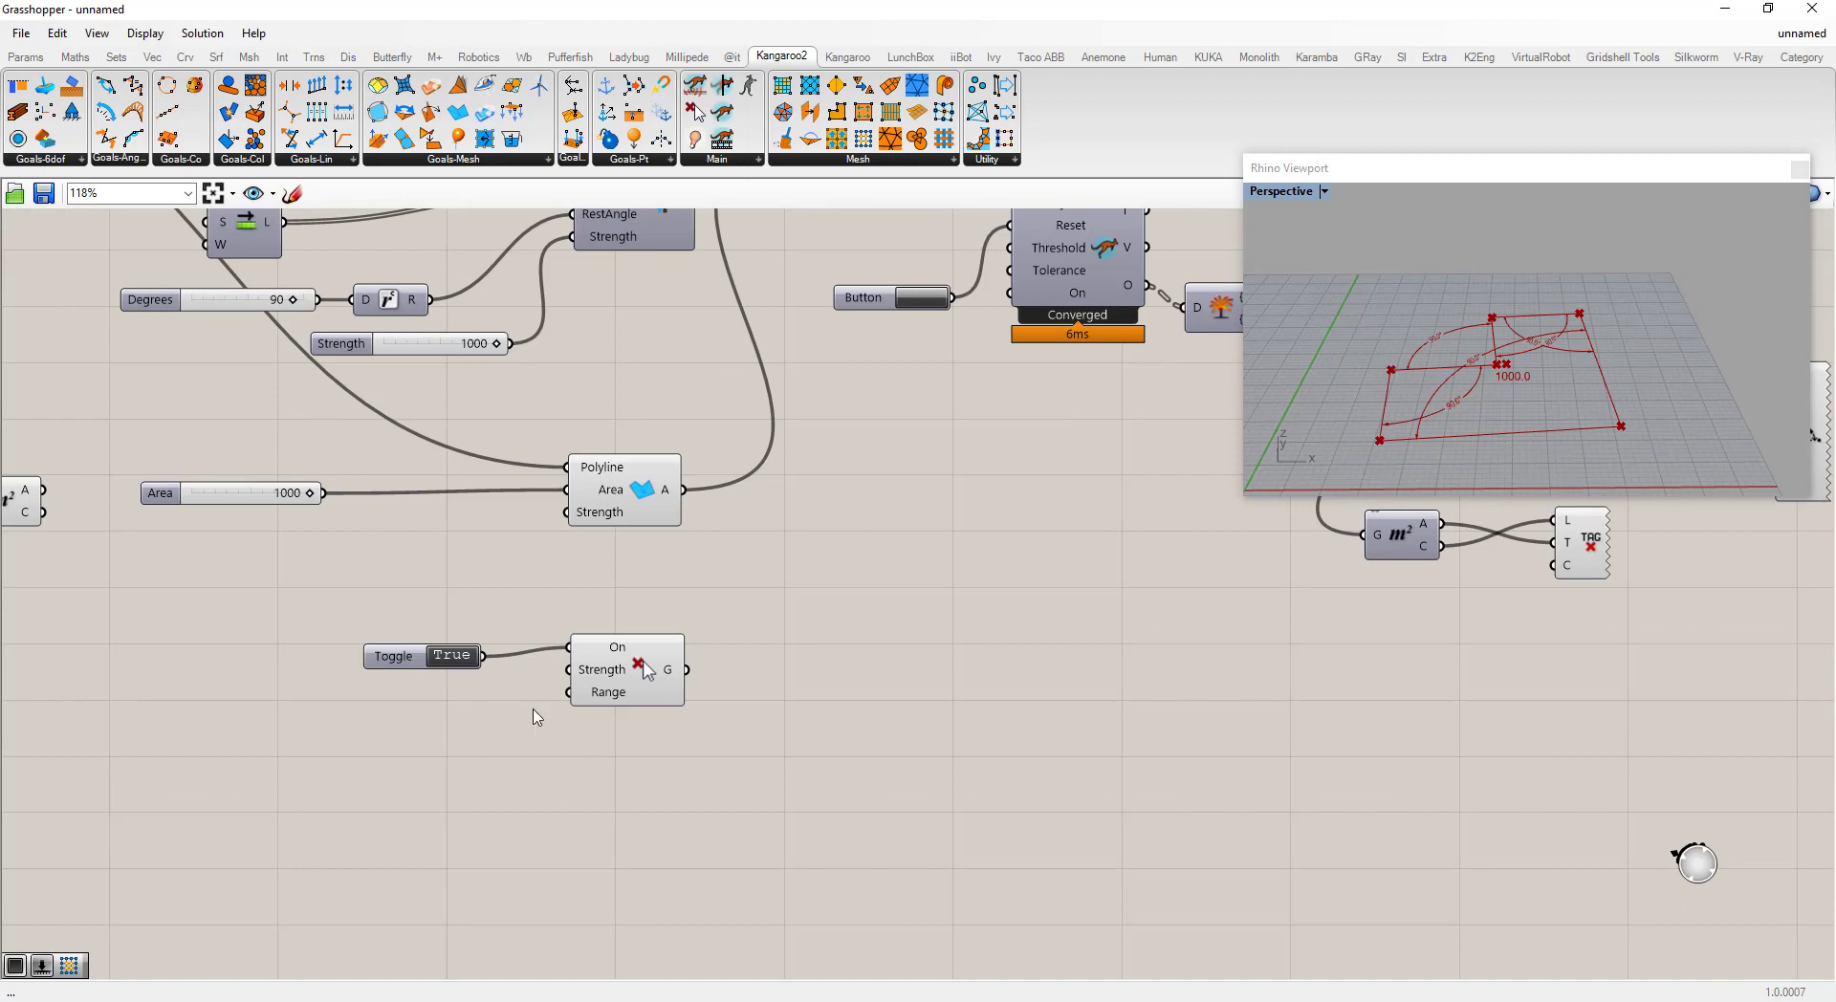
Step: Wire Grab's output into the {0;1} branch of the goal-collecting component alongside the other goals
scroll(537, 717, "down", 3)
scroll(586, 710, "up", 2)
left_click_drag(639, 675, 744, 368)
scroll(715, 662, "down", 2)
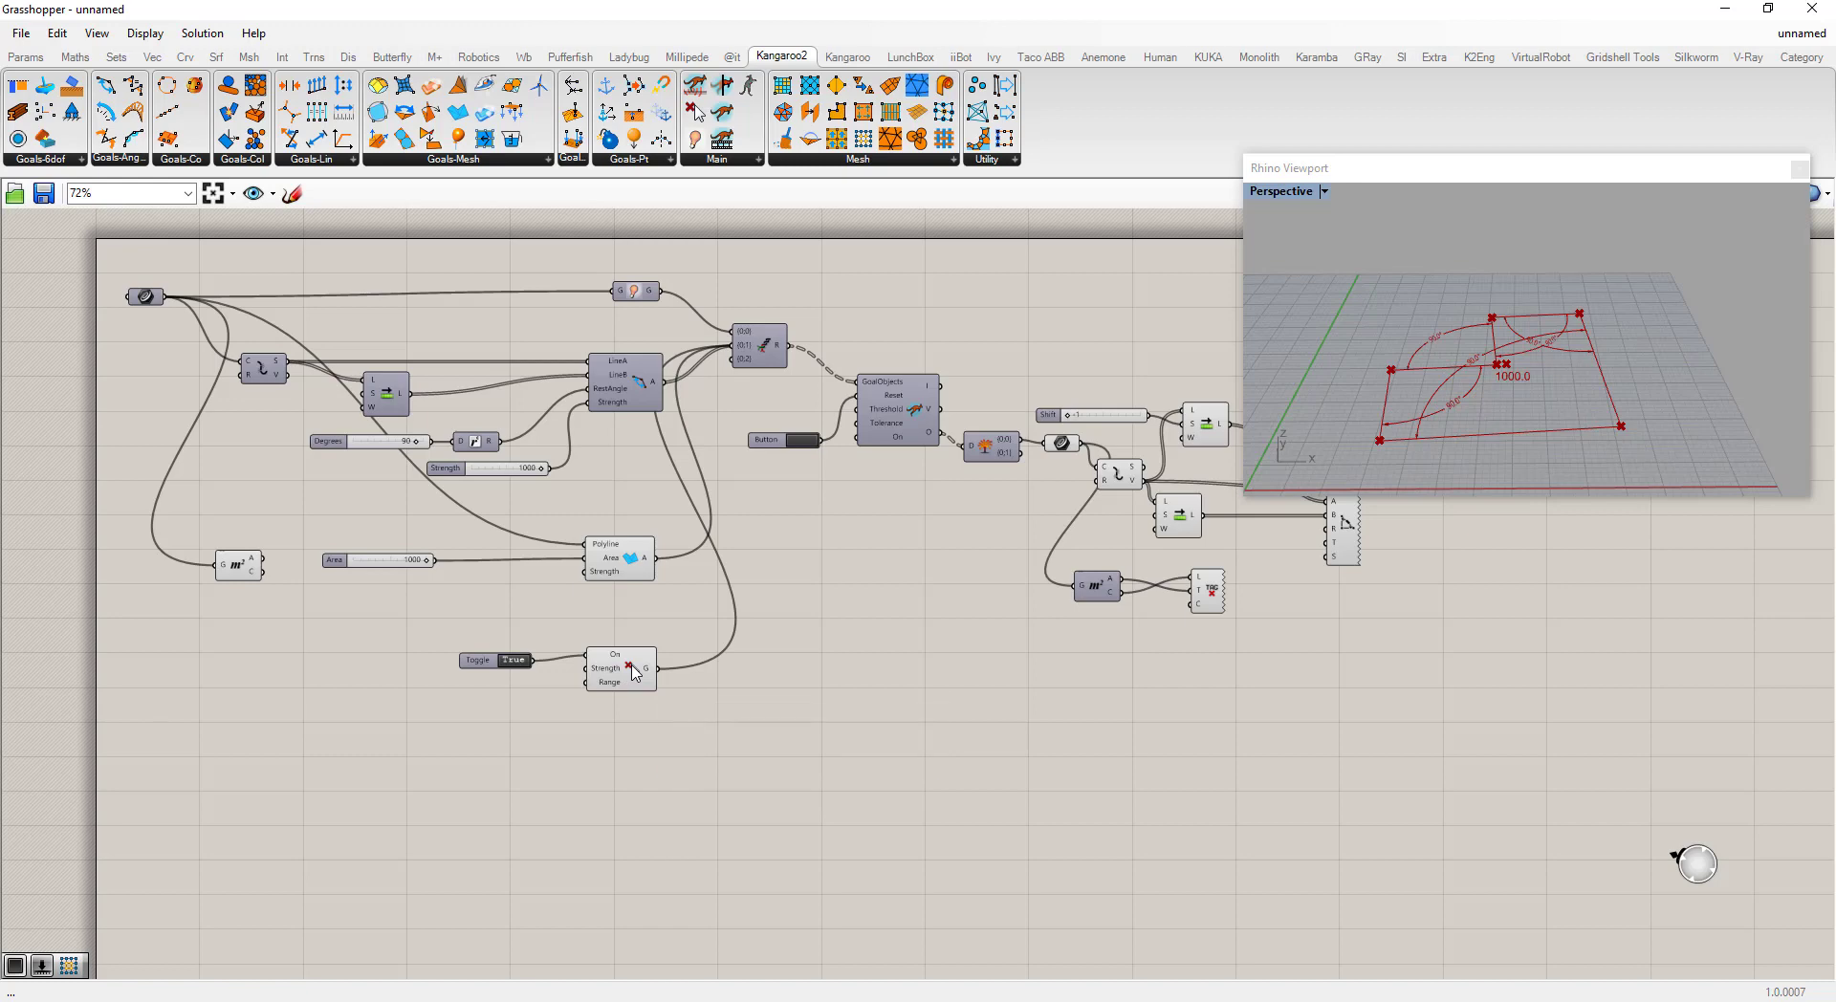
right_click(632, 671)
left_click(566, 735)
Step: Pull one corner of the solved polygon in the Perspective viewport with Grab and inspect the shape from a low angle
left_click(1419, 370)
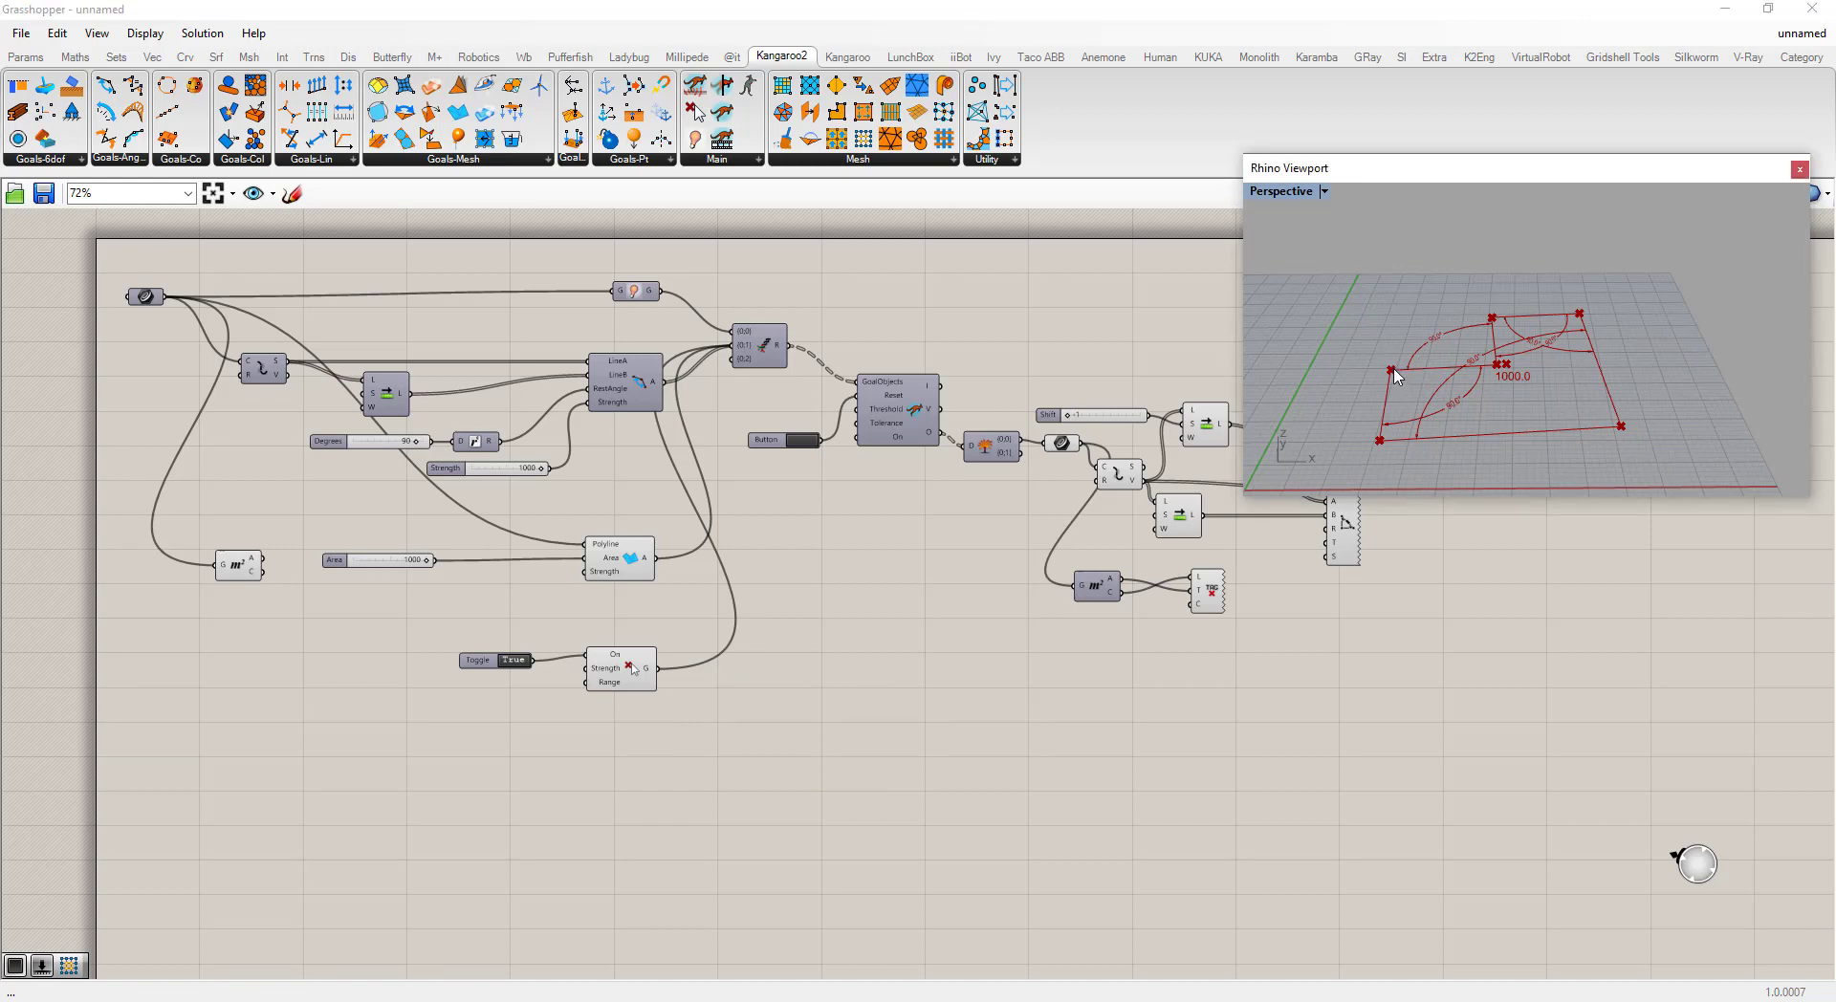
mouse_move(1394, 370)
left_mouse_down()
mouse_move(1428, 381)
mouse_move(1424, 352)
mouse_move(1396, 342)
mouse_move(1431, 373)
left_mouse_up()
right_click_drag(1534, 366, 1475, 298)
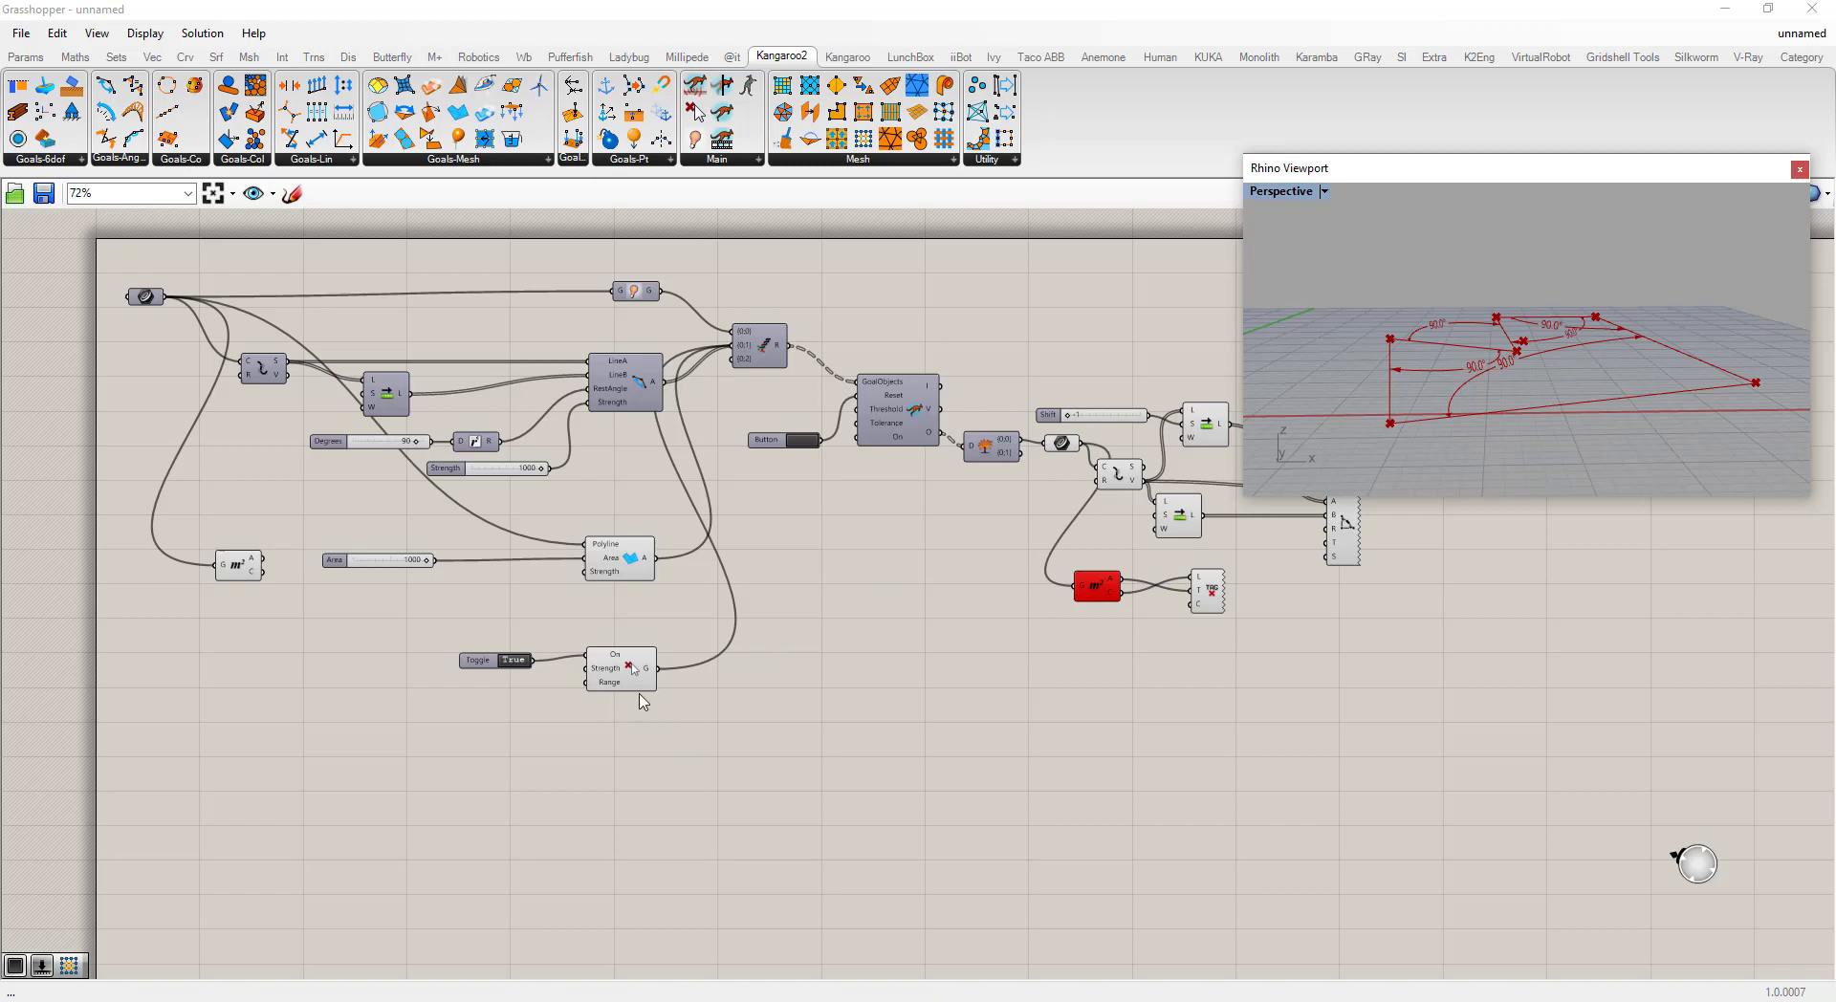
Step: Move the Toggle and Grab components up together, closer beneath the PolygonArea goal
left_click_drag(686, 738, 504, 653)
left_click_drag(608, 677, 608, 647)
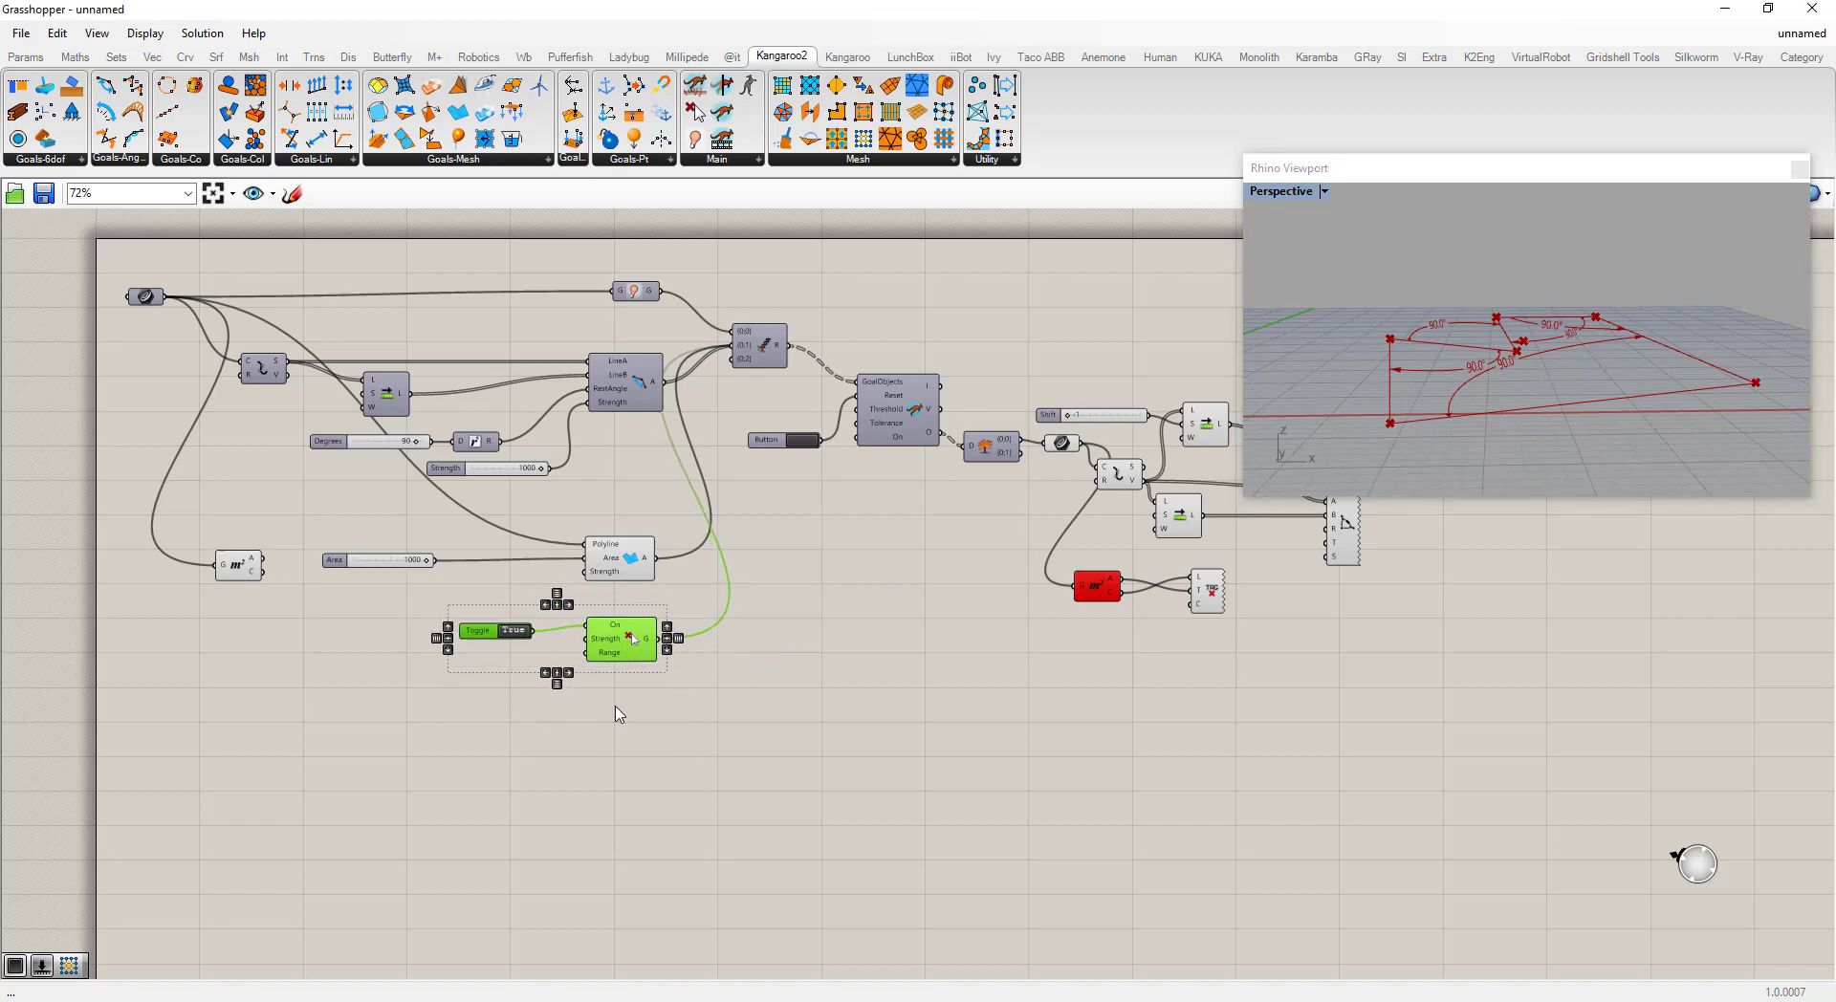
left_click(619, 713)
right_click_drag(1466, 407, 1434, 381)
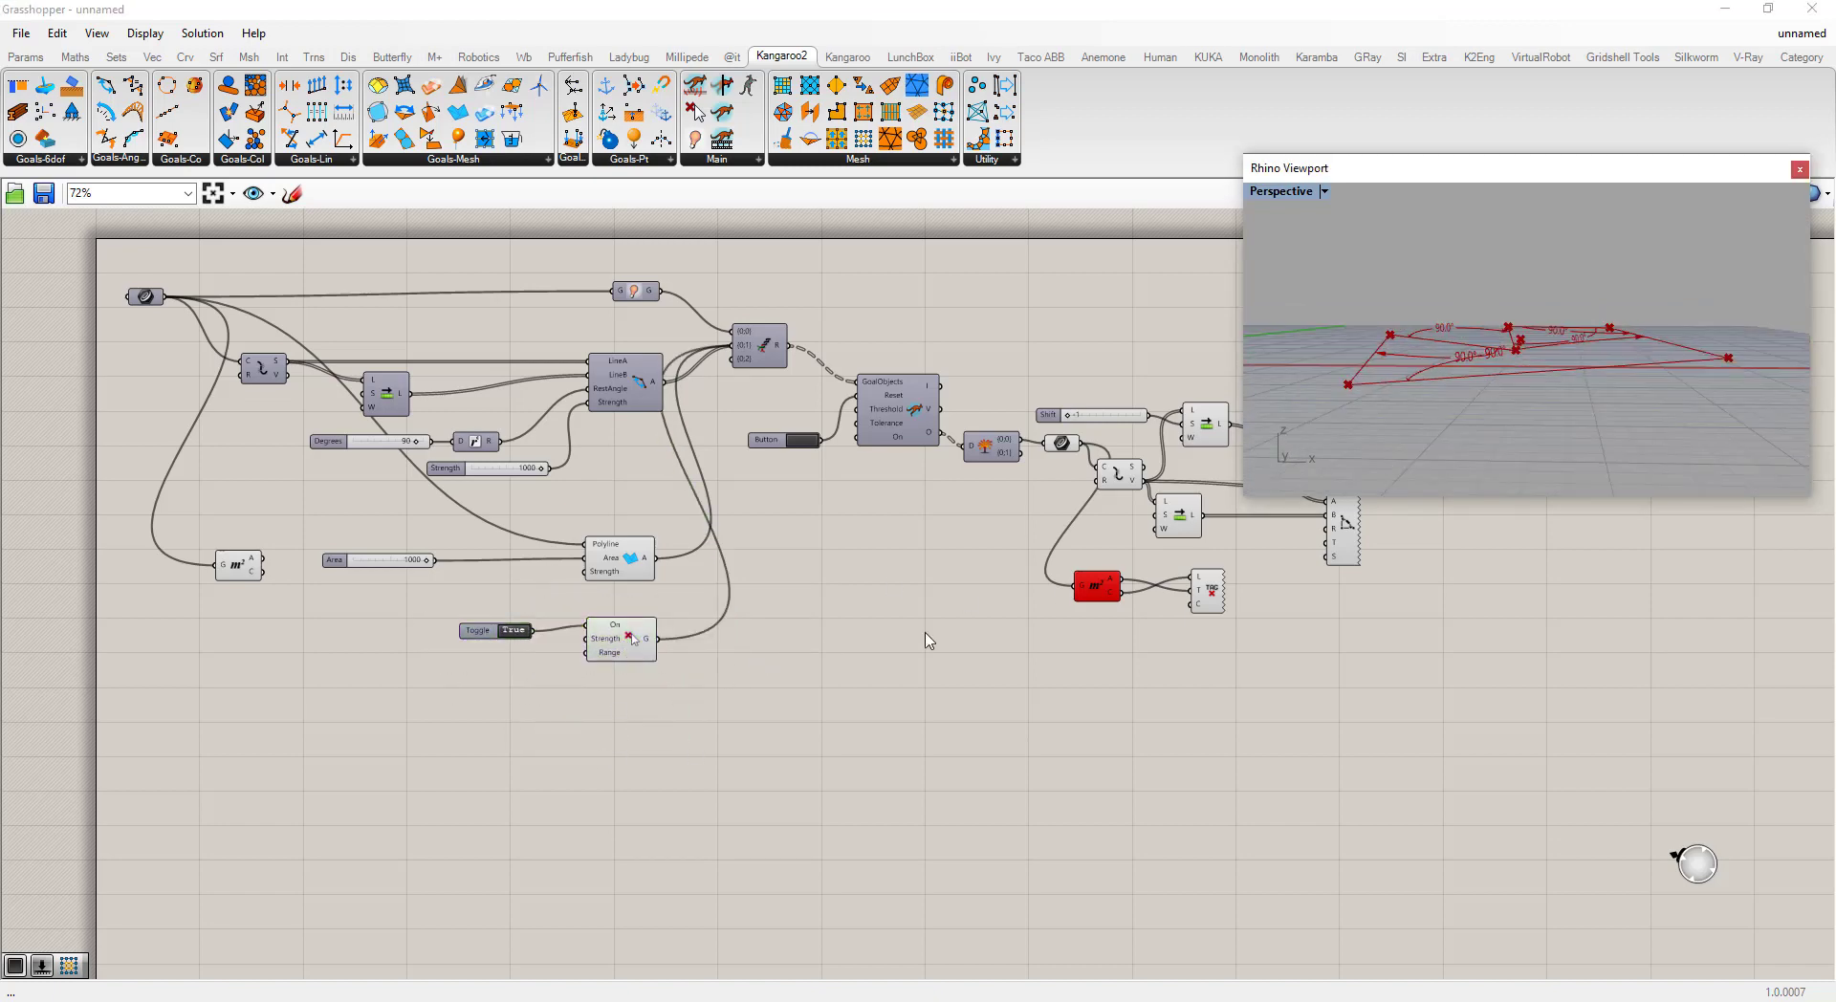
Step: Add an OnPlane goal beneath Grab and connect the first Explode's Vertices output to its Points input
double_click(612, 745)
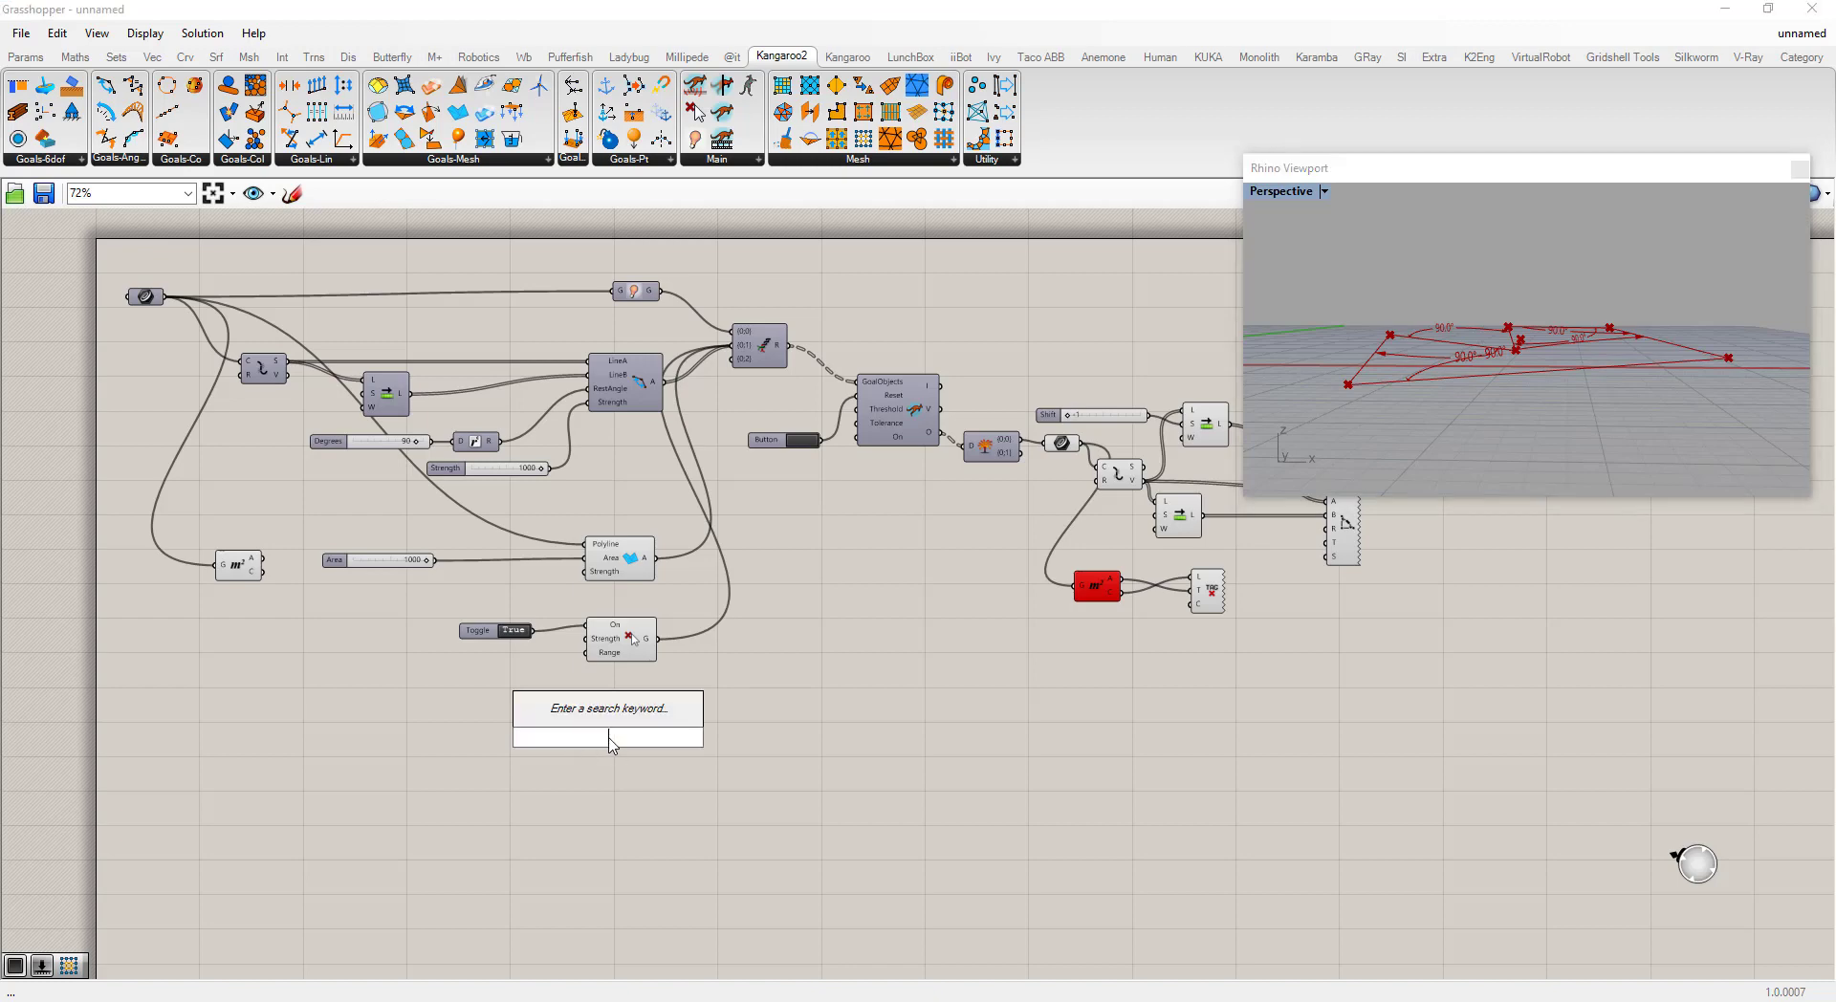
type("planar")
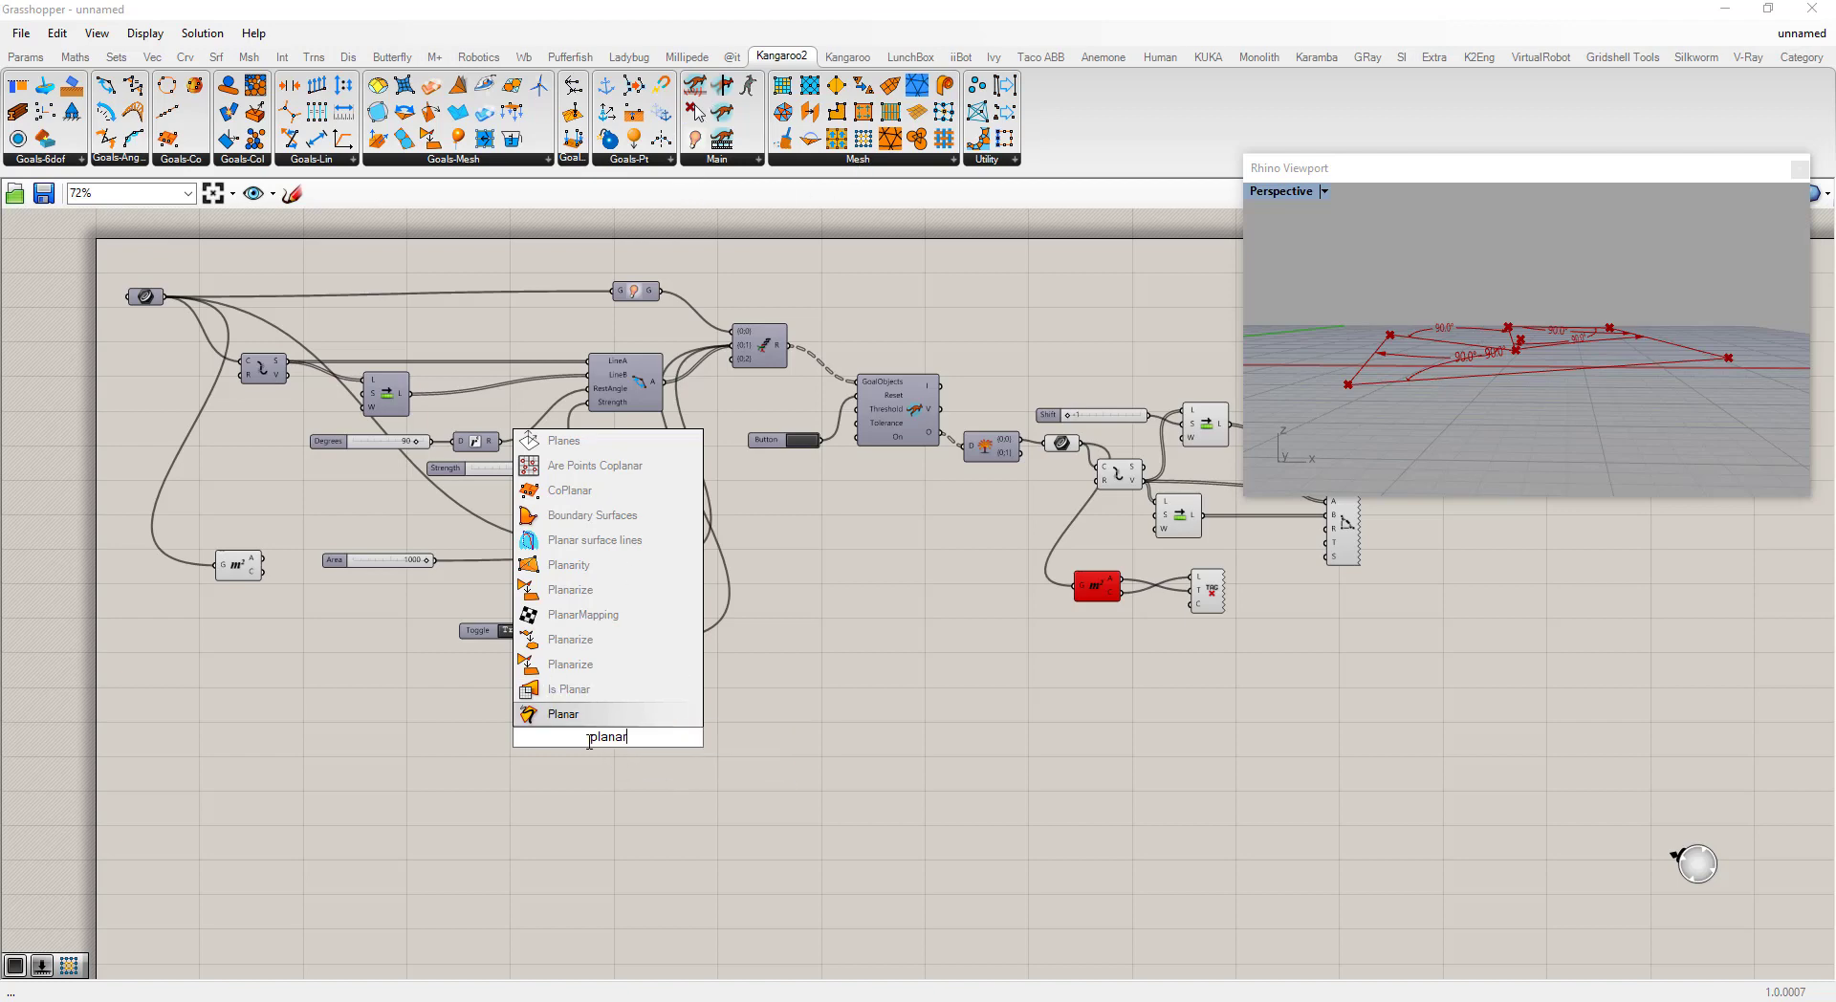
left_click_drag(589, 742, 657, 737)
type("onplane")
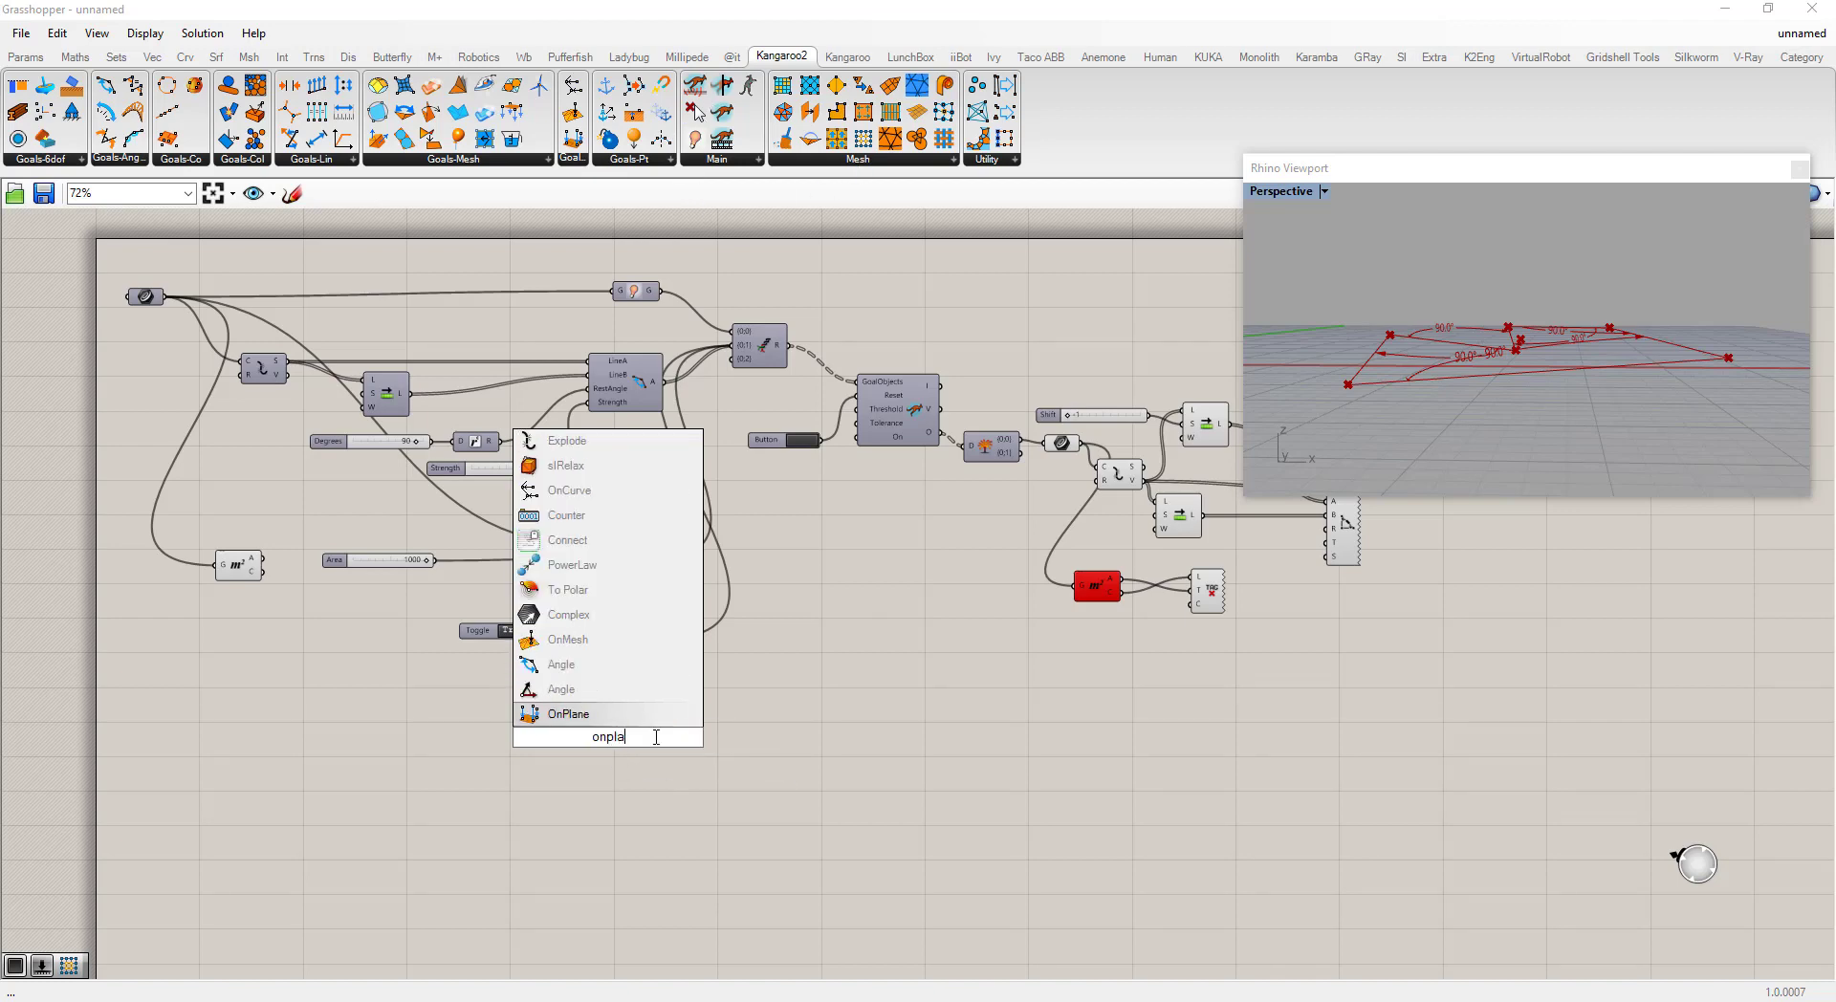
left_click(612, 716)
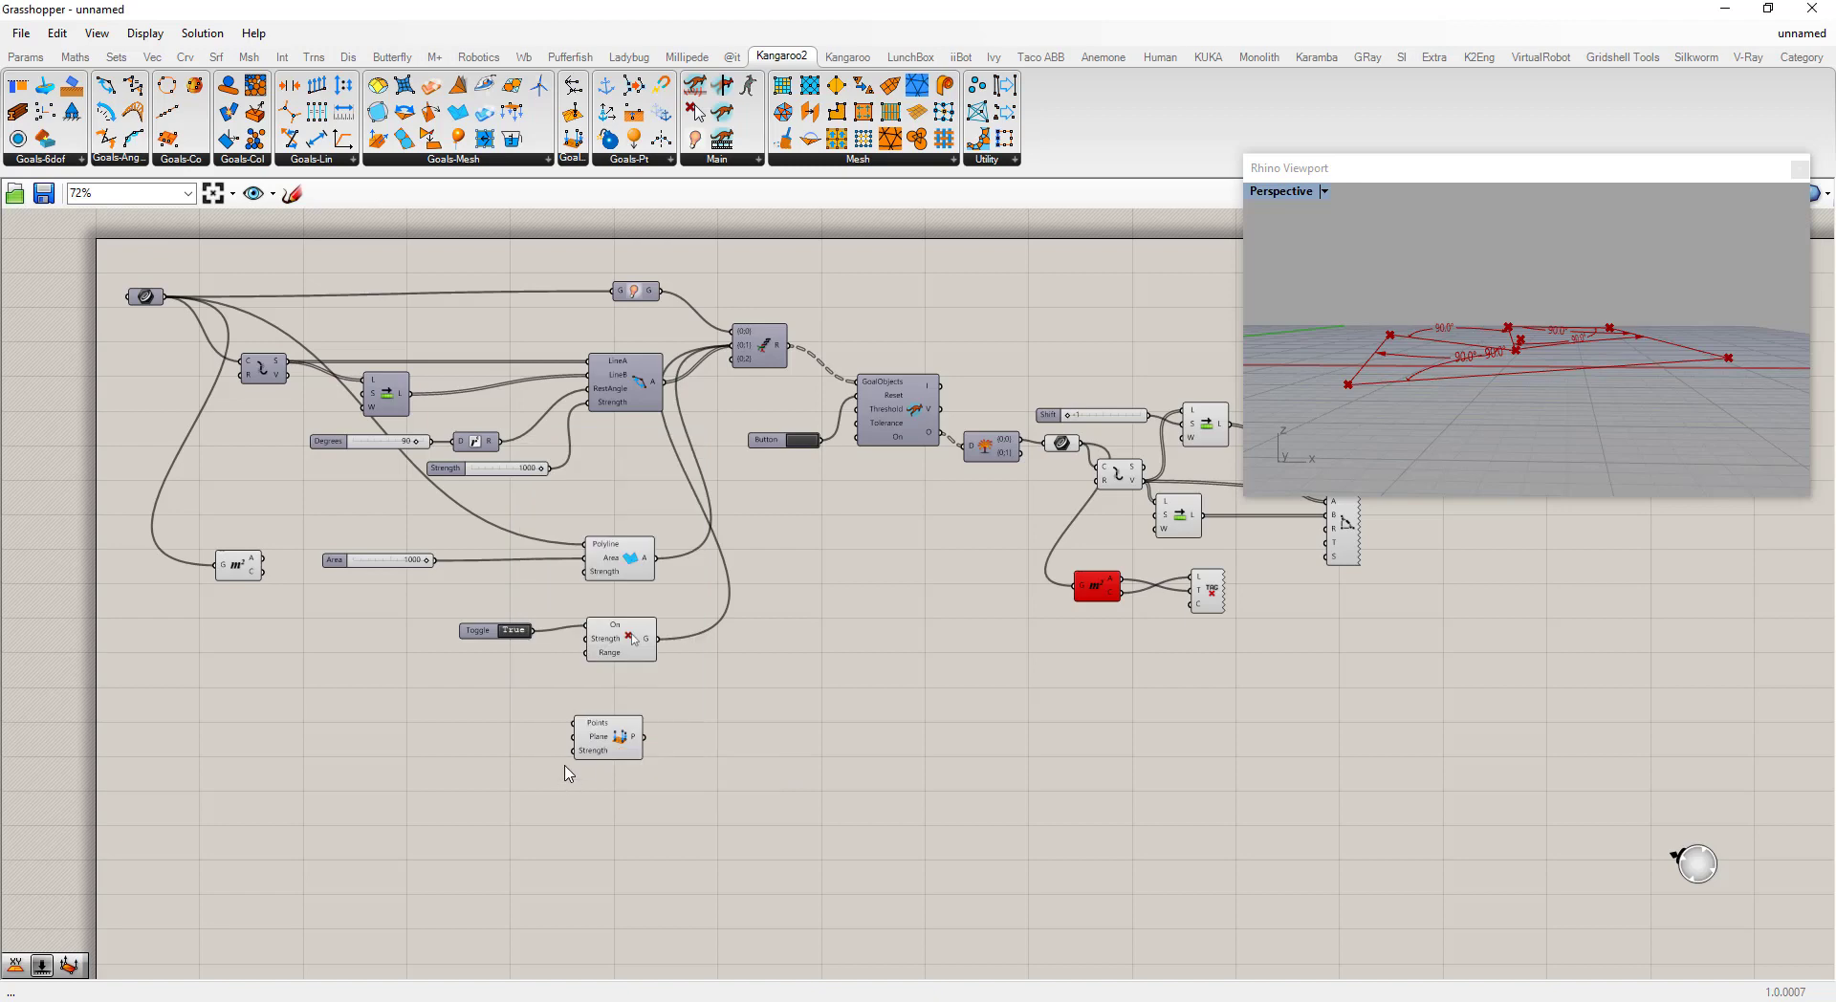
scroll(566, 763, "up", 4)
left_click_drag(675, 744, 702, 691)
scroll(703, 691, "down", 4)
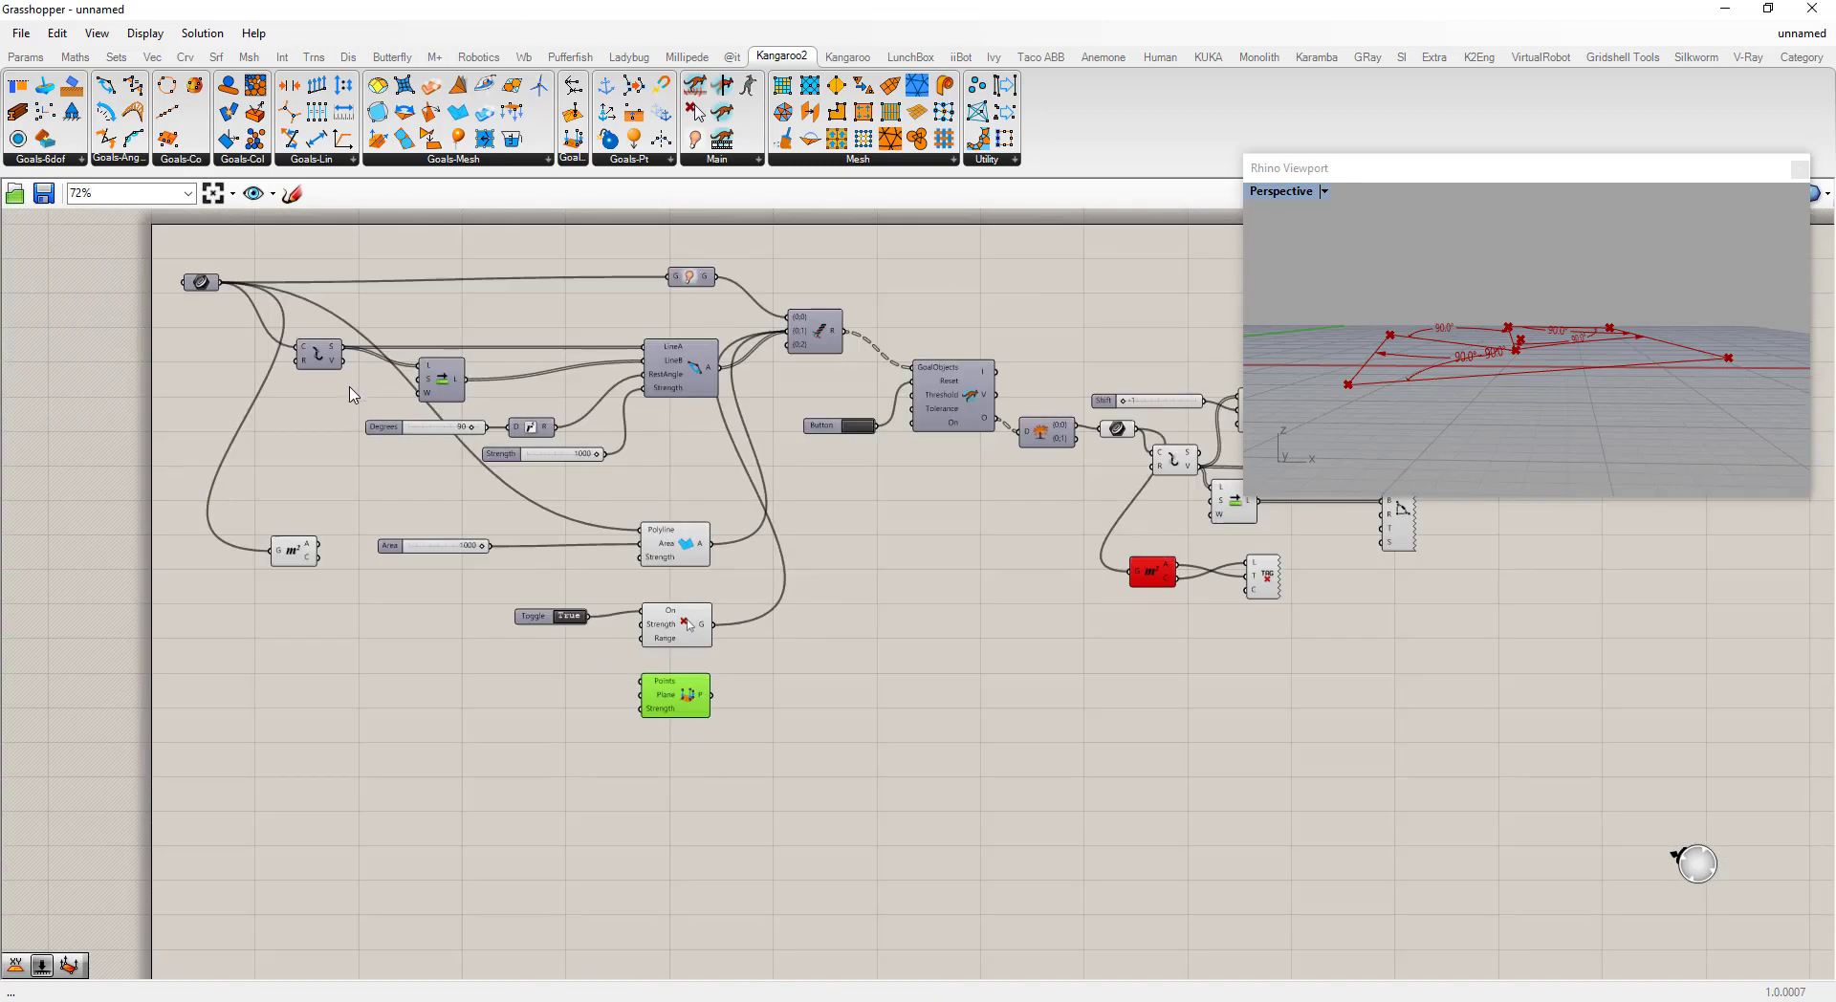
left_click_drag(435, 450, 640, 680)
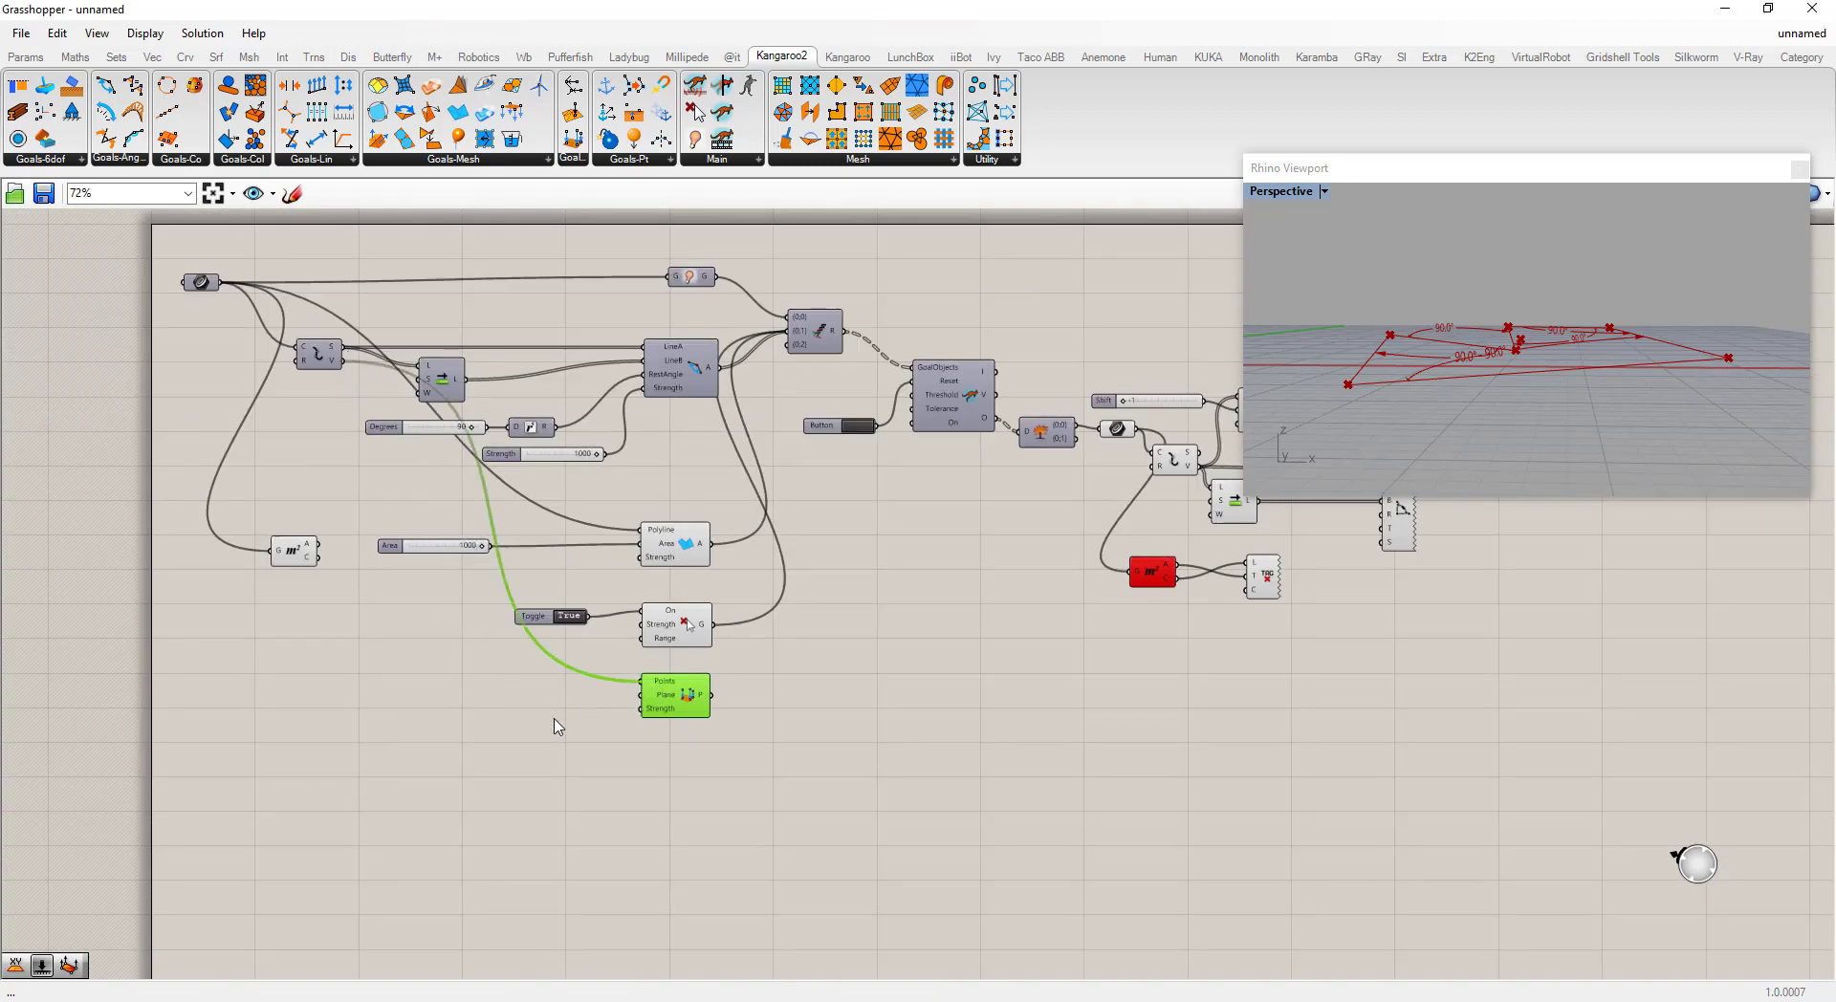
Step: Add an XY Plane component, connect it to OnPlane's Plane input, and wire the goal into the goal-collecting component
double_click(497, 706)
type("xy")
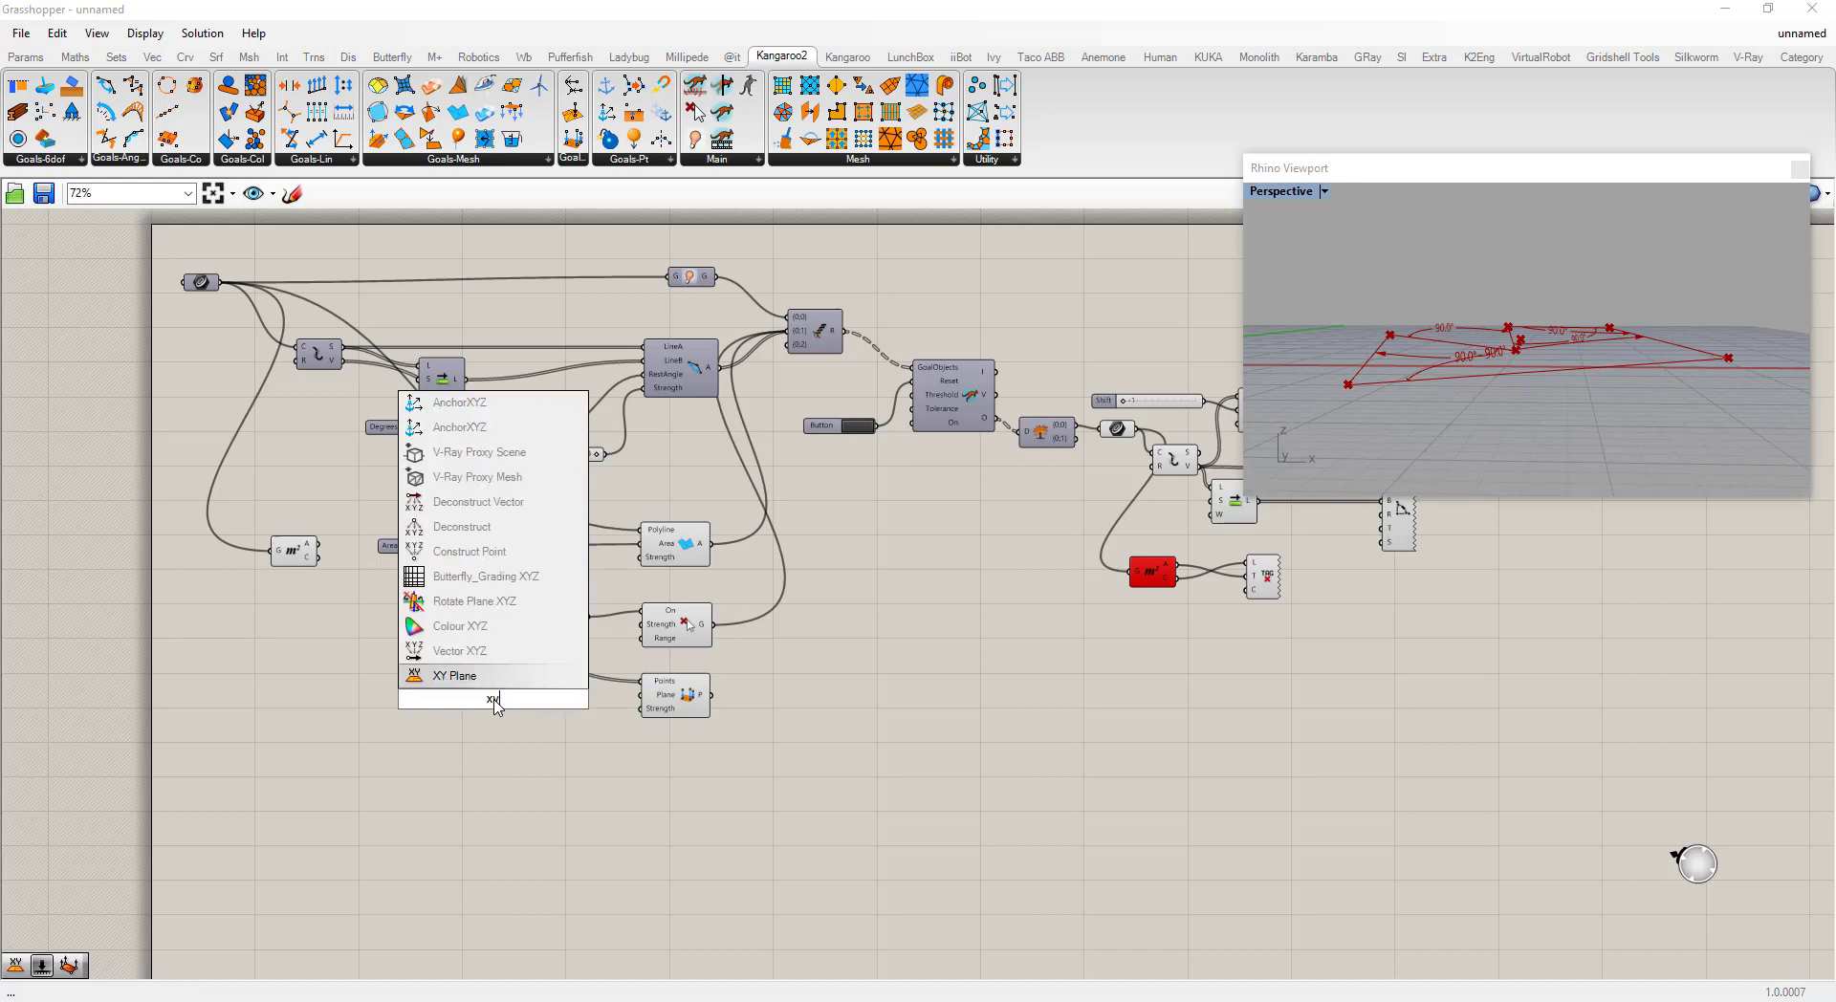
left_click(495, 701)
left_click_drag(516, 698, 792, 345)
right_click_drag(1472, 372, 1442, 428)
mouse_move(1443, 351)
right_mouse_down()
mouse_move(1560, 291)
mouse_move(1510, 373)
mouse_move(1501, 287)
mouse_move(1444, 340)
right_mouse_up()
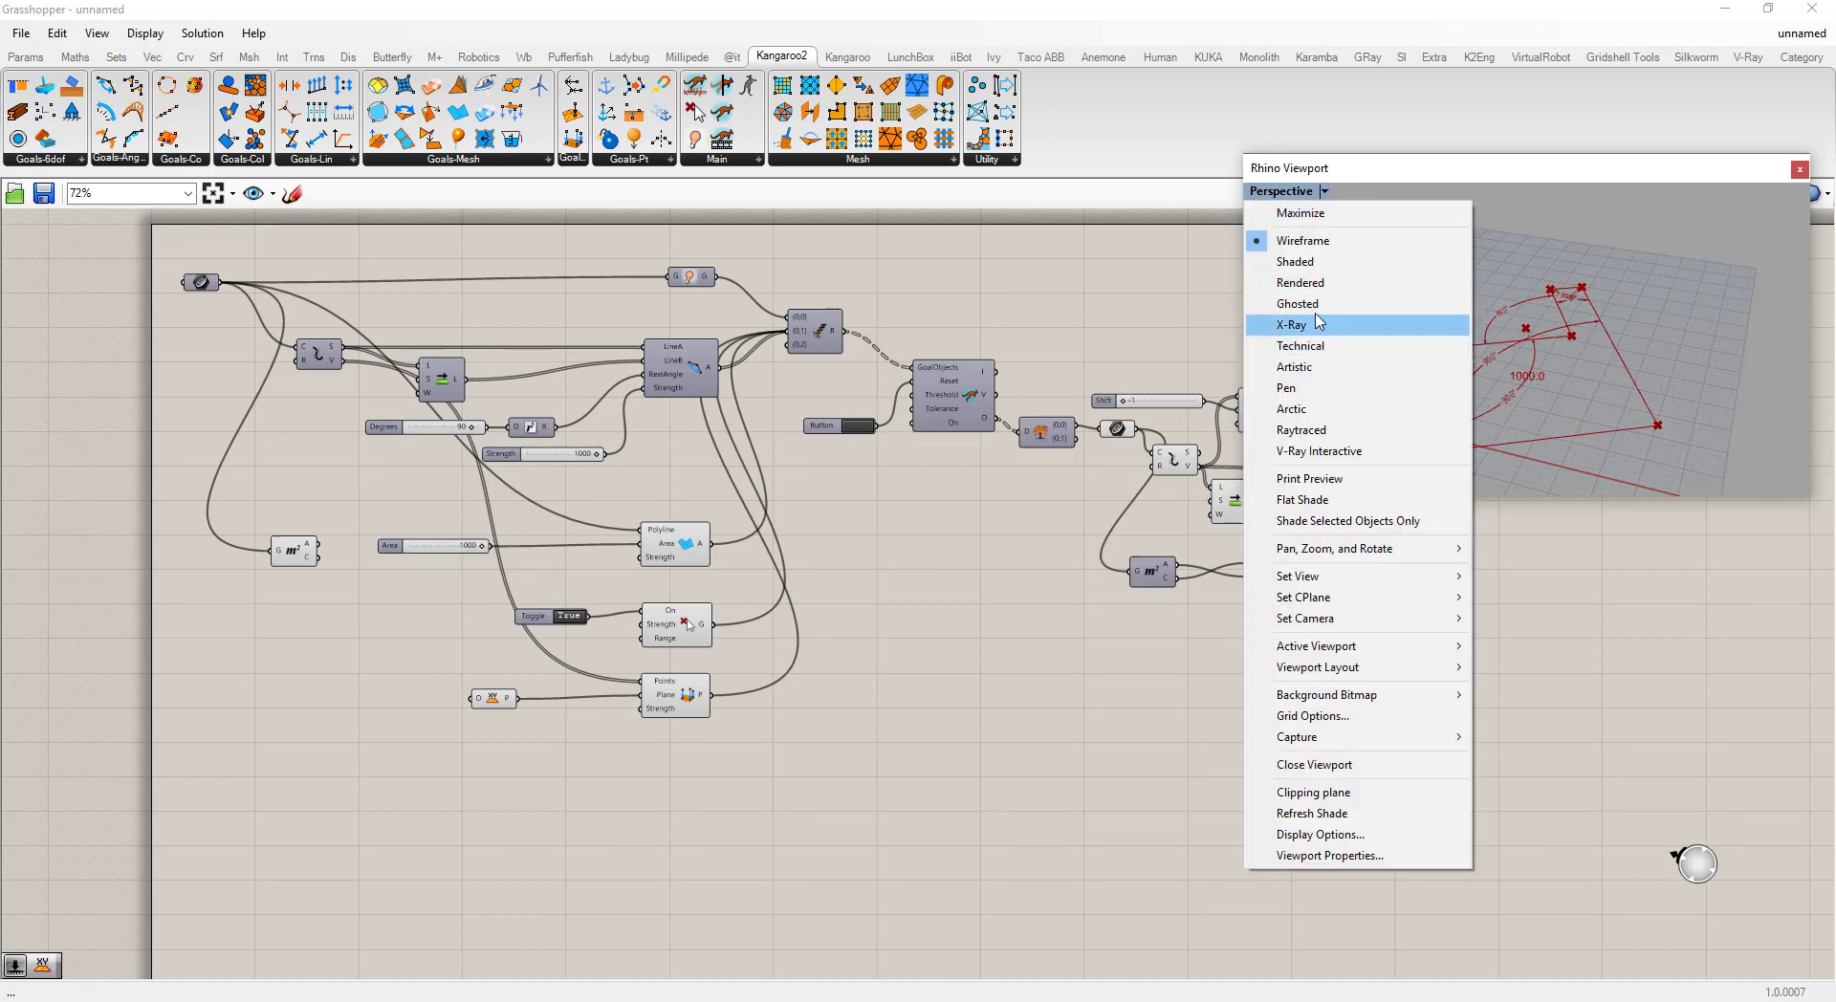
Step: Set the floating Rhino viewport to the Top view and pull several corners of the solved polygon to new positions with Grab
mouse_move(1380, 577)
left_click(1510, 605)
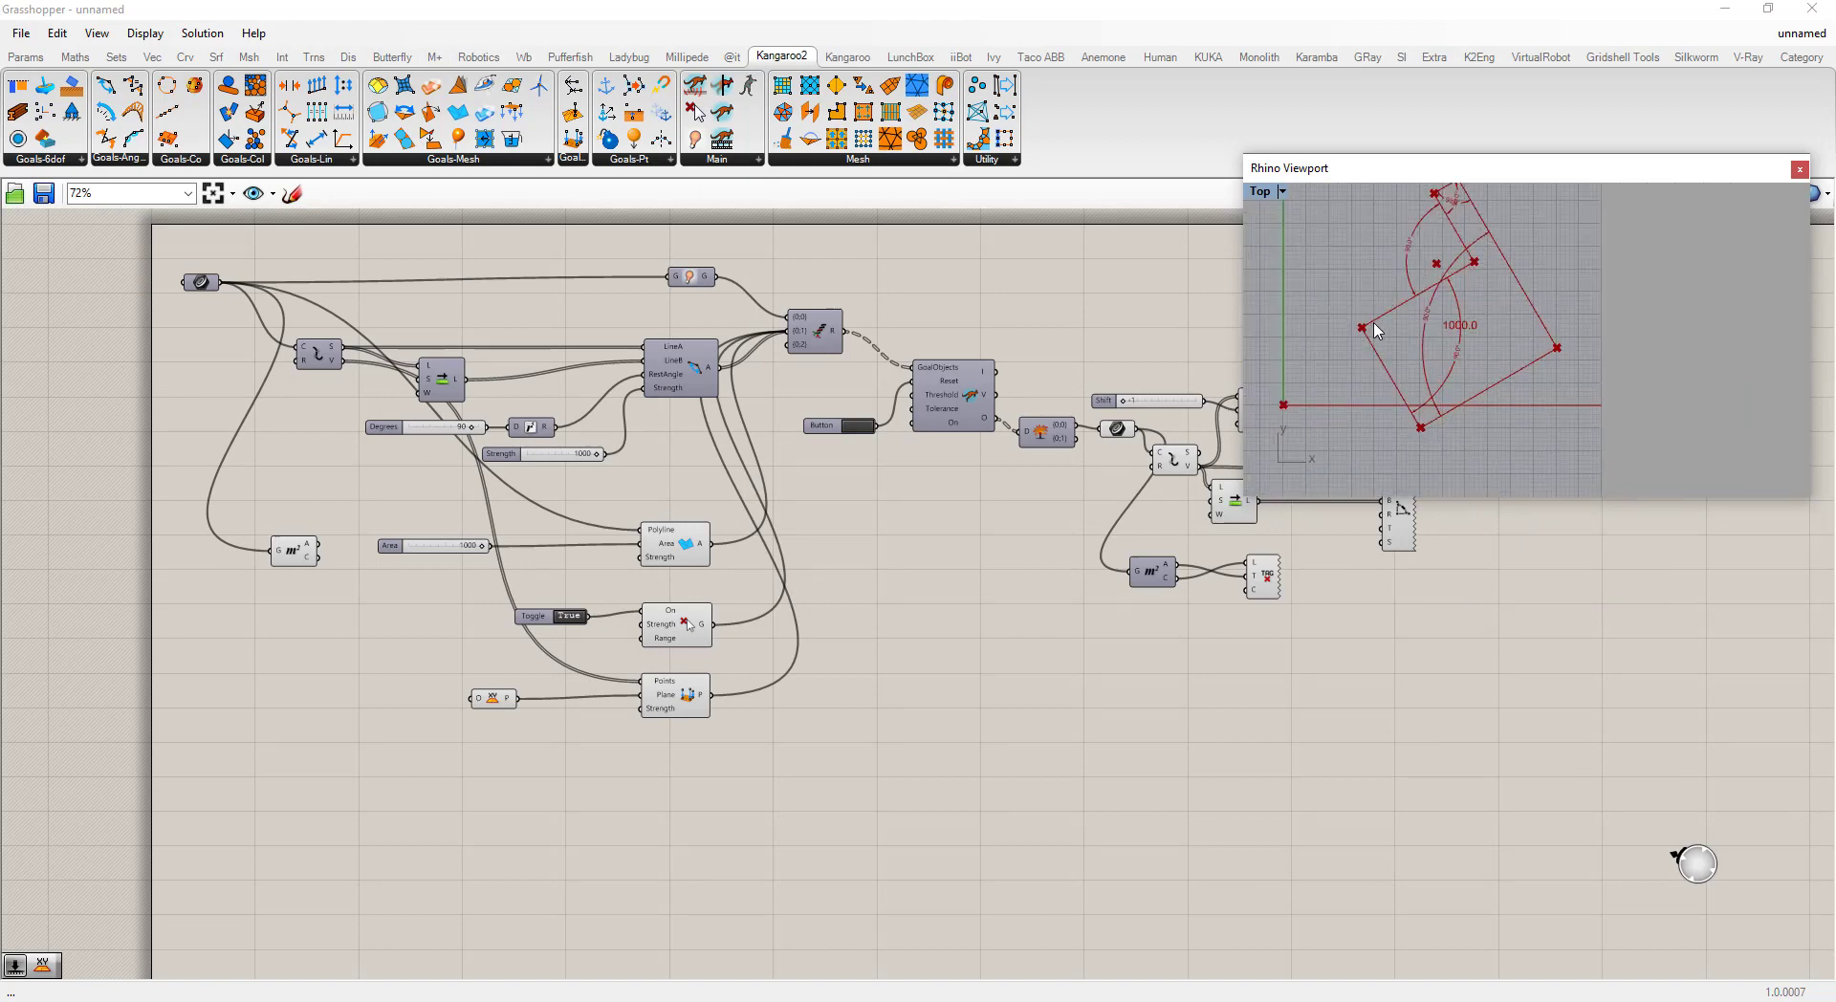
left_click_drag(1376, 331, 1302, 241)
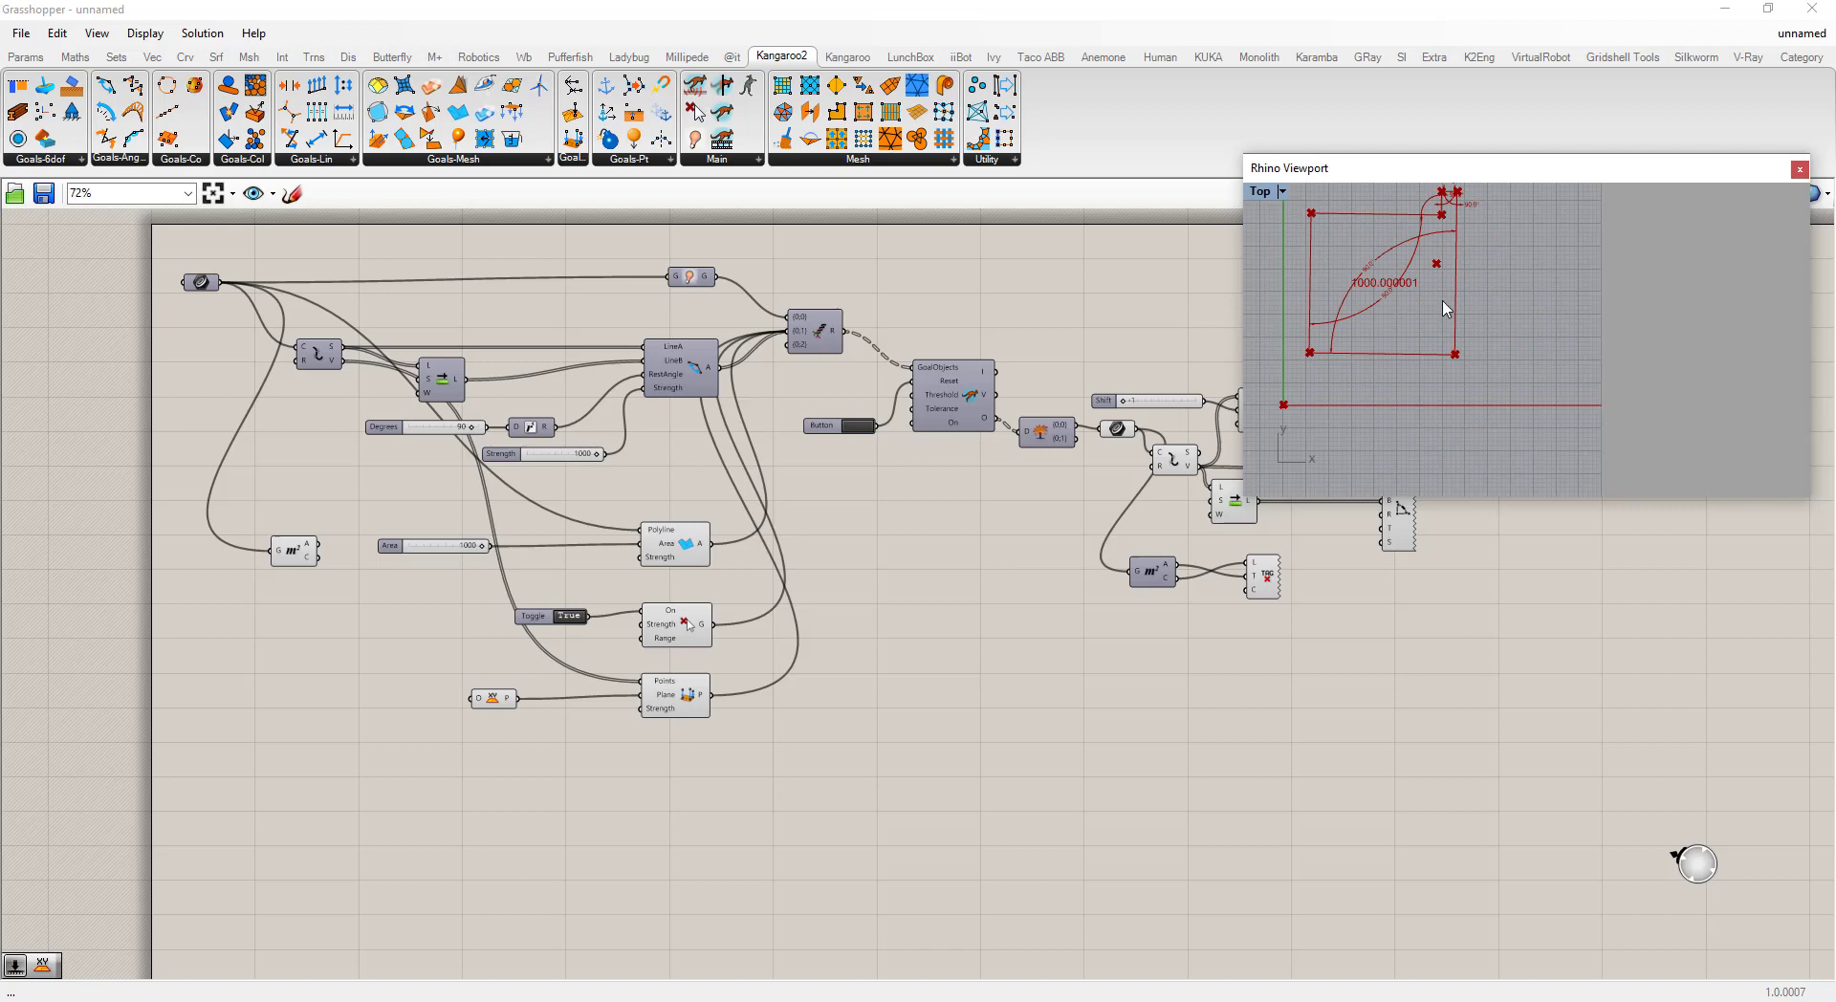
left_click_drag(1454, 354, 1461, 380)
scroll(1527, 411, "down", 1)
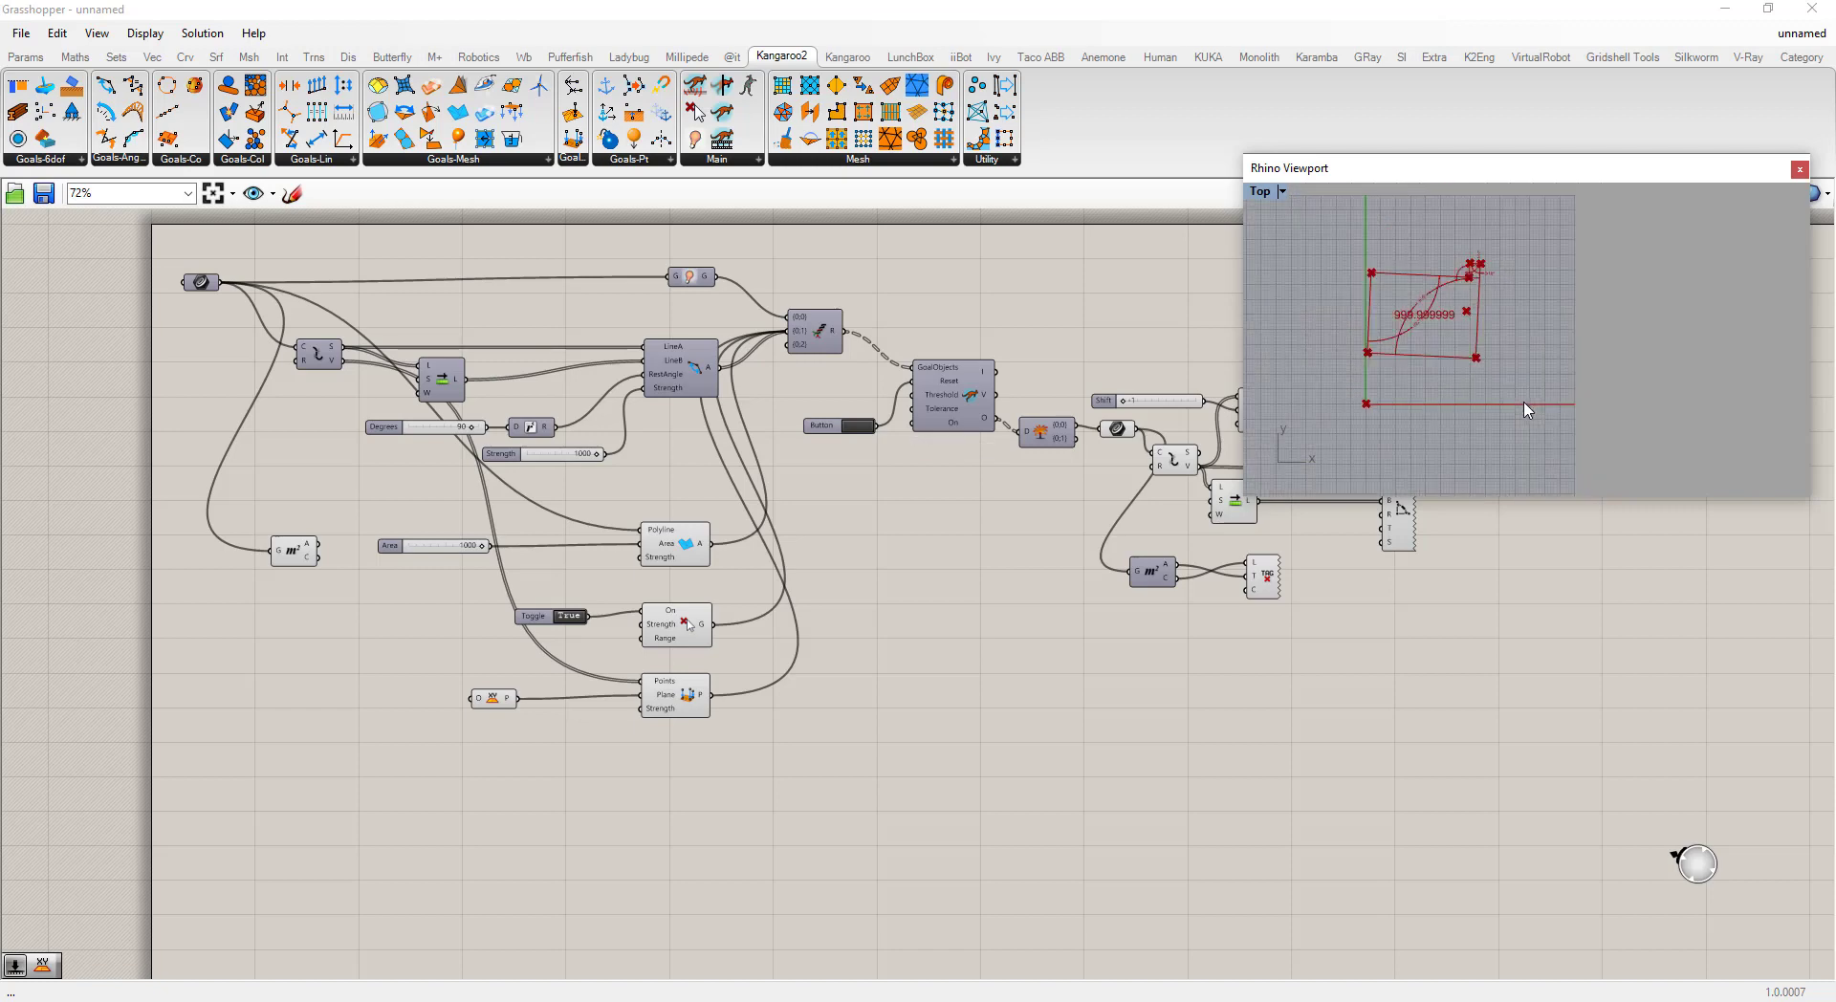
scroll(1424, 273, "up", 3)
left_click_drag(1577, 304, 1497, 268)
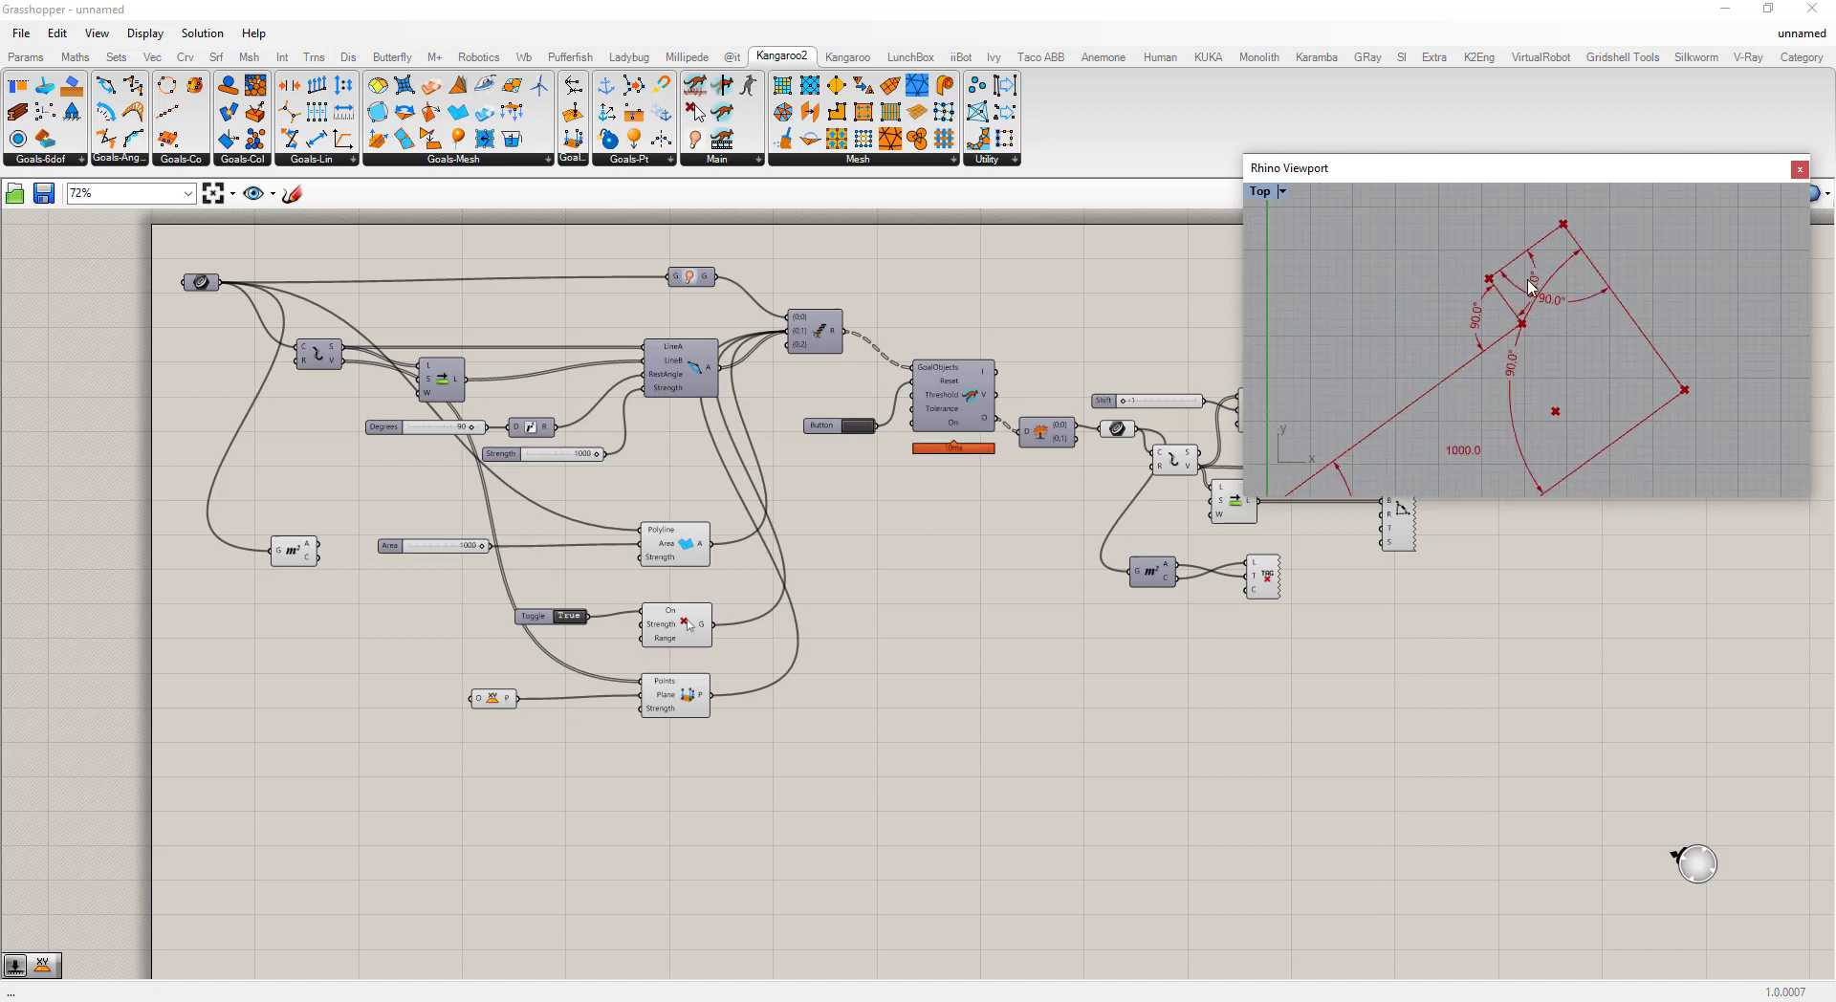
scroll(1485, 415, "down", 1)
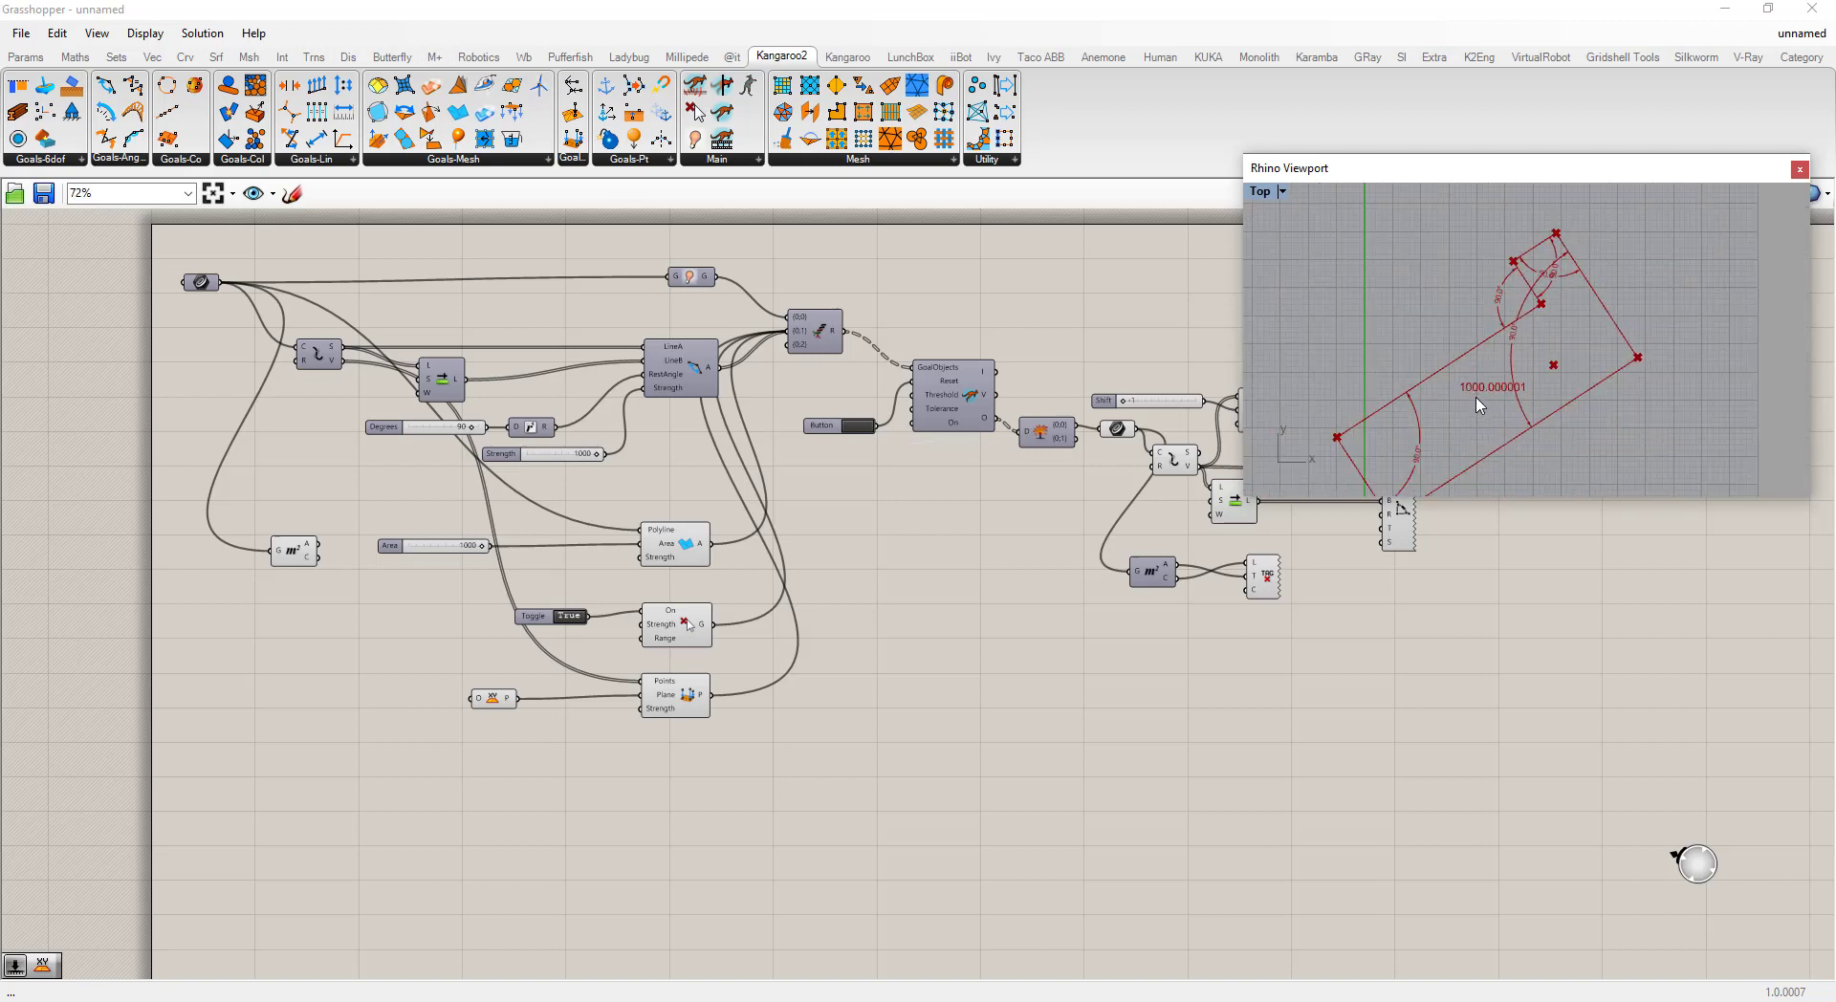
scroll(1427, 438, "up", 2)
scroll(1429, 451, "down", 2)
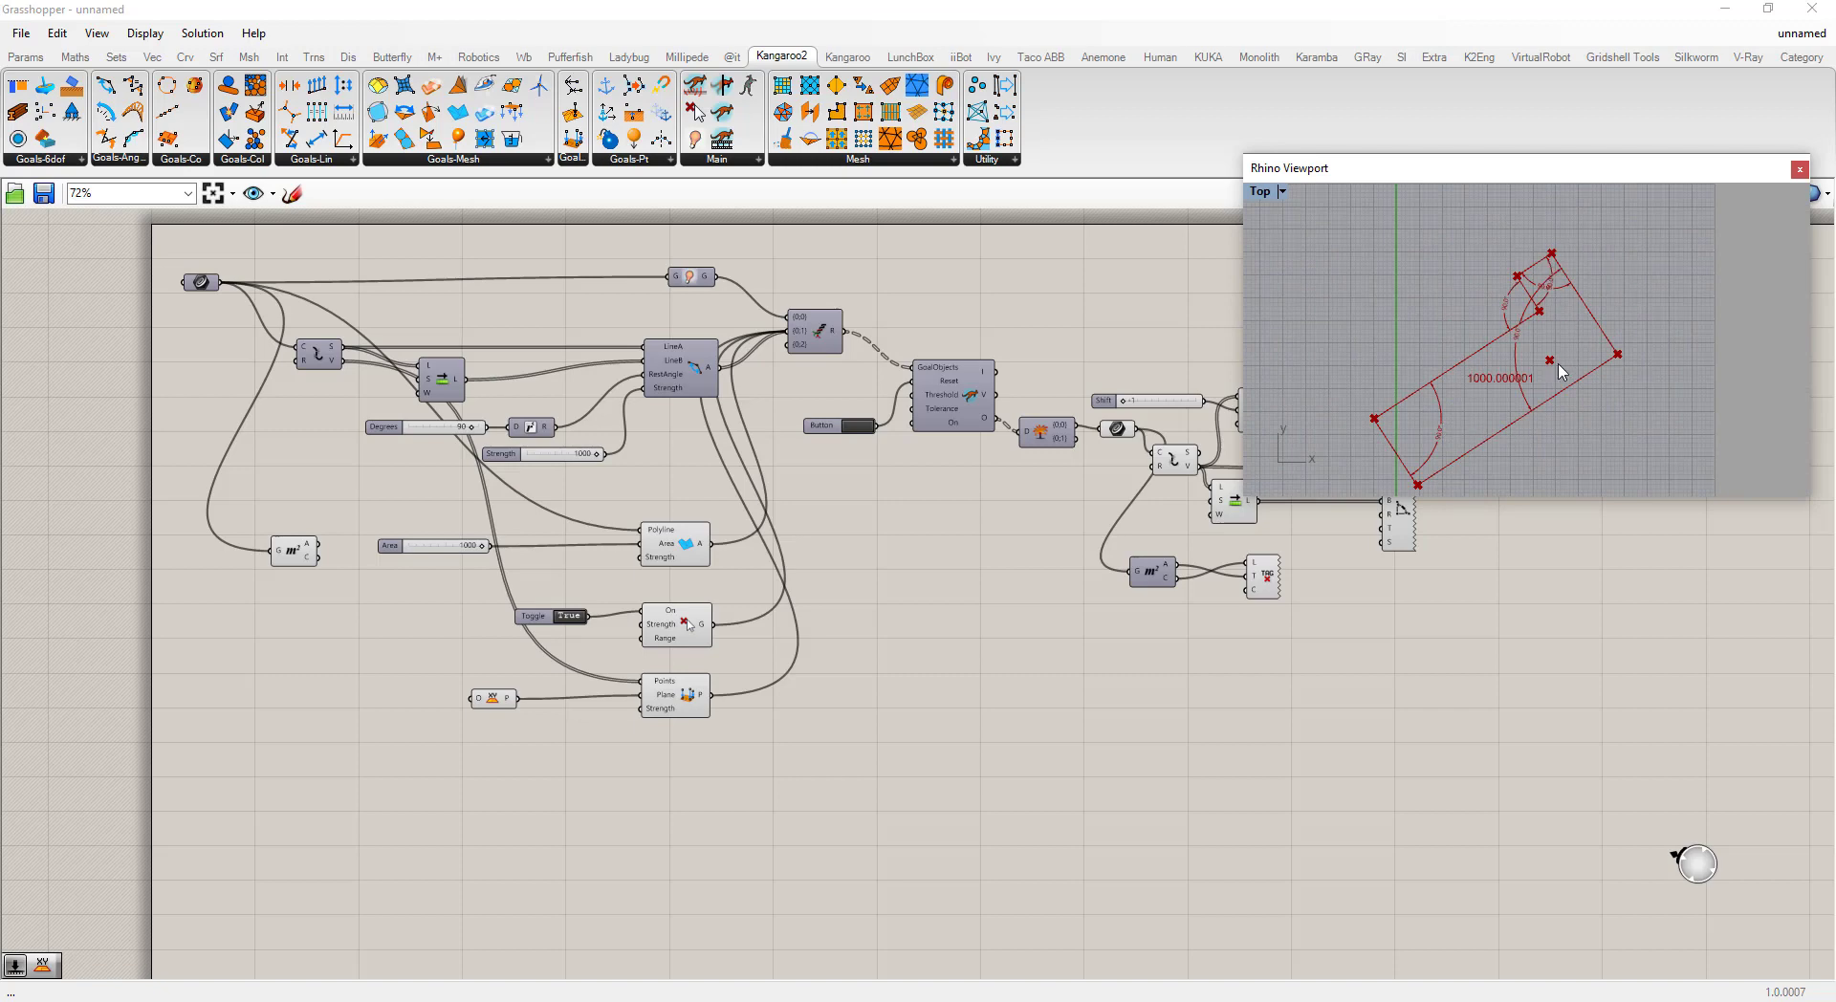
scroll(1568, 318, "down", 1)
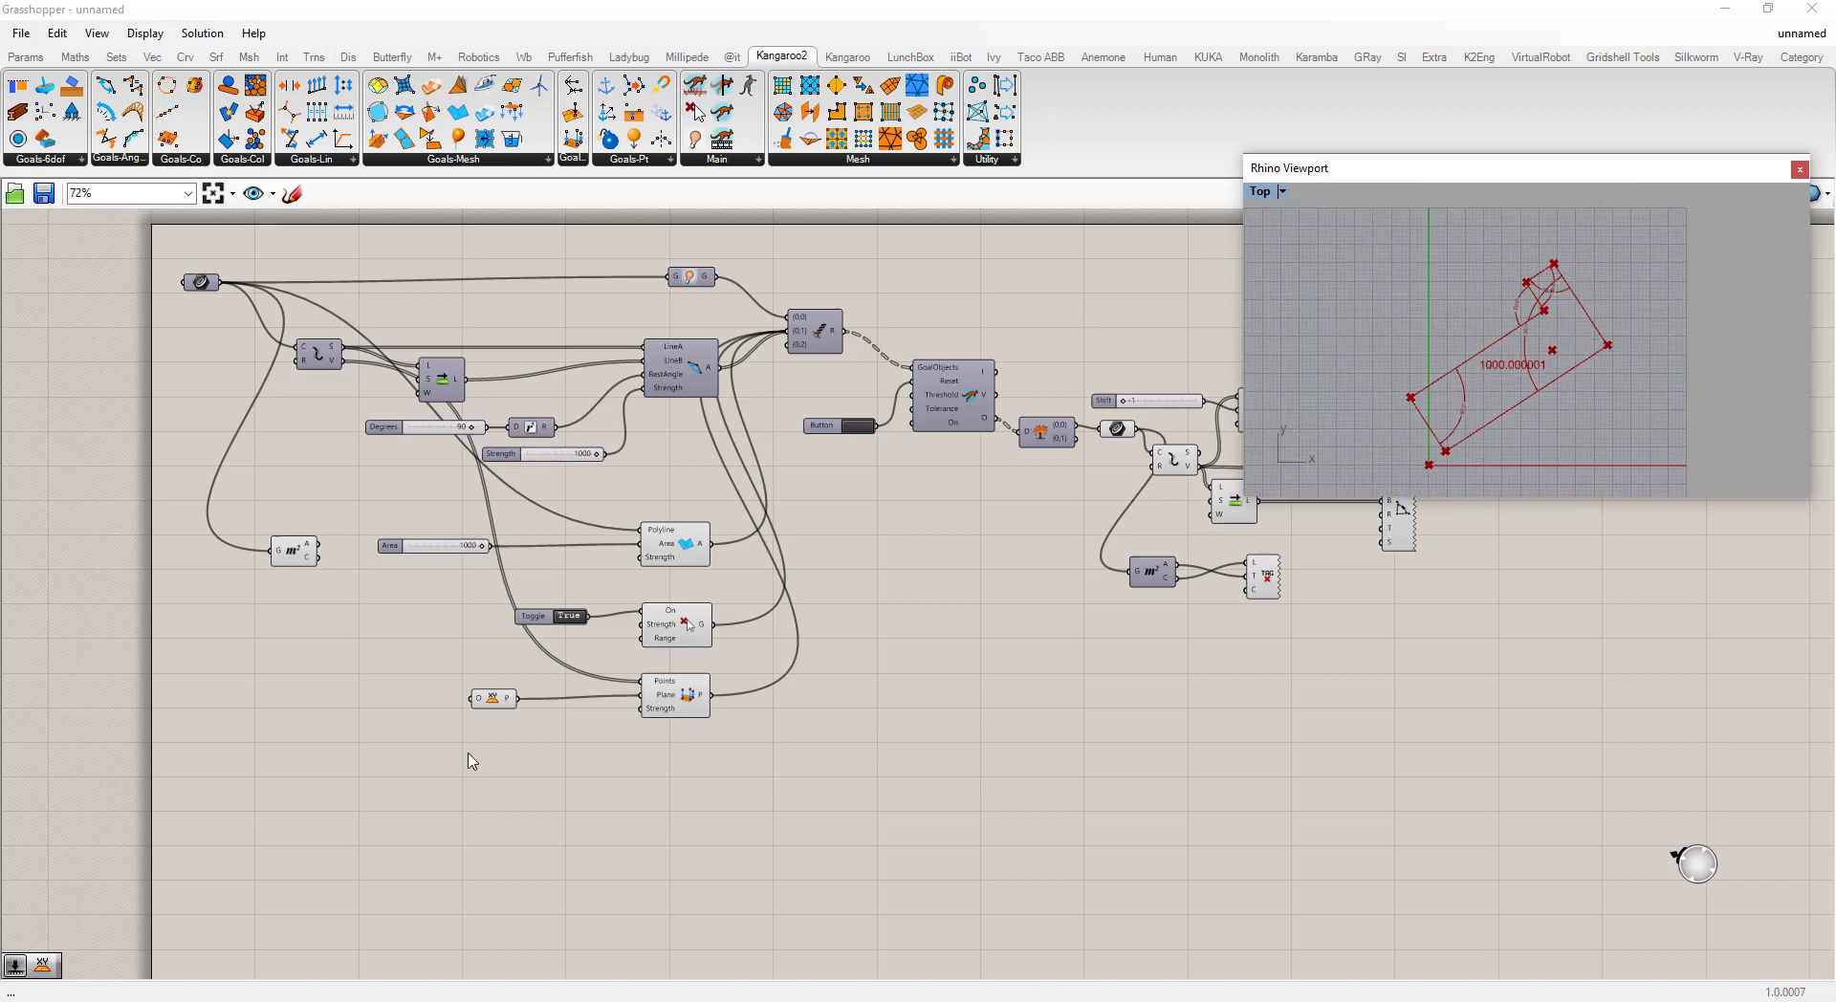
Step: Add a Kangaroo2 Anchor goal beneath the OnPlane goal
double_click(641, 781)
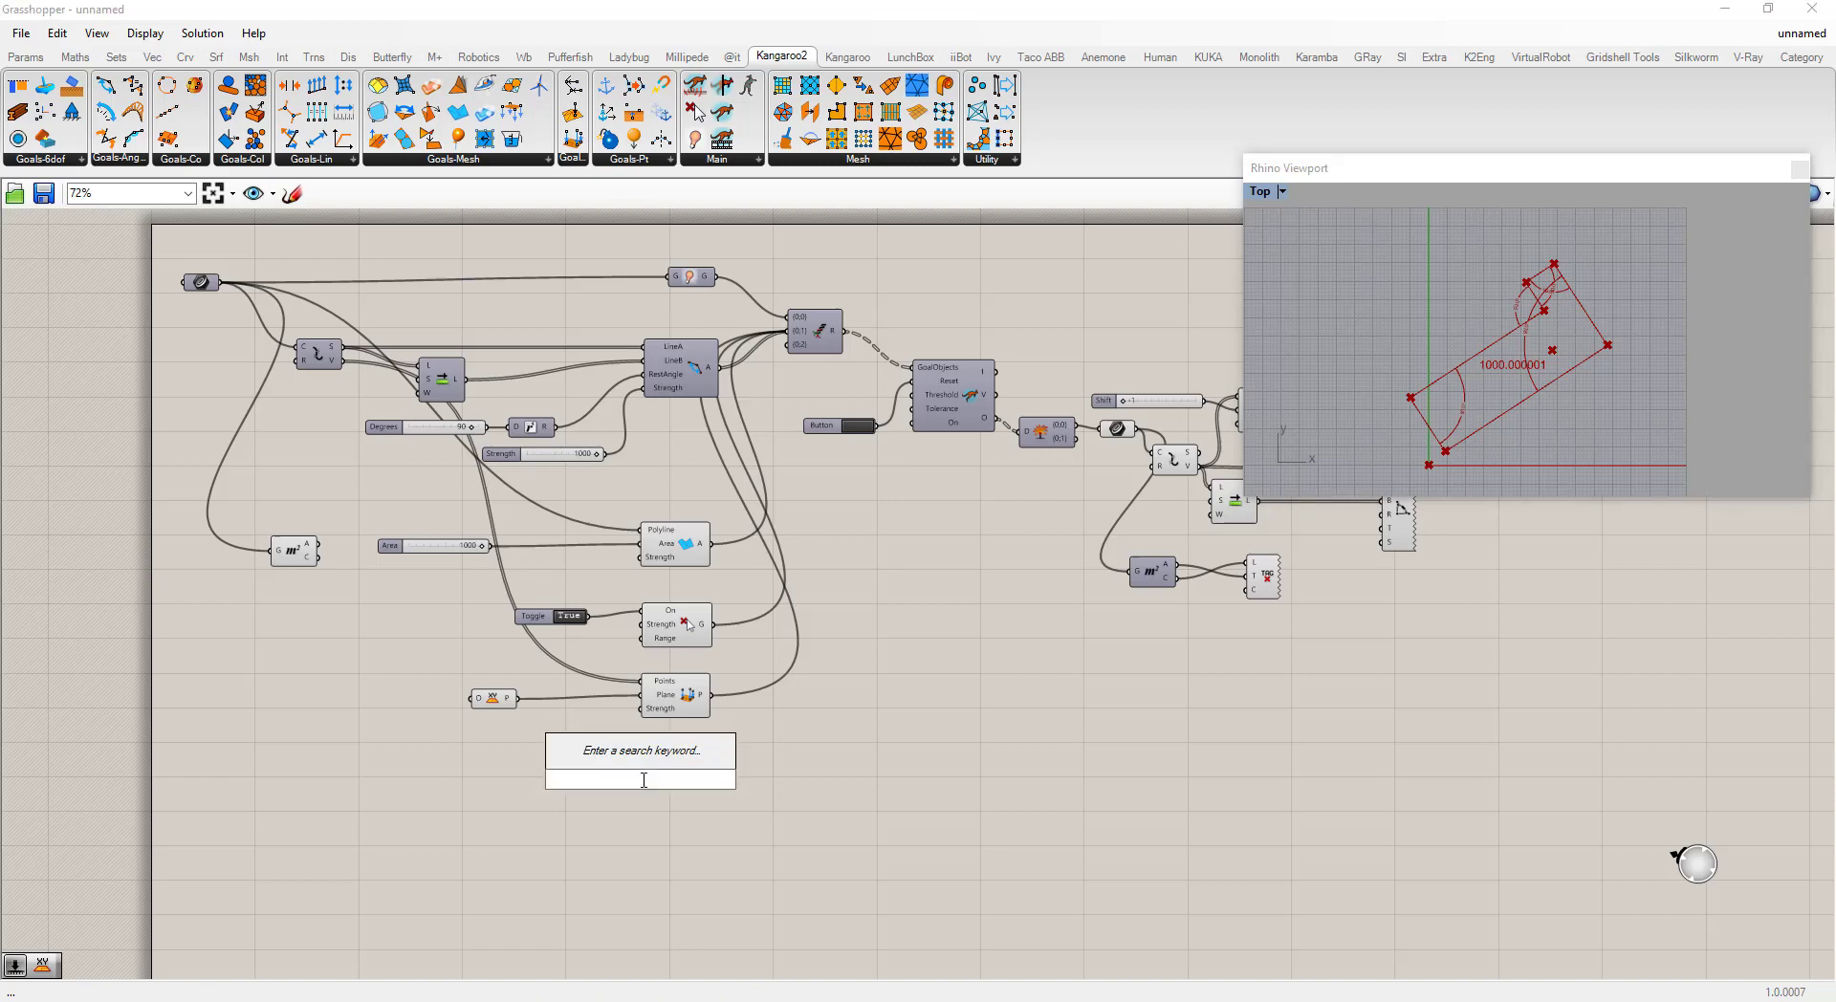
type("anch")
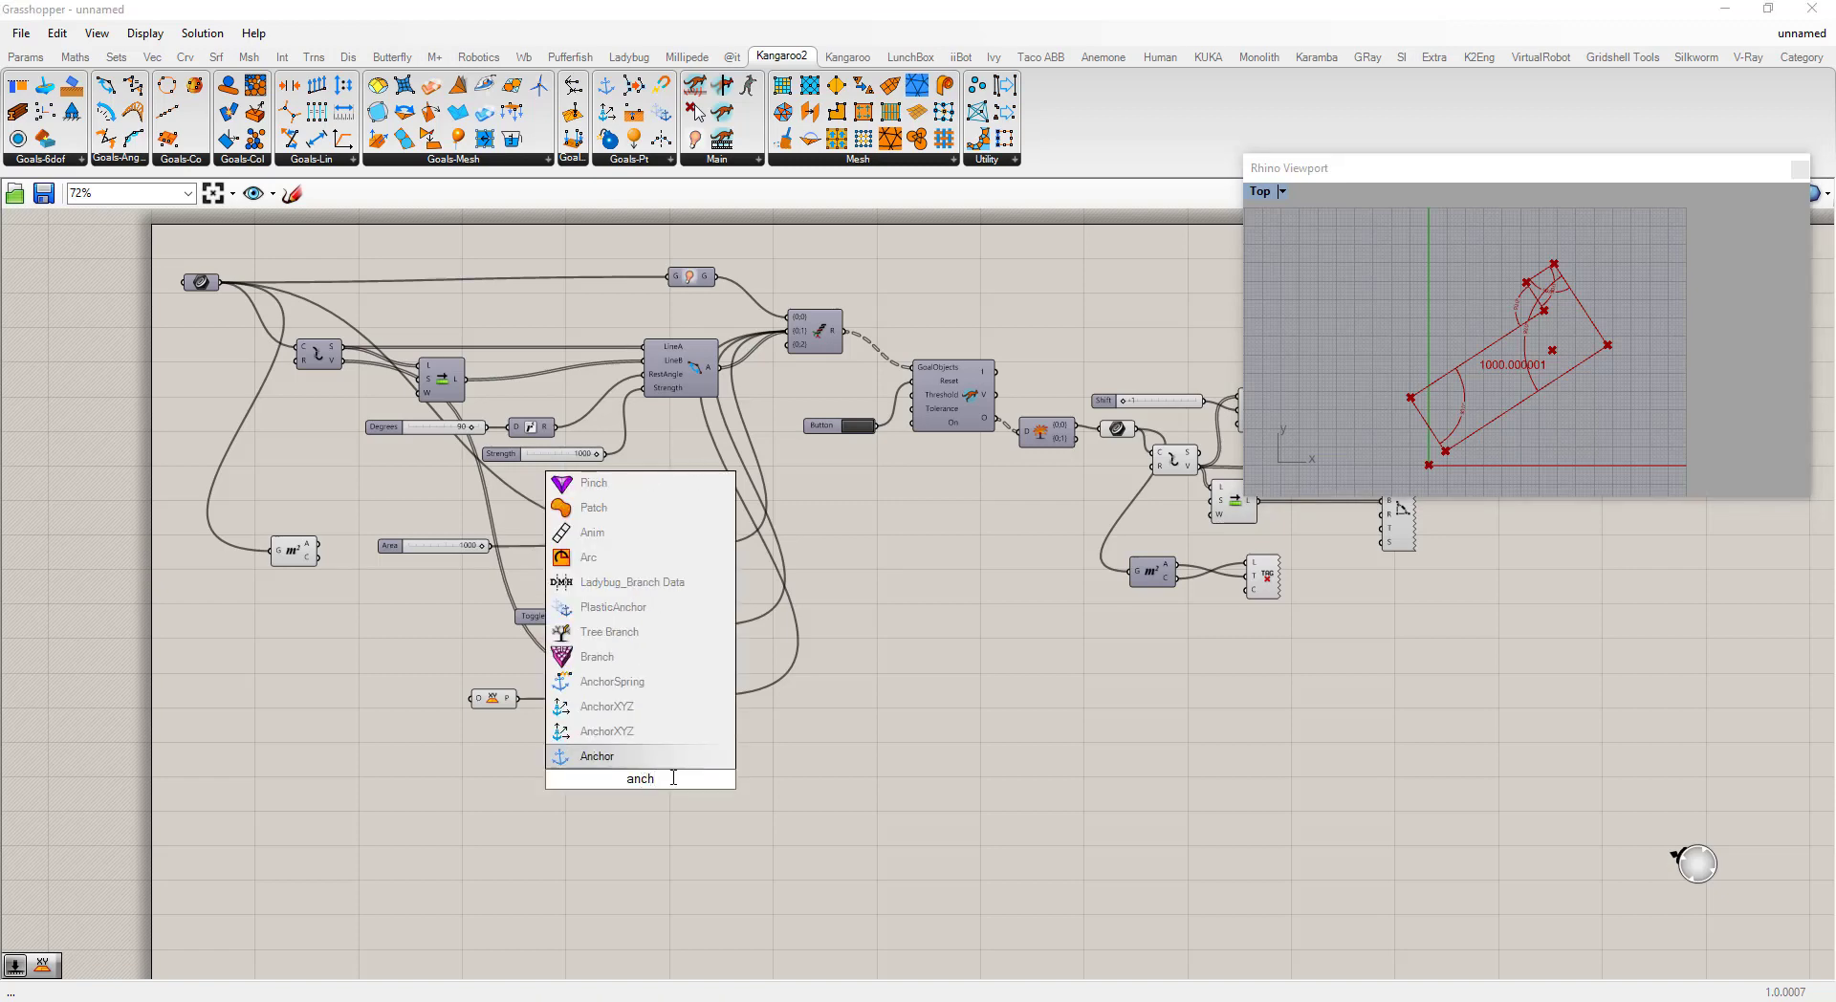
key("Return")
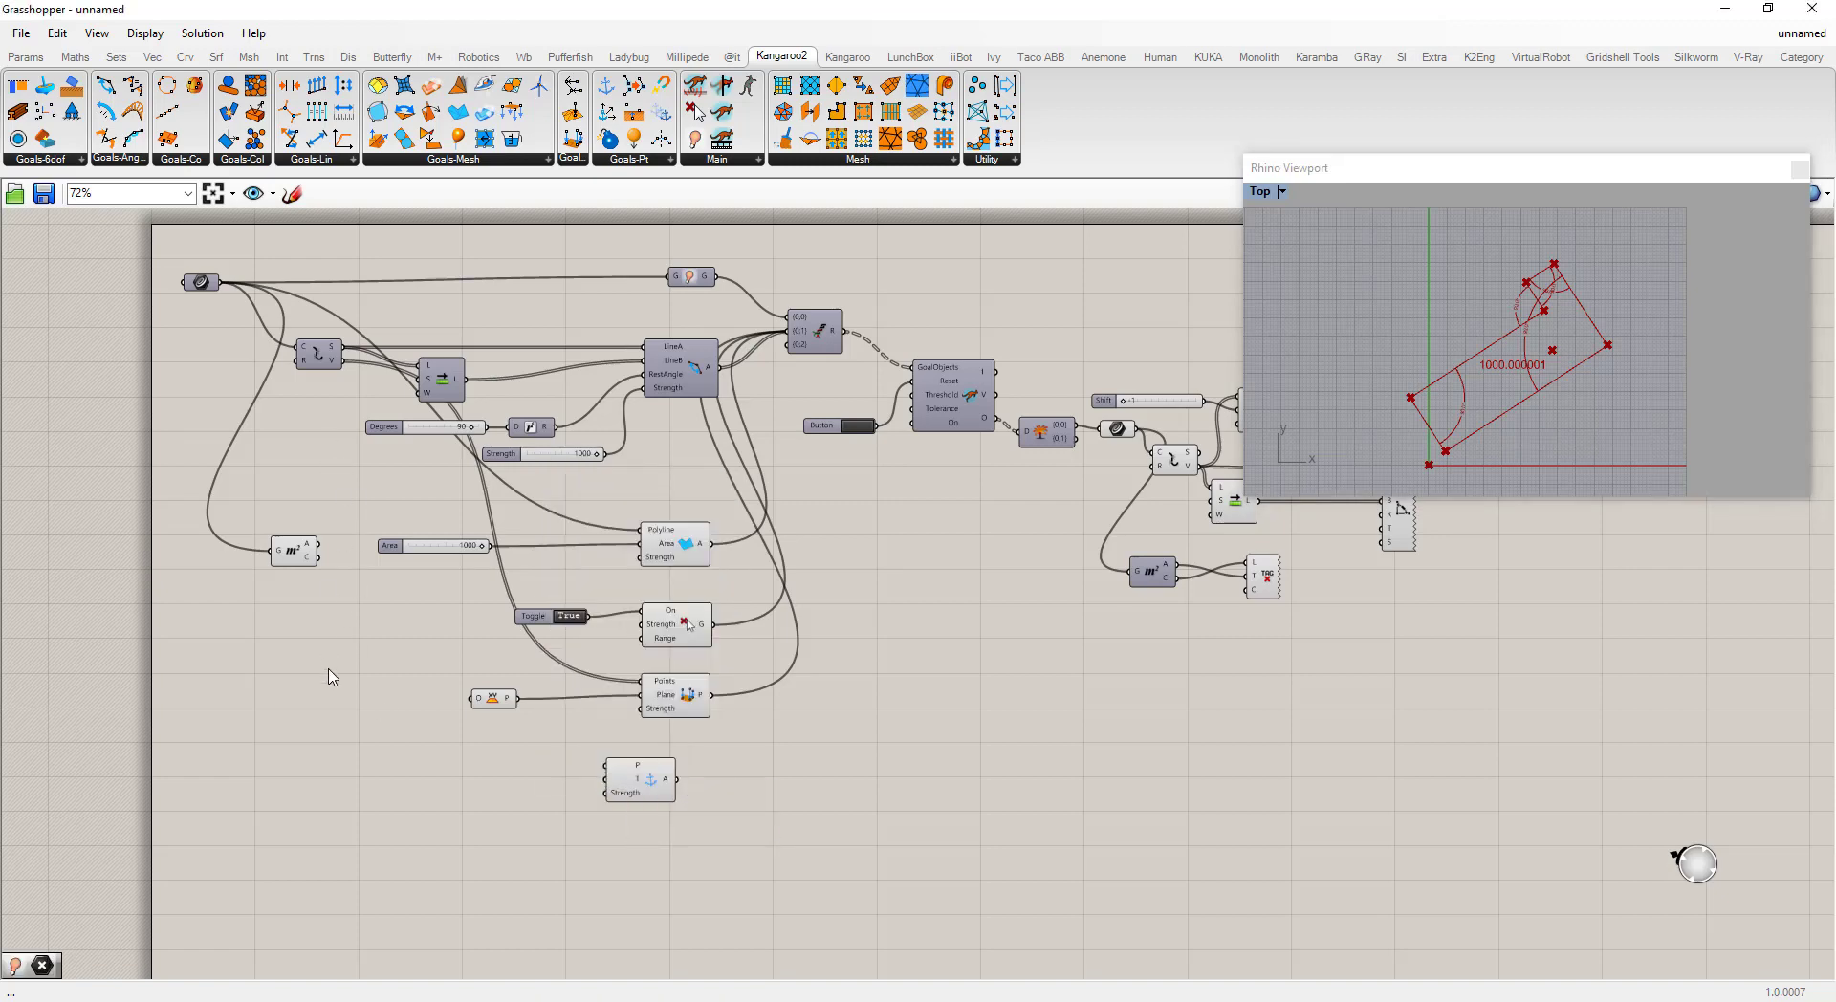
Step: Insert relays on the wires into OnPlane's Points and PolygonArea's Polyline inputs and reposition them to clear the crossing wires
double_click(490, 524)
left_click_drag(491, 525, 437, 656)
double_click(505, 497)
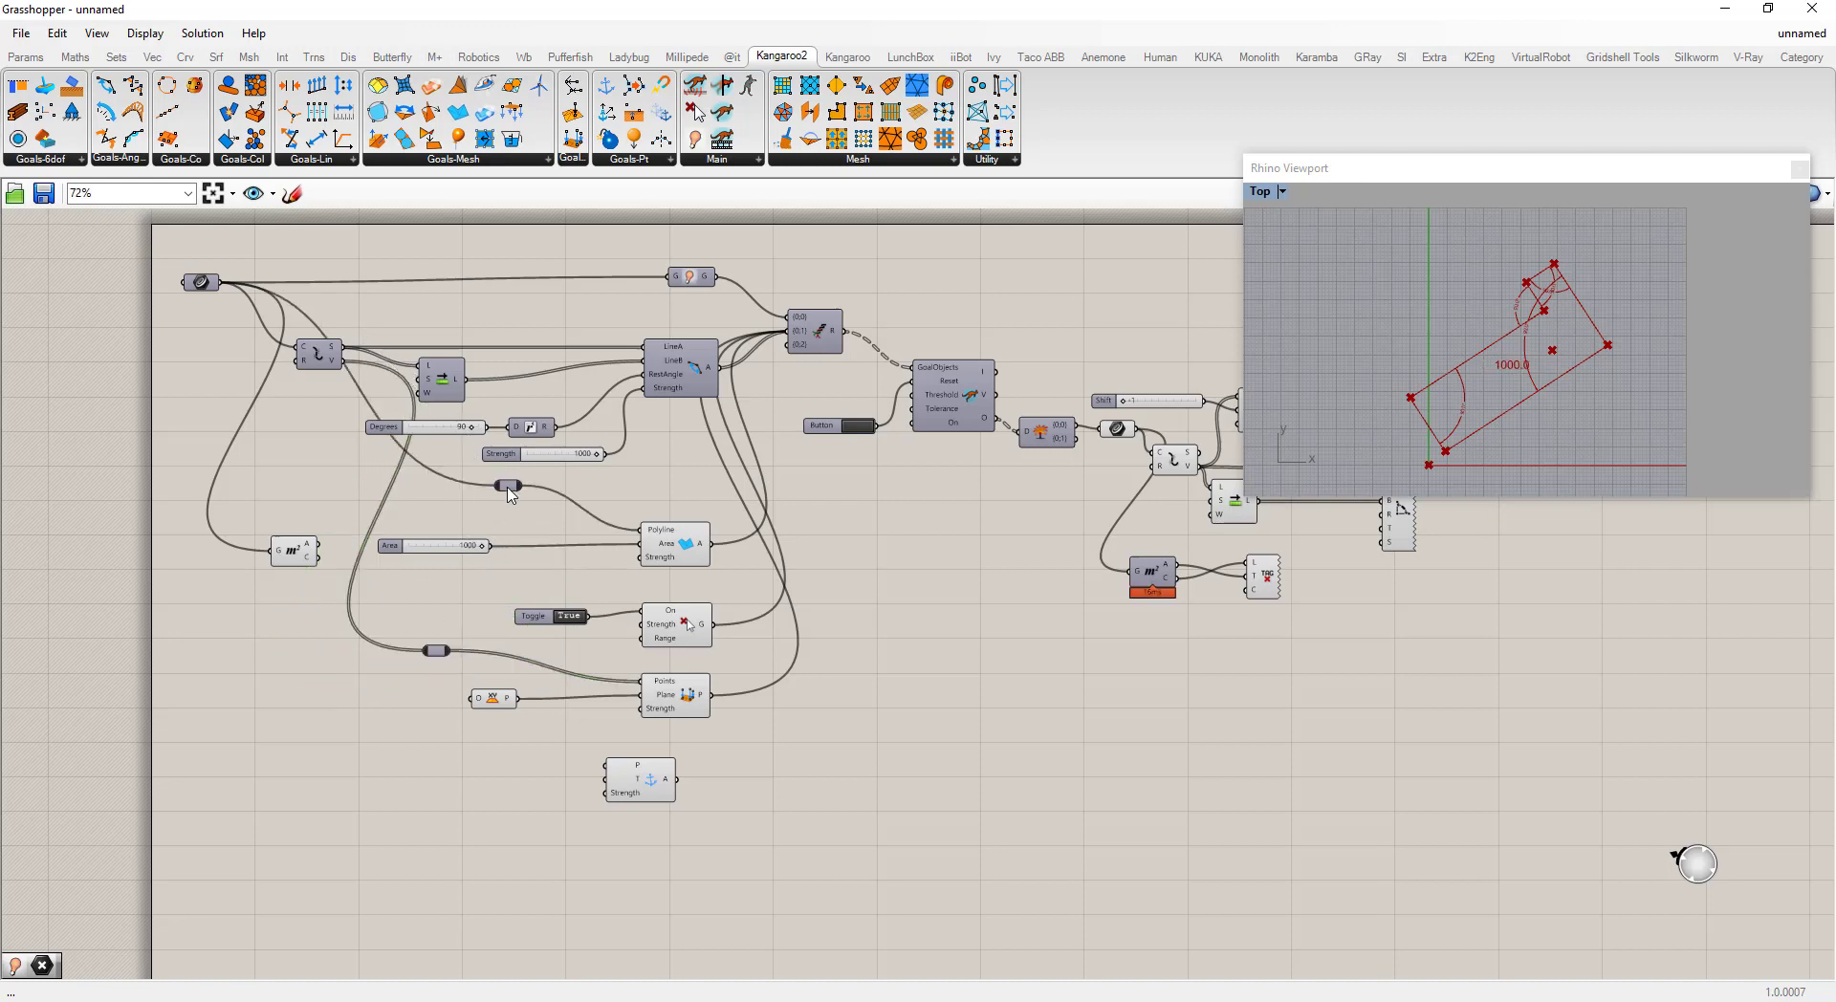
left_click_drag(505, 498, 410, 516)
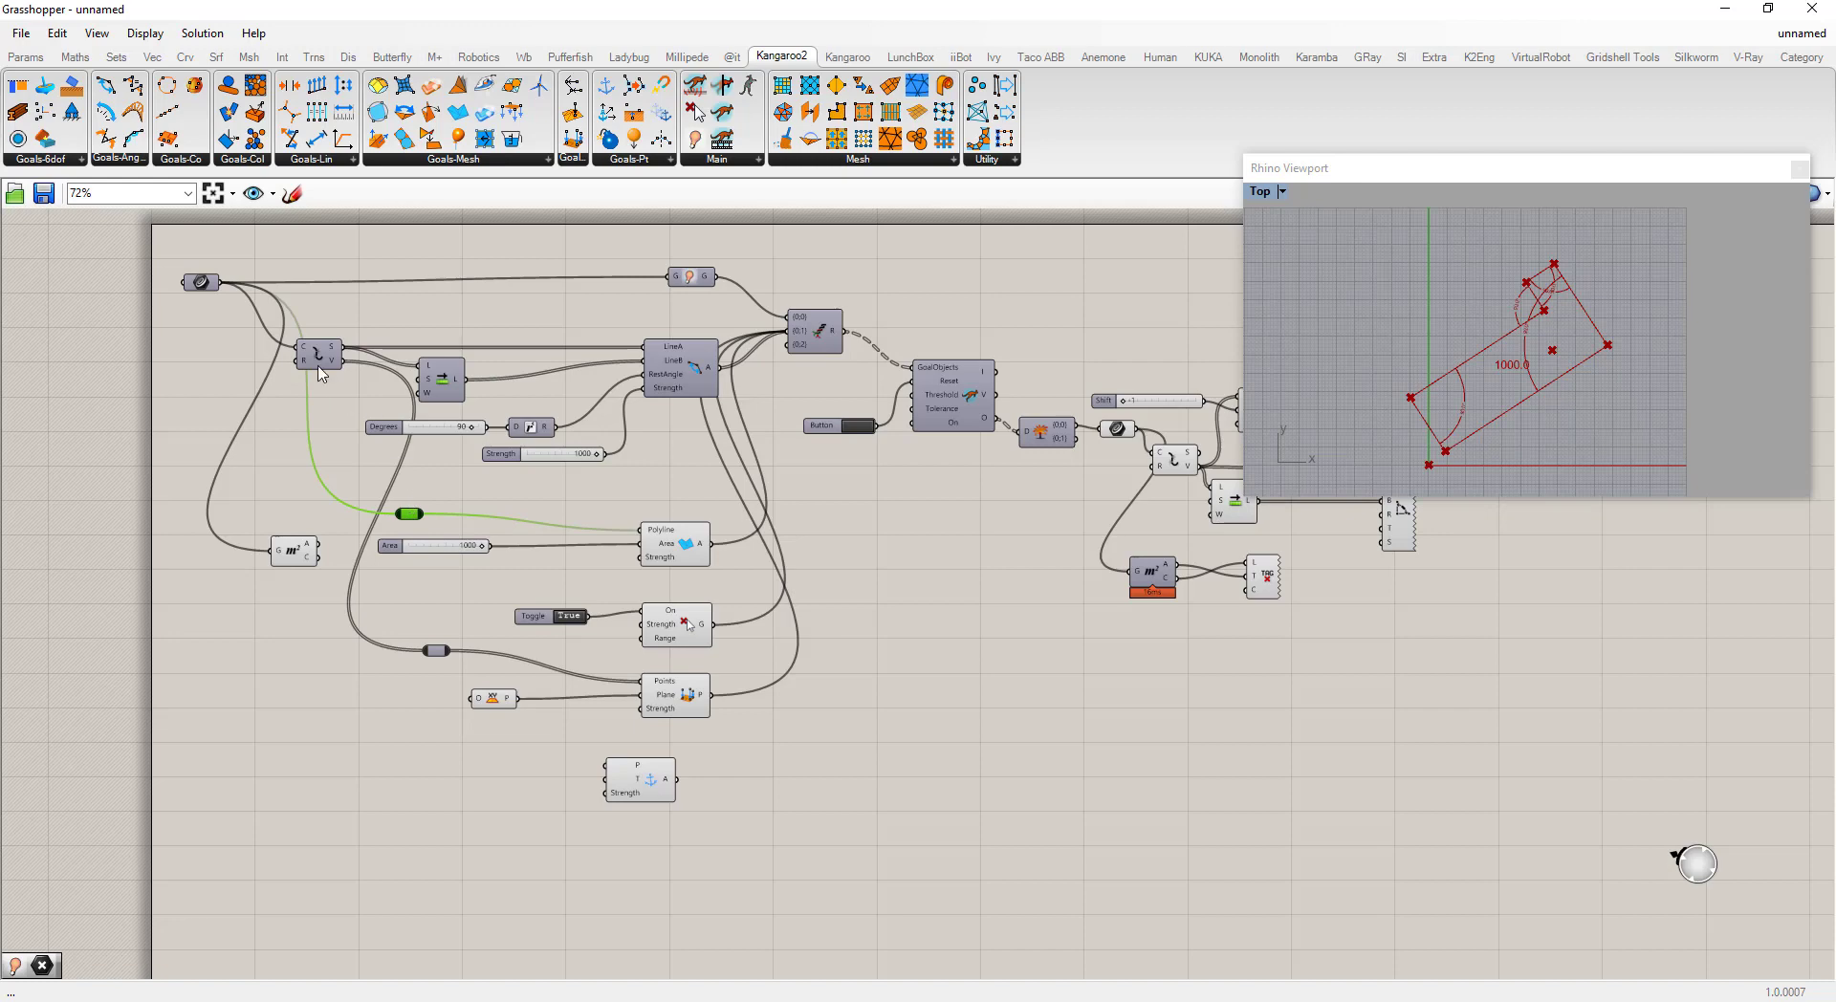
Step: Move the unconnected-output Area component above the input curve and the first Explode component down below the curve
left_click_drag(325, 371, 298, 375)
left_click_drag(299, 555, 284, 249)
left_click_drag(296, 369, 260, 510)
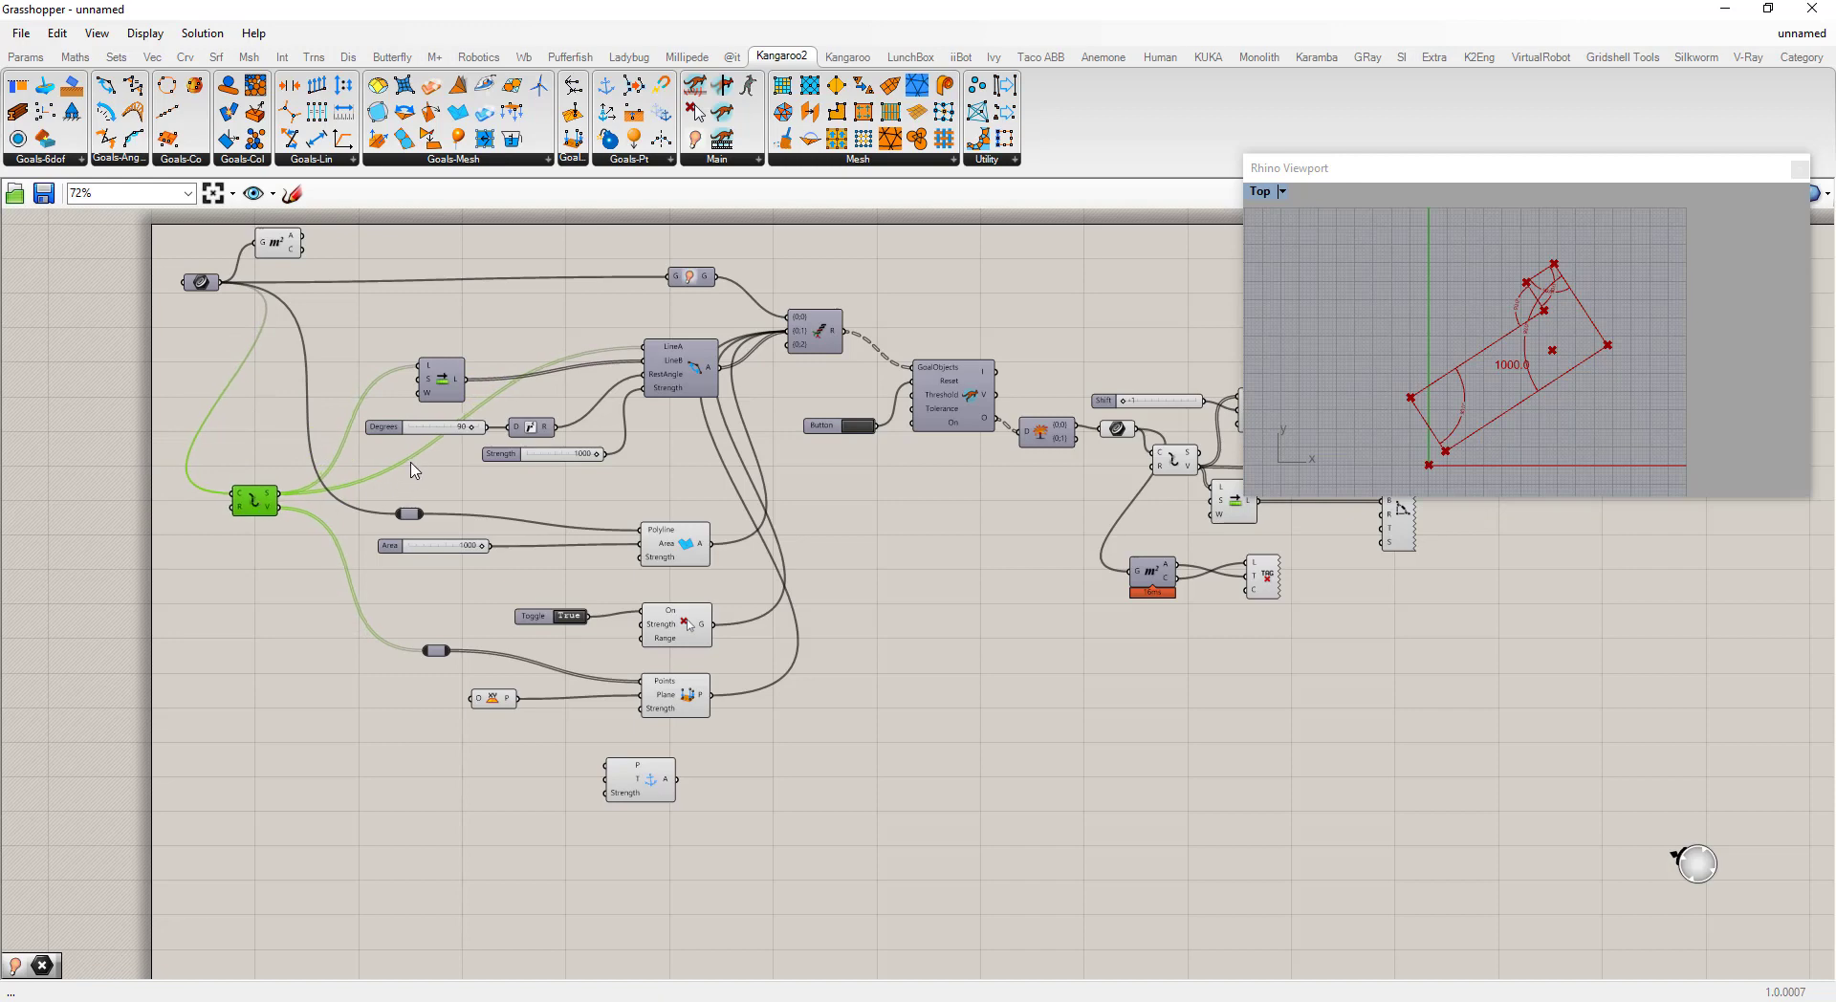
Step: Insert a relay on the segments wire into LineA, raise it above the shift component, and lower the Polyline relay to just above the Area slider
double_click(411, 465)
left_click_drag(411, 465, 420, 336)
left_click_drag(409, 519, 408, 536)
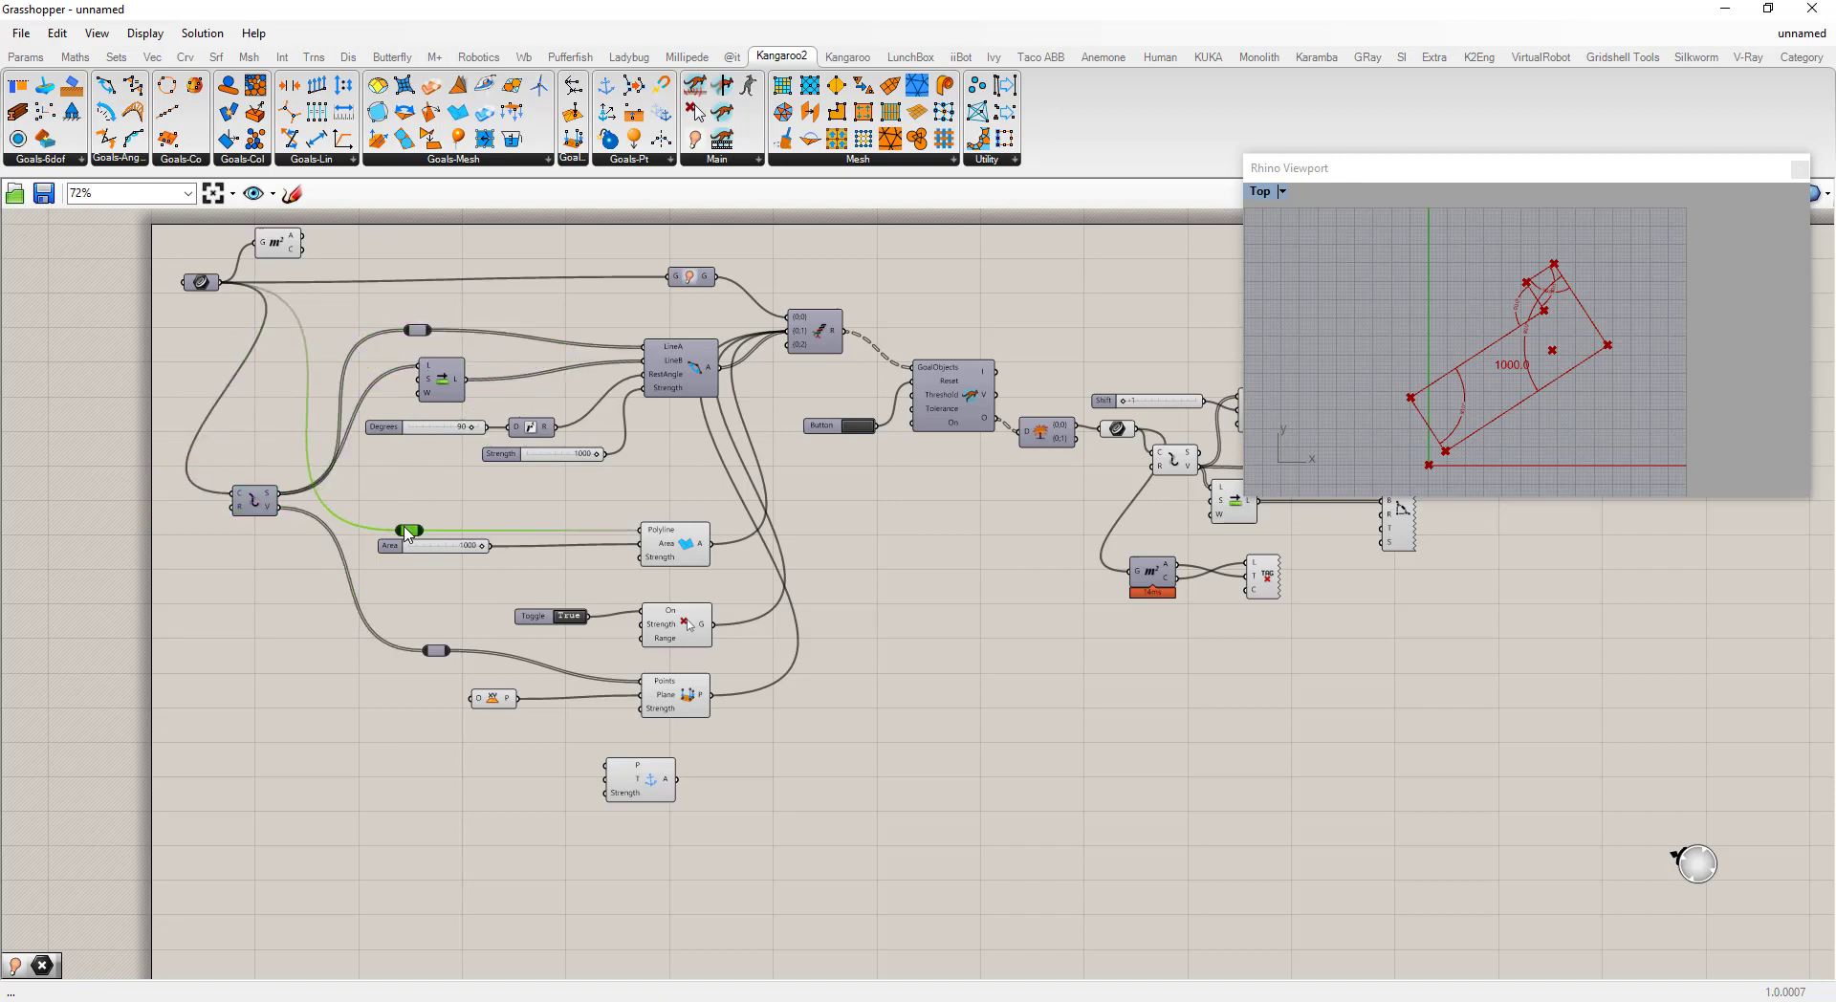
left_click(307, 656)
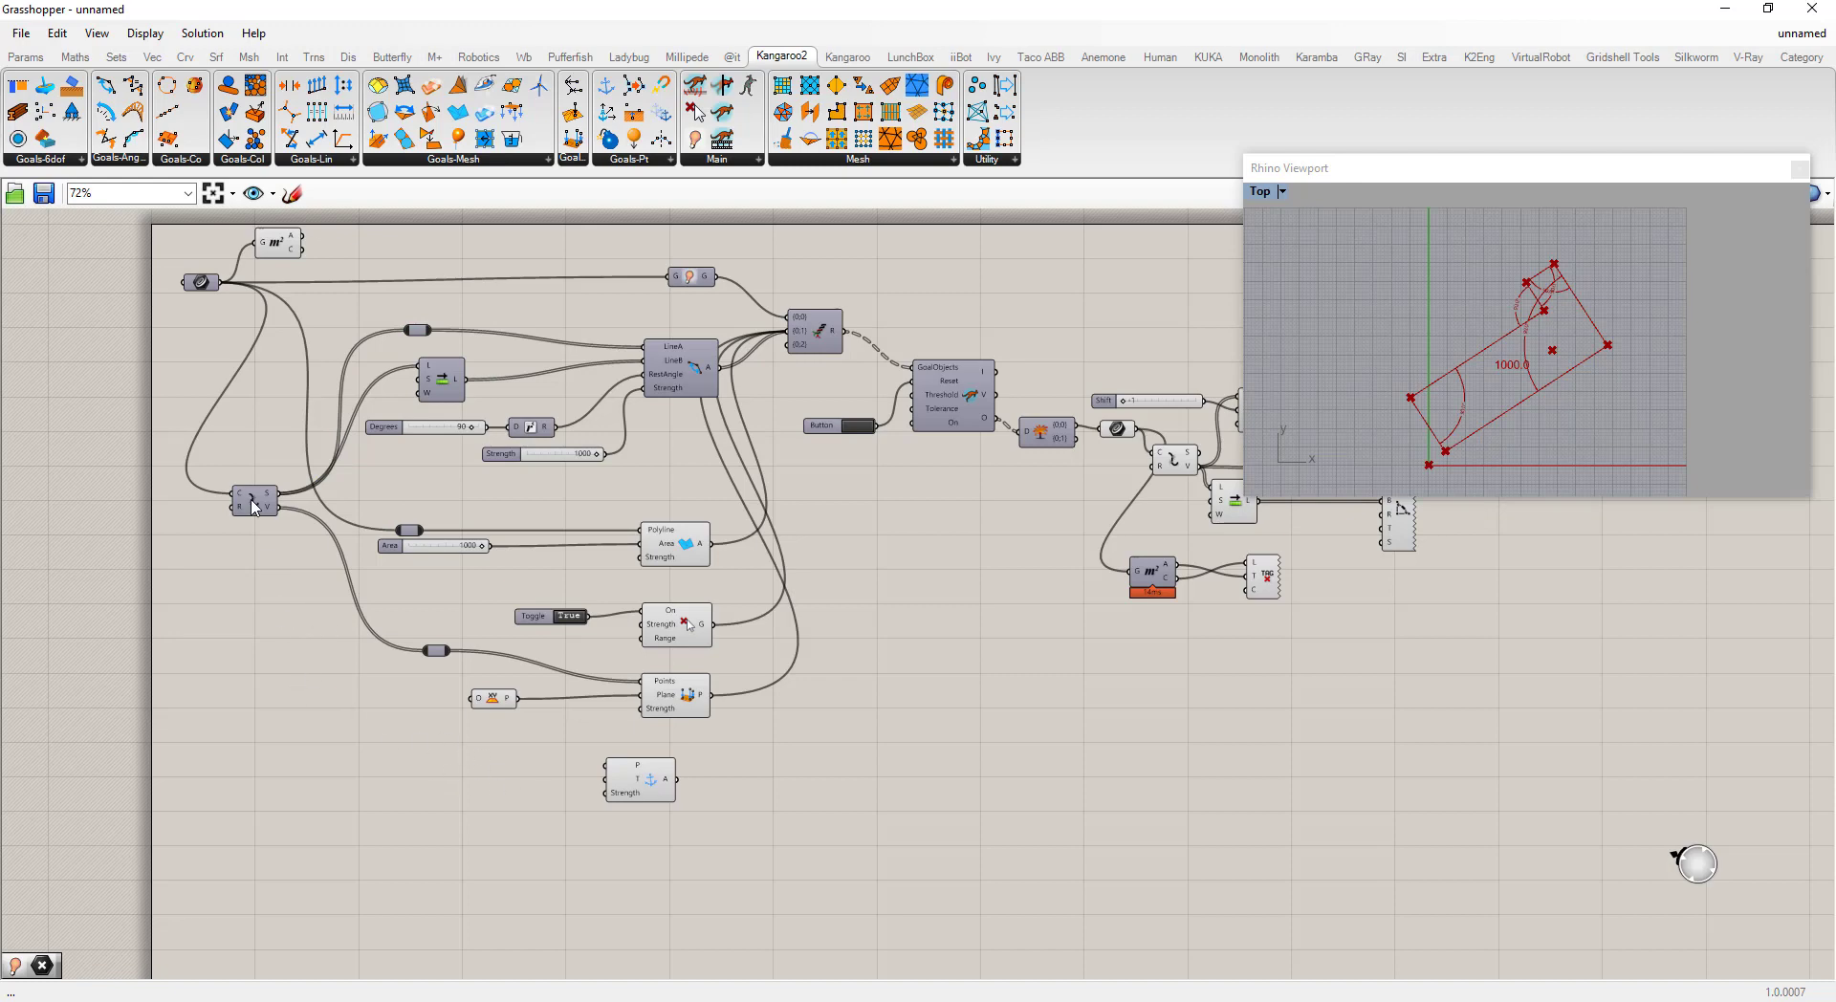
Step: Add a List Item fed by the first Explode's Vertices, connect it to Anchor's point input, and wire Anchor into the goal-collecting component
double_click(403, 746)
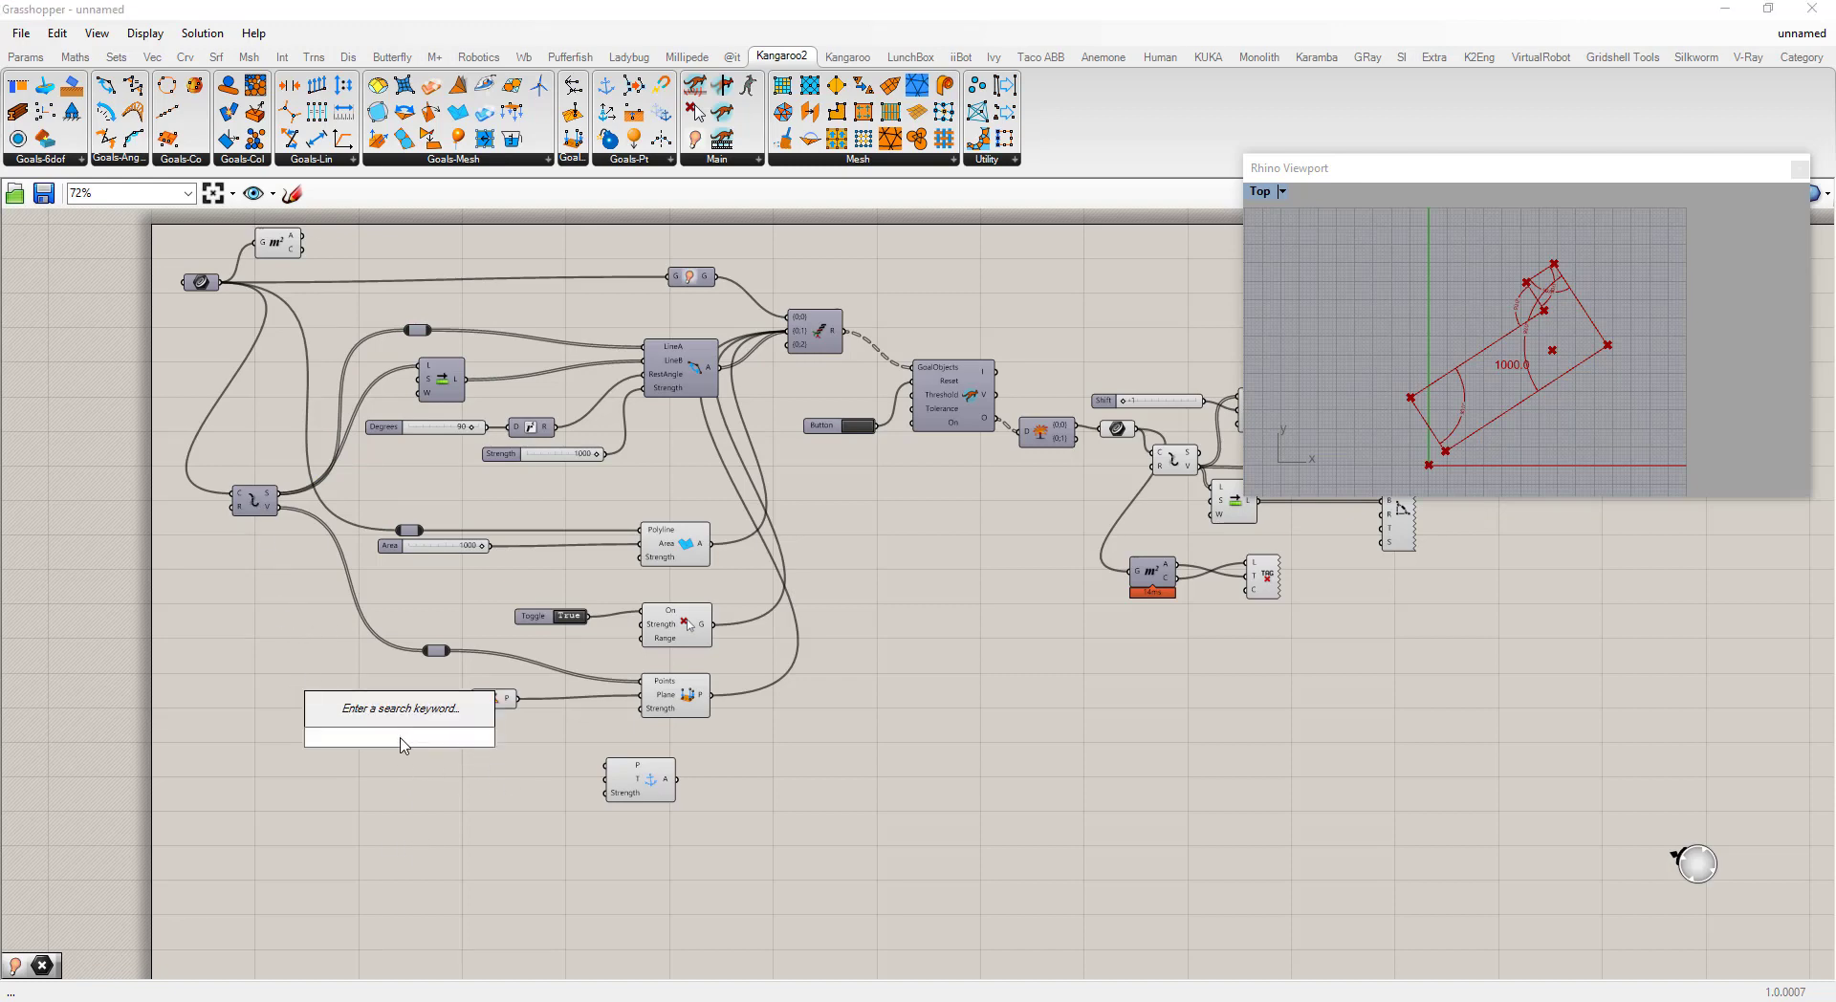
type("iten")
key("BackSpace")
type("m")
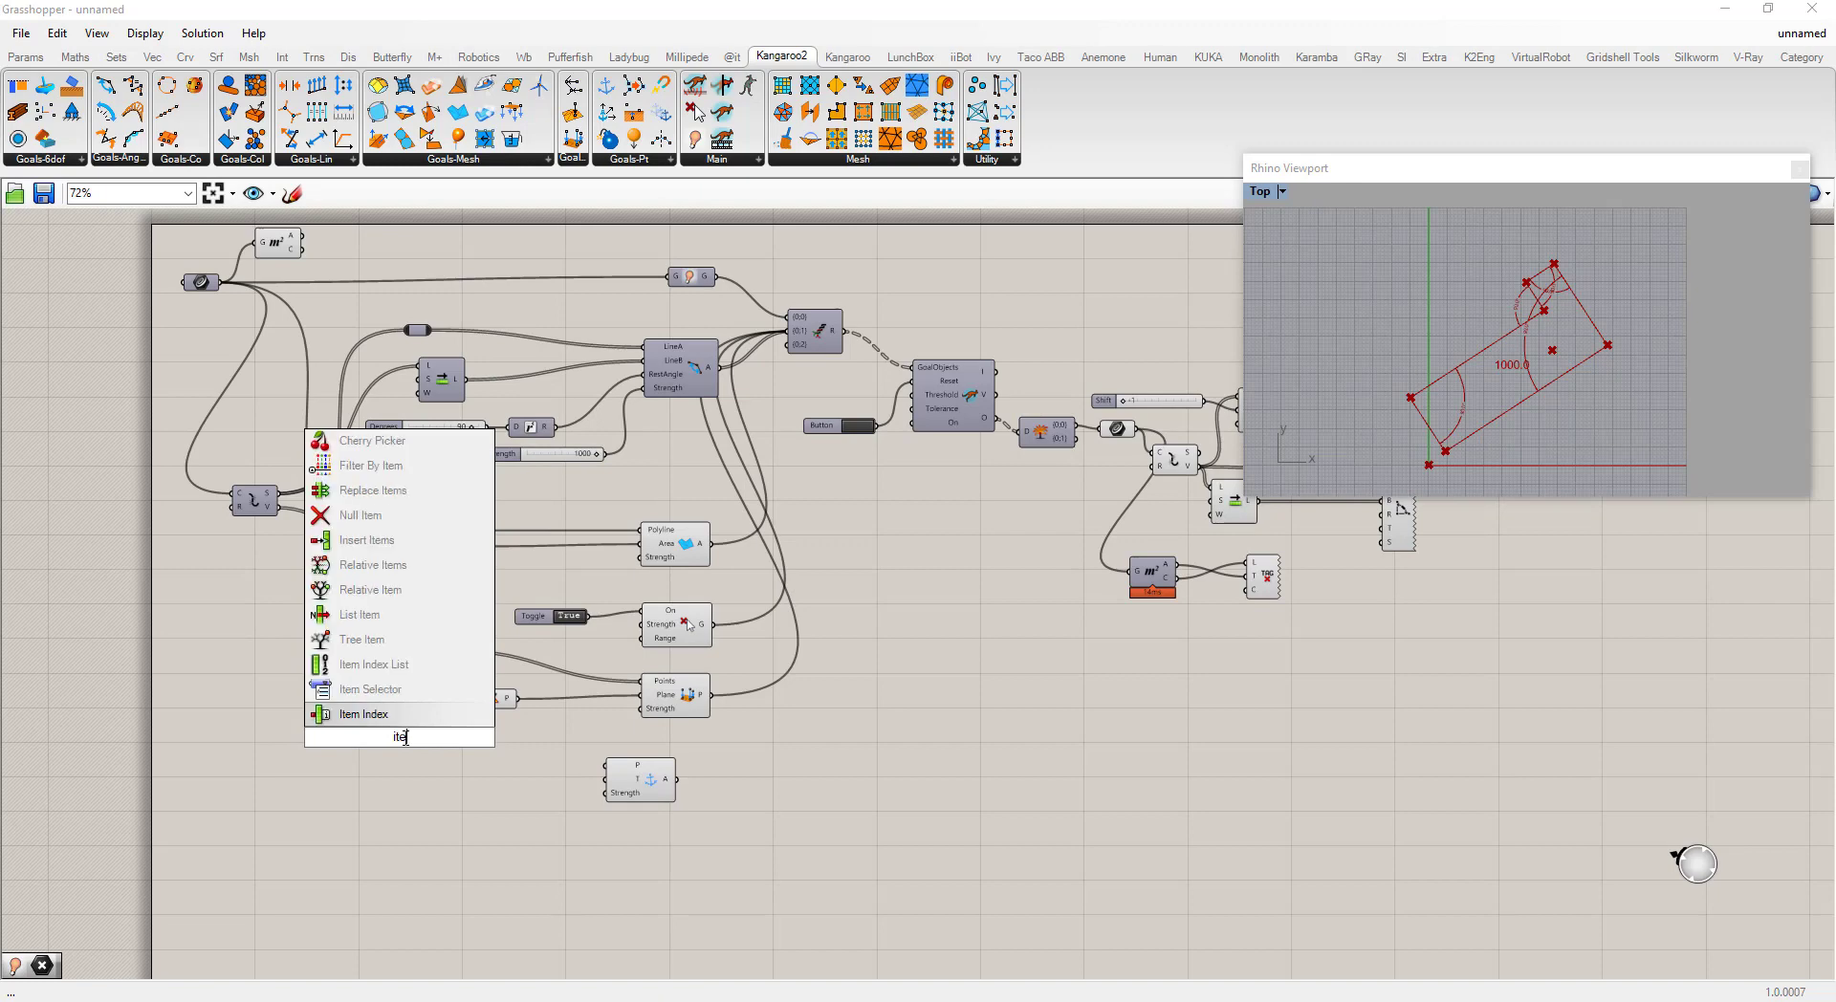
left_click(378, 723)
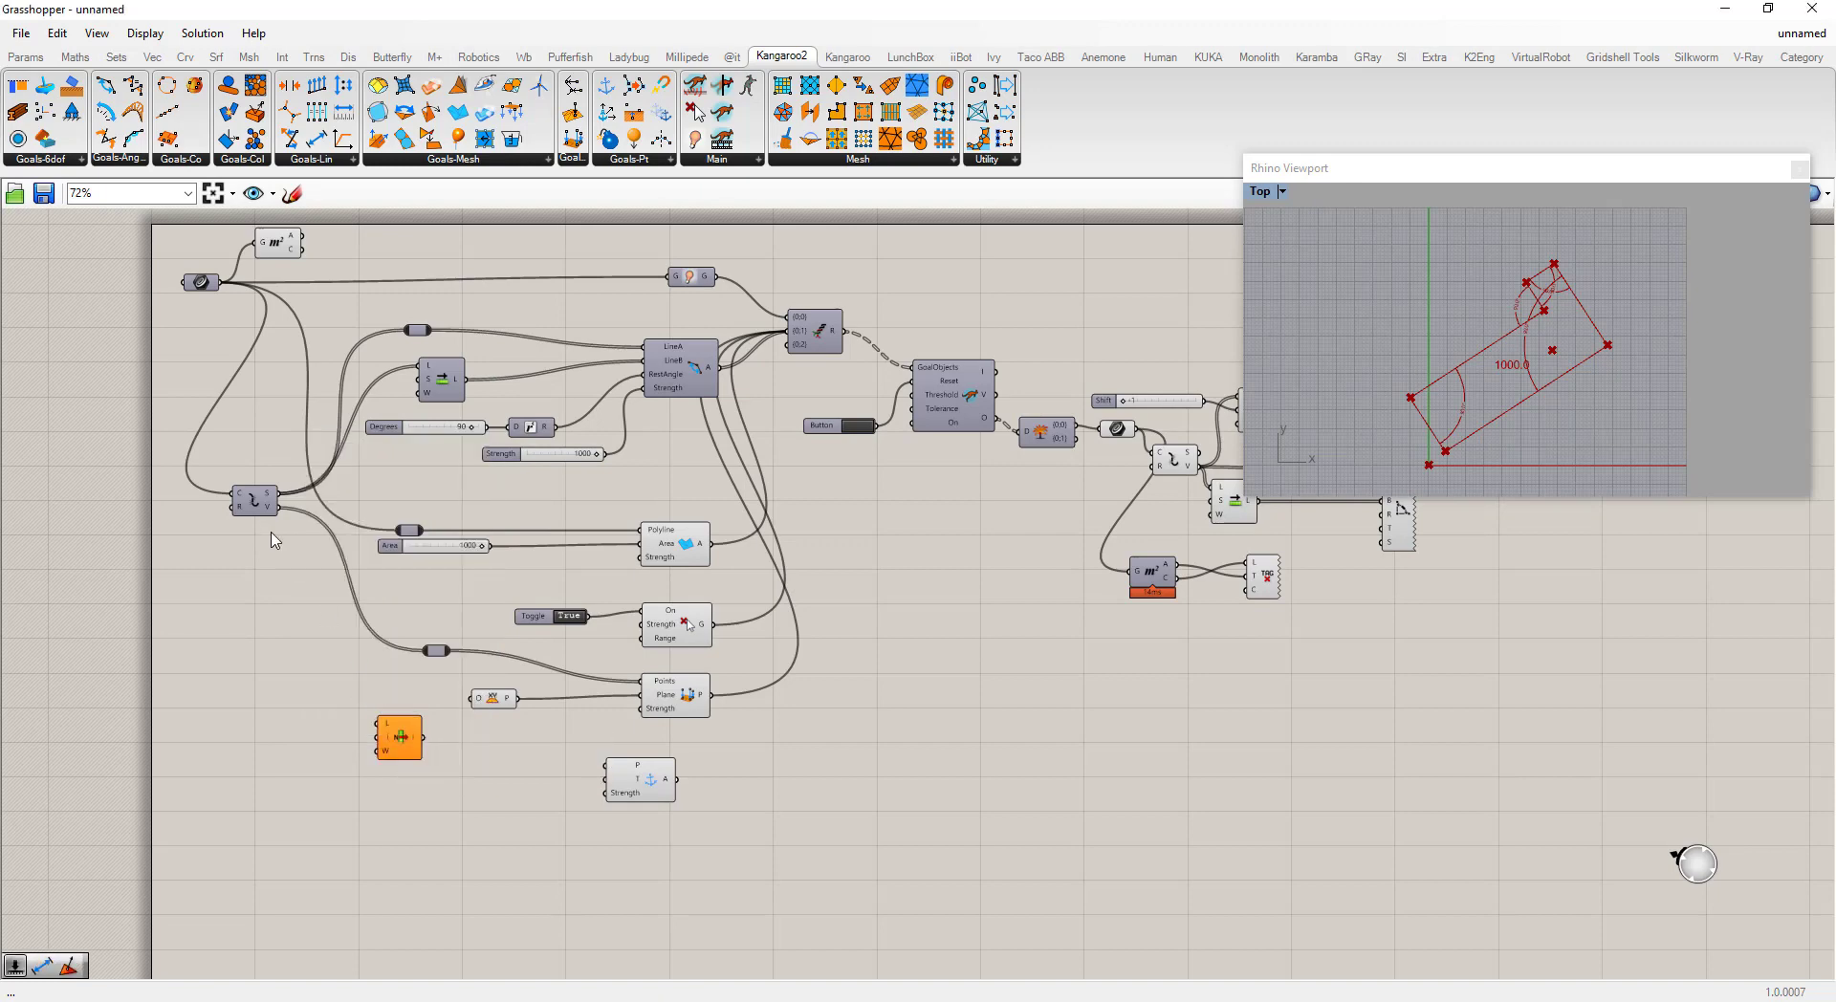
left_click_drag(274, 506, 793, 333)
left_click(493, 846)
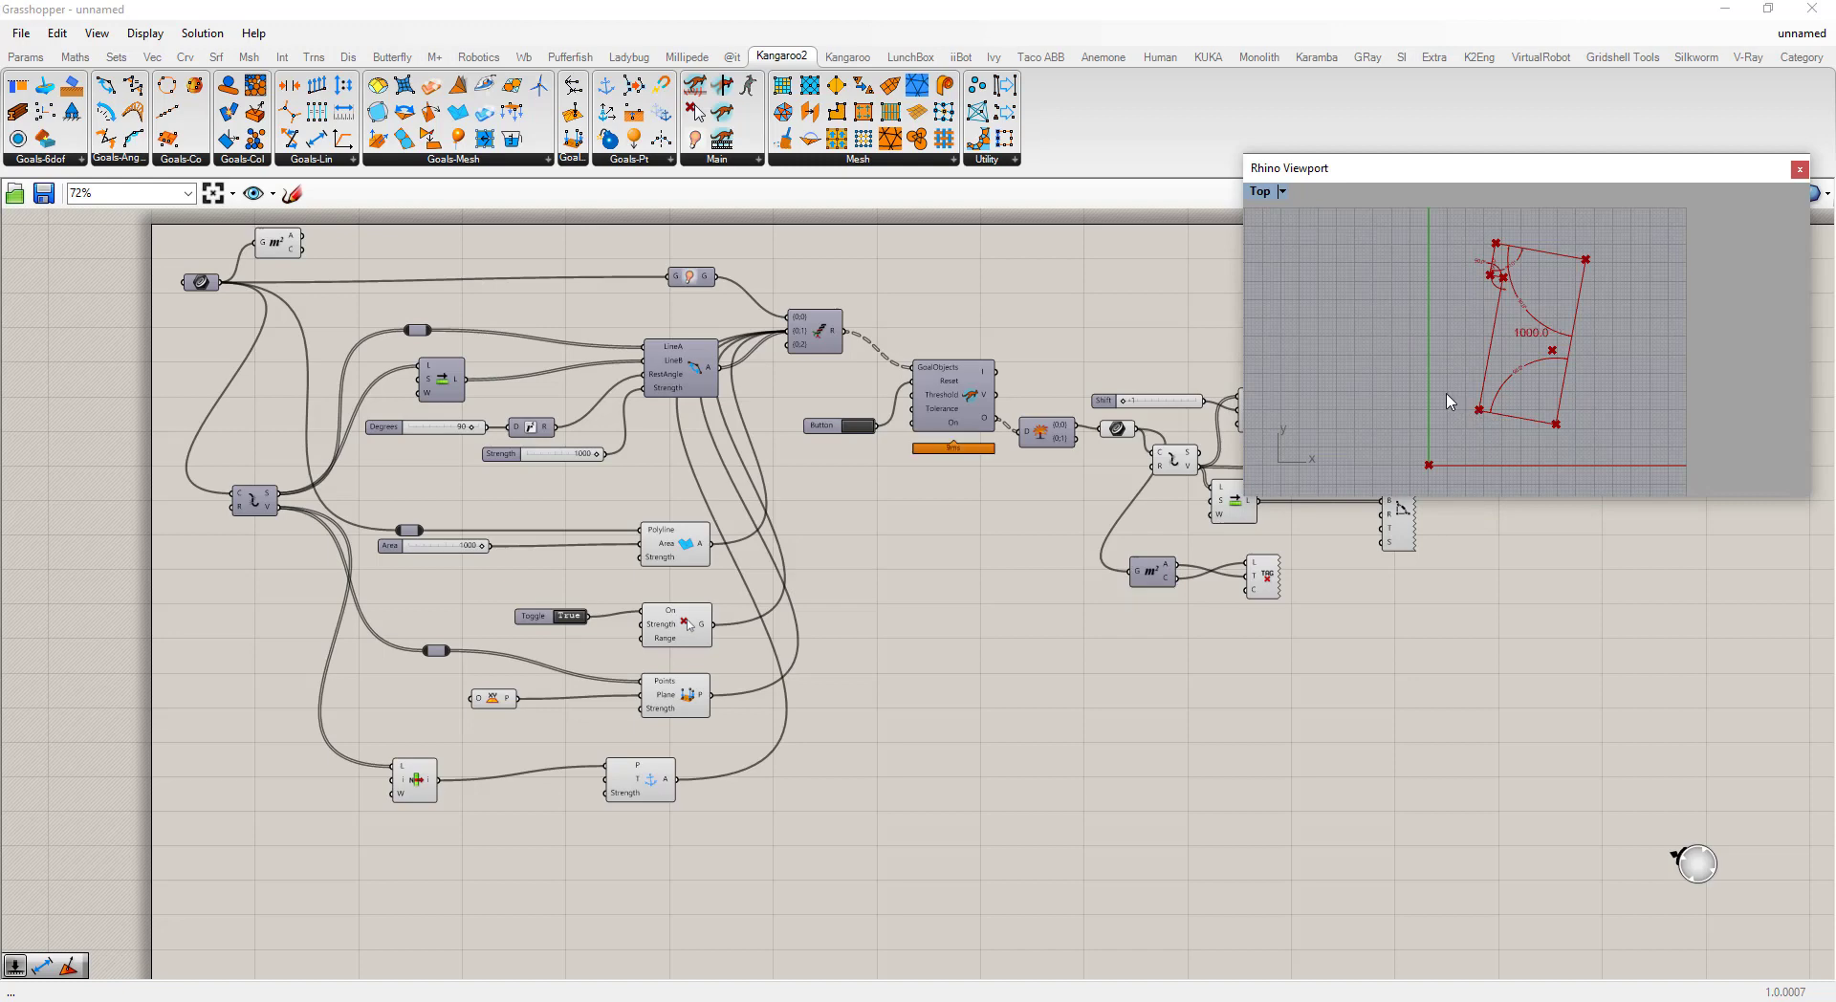
Step: Shift the Anchor component beneath the other goals, pull the anchored polygon's corners with Grab, and reset the solver
left_click_drag(1507, 415, 1421, 386)
left_click_drag(656, 787, 706, 780)
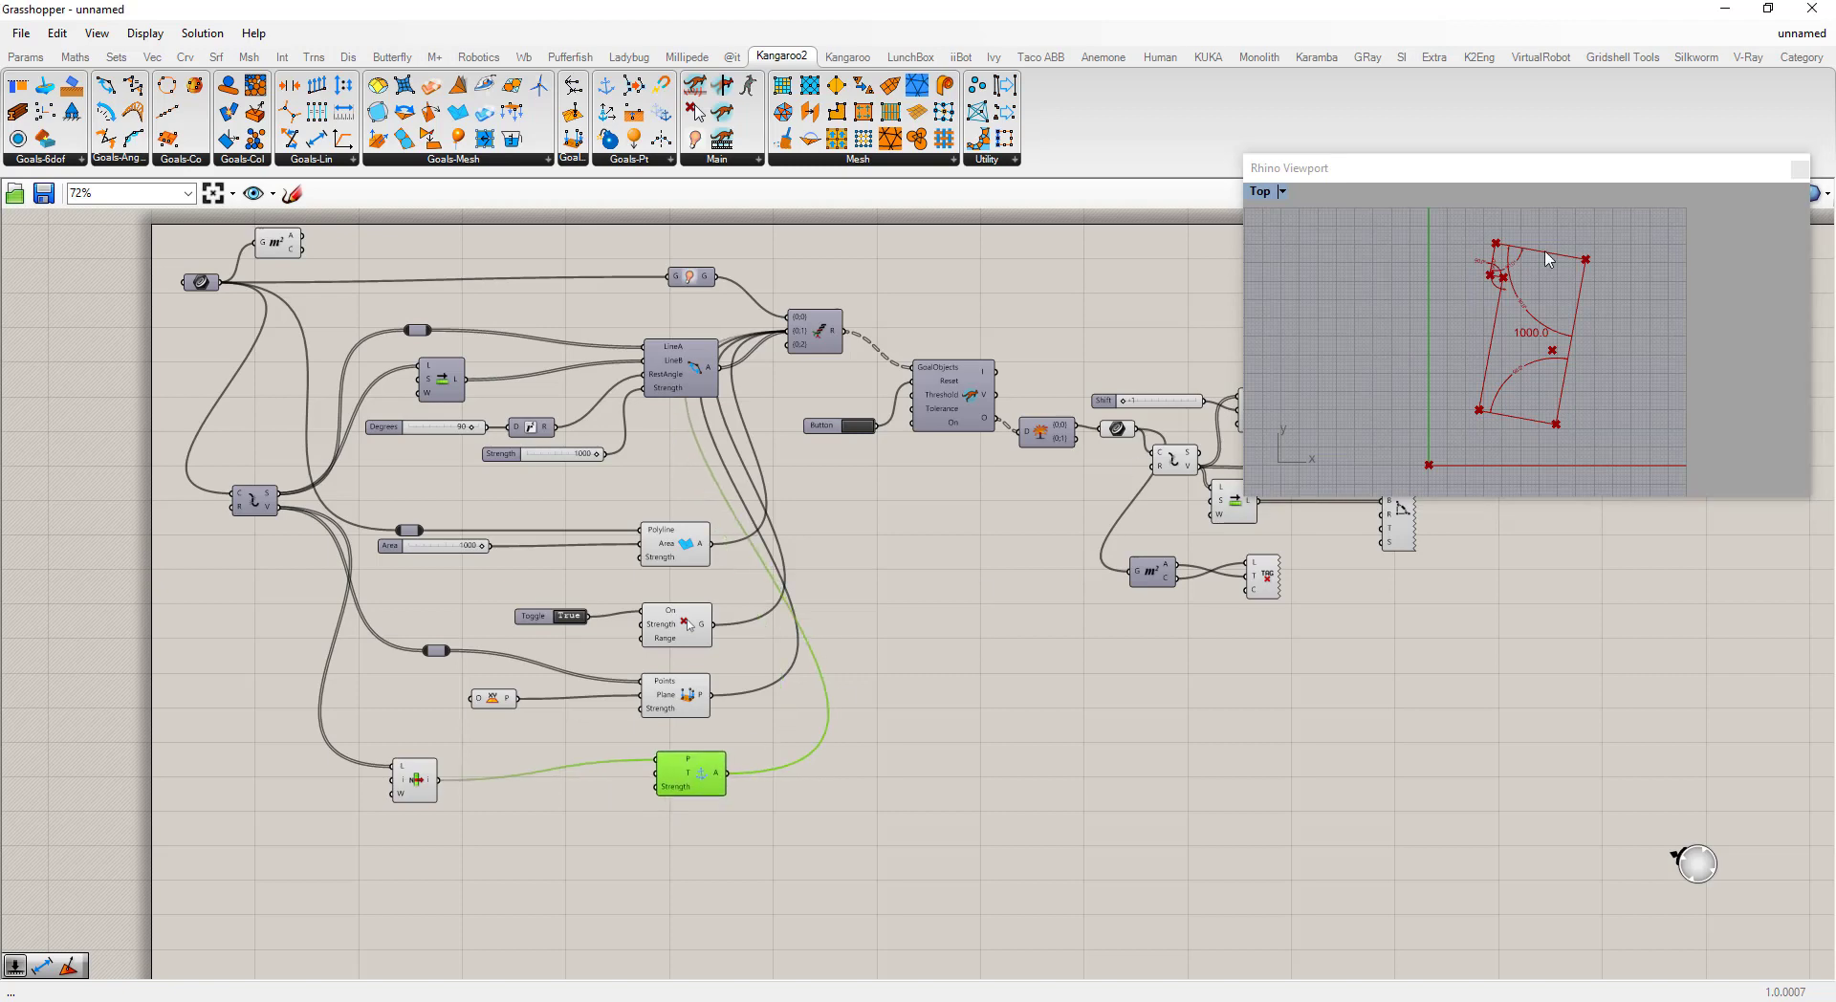
left_click_drag(1561, 262, 1606, 277)
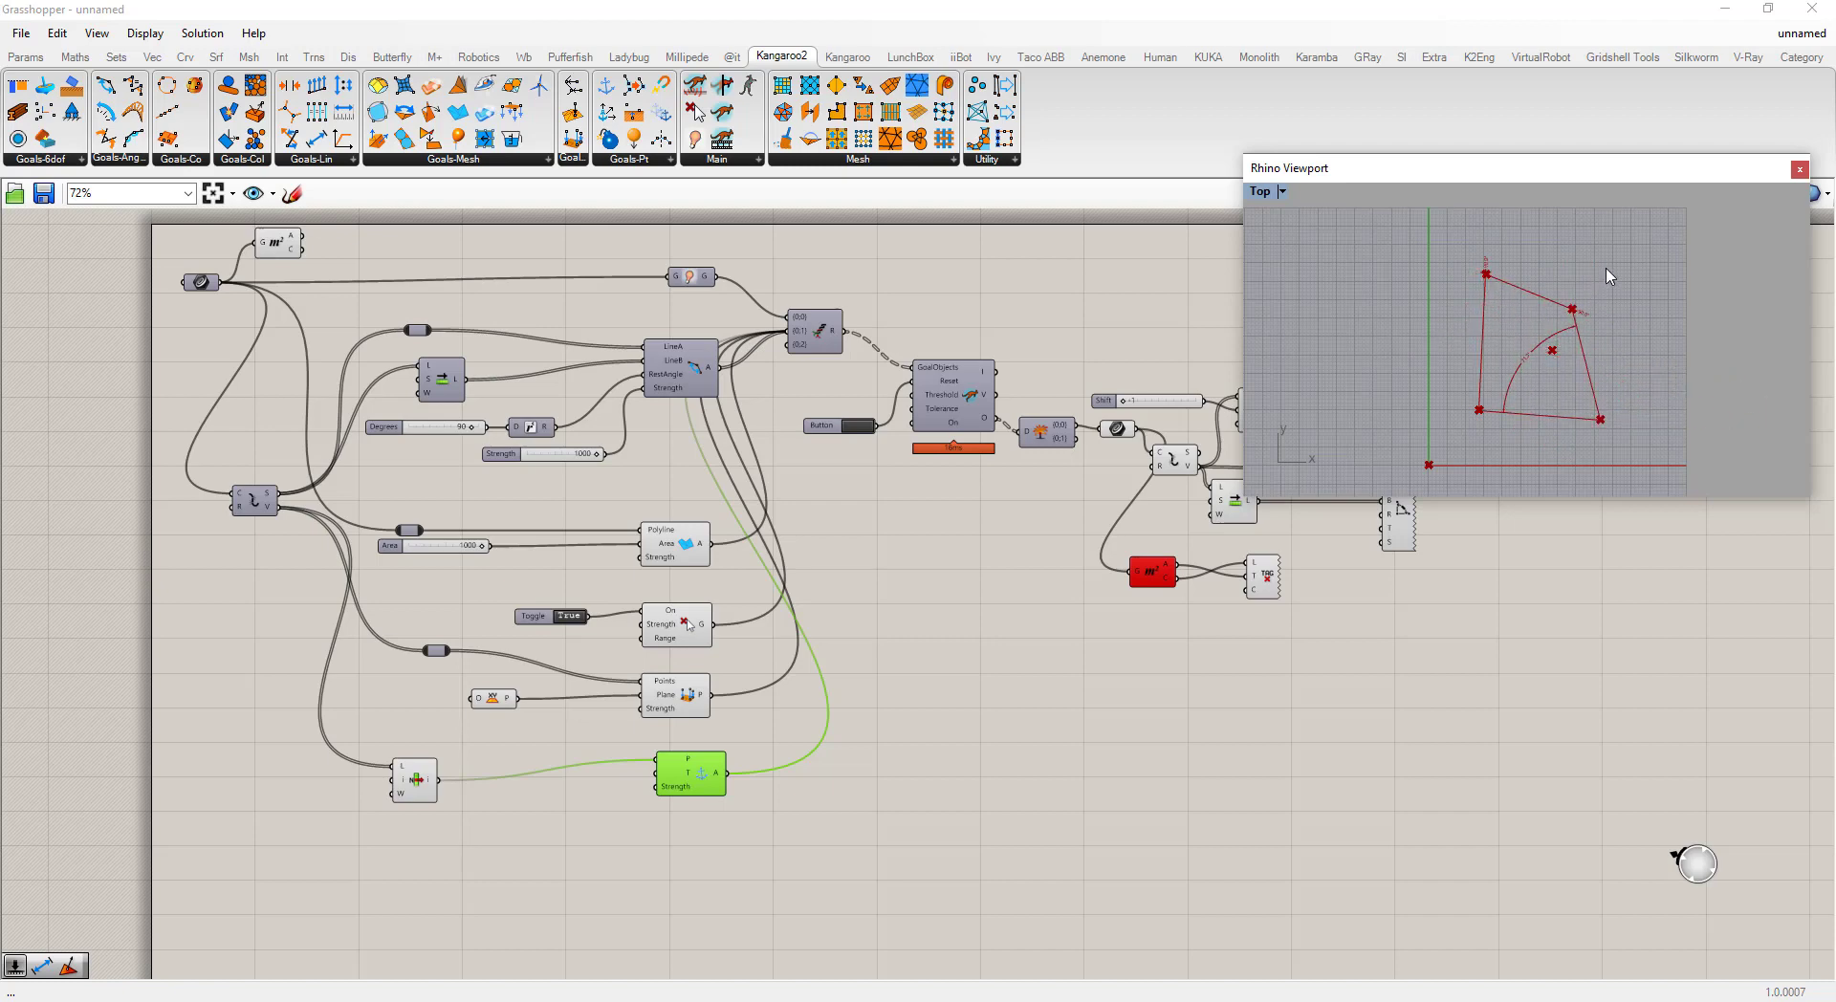
left_click(858, 425)
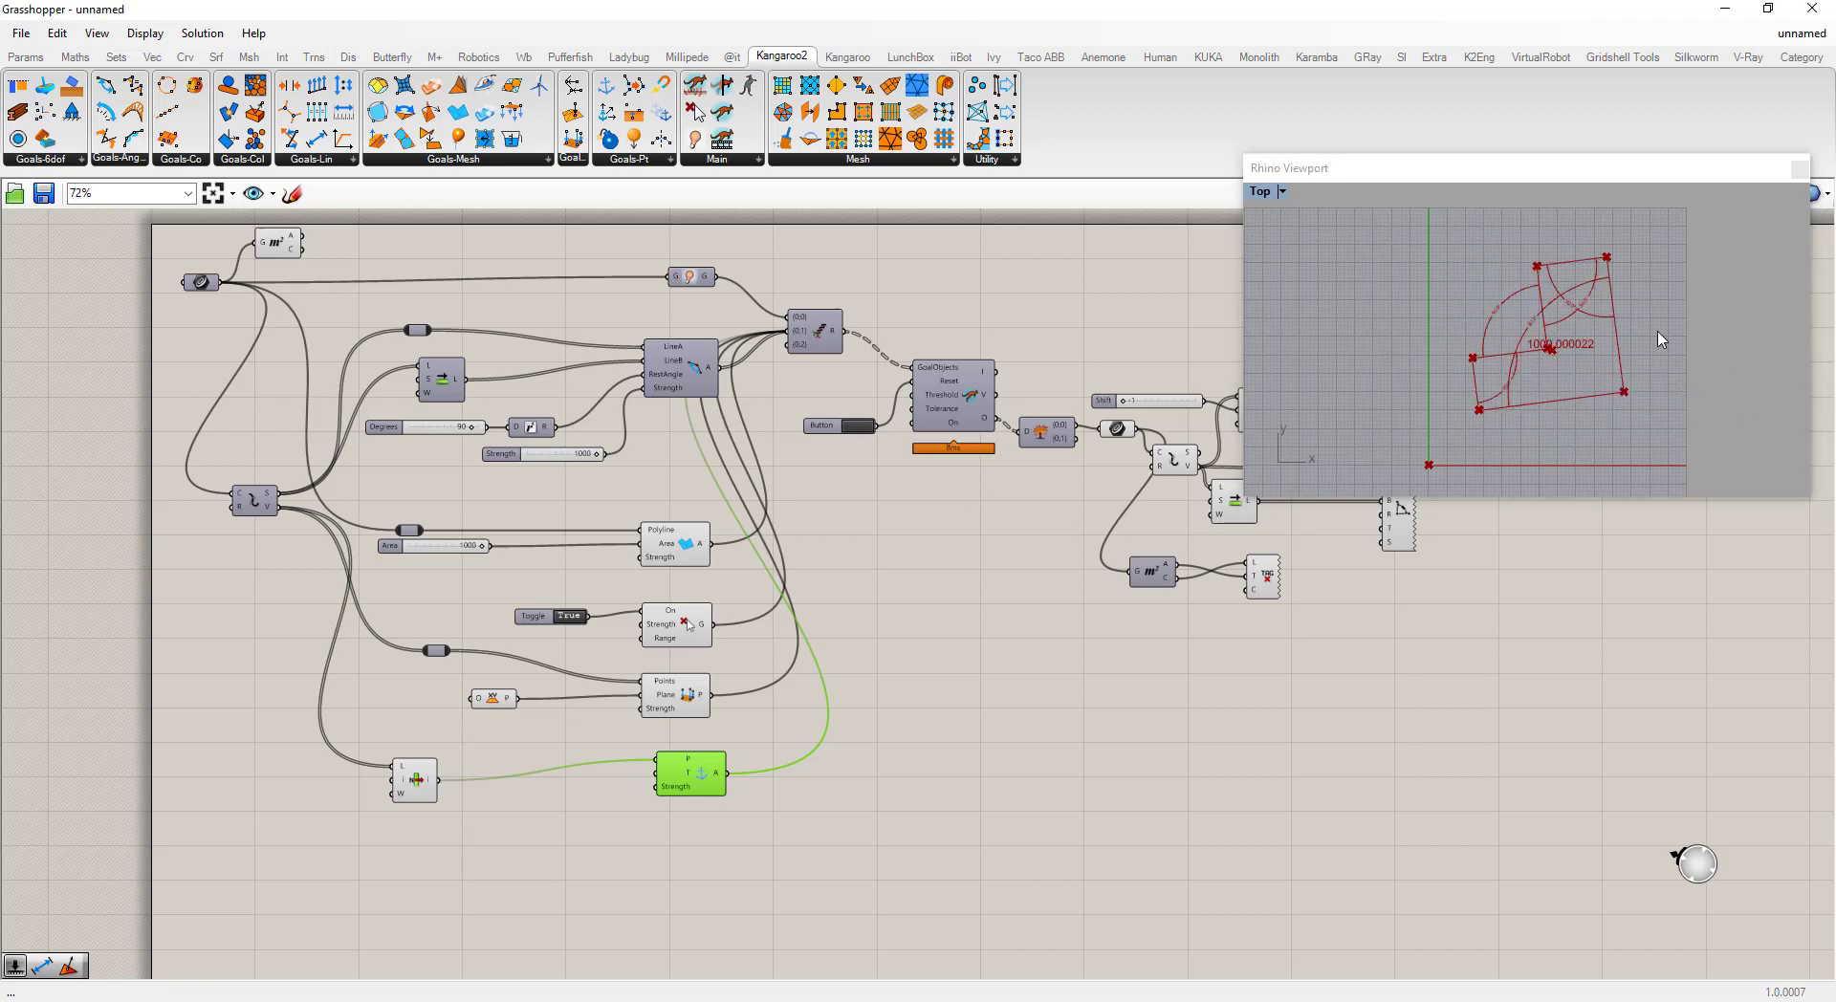
Step: Pull the anchored polygon's upper corner twice more with Grab, resetting the solver after each test
left_click(1619, 290)
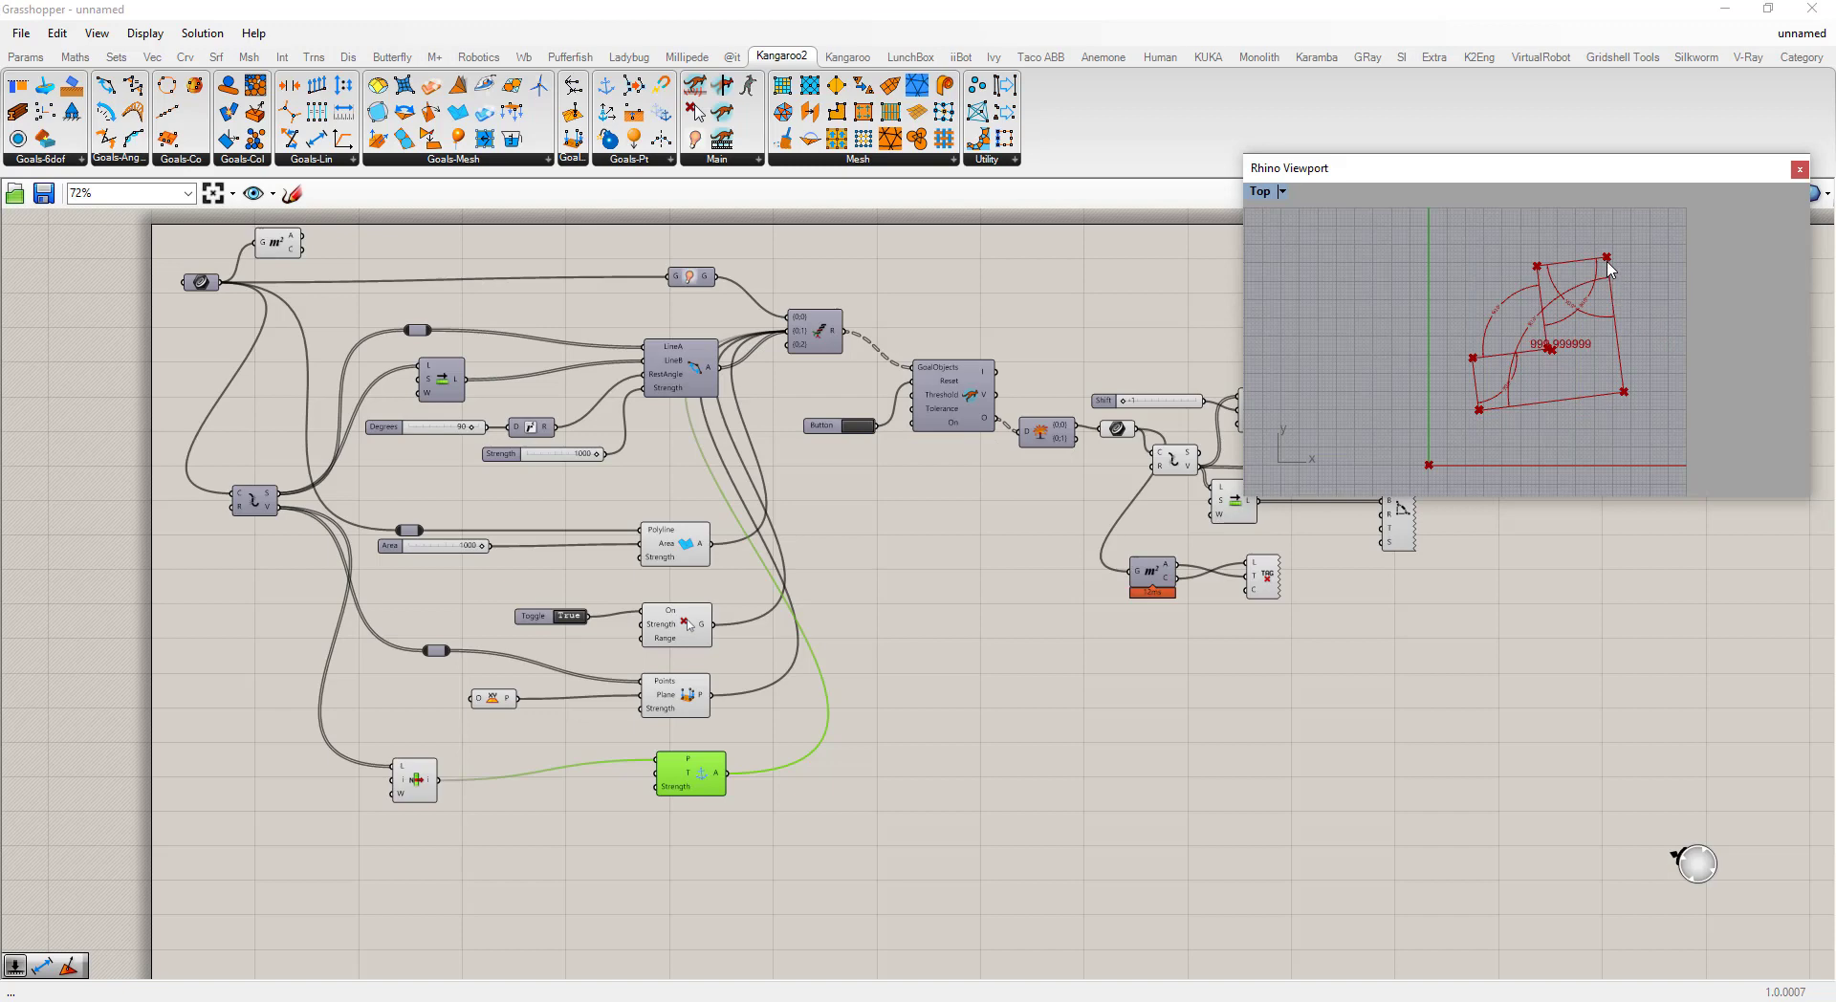
mouse_move(1610, 264)
left_mouse_down()
mouse_move(1632, 295)
mouse_move(1619, 283)
left_mouse_up()
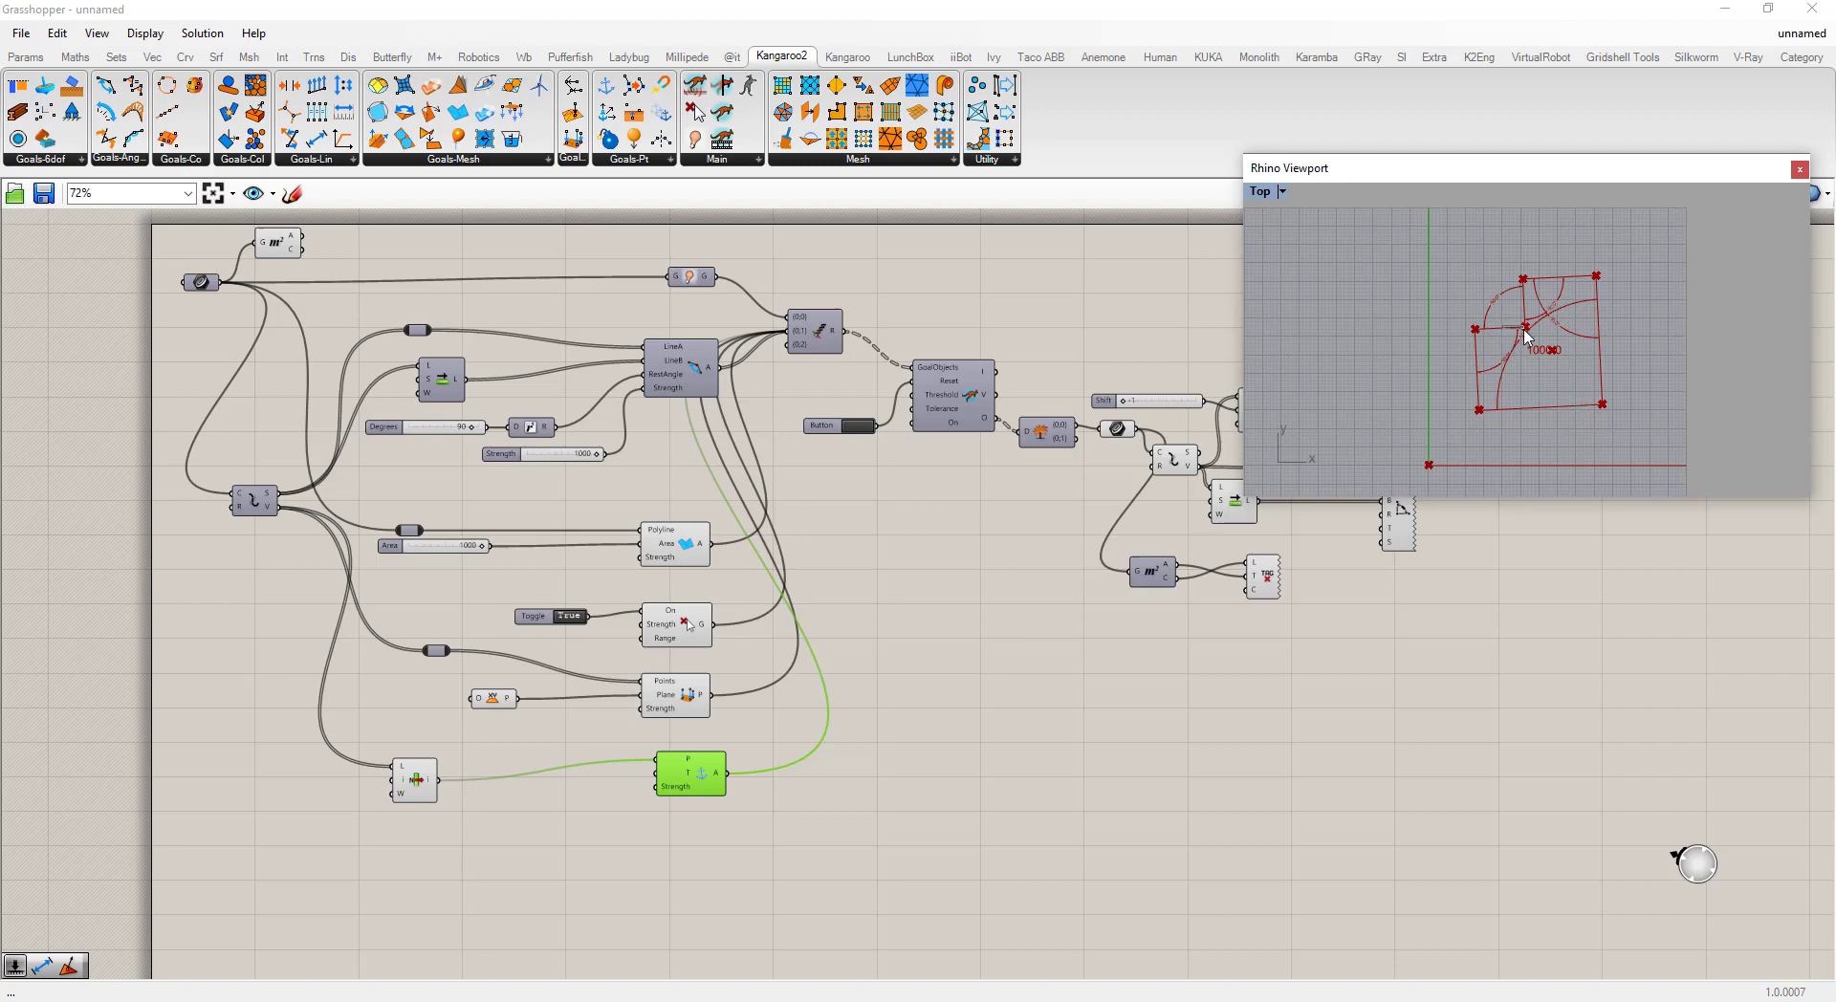
left_click(859, 427)
left_click(1626, 328)
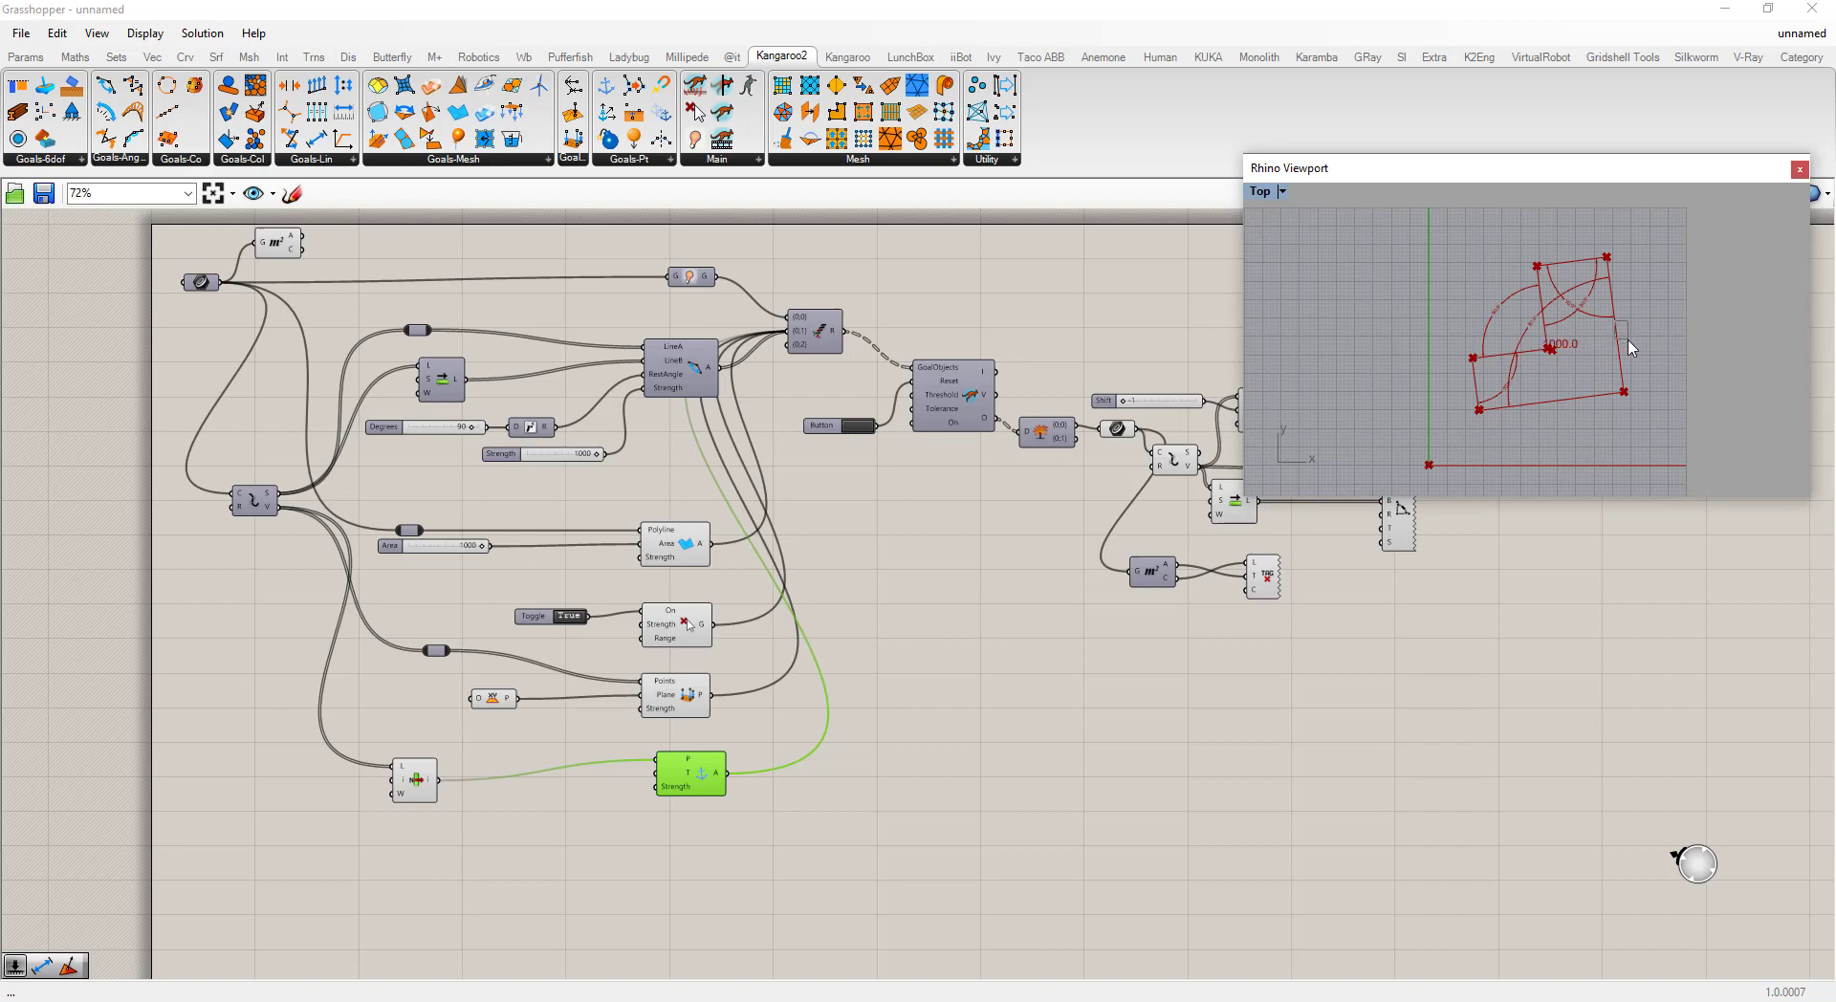
left_click_drag(1608, 256, 1599, 323)
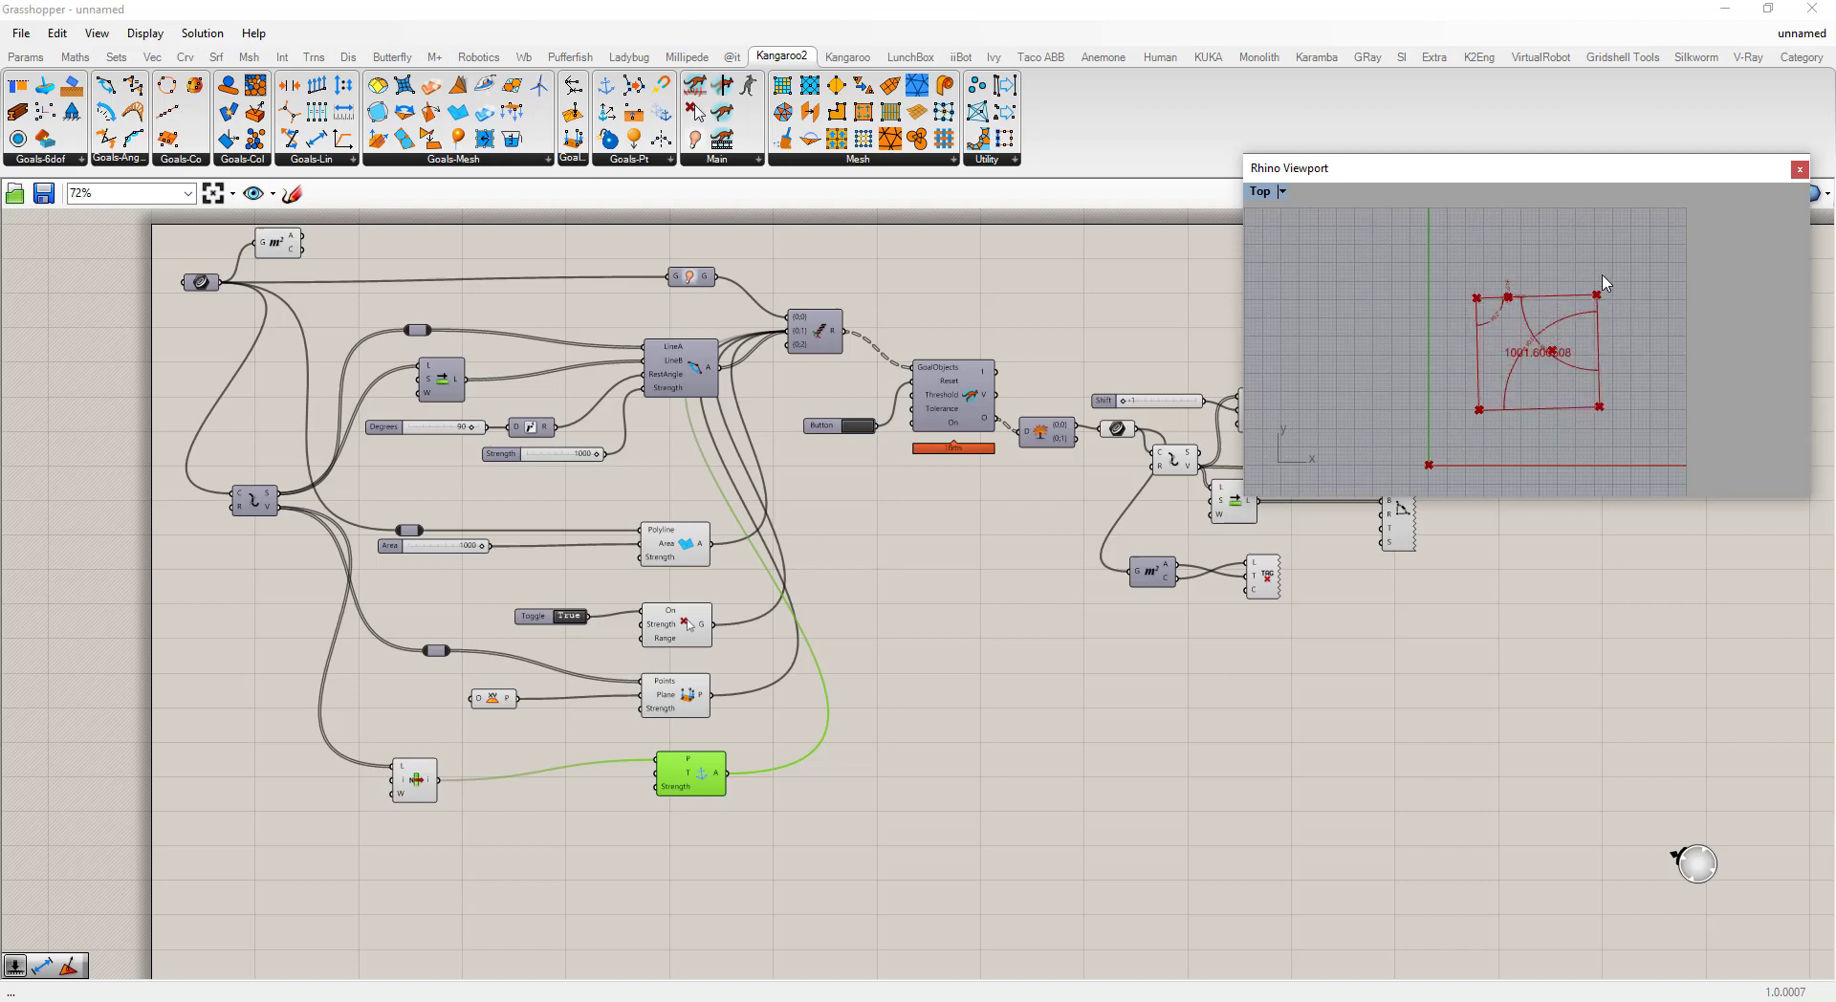
left_click(851, 430)
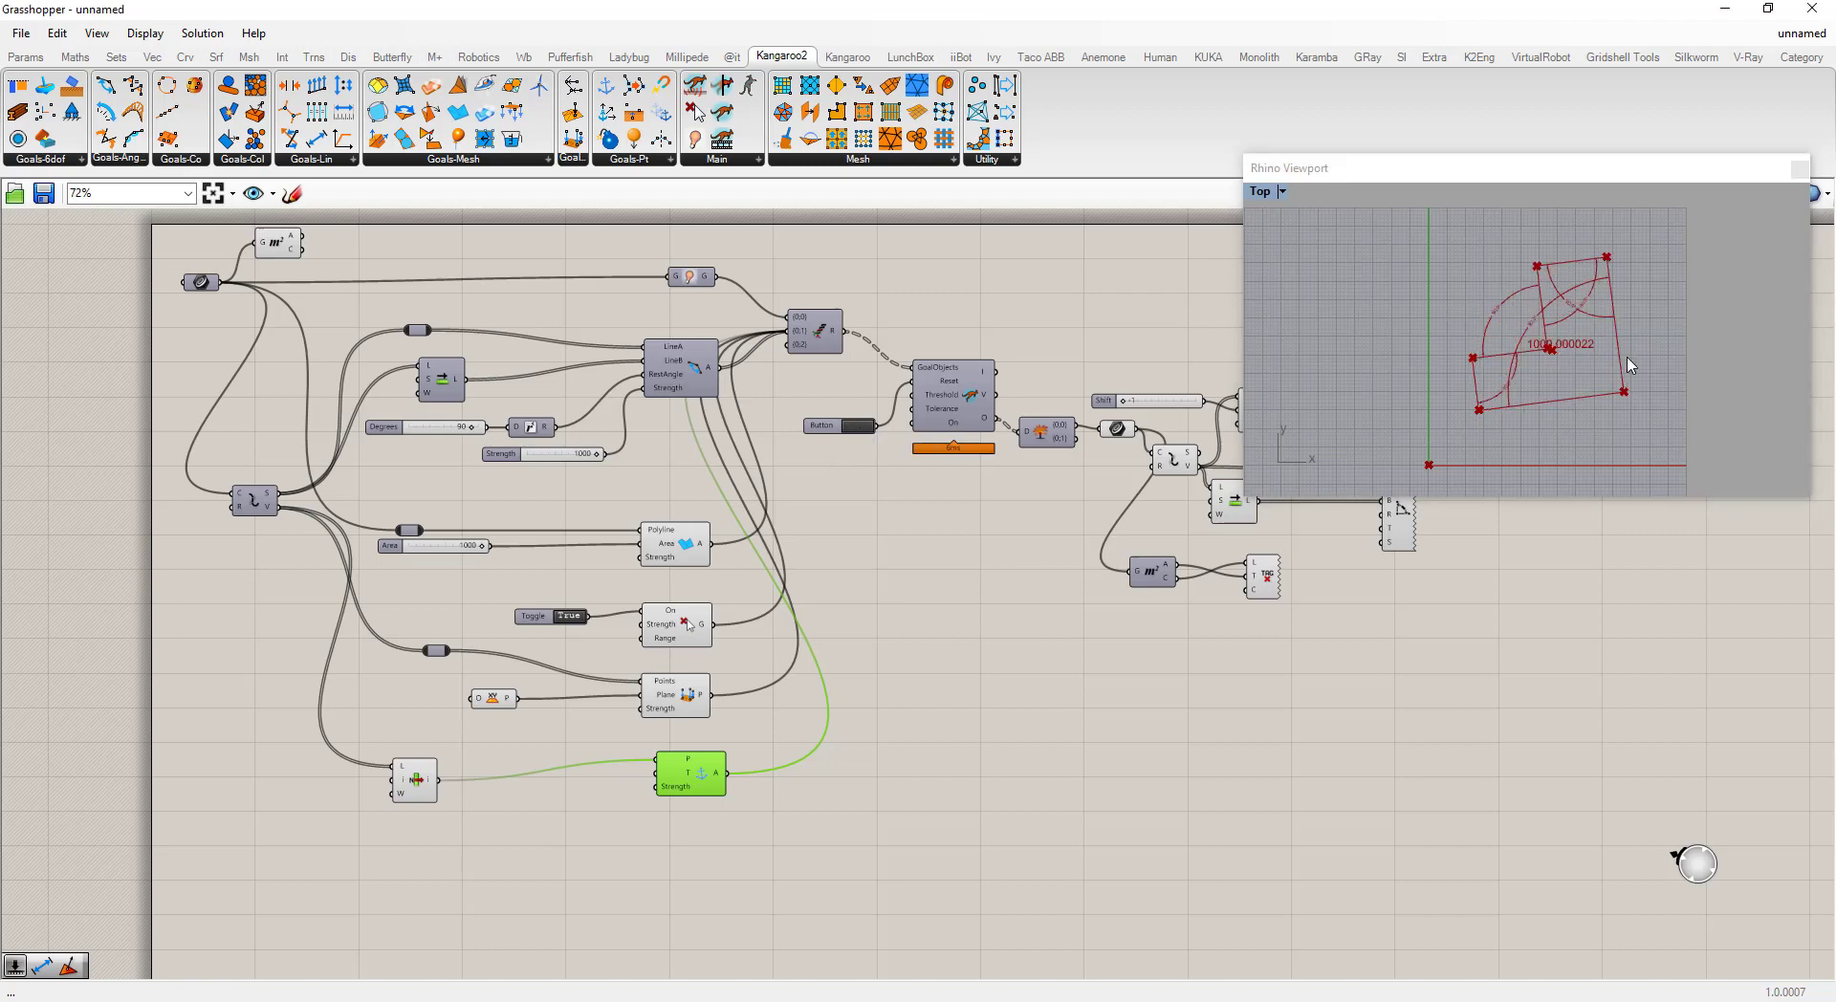
Step: Disable the preview of the PolygonArea, Grab, OnPlane and Anchor goals together with the components feeding them
scroll(1590, 339, "up", 8)
right_click_drag(1495, 402, 1577, 328)
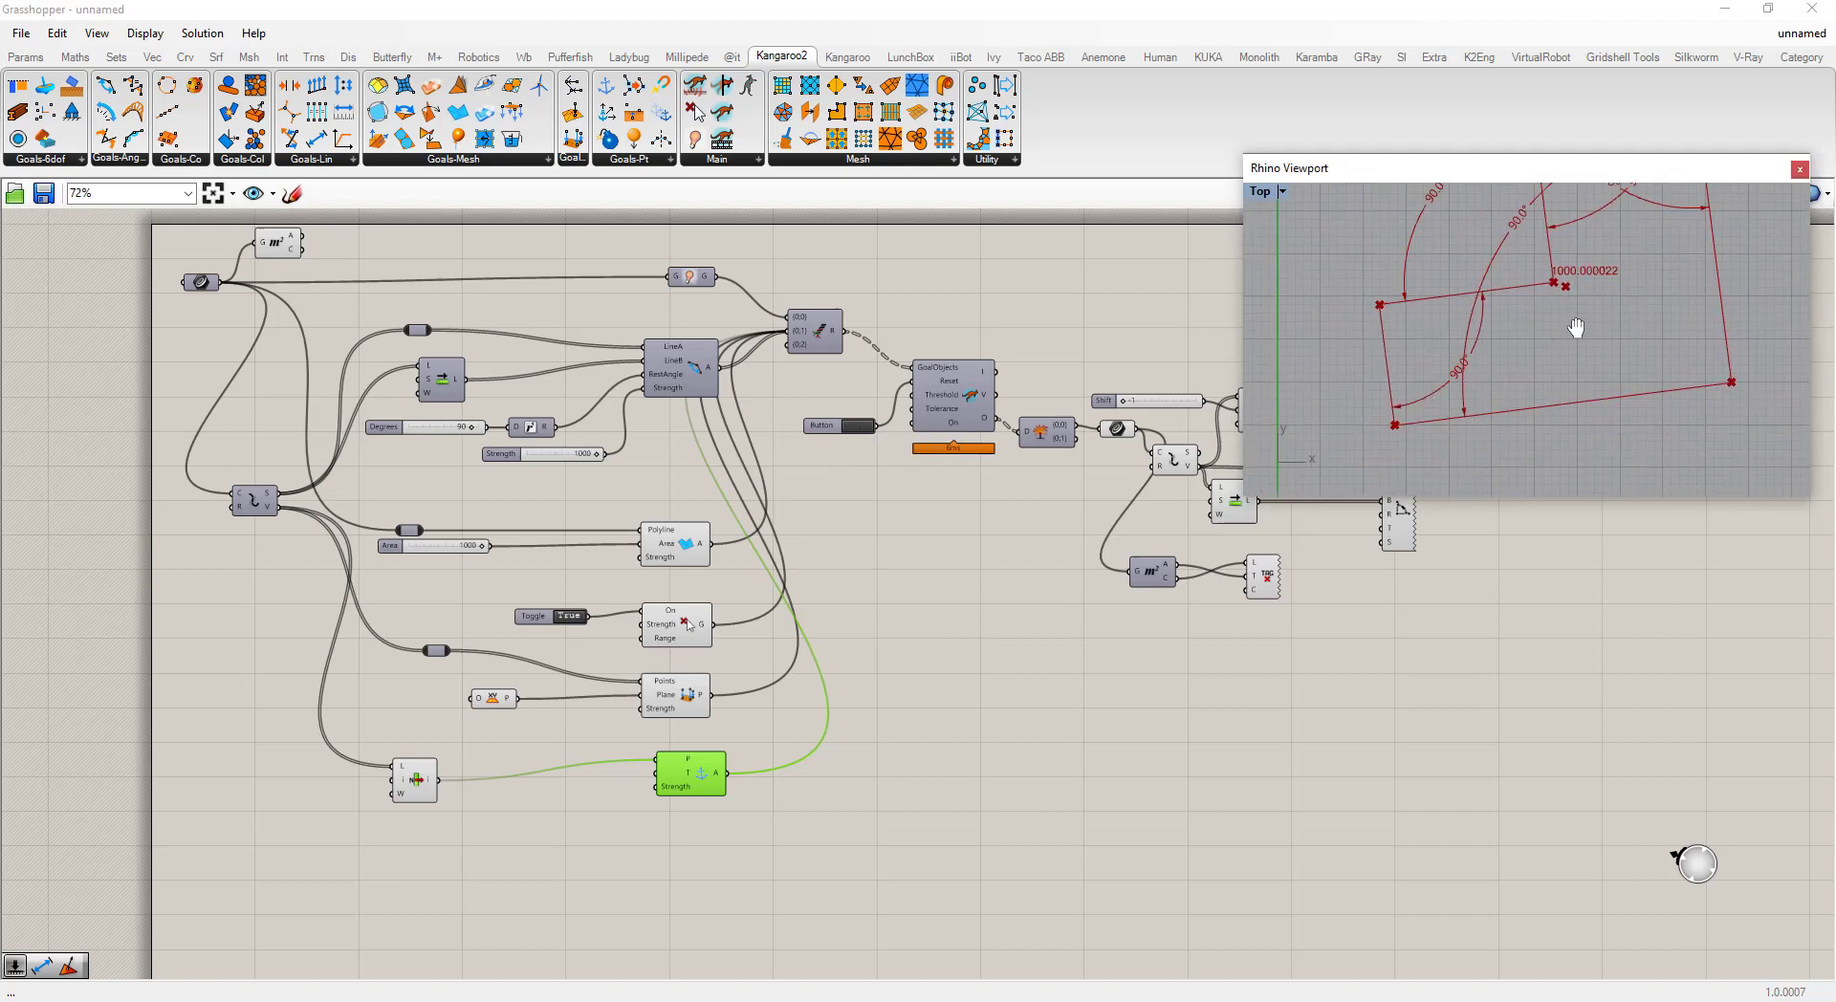
scroll(1577, 328, "down", 3)
right_click_drag(1588, 390, 1517, 459)
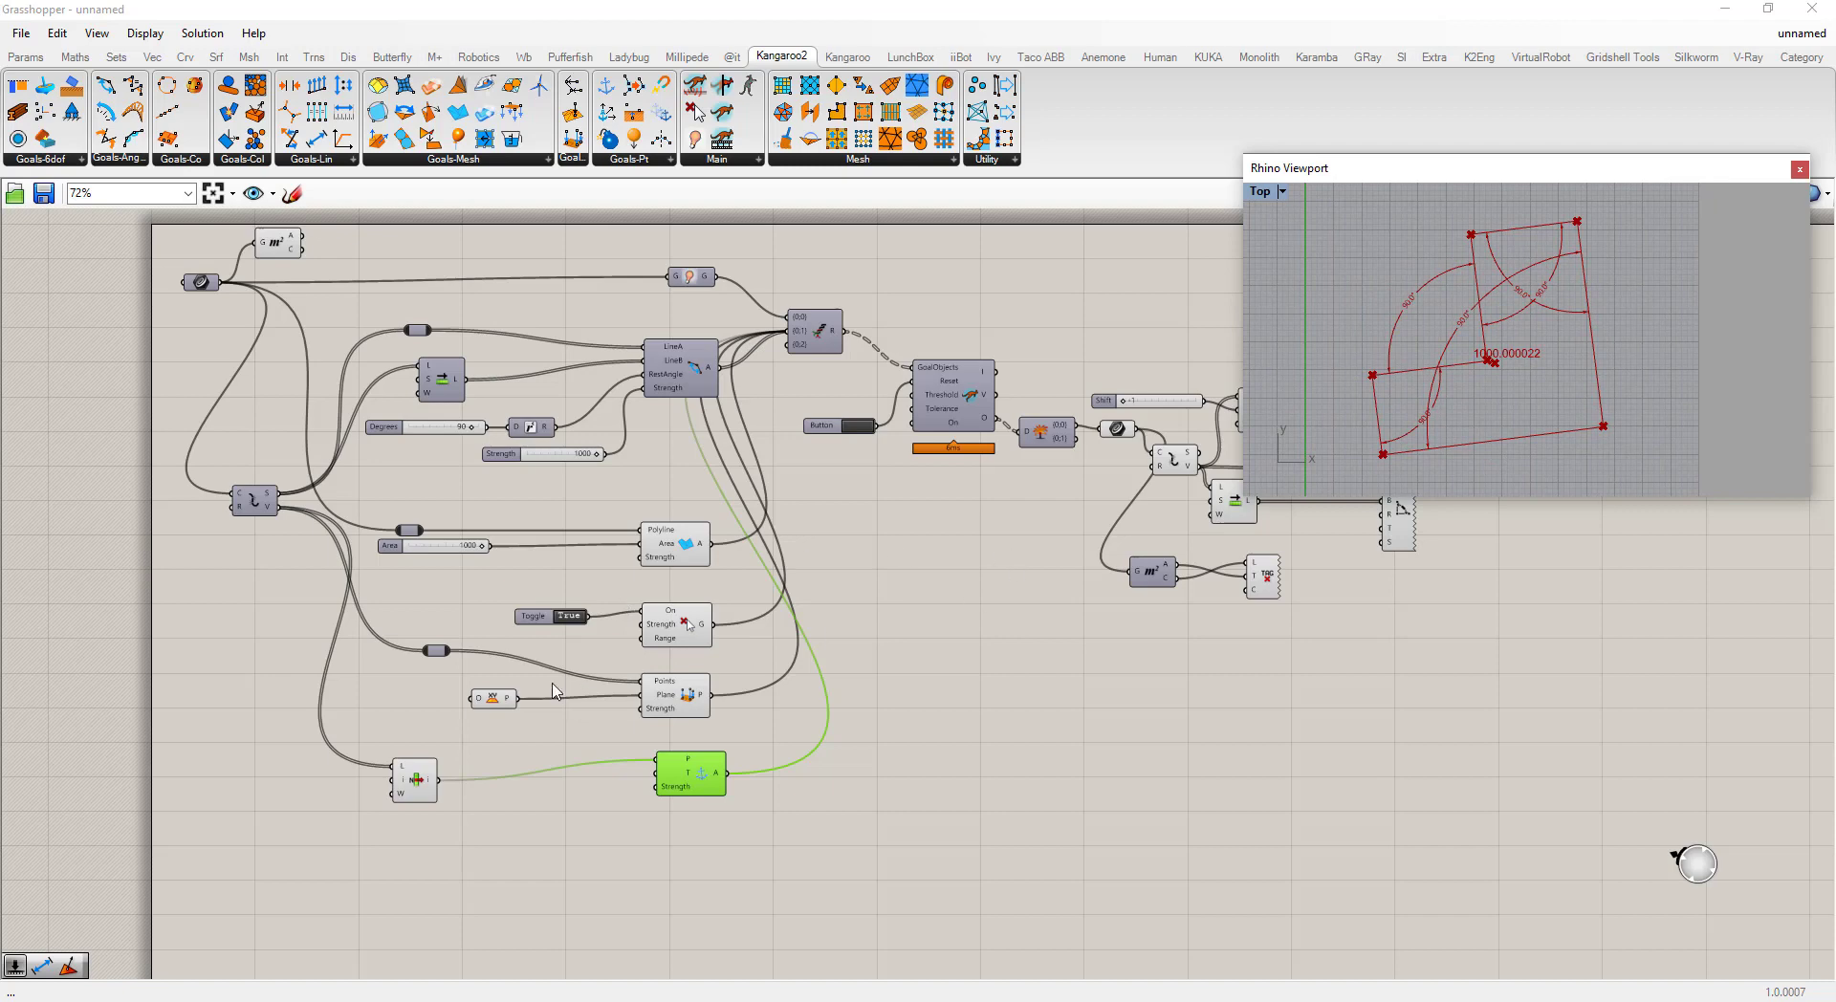
scroll(552, 683, "down", 3)
scroll(513, 738, "up", 4)
scroll(615, 737, "down", 2)
left_click_drag(754, 828, 400, 497)
right_click(517, 494)
left_click(579, 524)
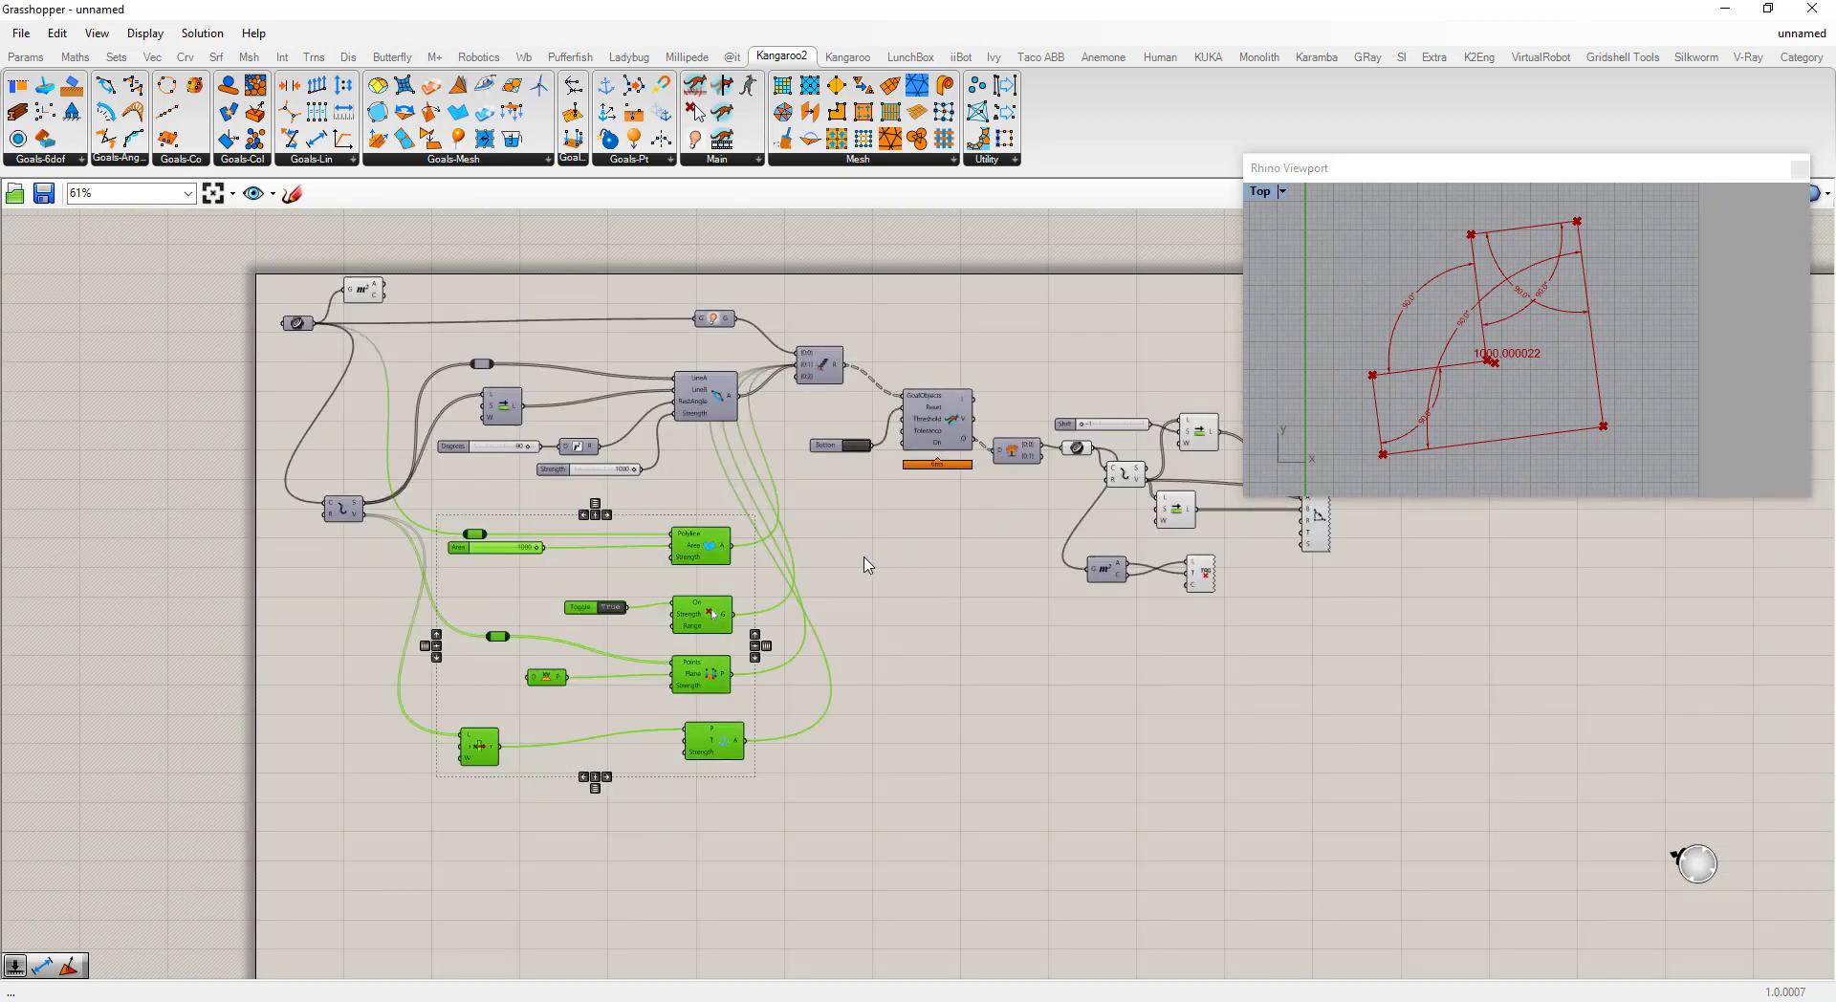
Step: Disable the preview of the output curve, Explode, list-shift, Area and text tag components that follow the solver
scroll(865, 564, "down", 3)
scroll(1189, 536, "up", 4)
left_click_drag(948, 631, 753, 348)
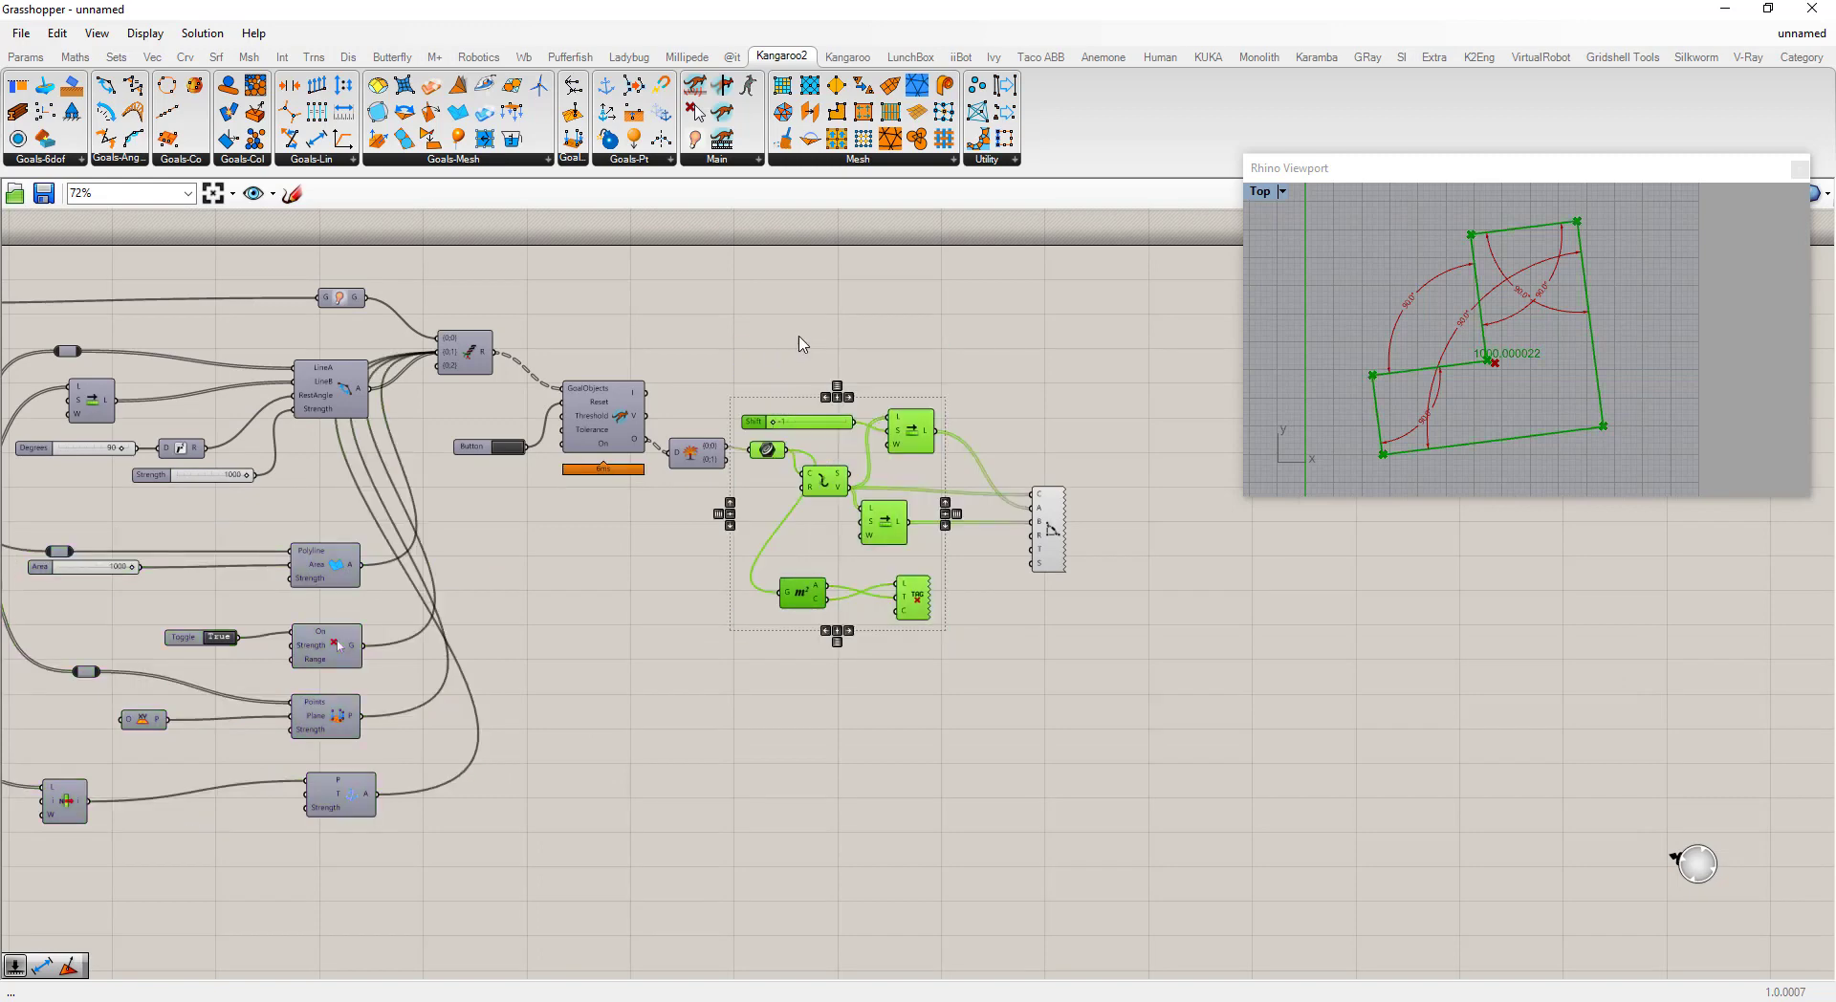
right_click(800, 342)
left_click(861, 364)
Step: Turn the preview of the area text tag back on
scroll(1517, 324, "up", 4)
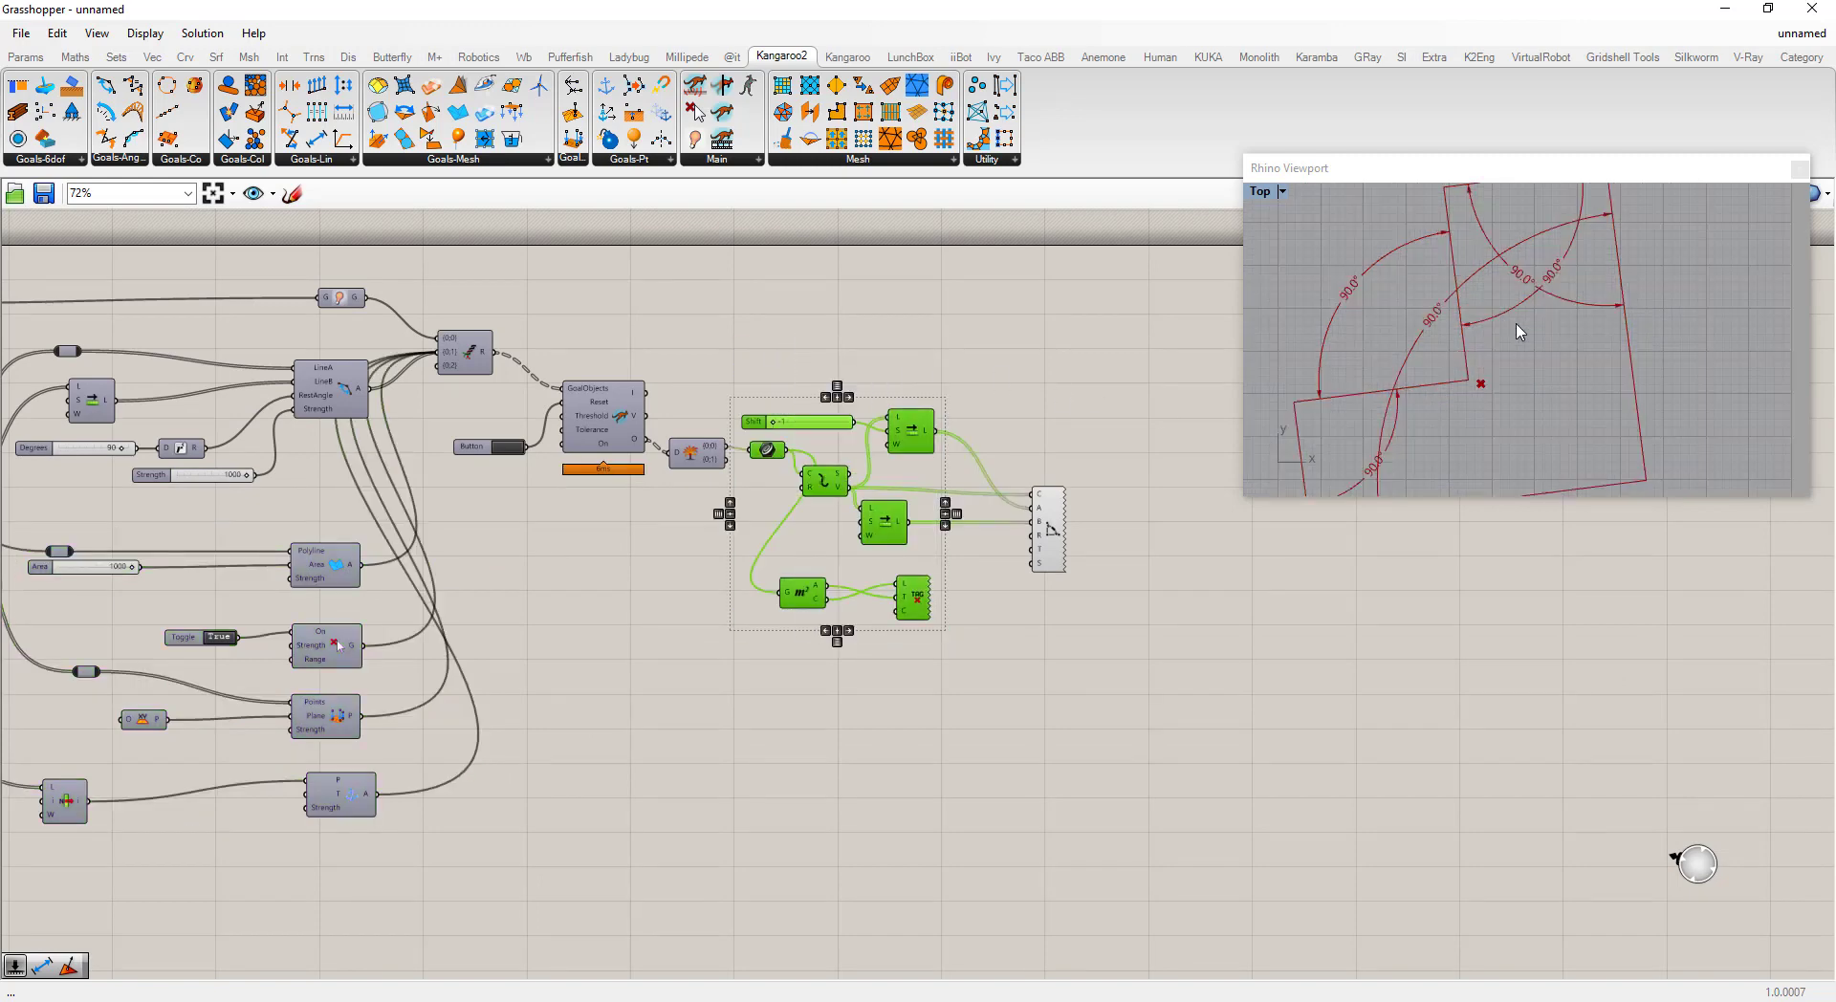
scroll(1502, 382, "down", 4)
left_click(888, 714)
right_click(914, 601)
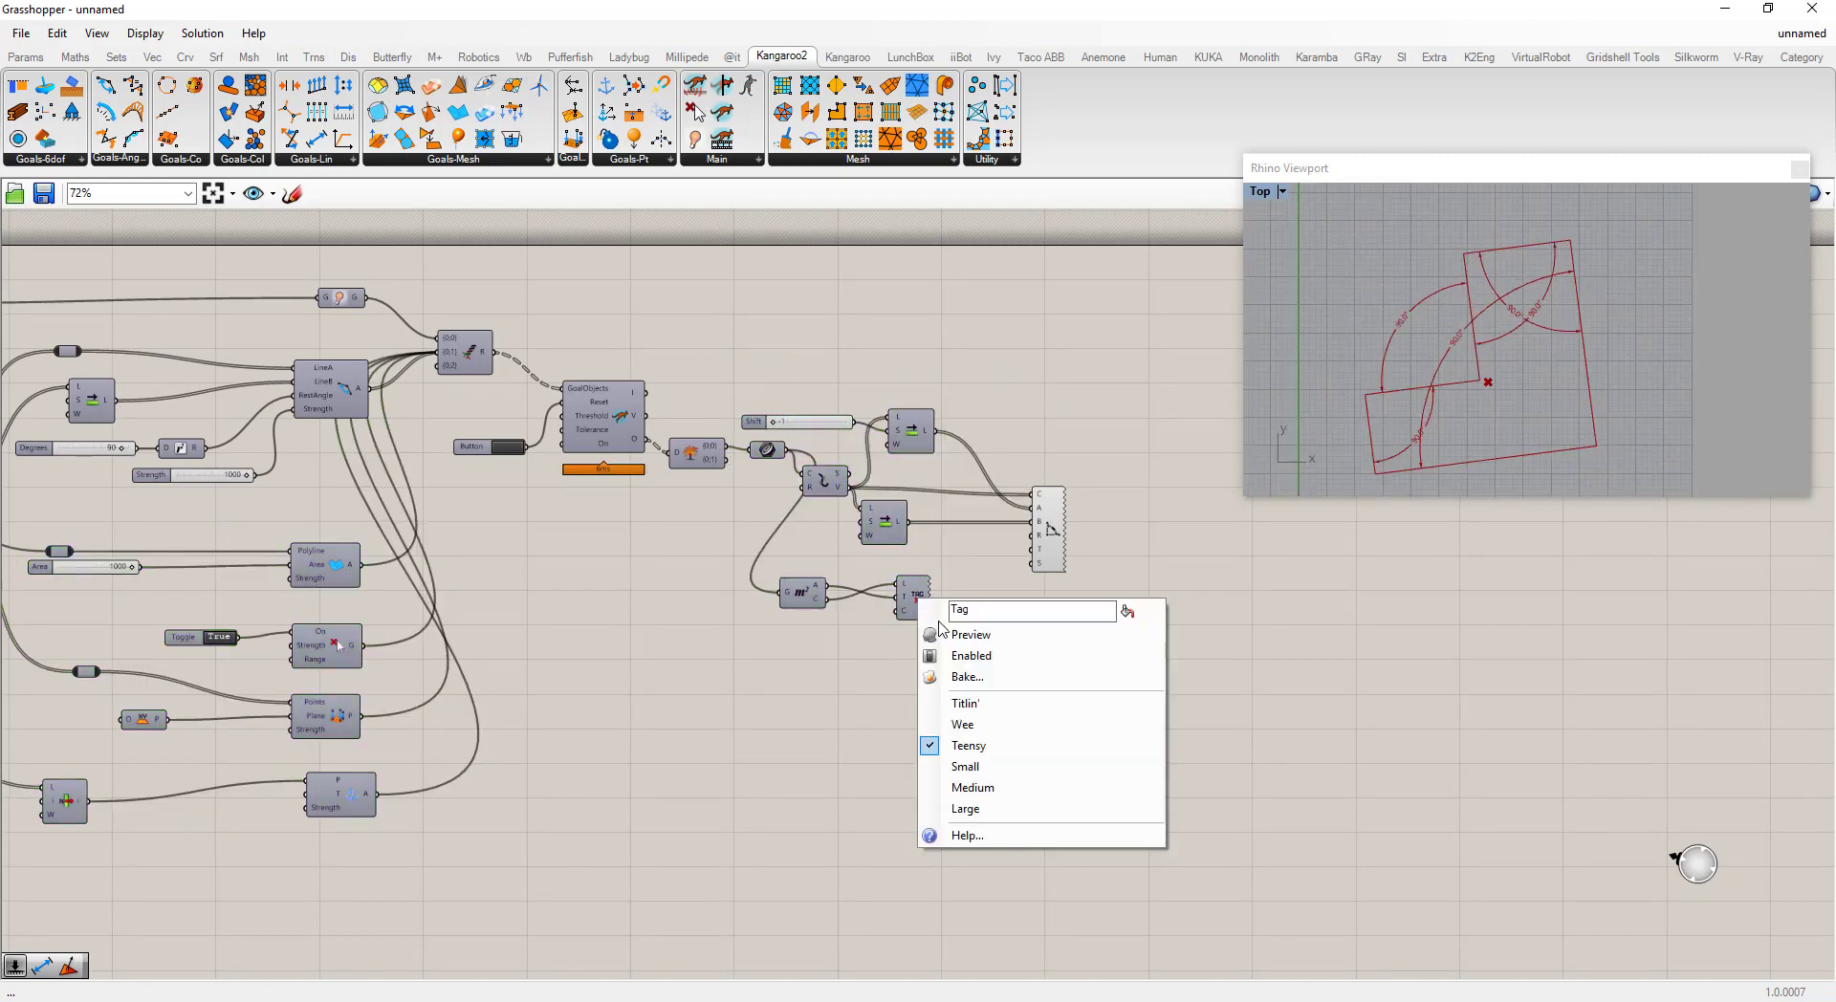
left_click(968, 635)
Step: Disable the preview of the Area component attached to the input curve
scroll(1380, 604, "down", 3)
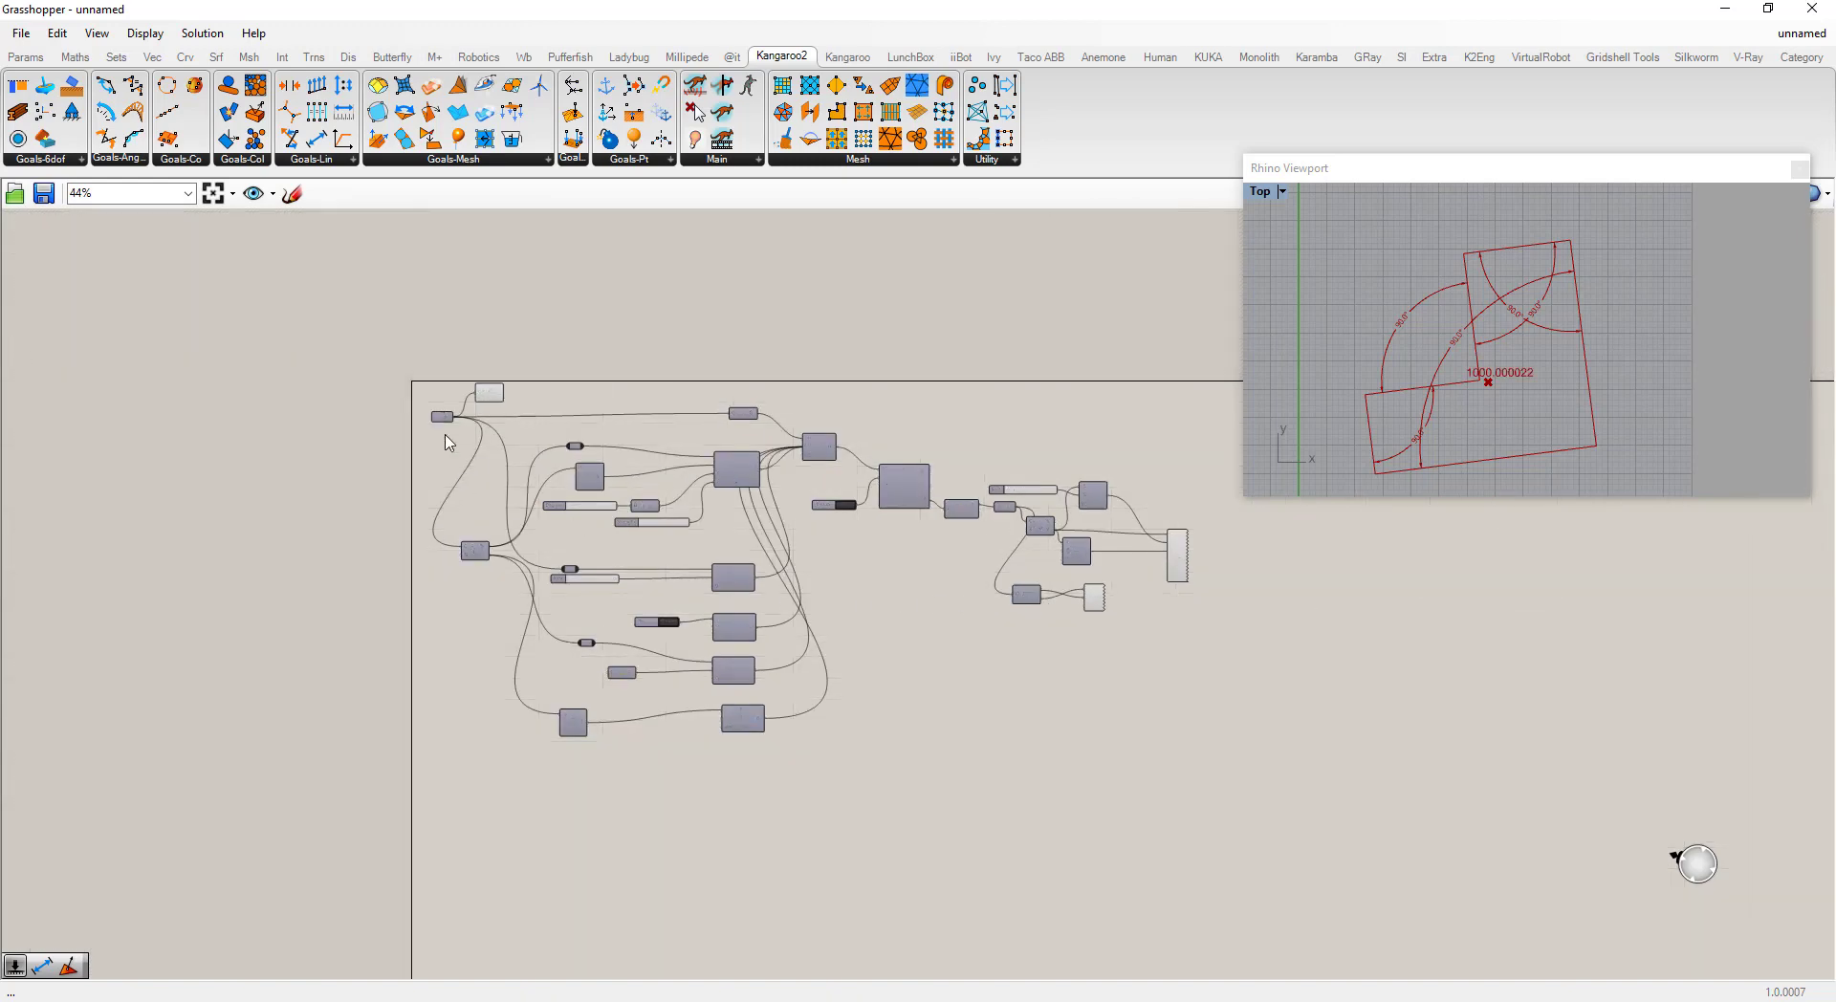
left_click(488, 394)
right_click(488, 394)
left_click(521, 423)
scroll(1652, 393, "up", 2)
scroll(1562, 335, "down", 2)
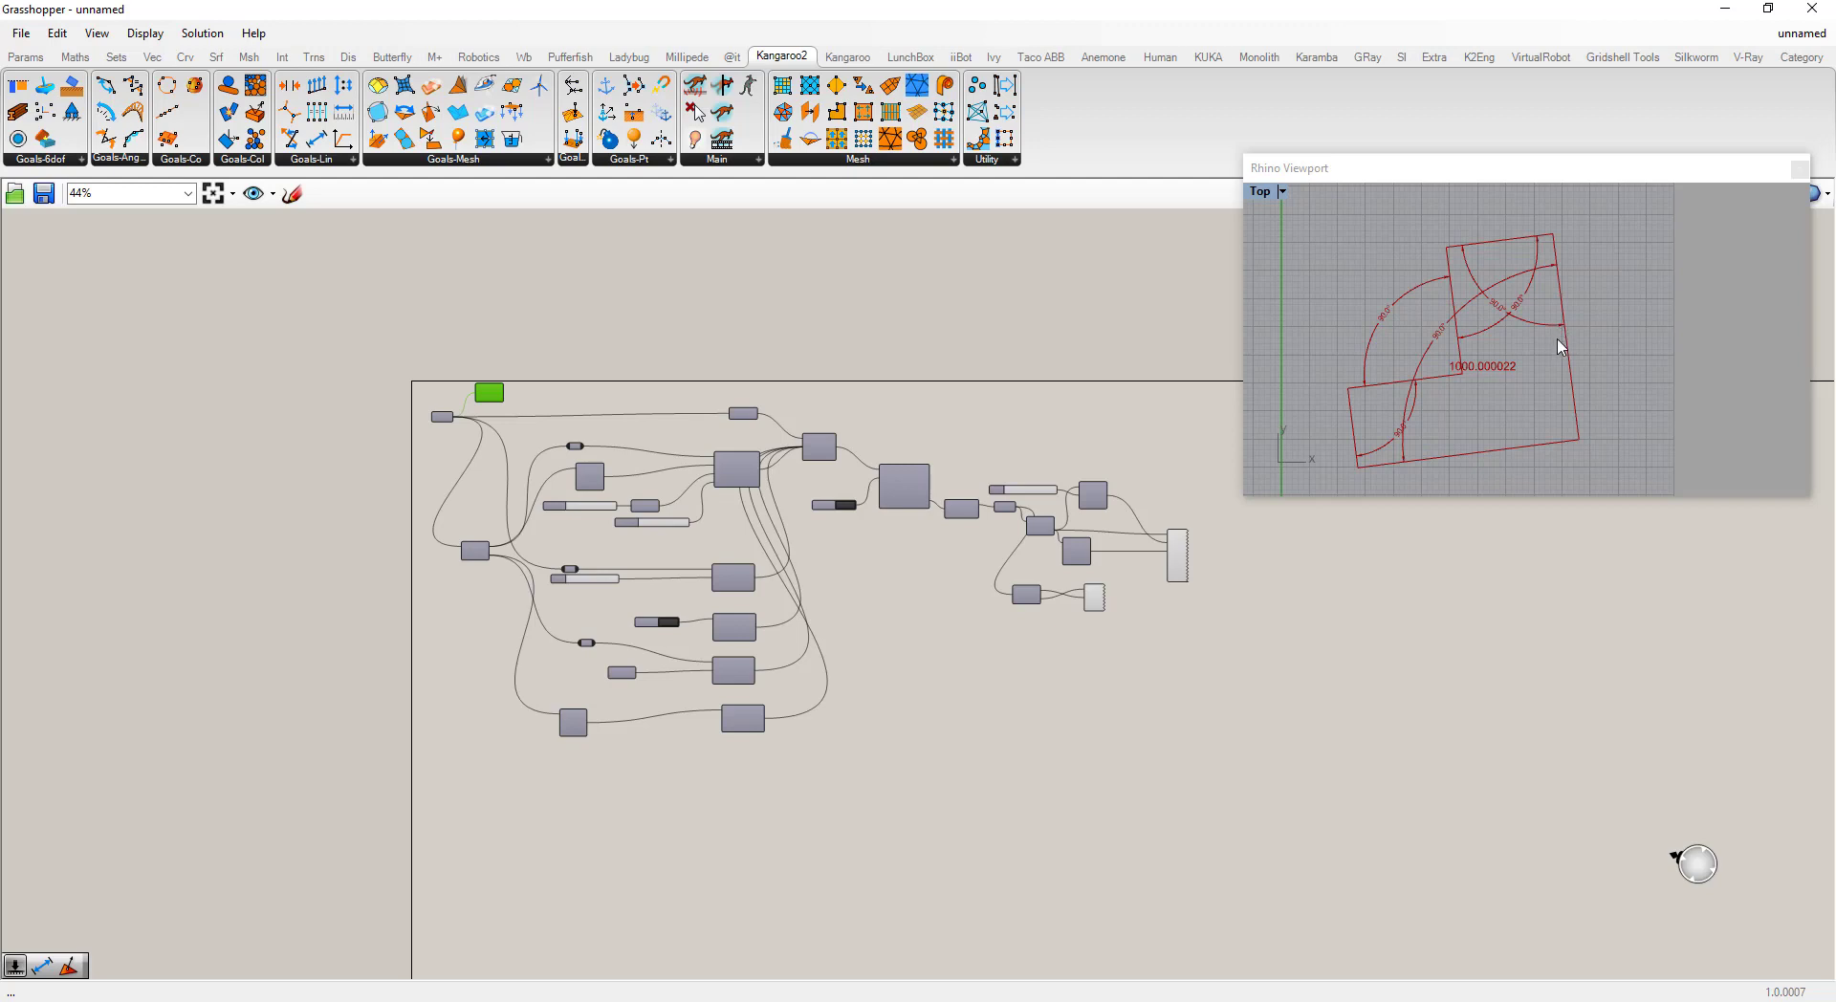
scroll(1568, 286, "down", 4)
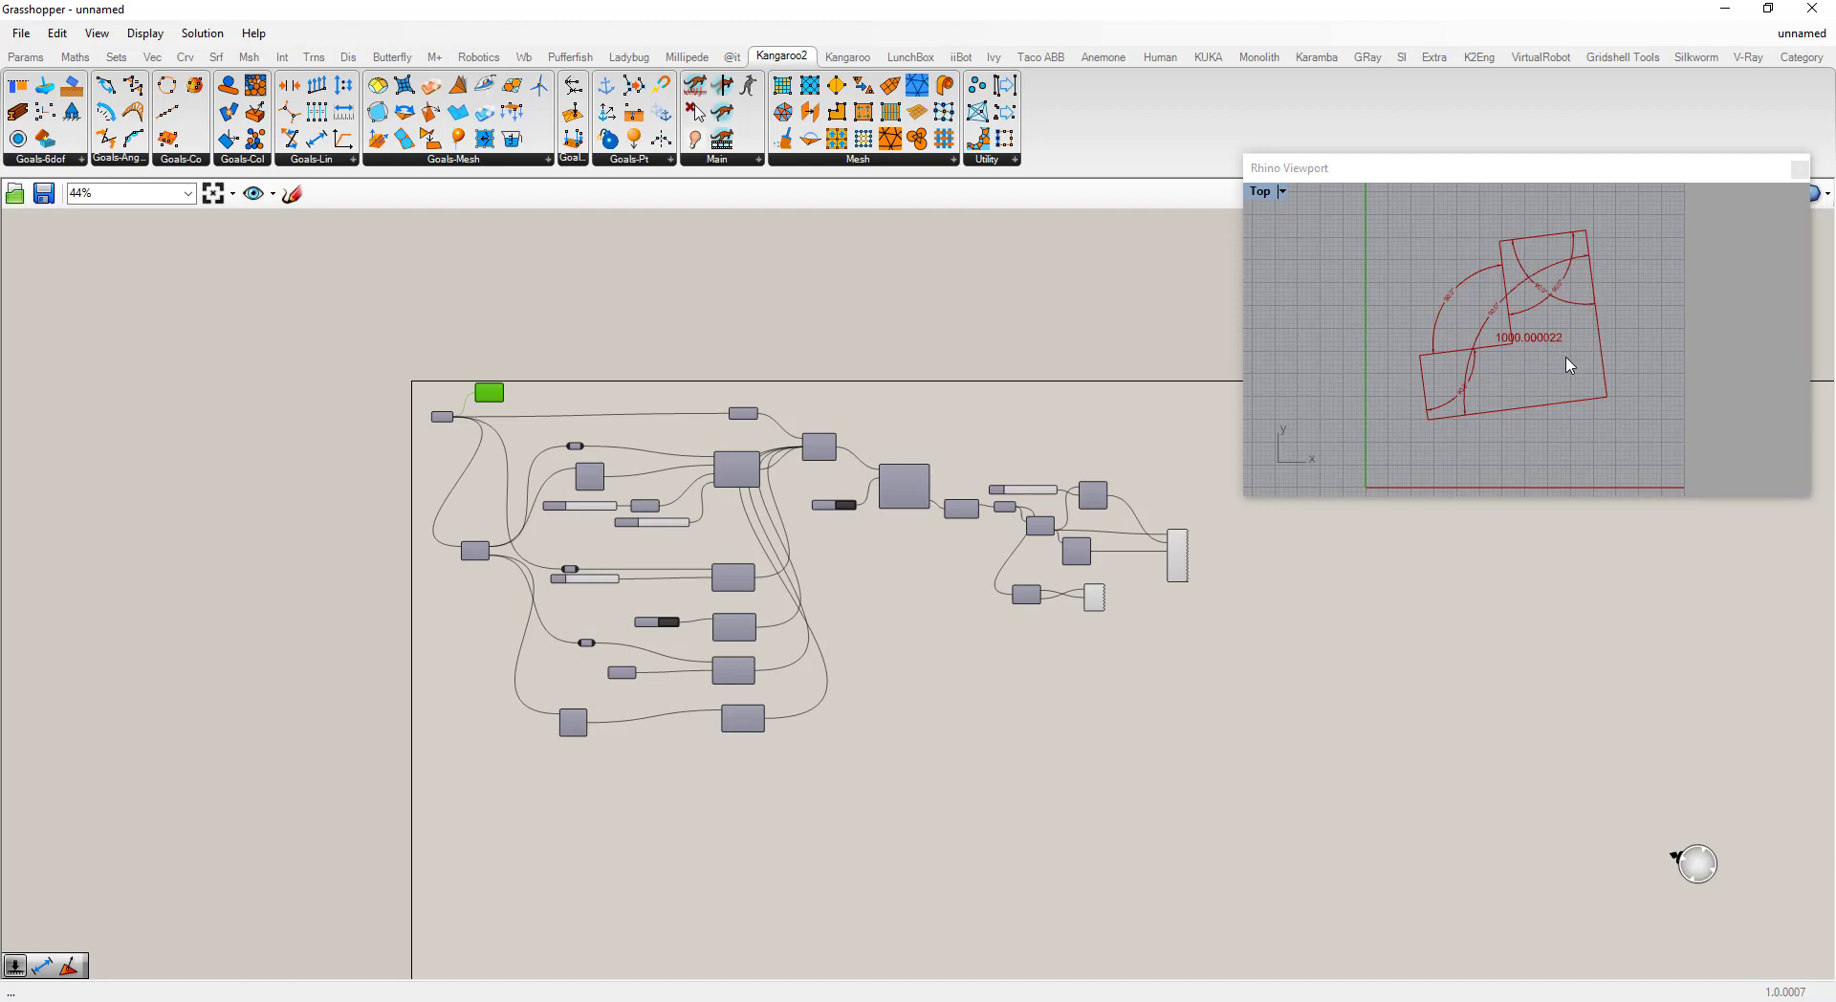
scroll(1588, 298, "up", 6)
scroll(1592, 294, "down", 6)
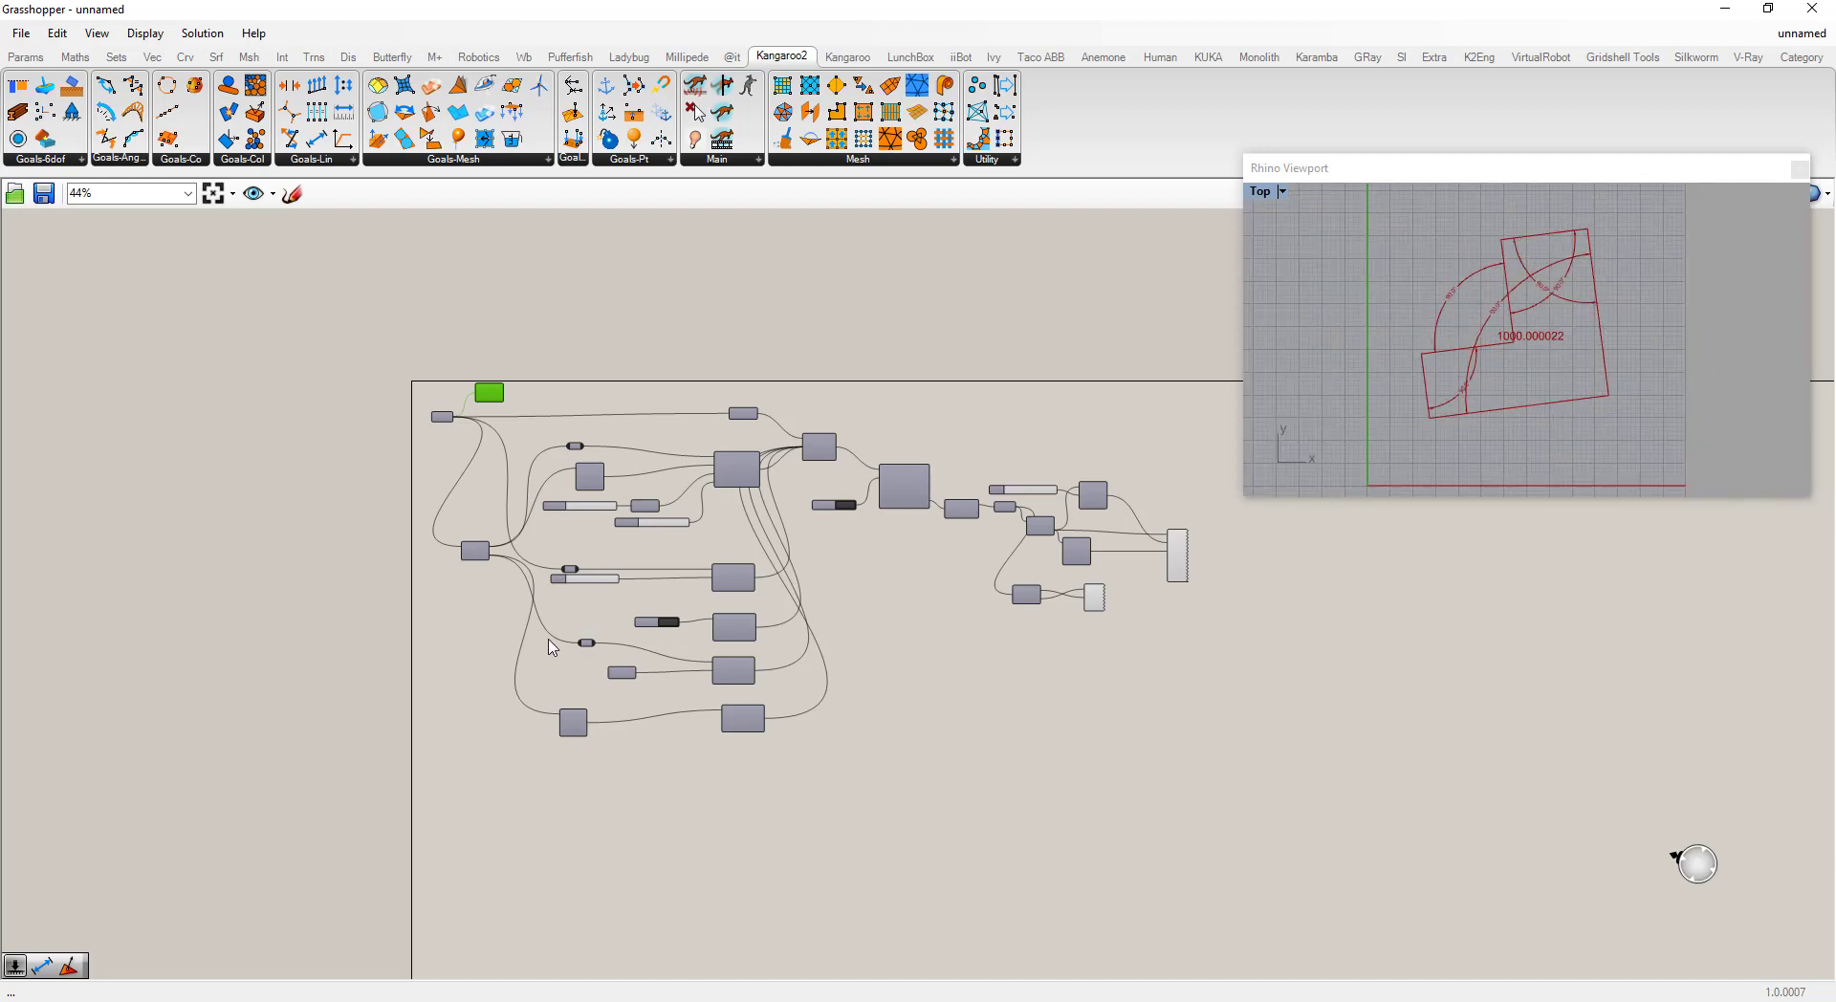
Step: Add a second List Item component below the existing one and feed it the exploded polyline's segments
scroll(573, 728, "up", 2)
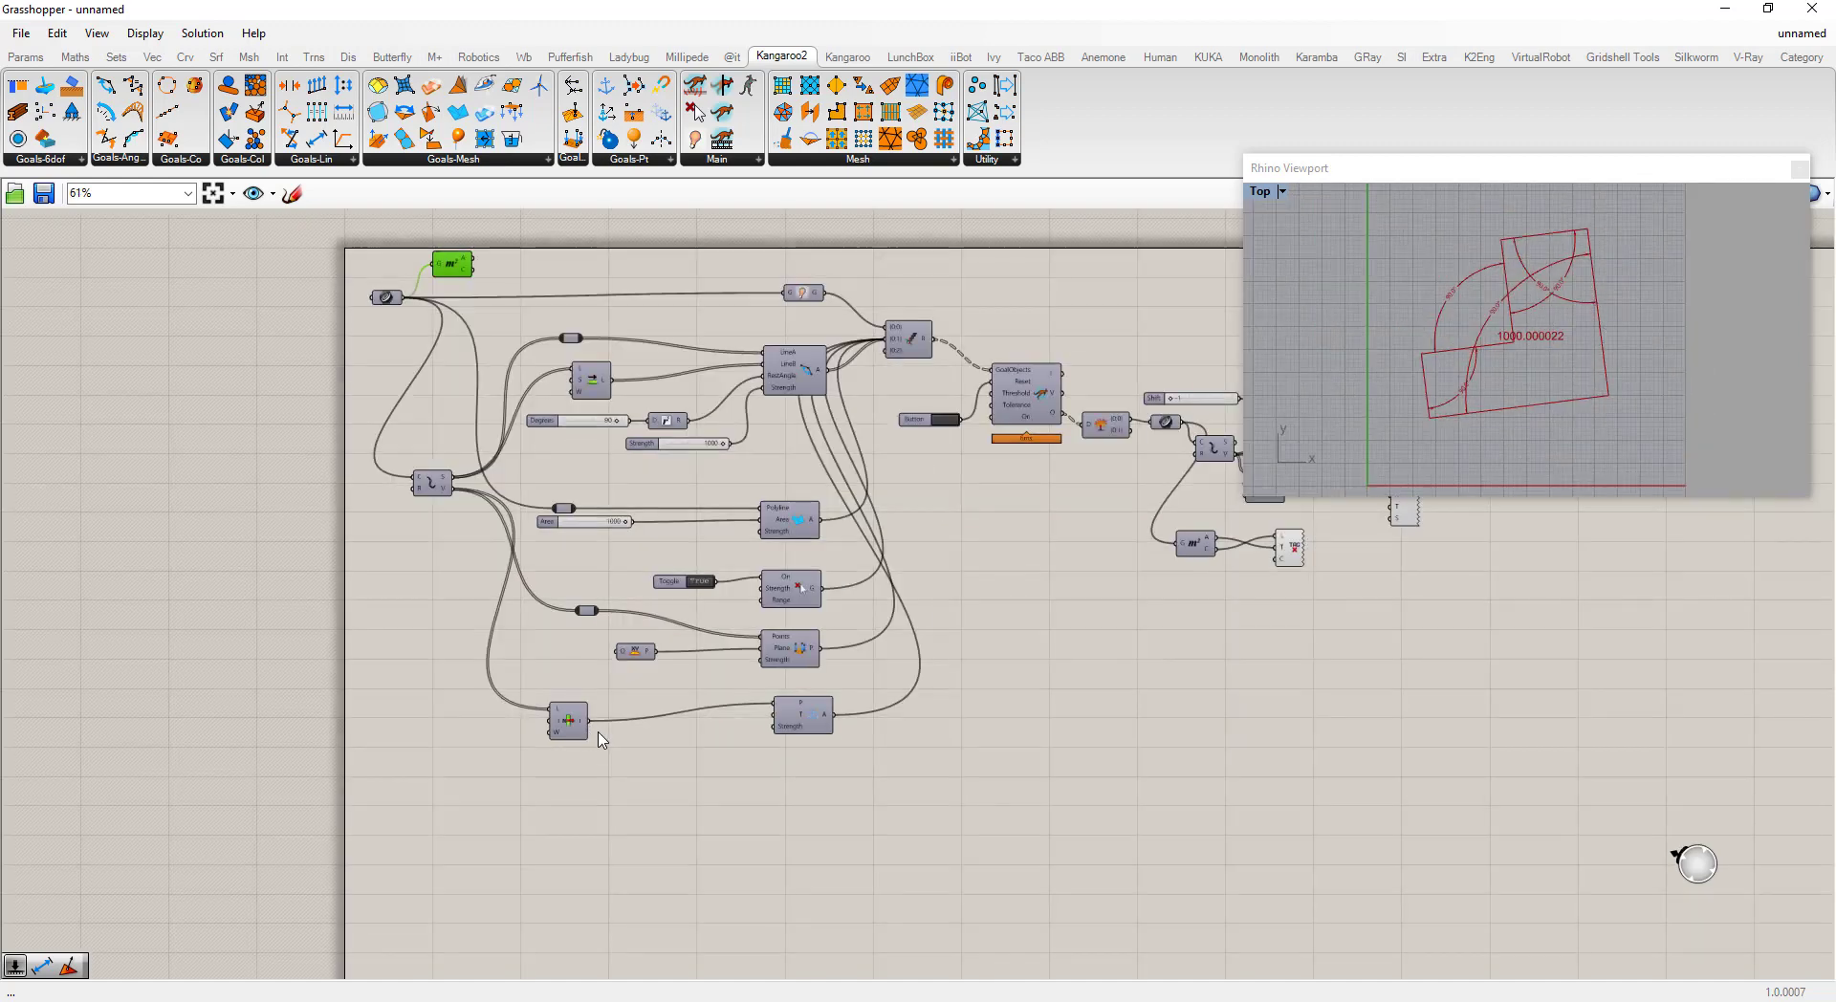
double_click(582, 811)
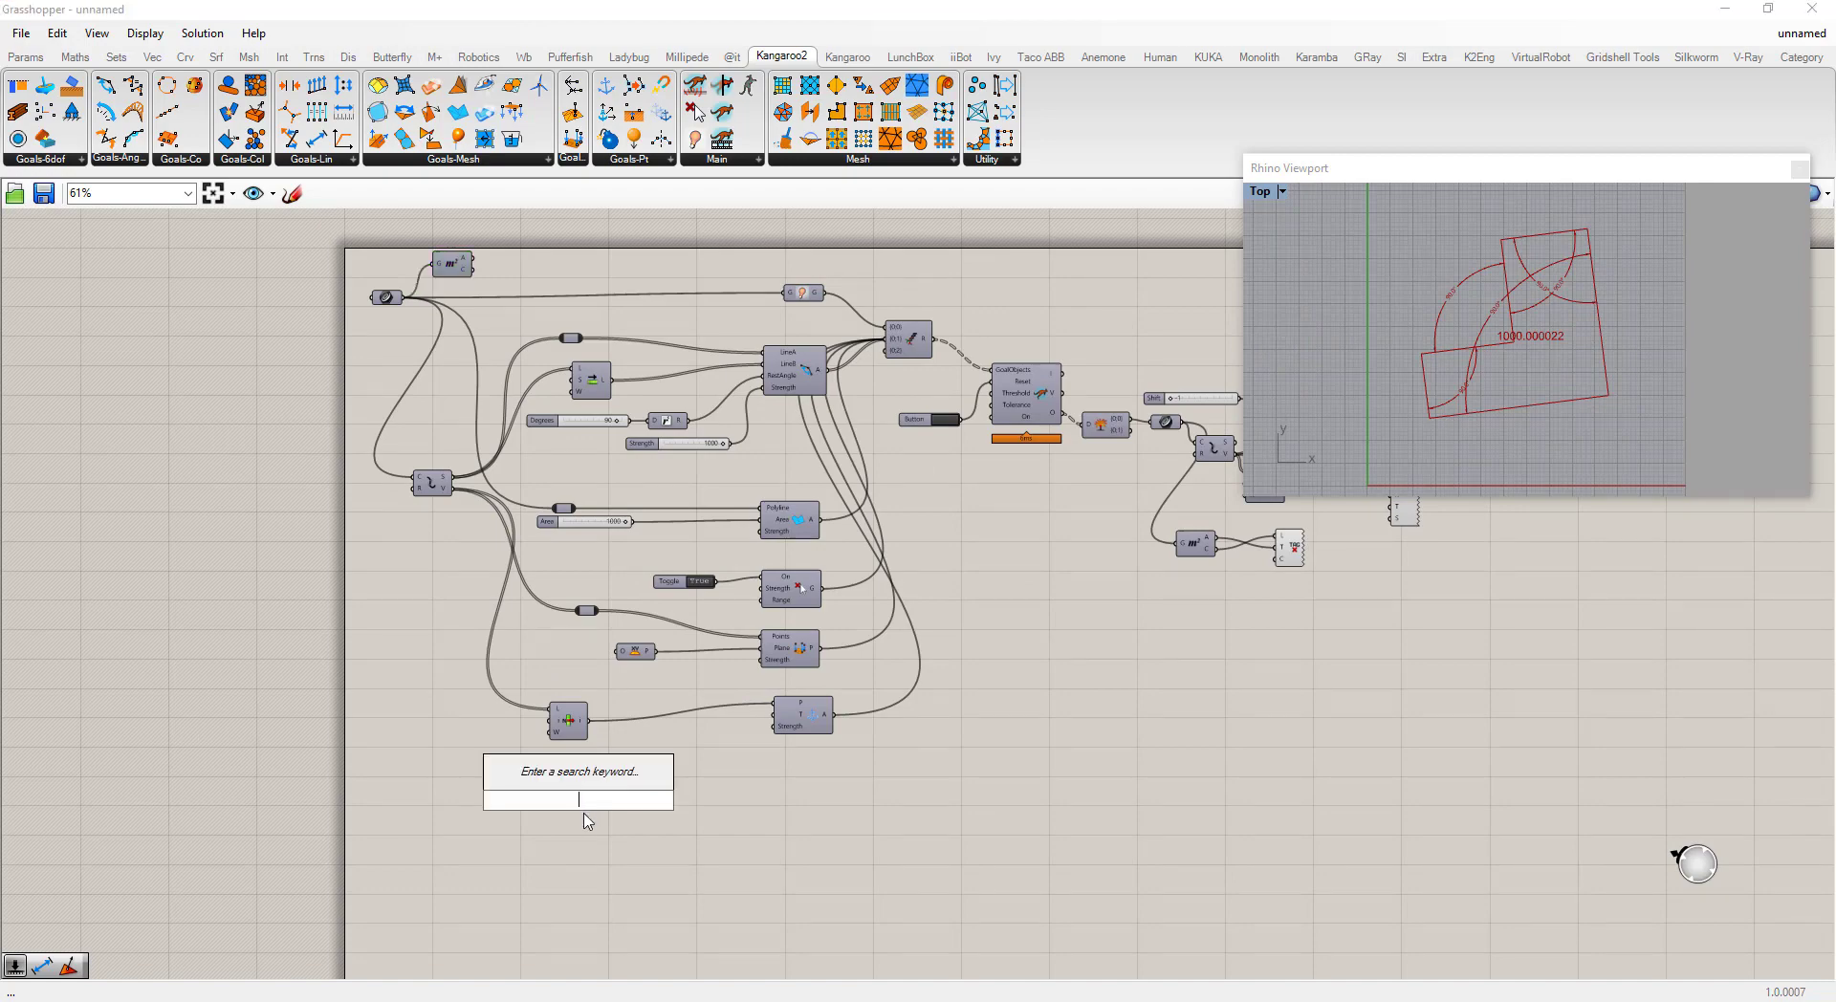
type("iten")
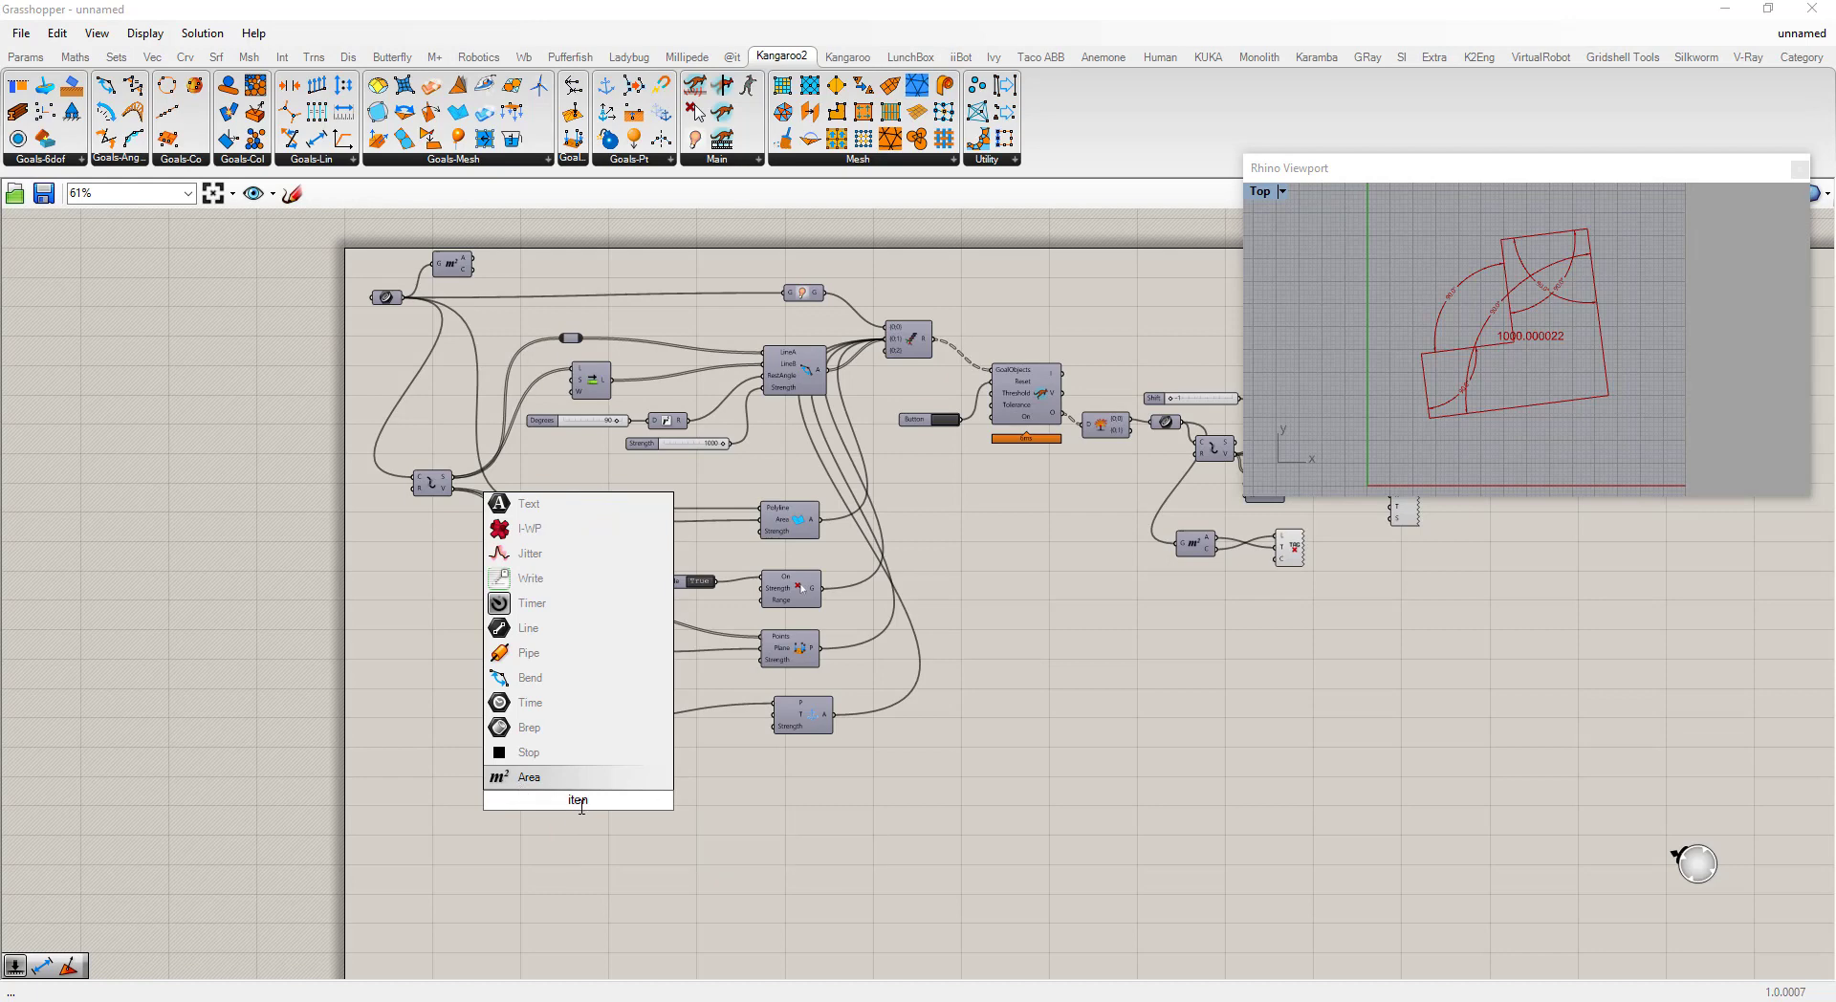
key("BackSpace")
type("m")
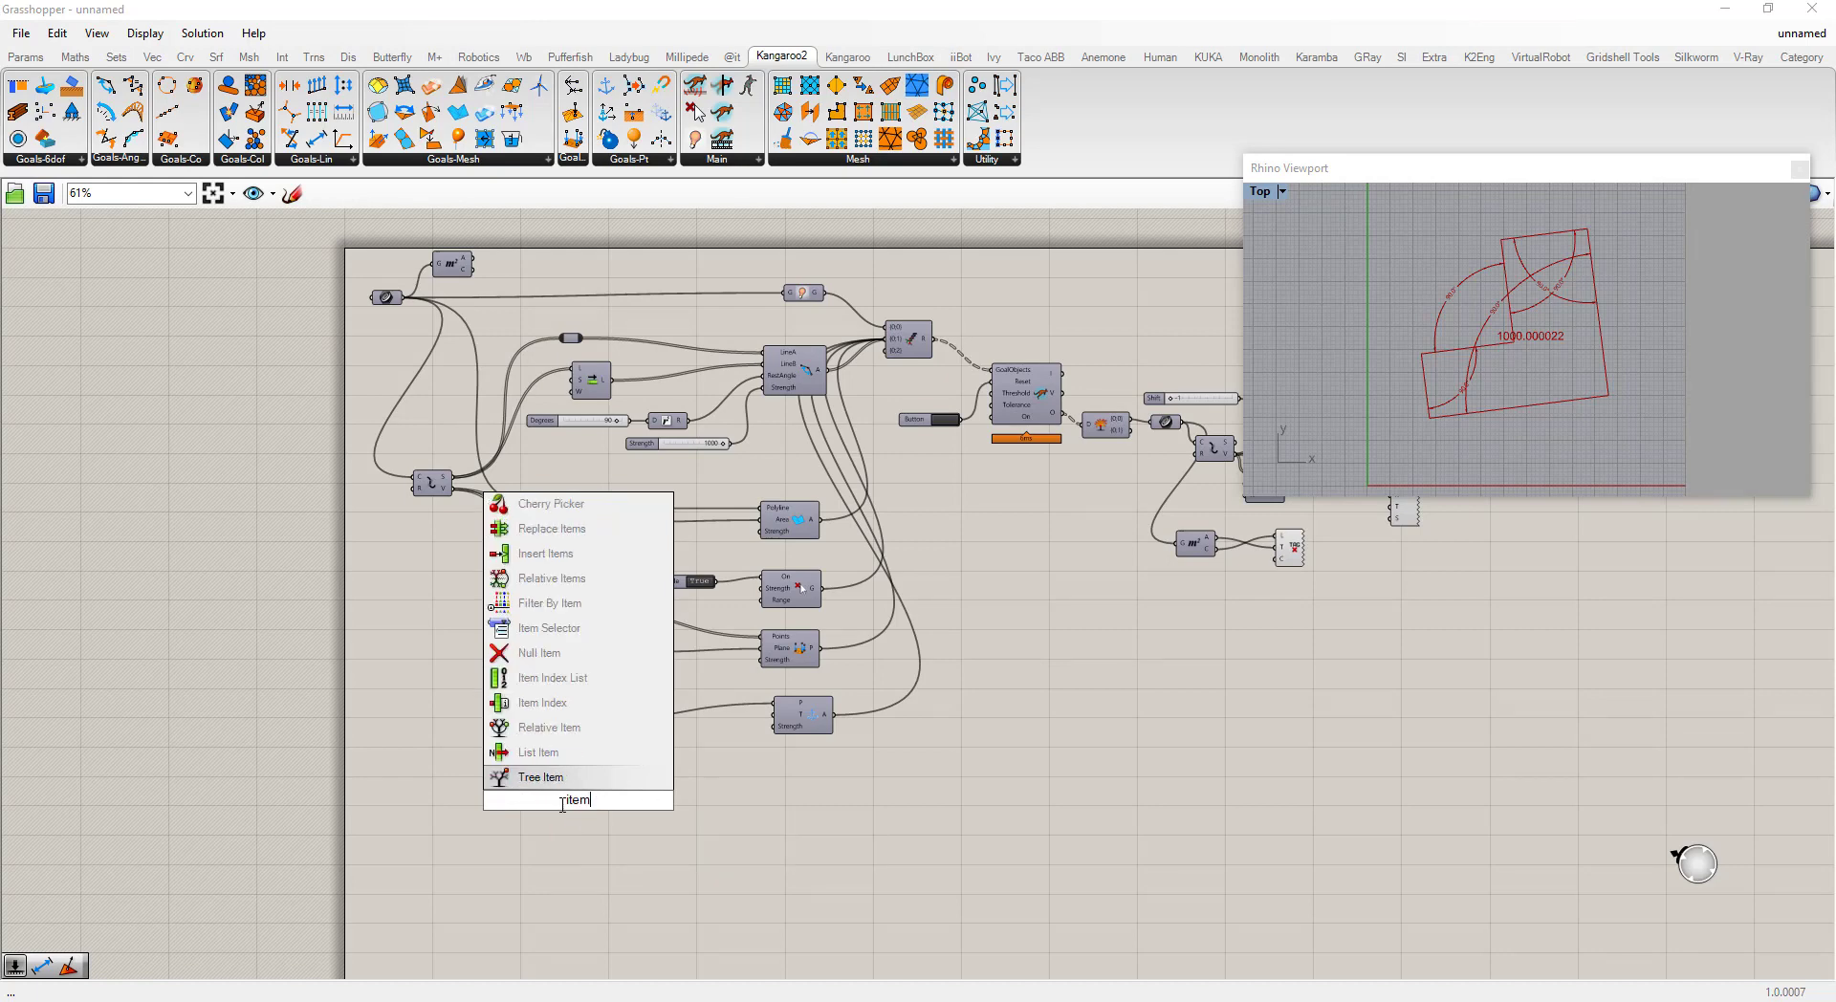
key("Return")
scroll(546, 439, "up", 1)
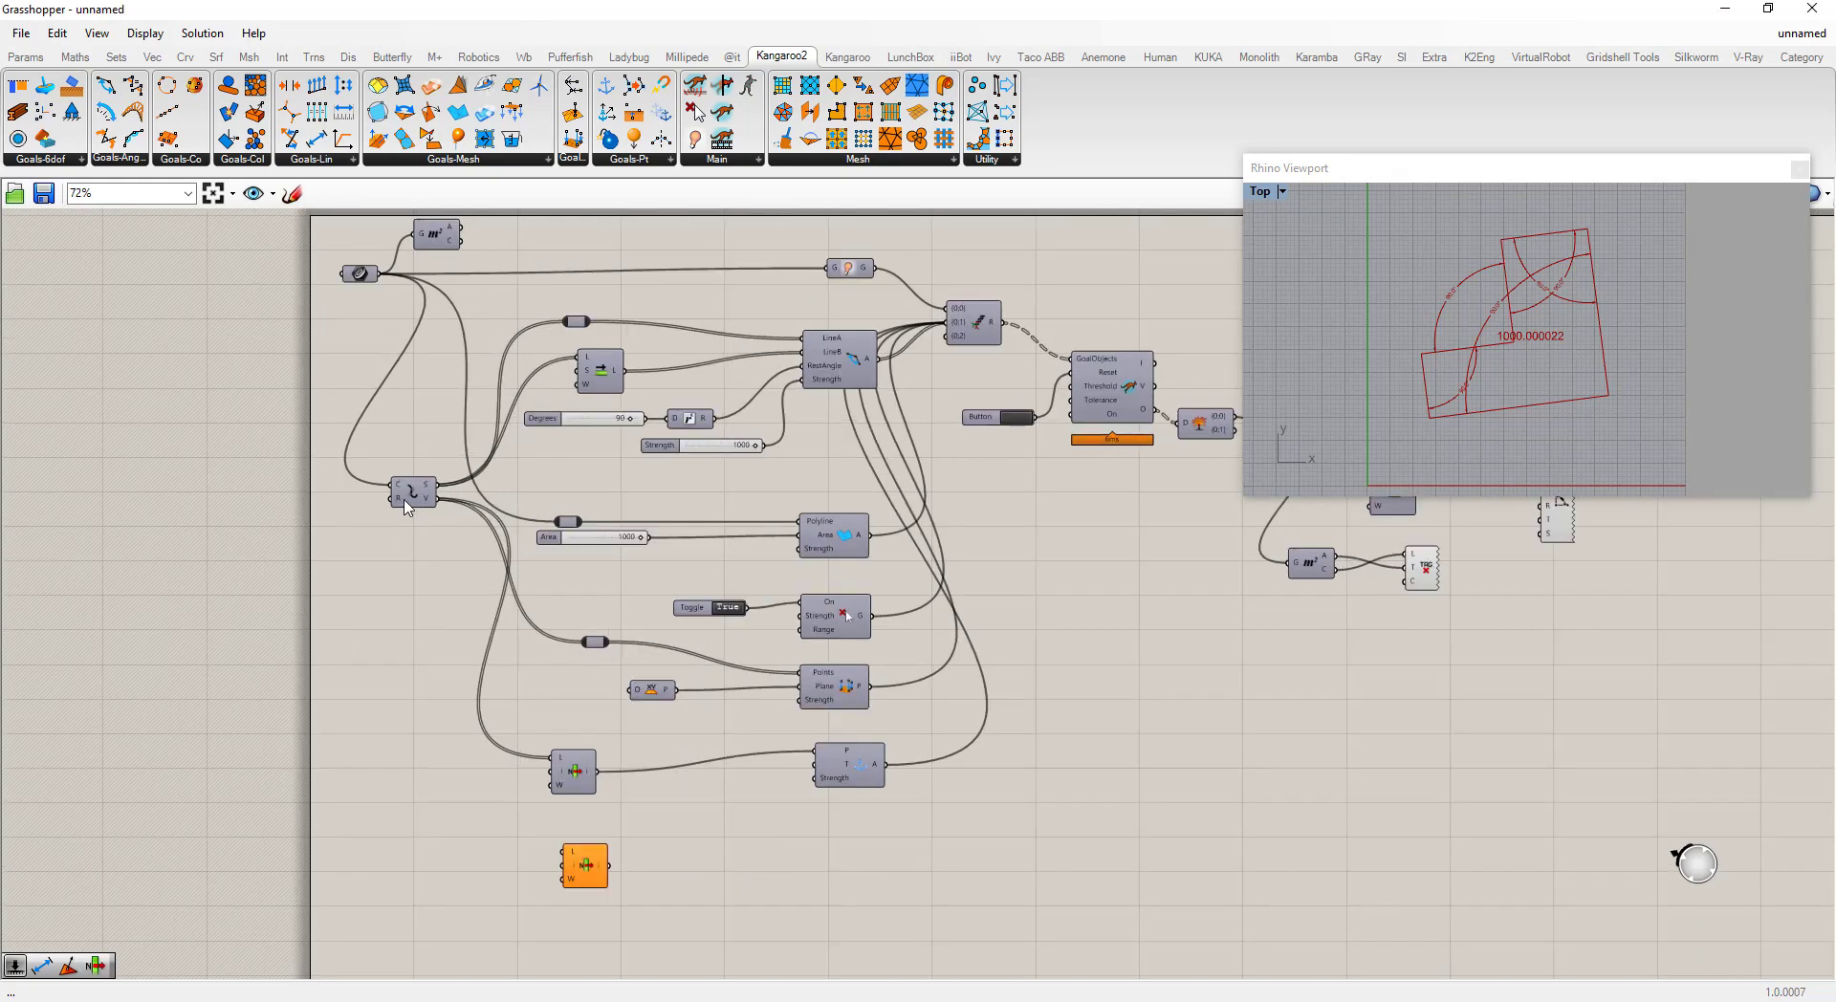
left_click_drag(437, 493, 563, 851)
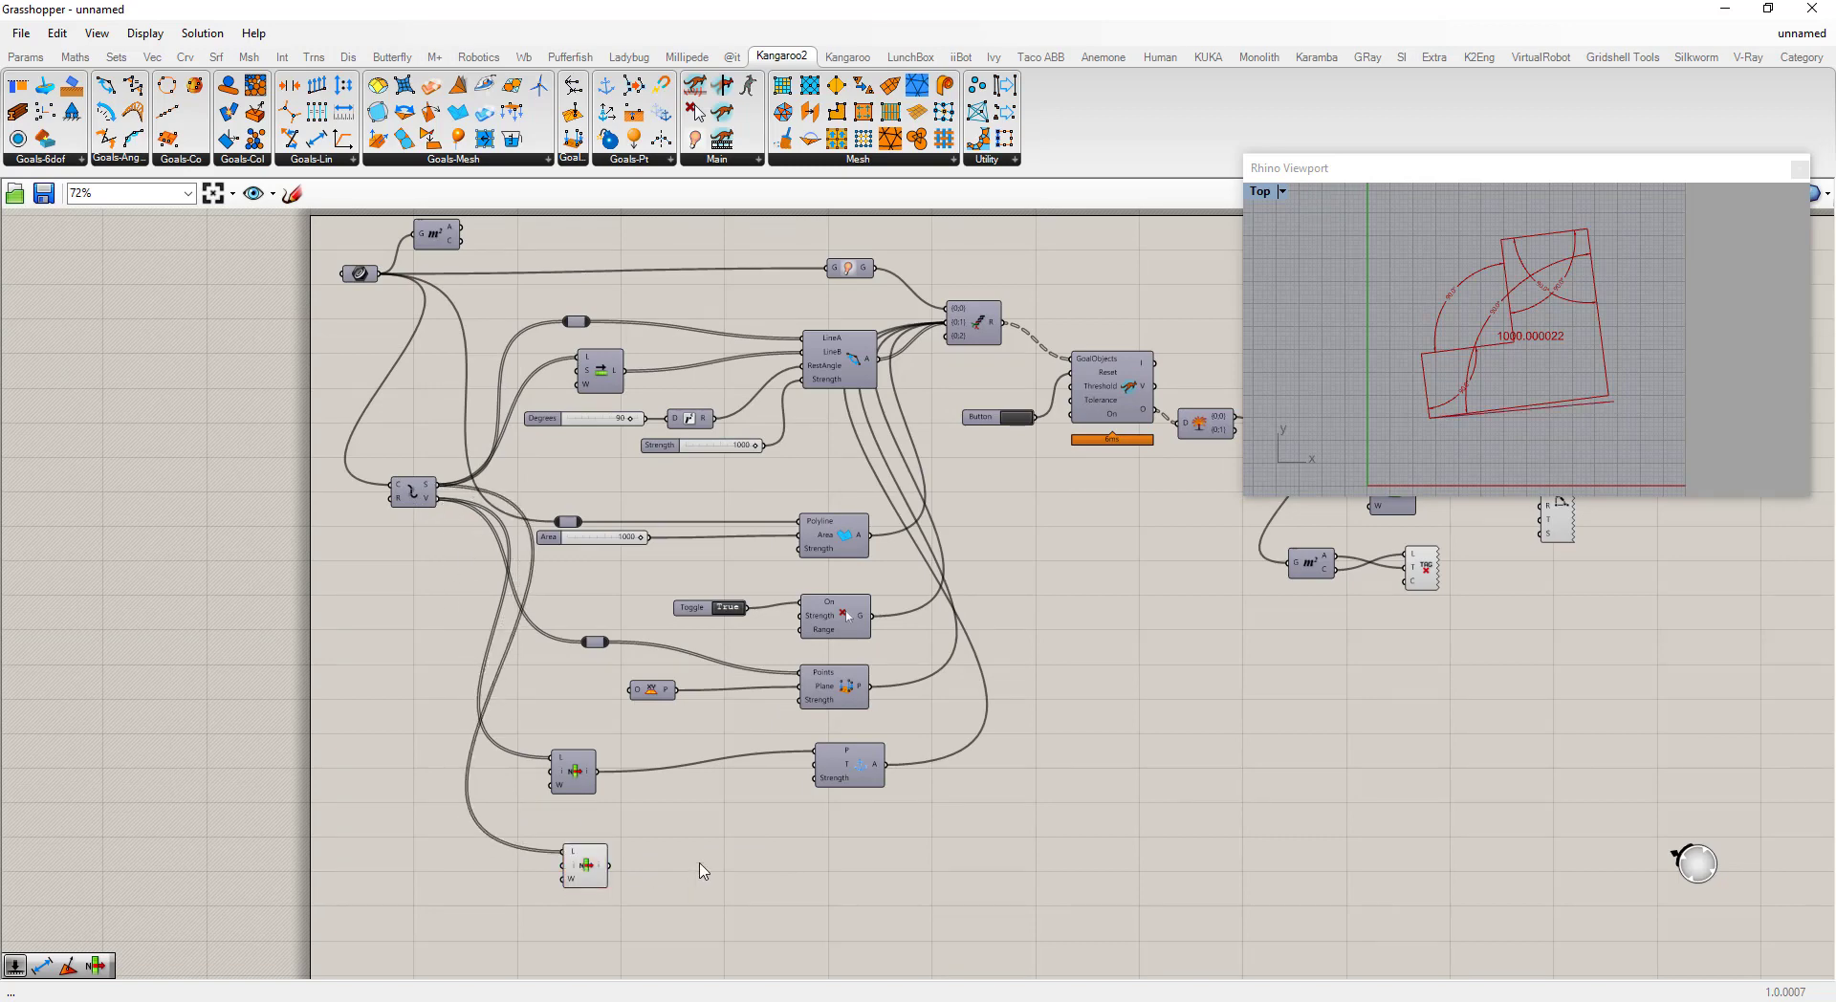
Step: Place a Kangaroo2 Length(Line) goal below the Anchor goal
left_click_drag(317, 138, 838, 839)
scroll(835, 845, "up", 1)
scroll(837, 846, "down", 3)
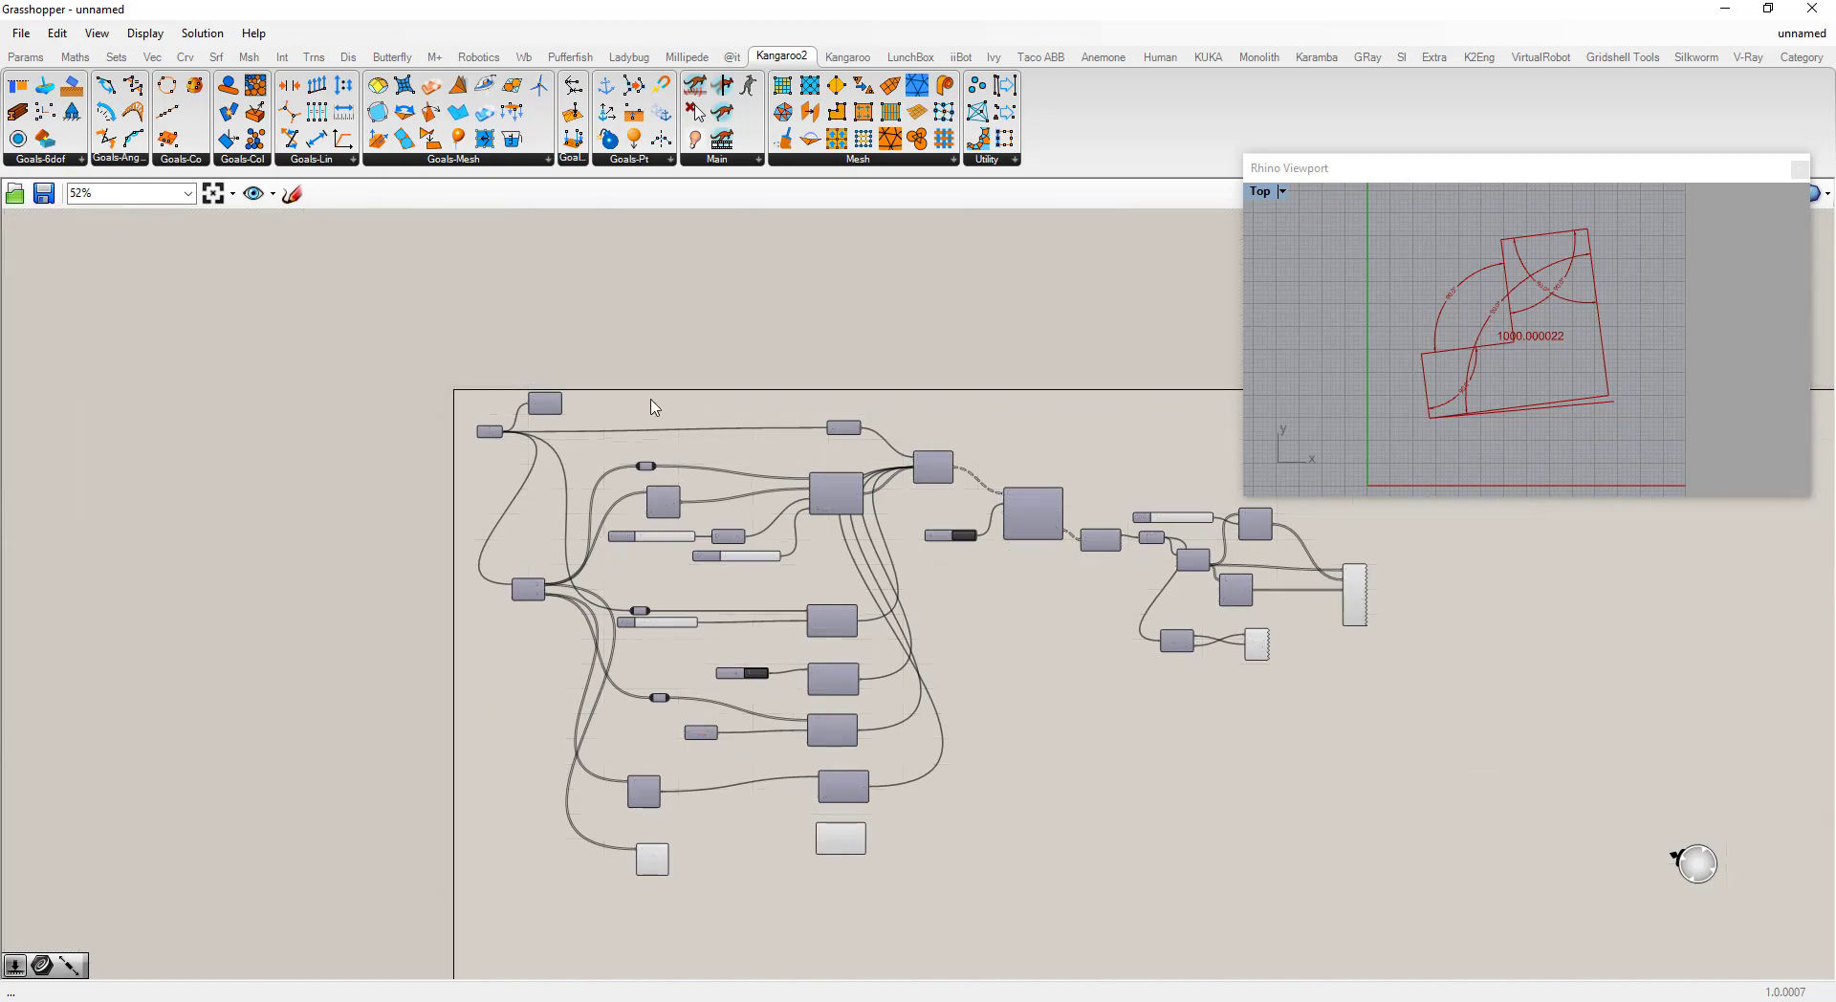
Step: Add the Bifocals component to the canvas to label the components with their names
double_click(600, 352)
type("bifae")
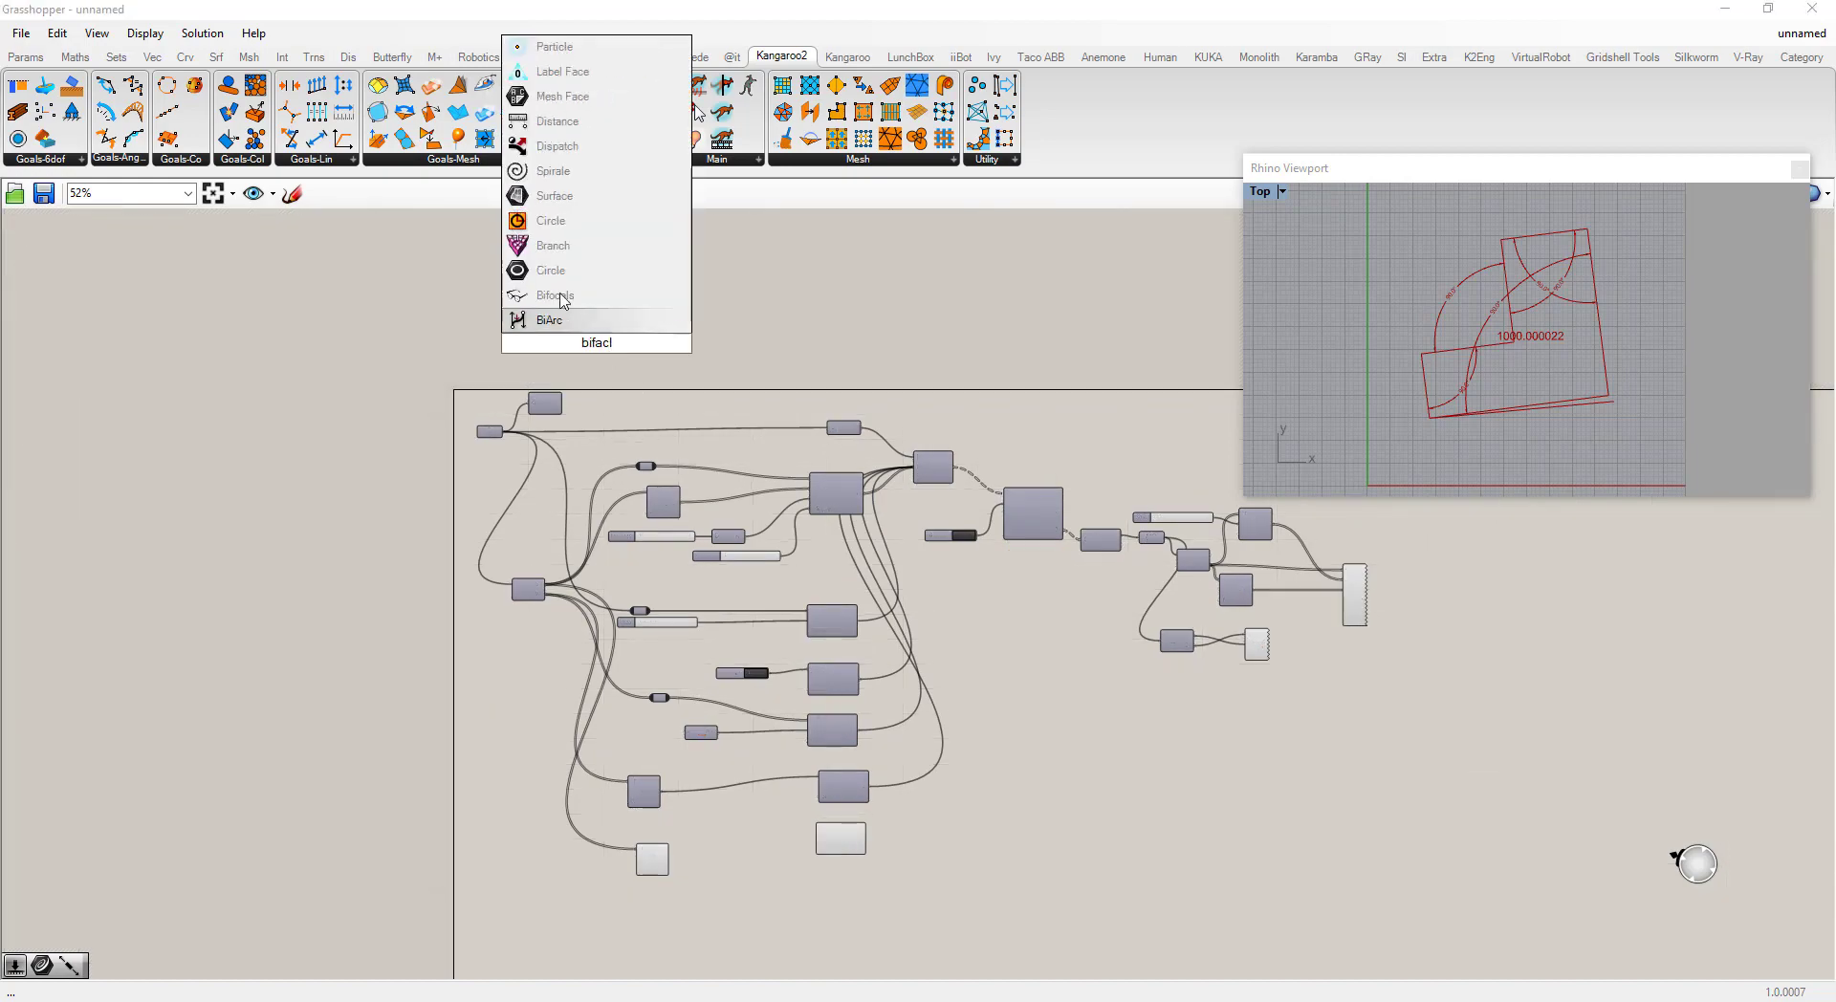
left_click(564, 296)
Step: Line up the Length(Line) goal with the new List Item and connect the selected segment to its Line input
scroll(733, 918, "up", 4)
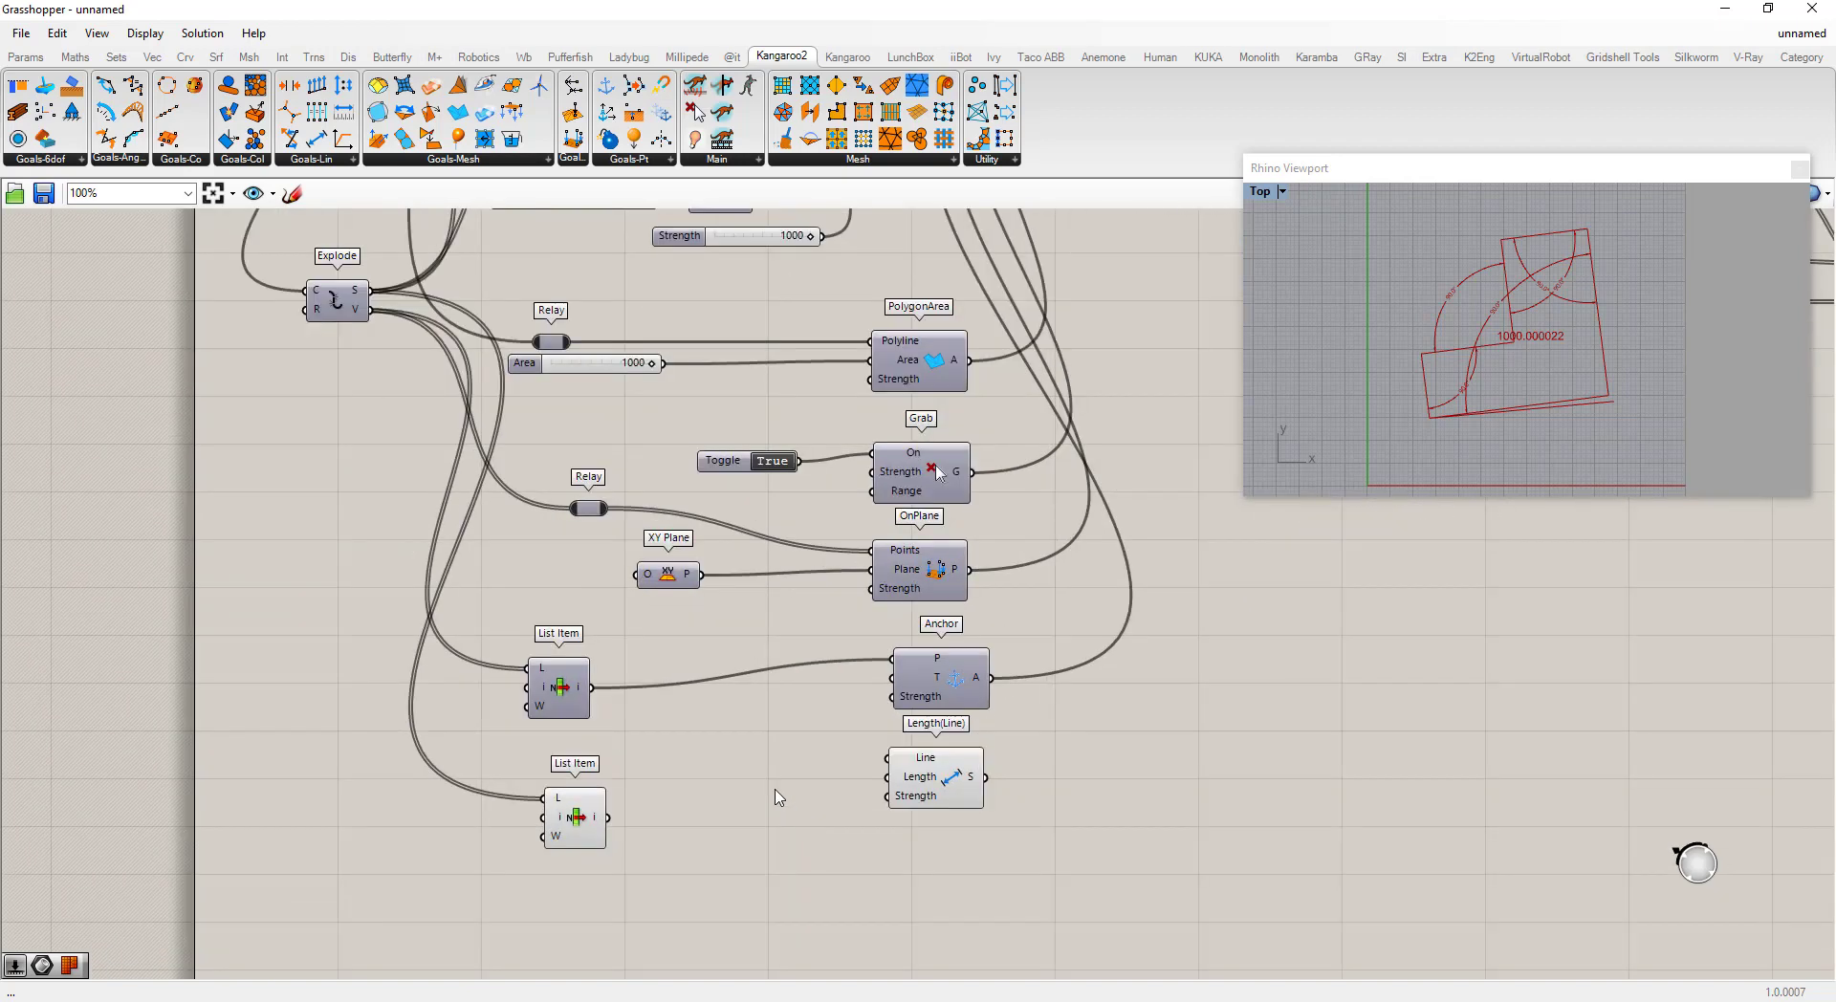
left_click_drag(954, 776, 946, 810)
left_click_drag(607, 818, 875, 794)
left_click(577, 819)
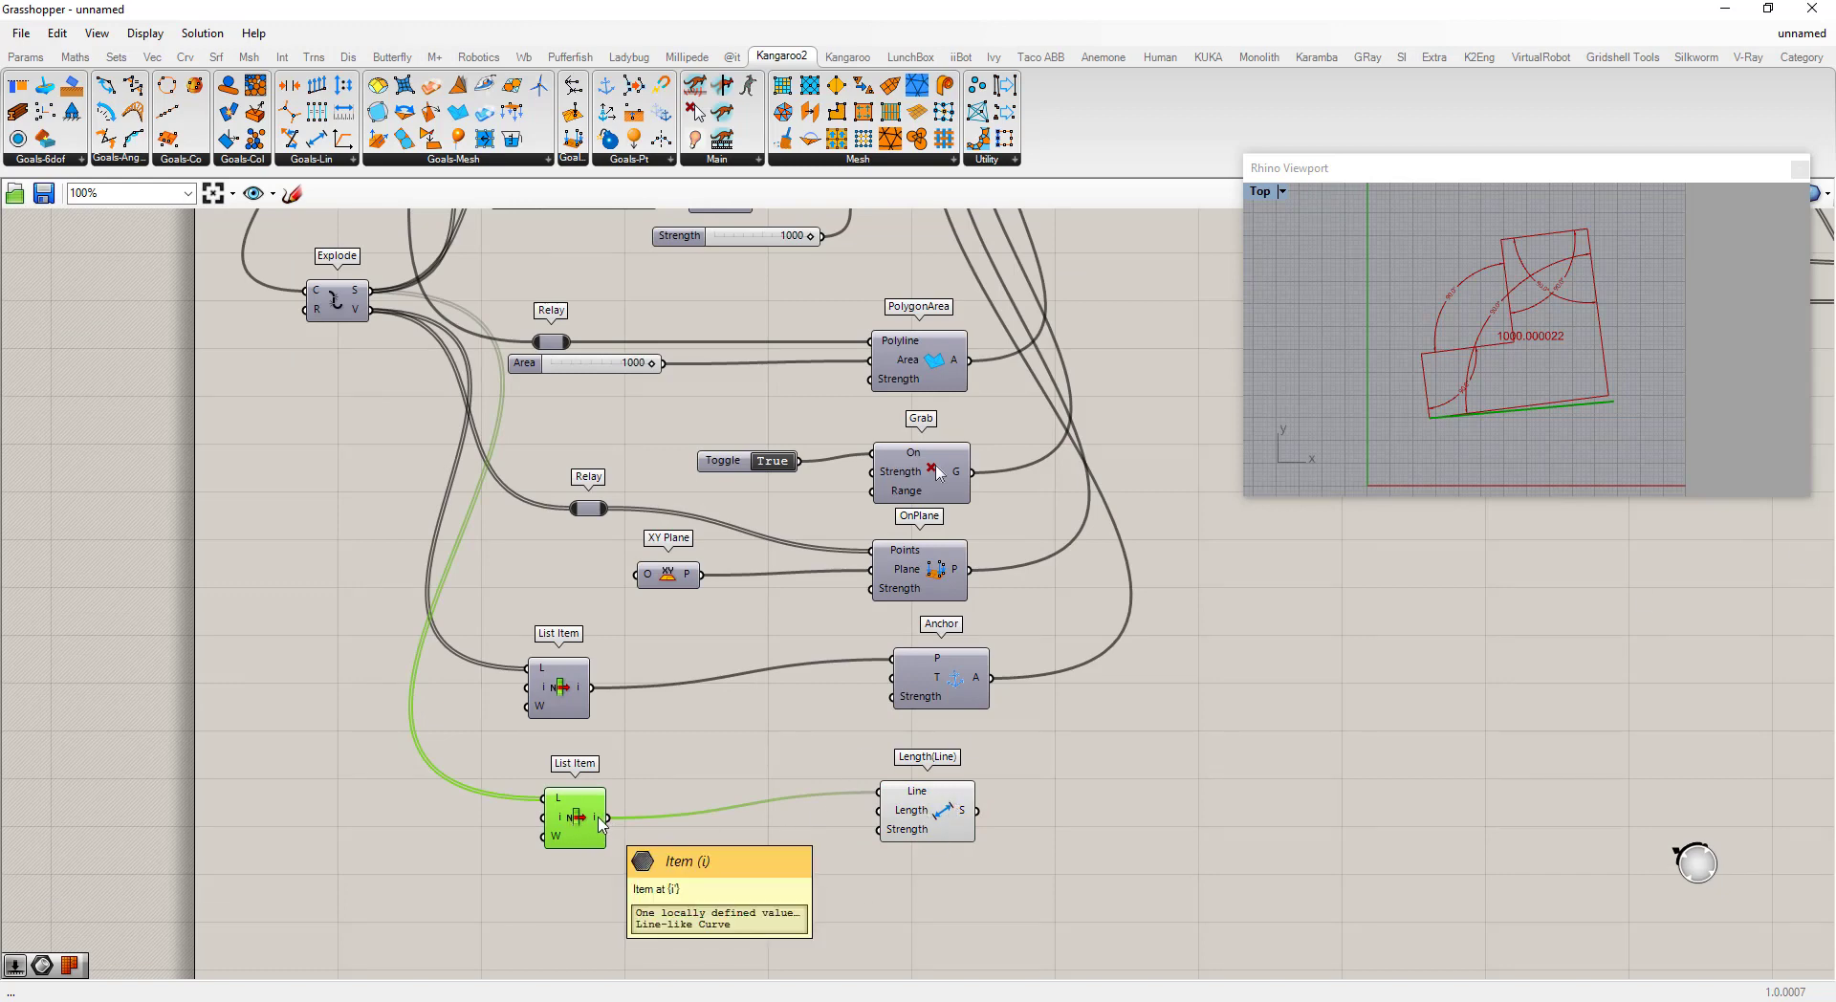
Step: Add a Length component fed by the new List Item and read the segment's current length
double_click(679, 866)
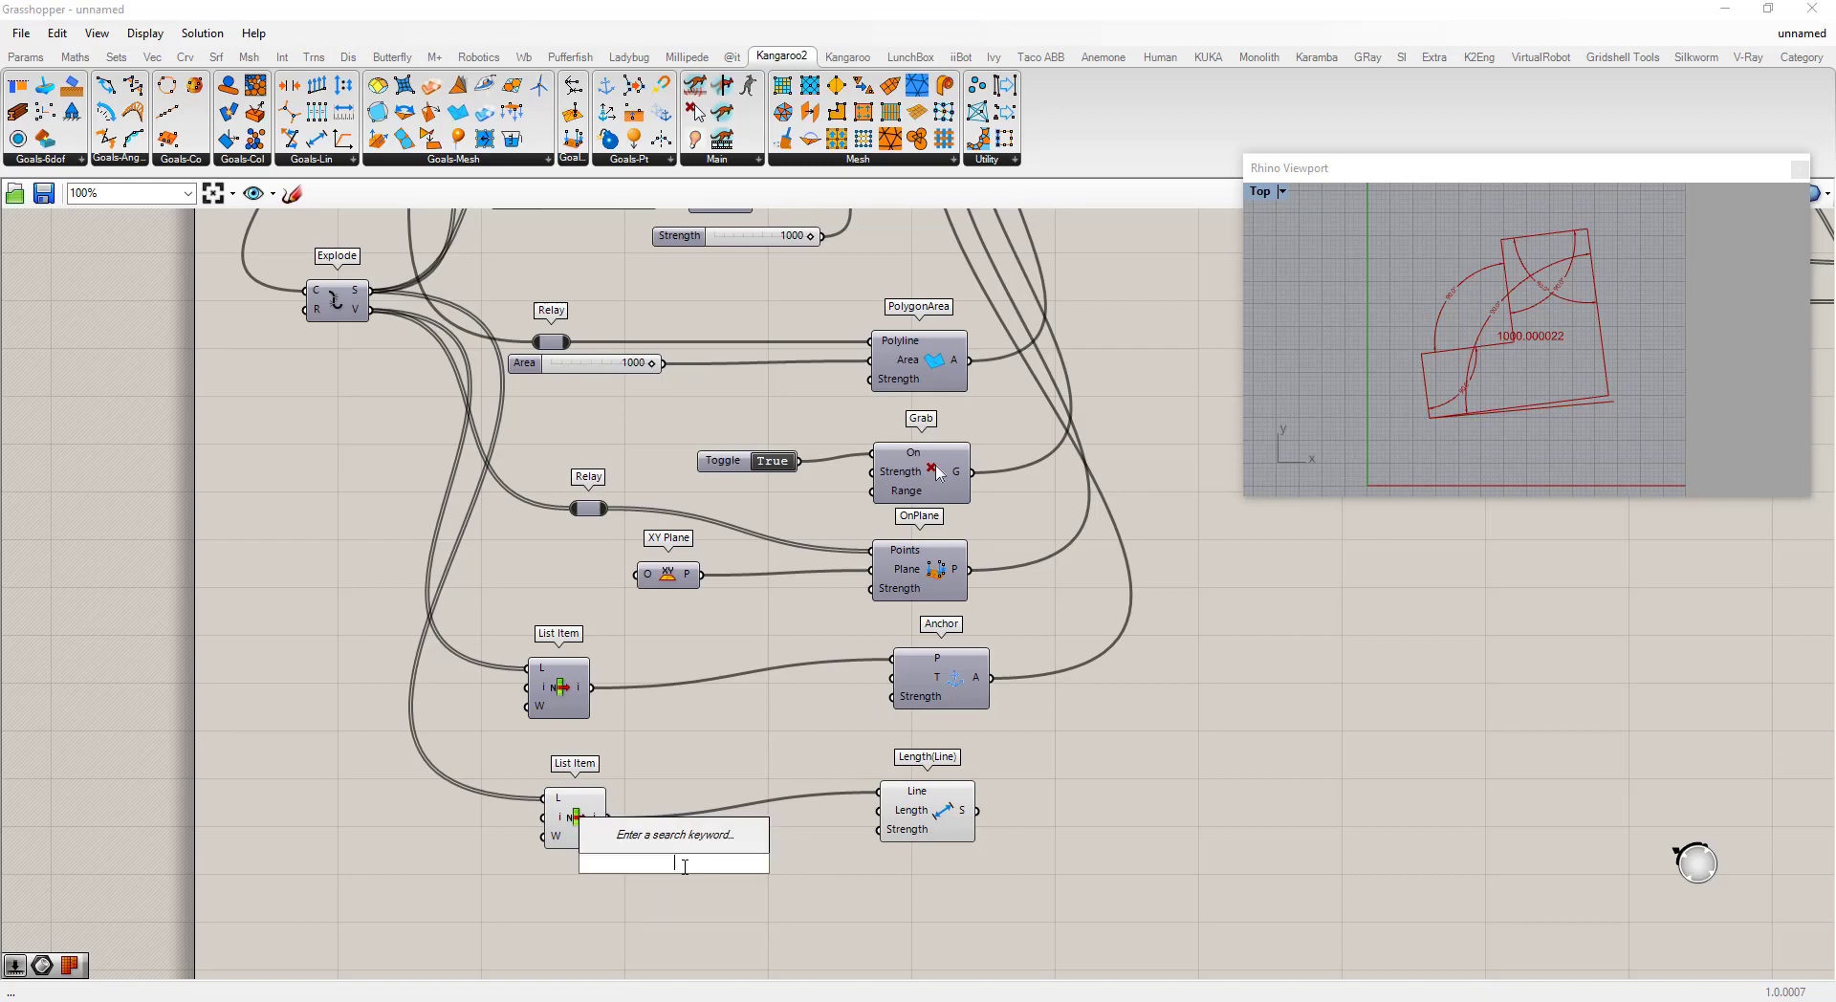
type("length")
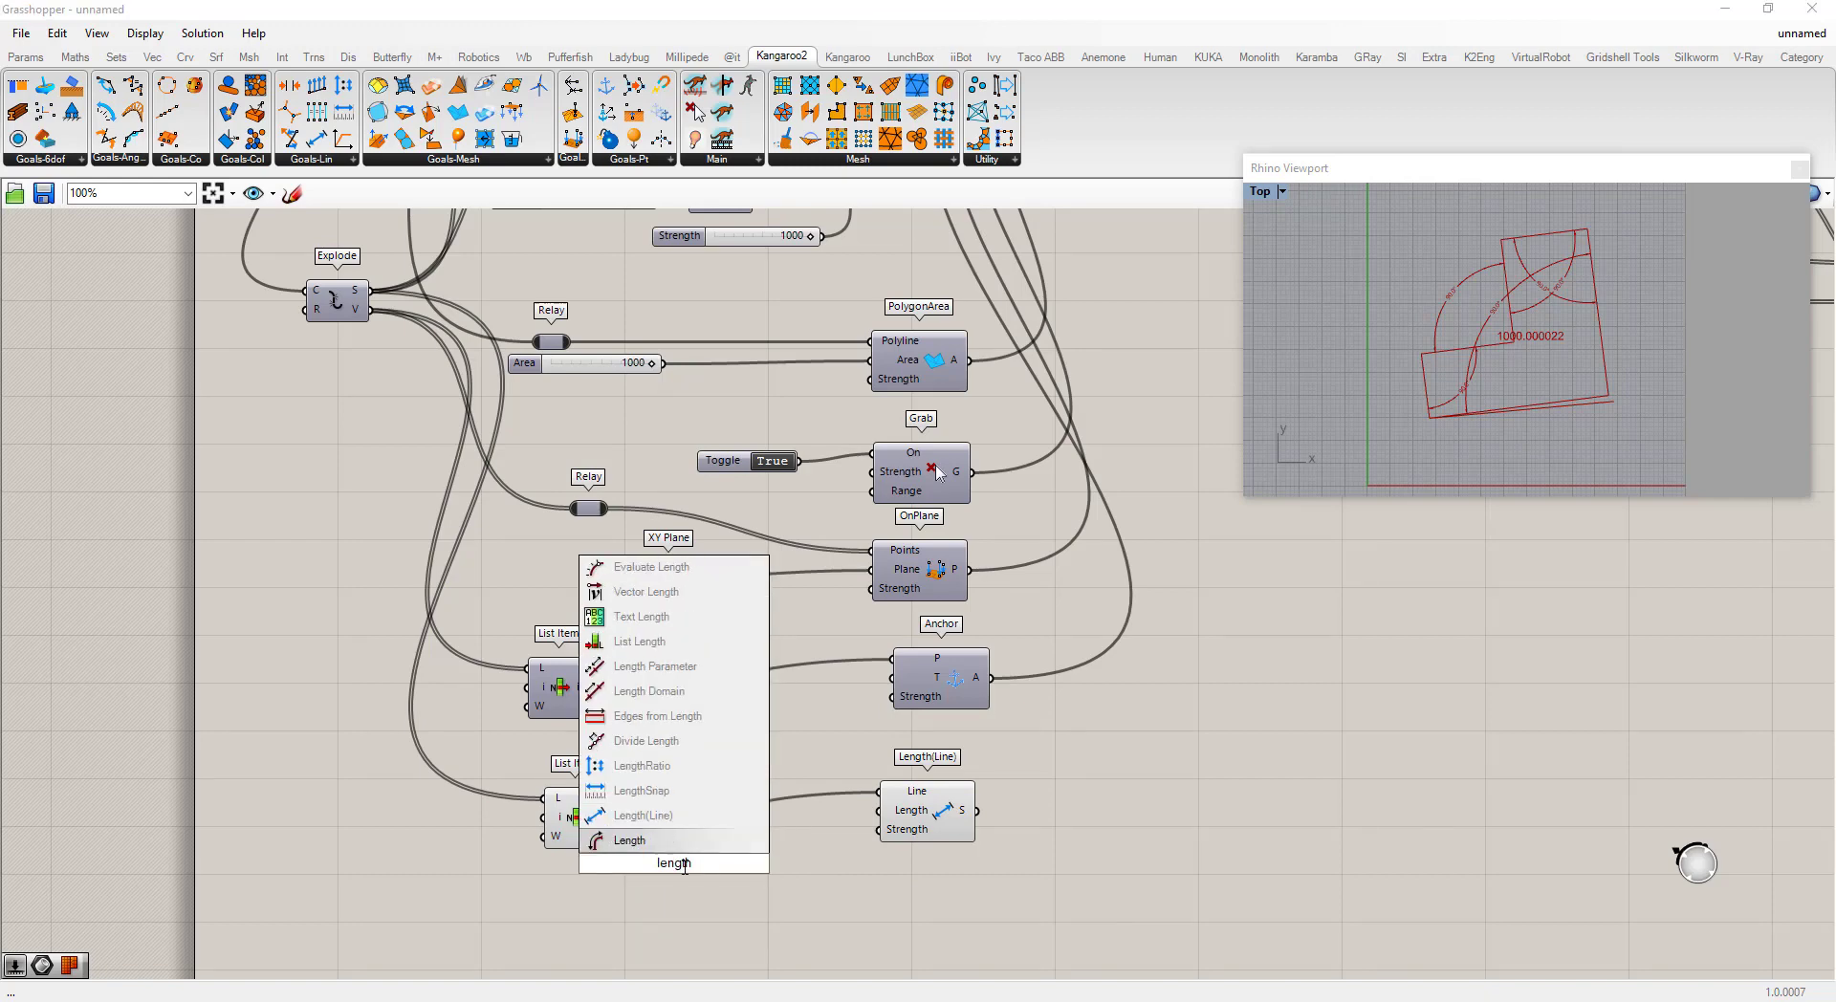
key("Return")
left_click_drag(607, 818, 644, 863)
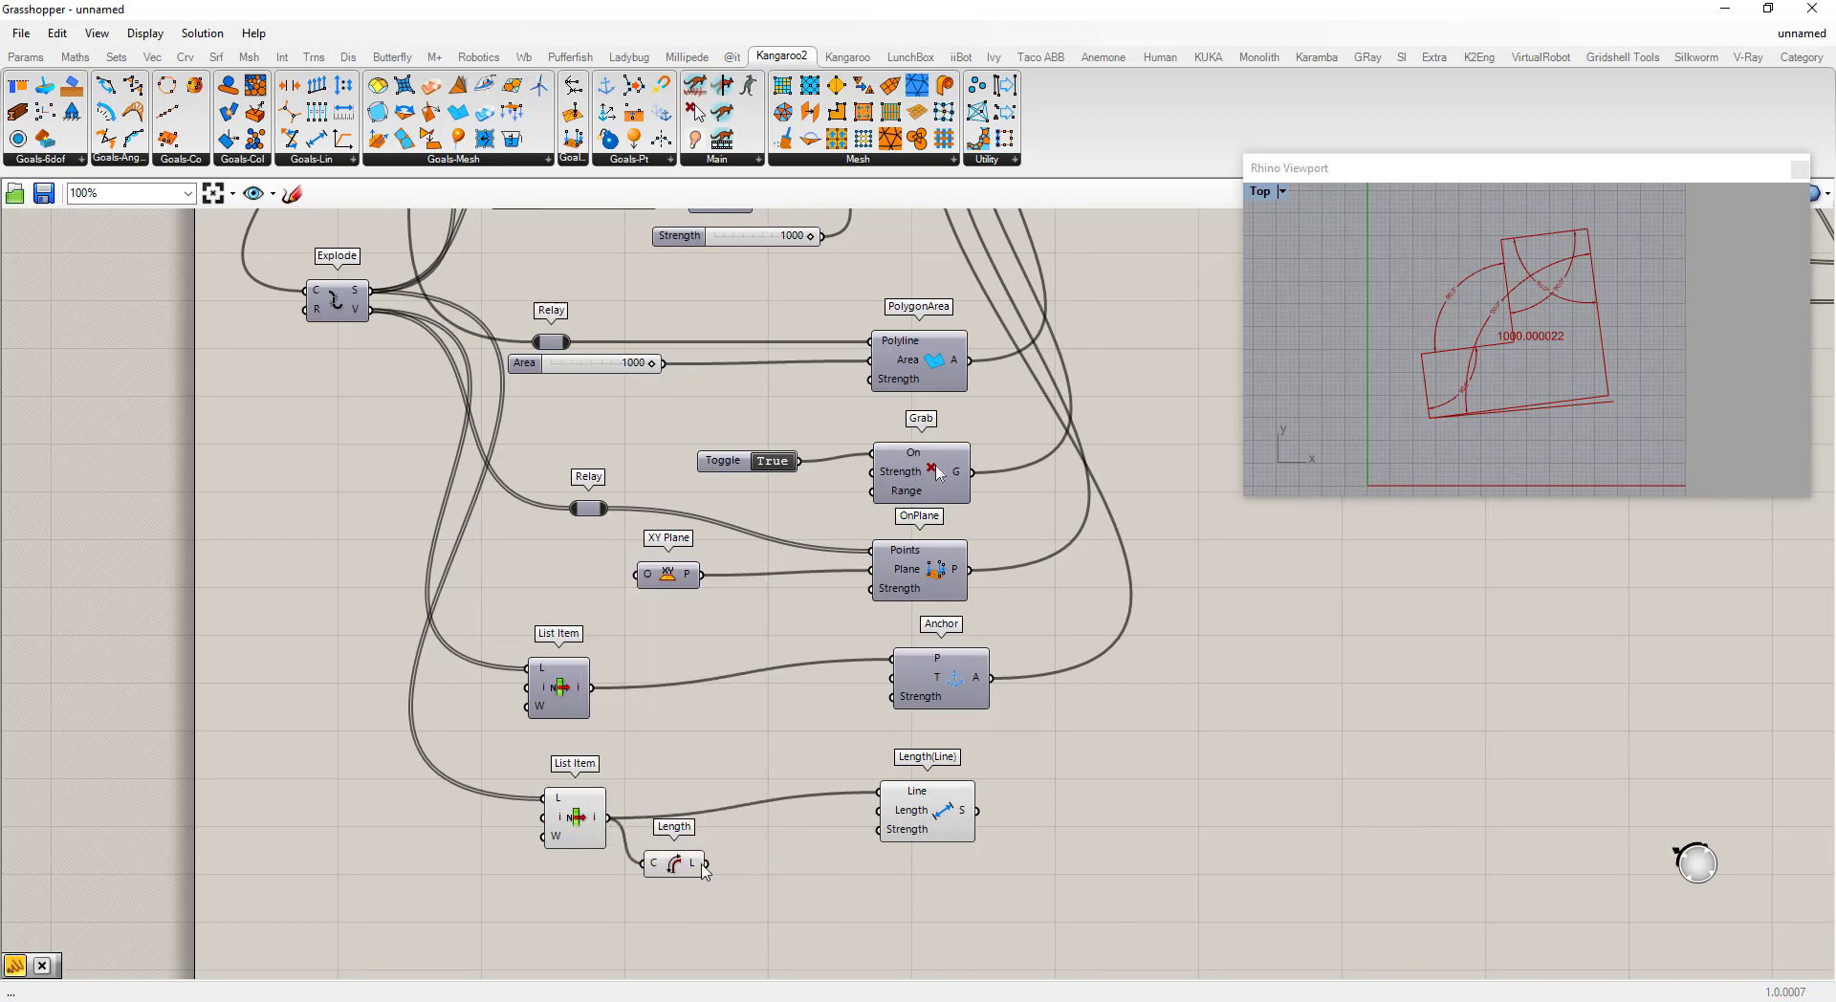
mouse_move(696, 865)
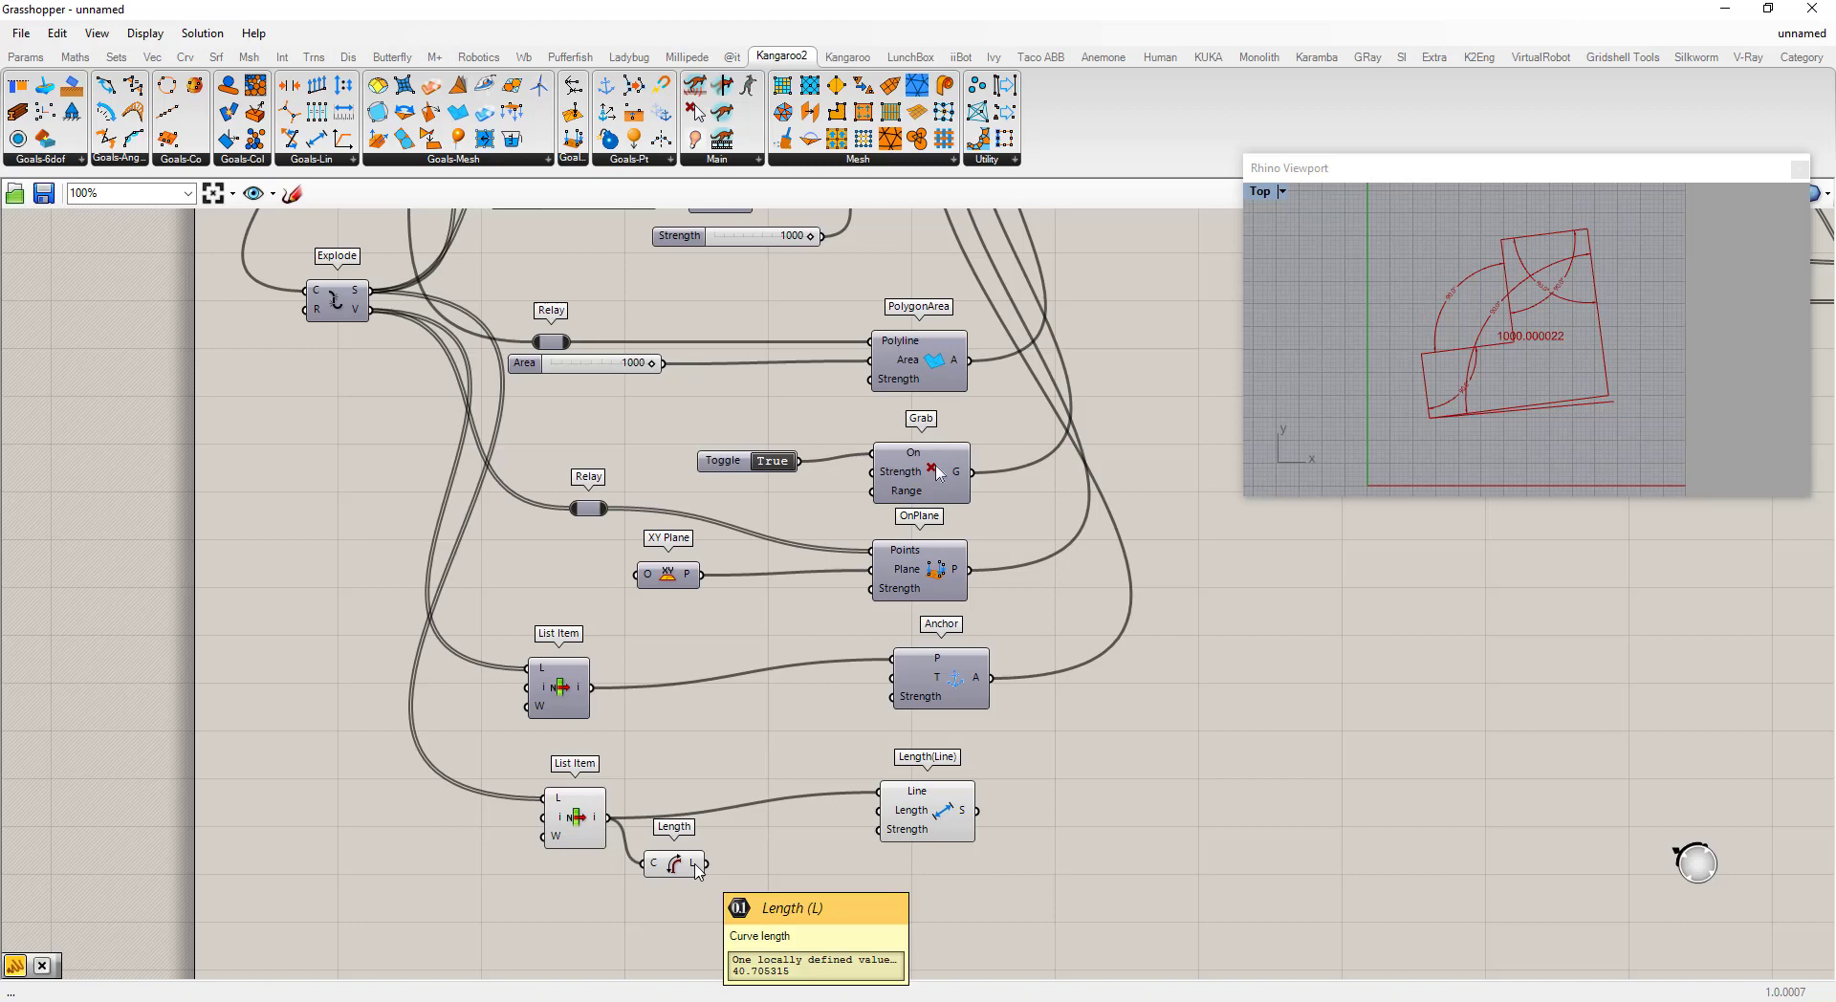
Step: Feed the Length(Line) goal a target length of 40 from a number slider and connect the goal to the component collecting the solver goals
double_click(777, 840)
type("40")
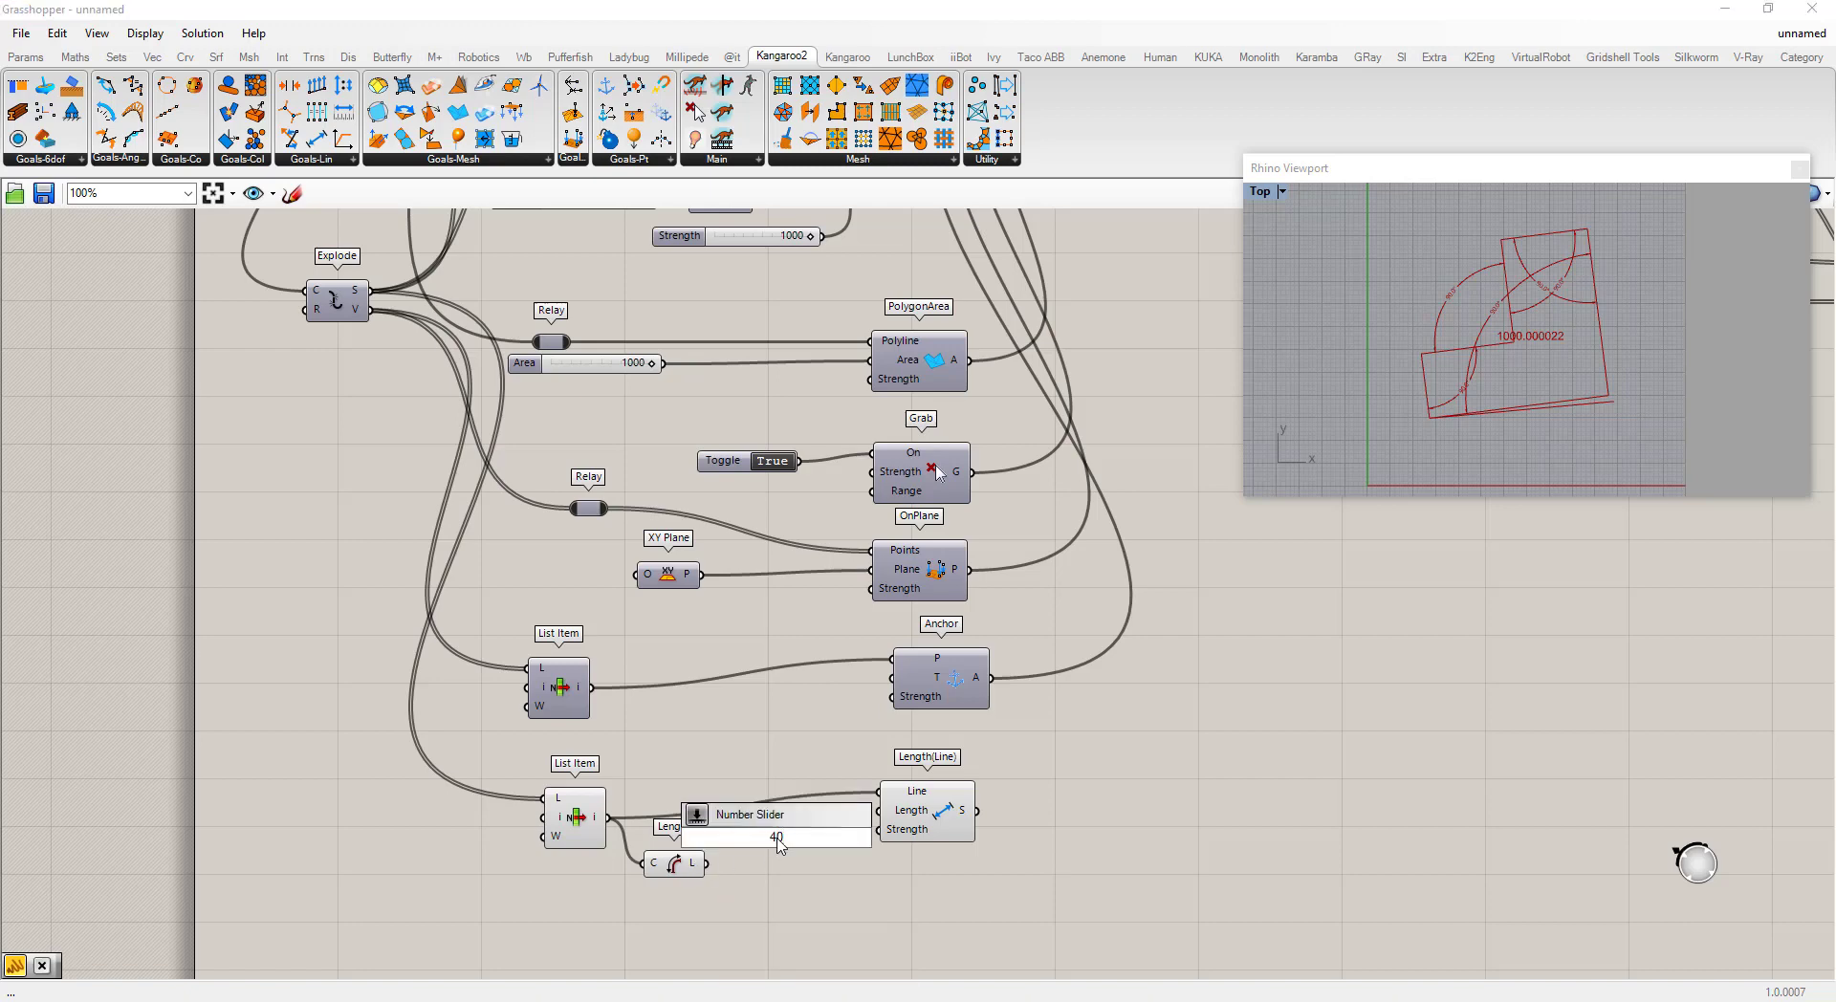
key("Return")
left_click_drag(856, 838, 993, 400)
scroll(926, 858, "down", 3)
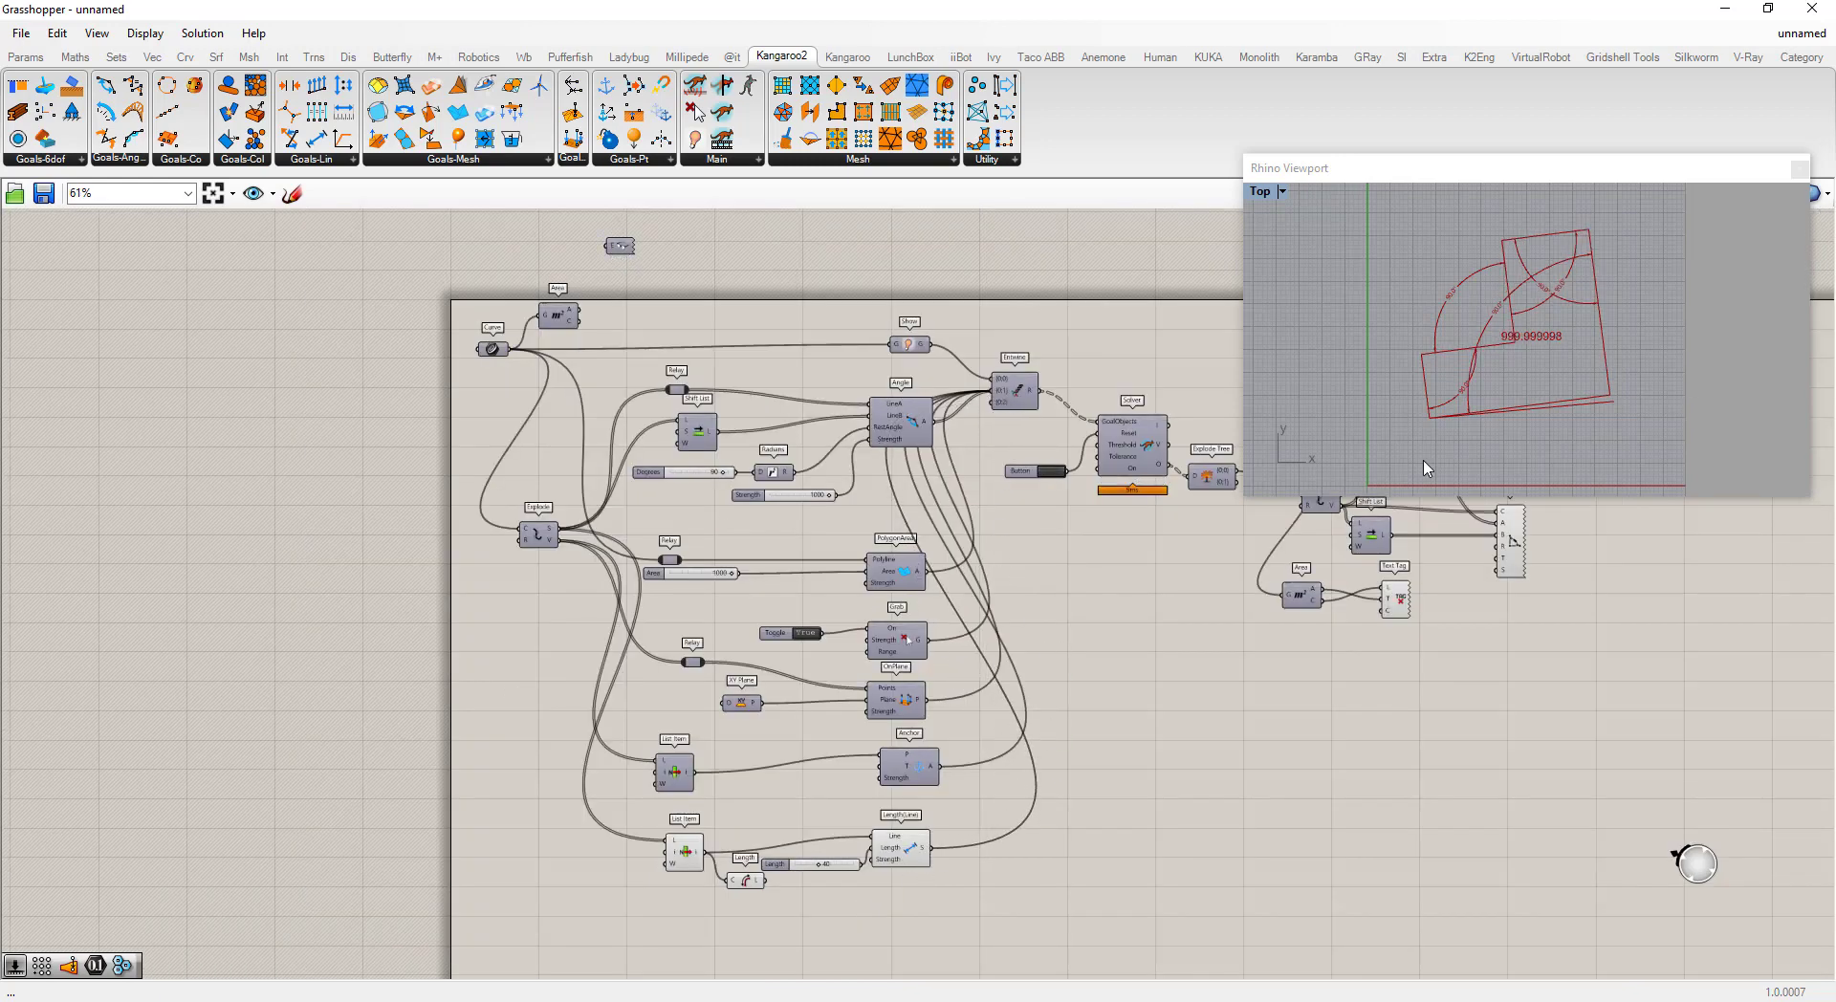
Step: Disable the preview of the segment List Item and Length components, and reset the solver
right_click(752, 819)
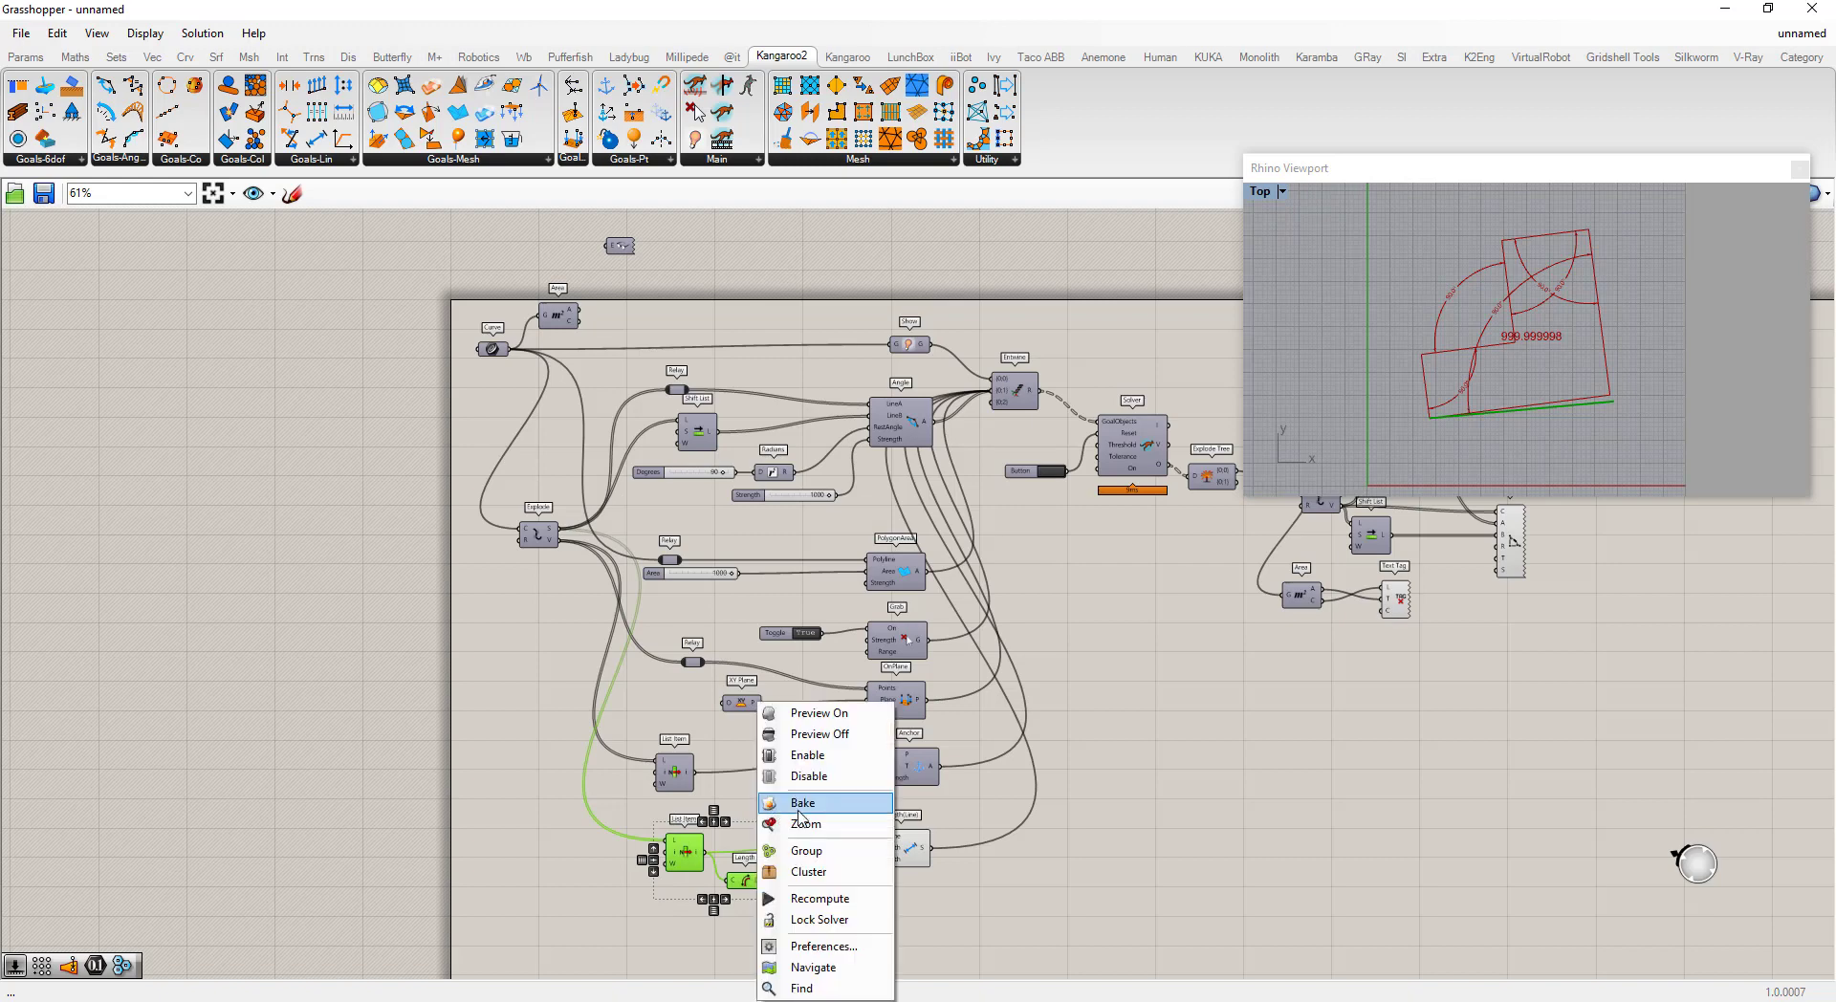
left_click(779, 755)
left_click(1052, 472)
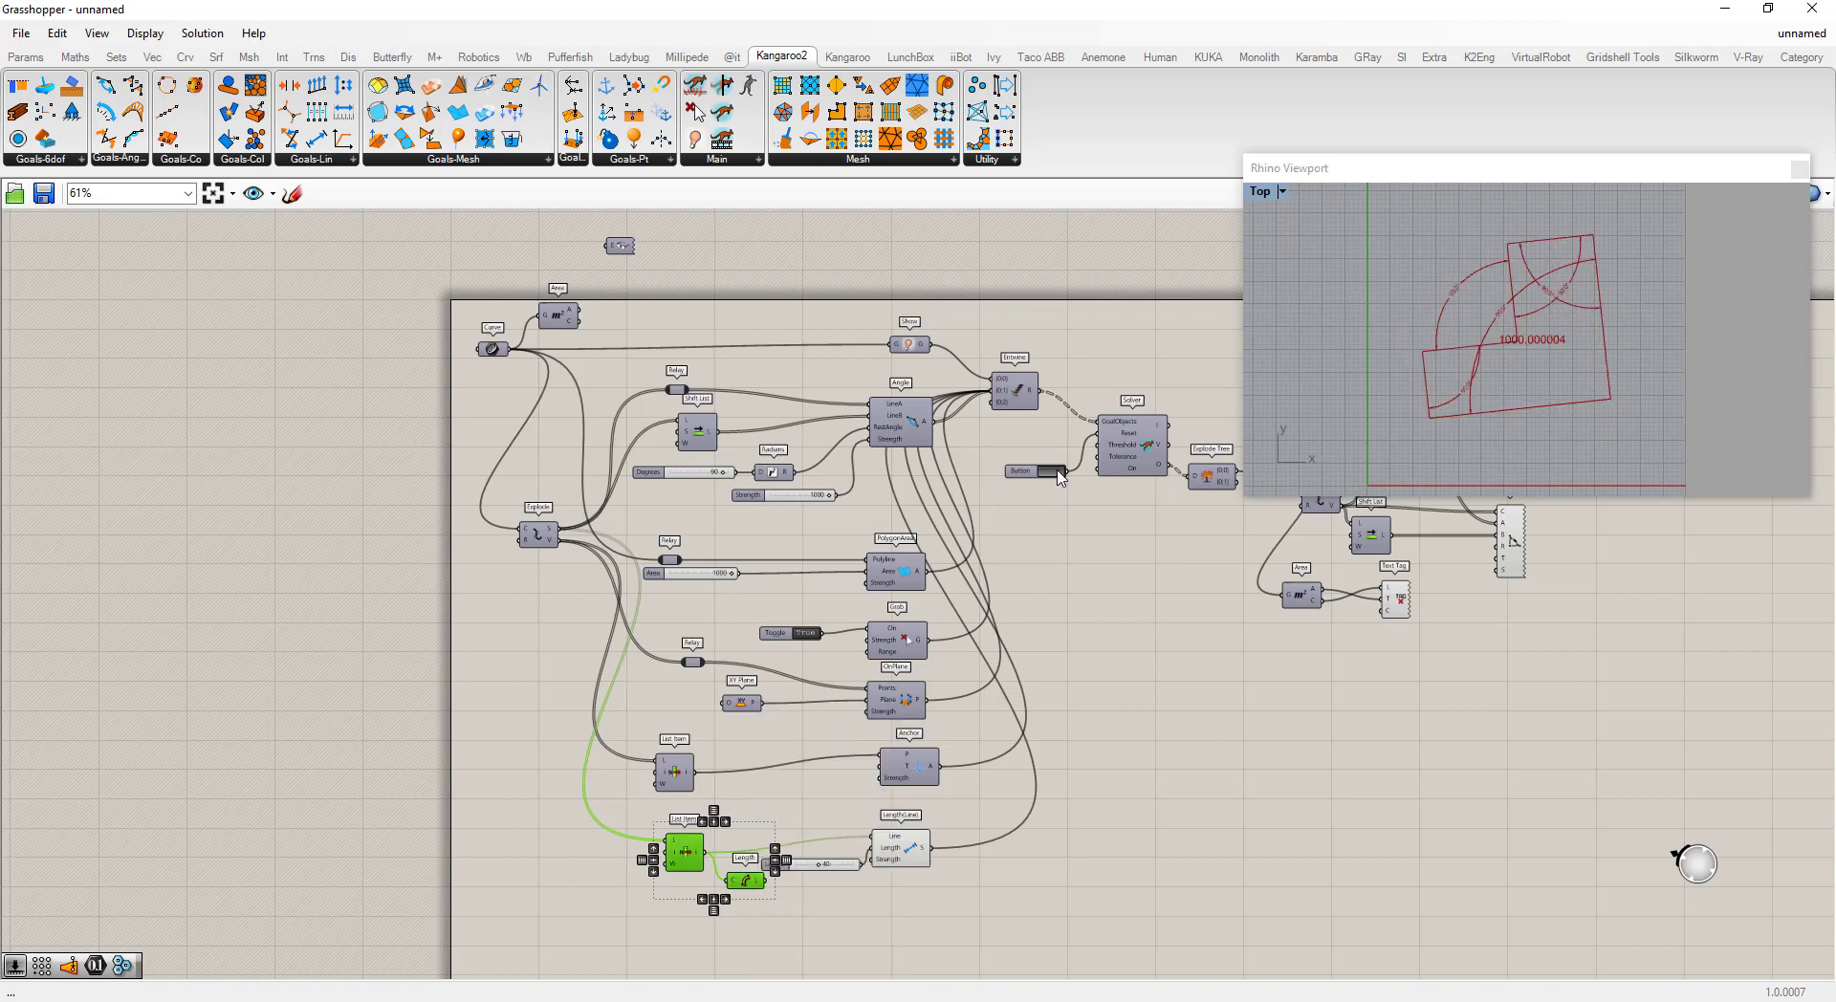
Step: Grab the inner corner of the solved polyline in the Top viewport and pull it around to reshape the outline
left_click(1605, 339)
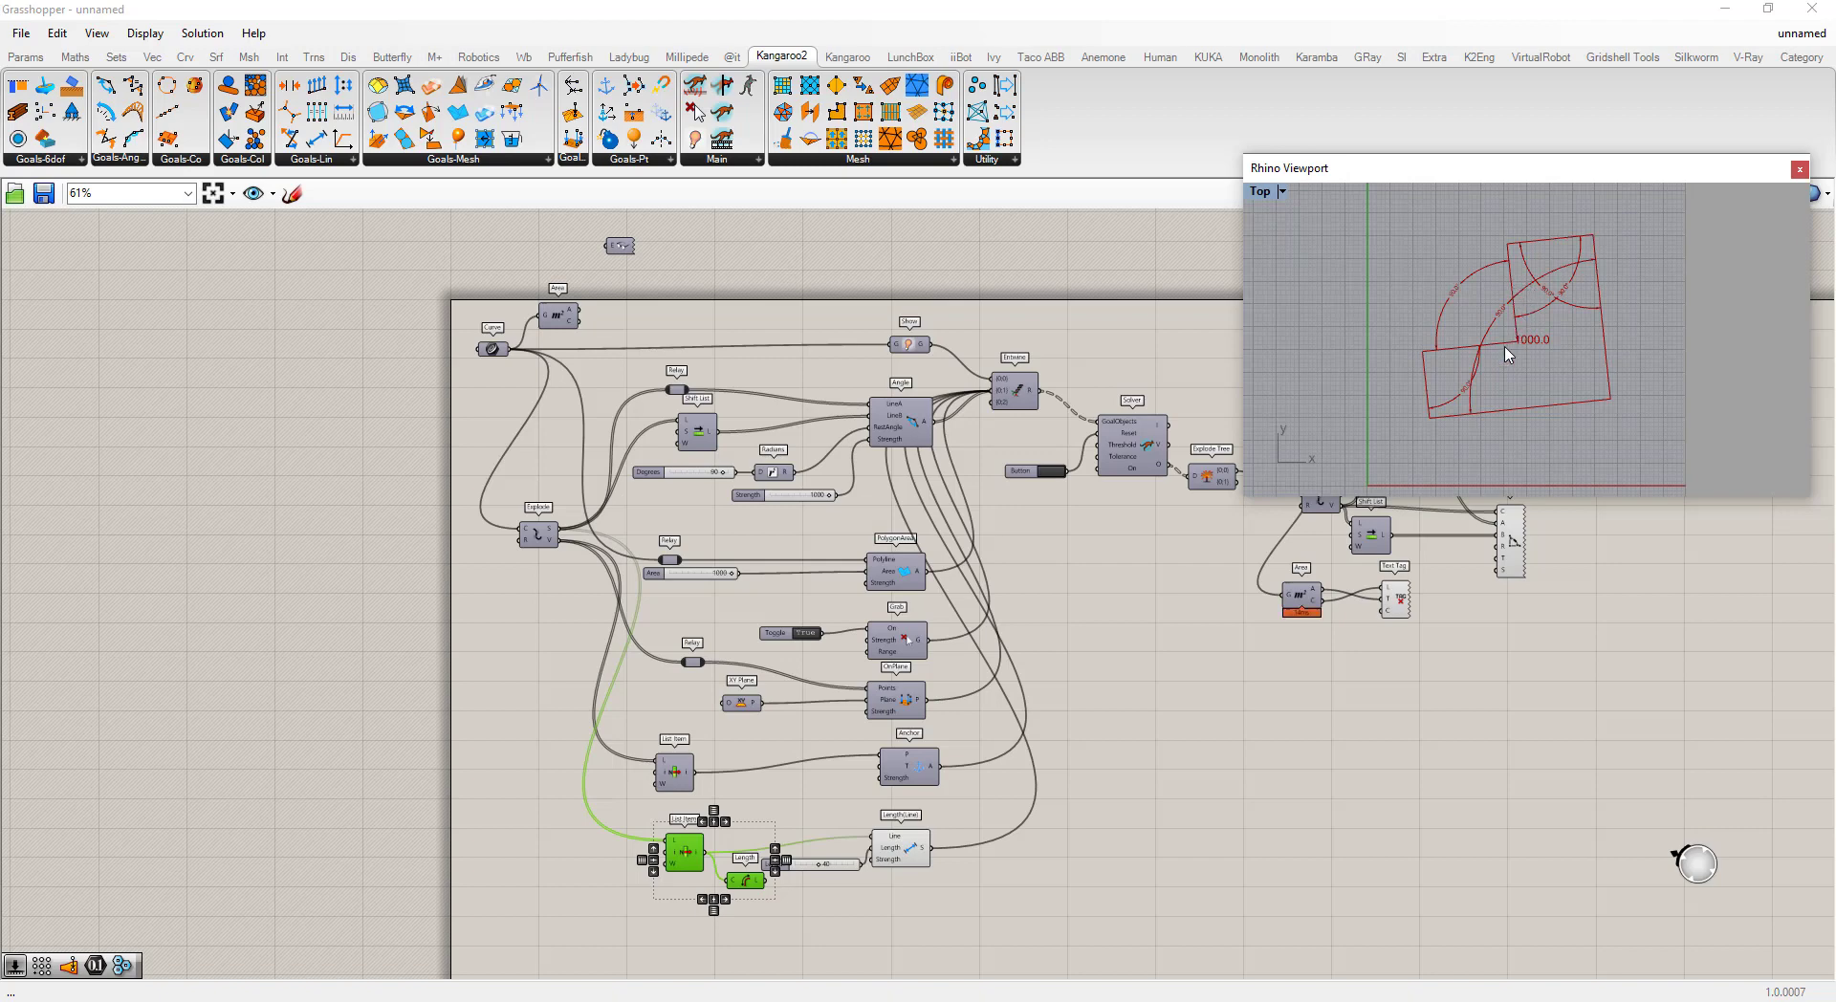
mouse_move(1506, 344)
left_mouse_down("alt")
mouse_move(1540, 342)
mouse_move(1506, 354)
mouse_move(1519, 320)
left_mouse_up("alt")
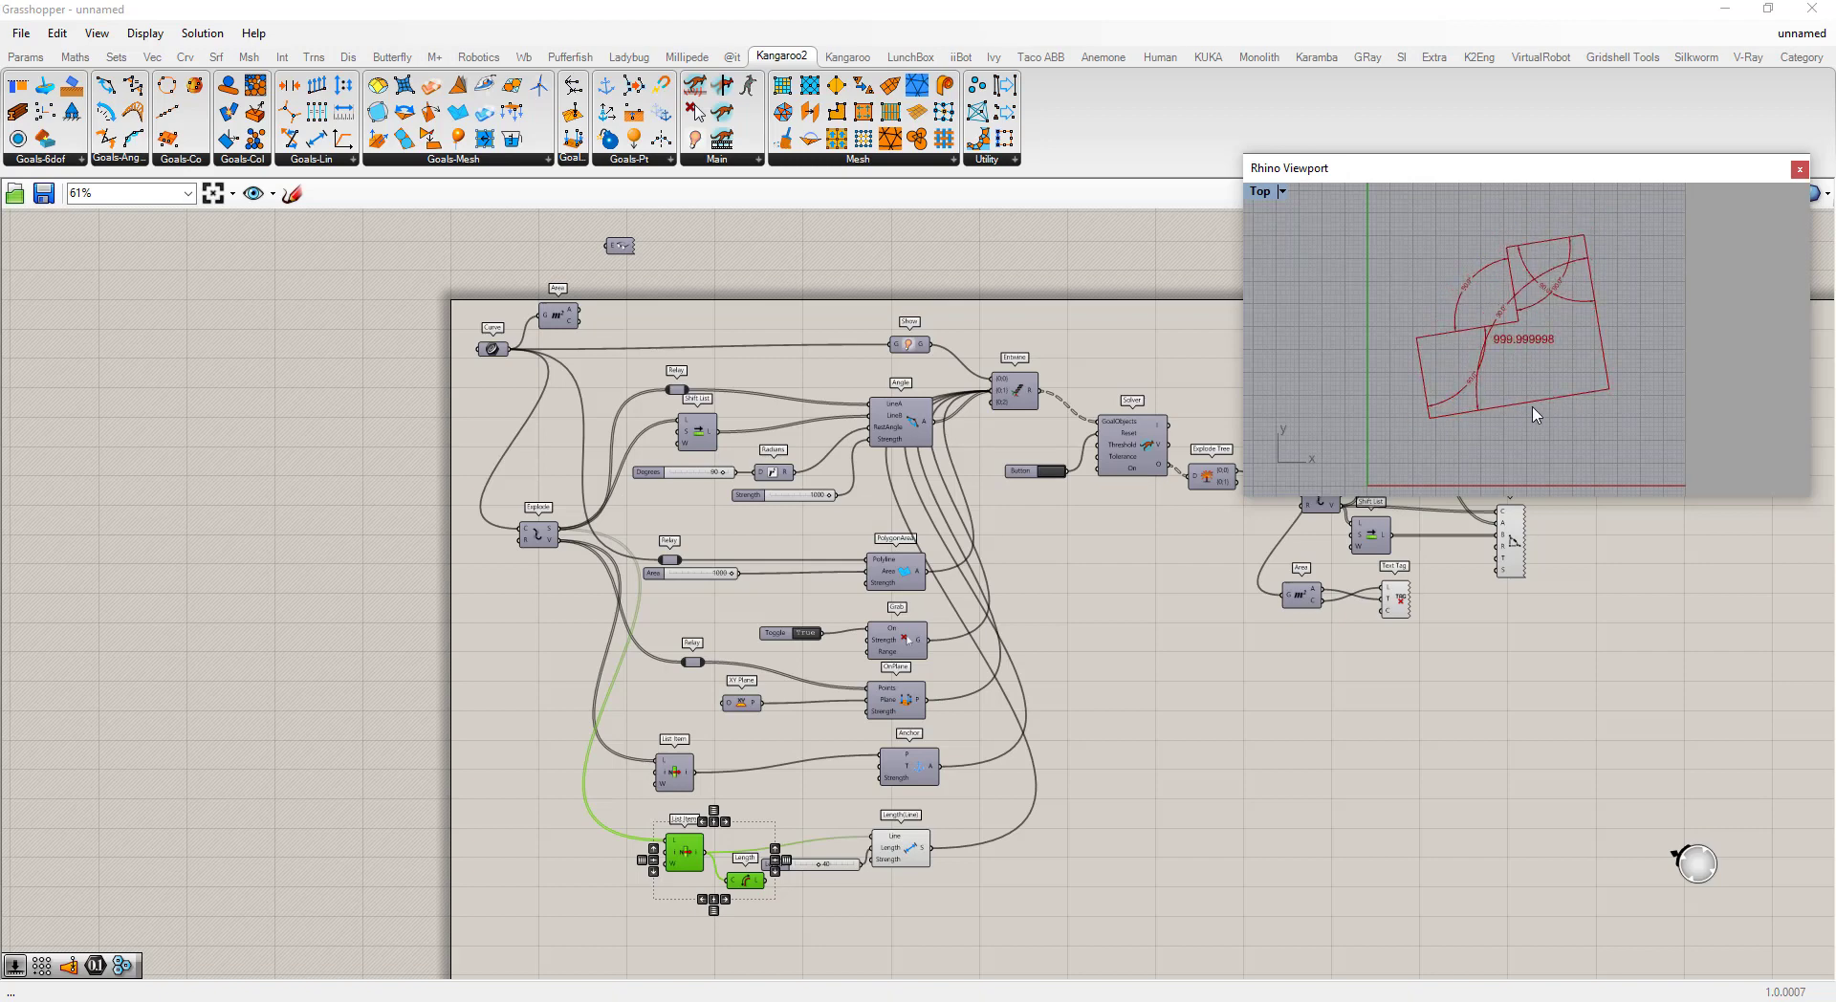
scroll(1566, 397, "up", 2)
scroll(1562, 401, "down", 4)
scroll(1562, 407, "up", 2)
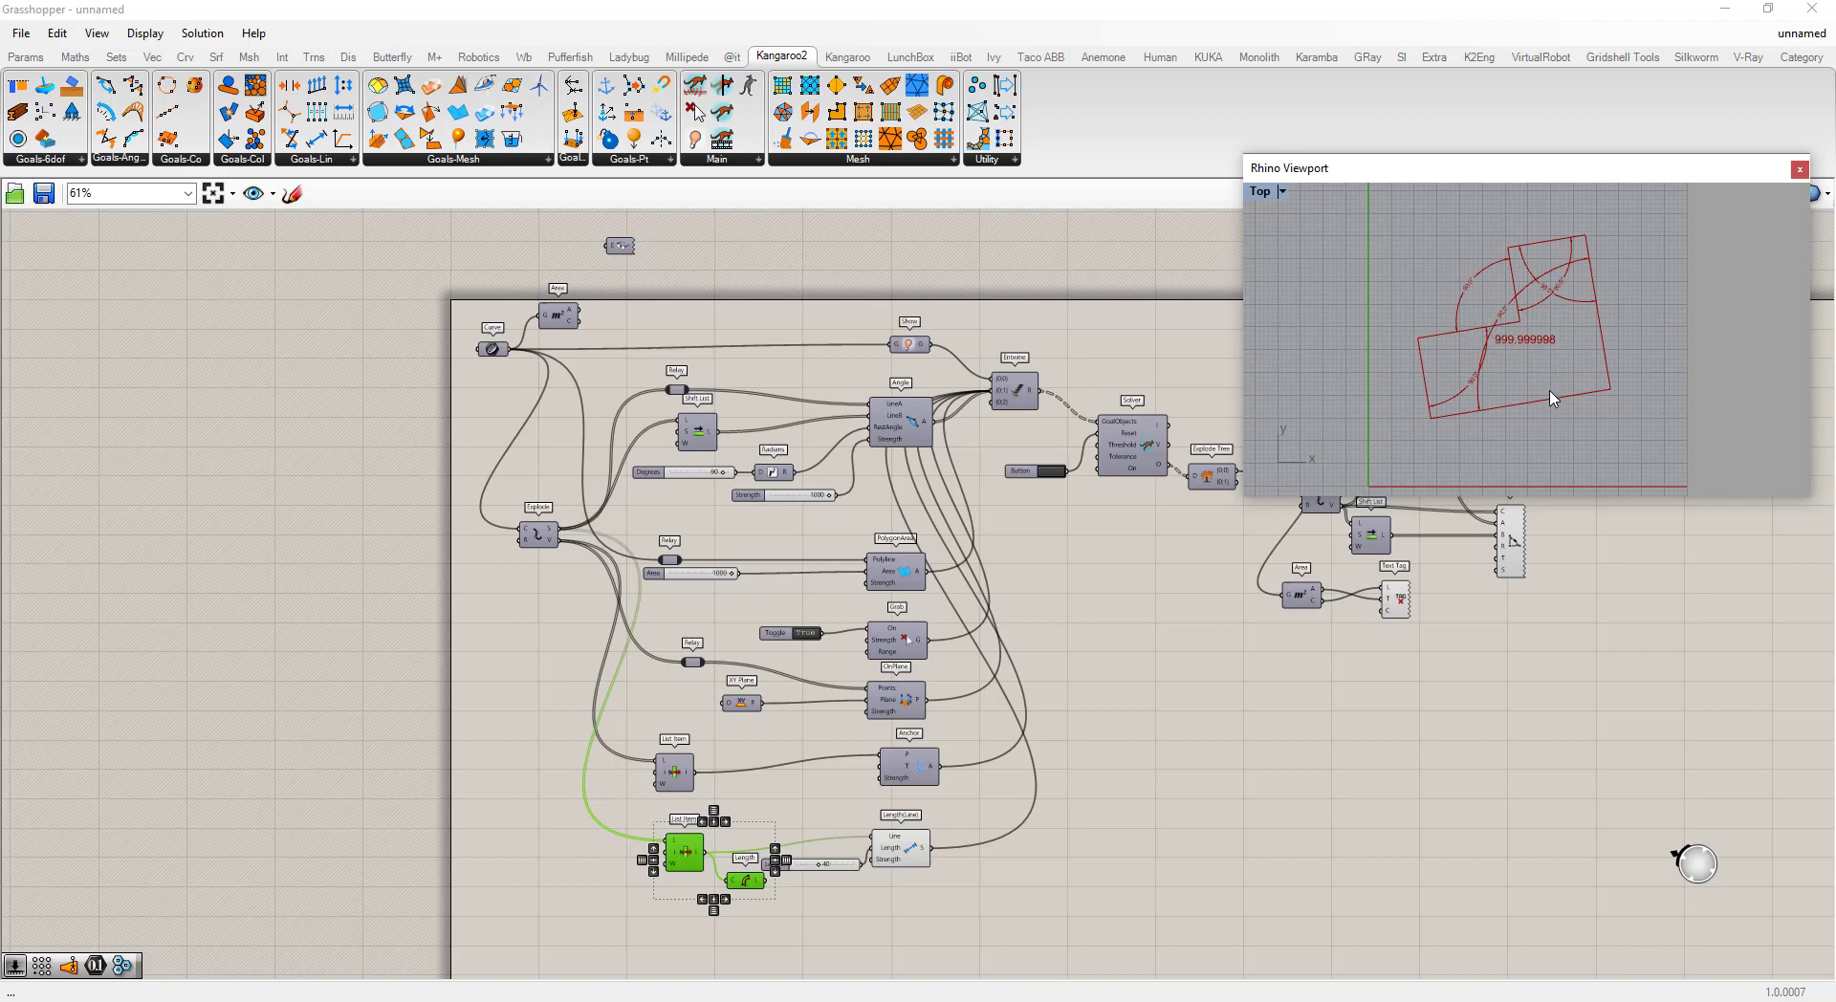
scroll(1569, 319, "up", 2)
scroll(1576, 330, "down", 3)
scroll(1576, 330, "up", 2)
scroll(1544, 346, "down", 2)
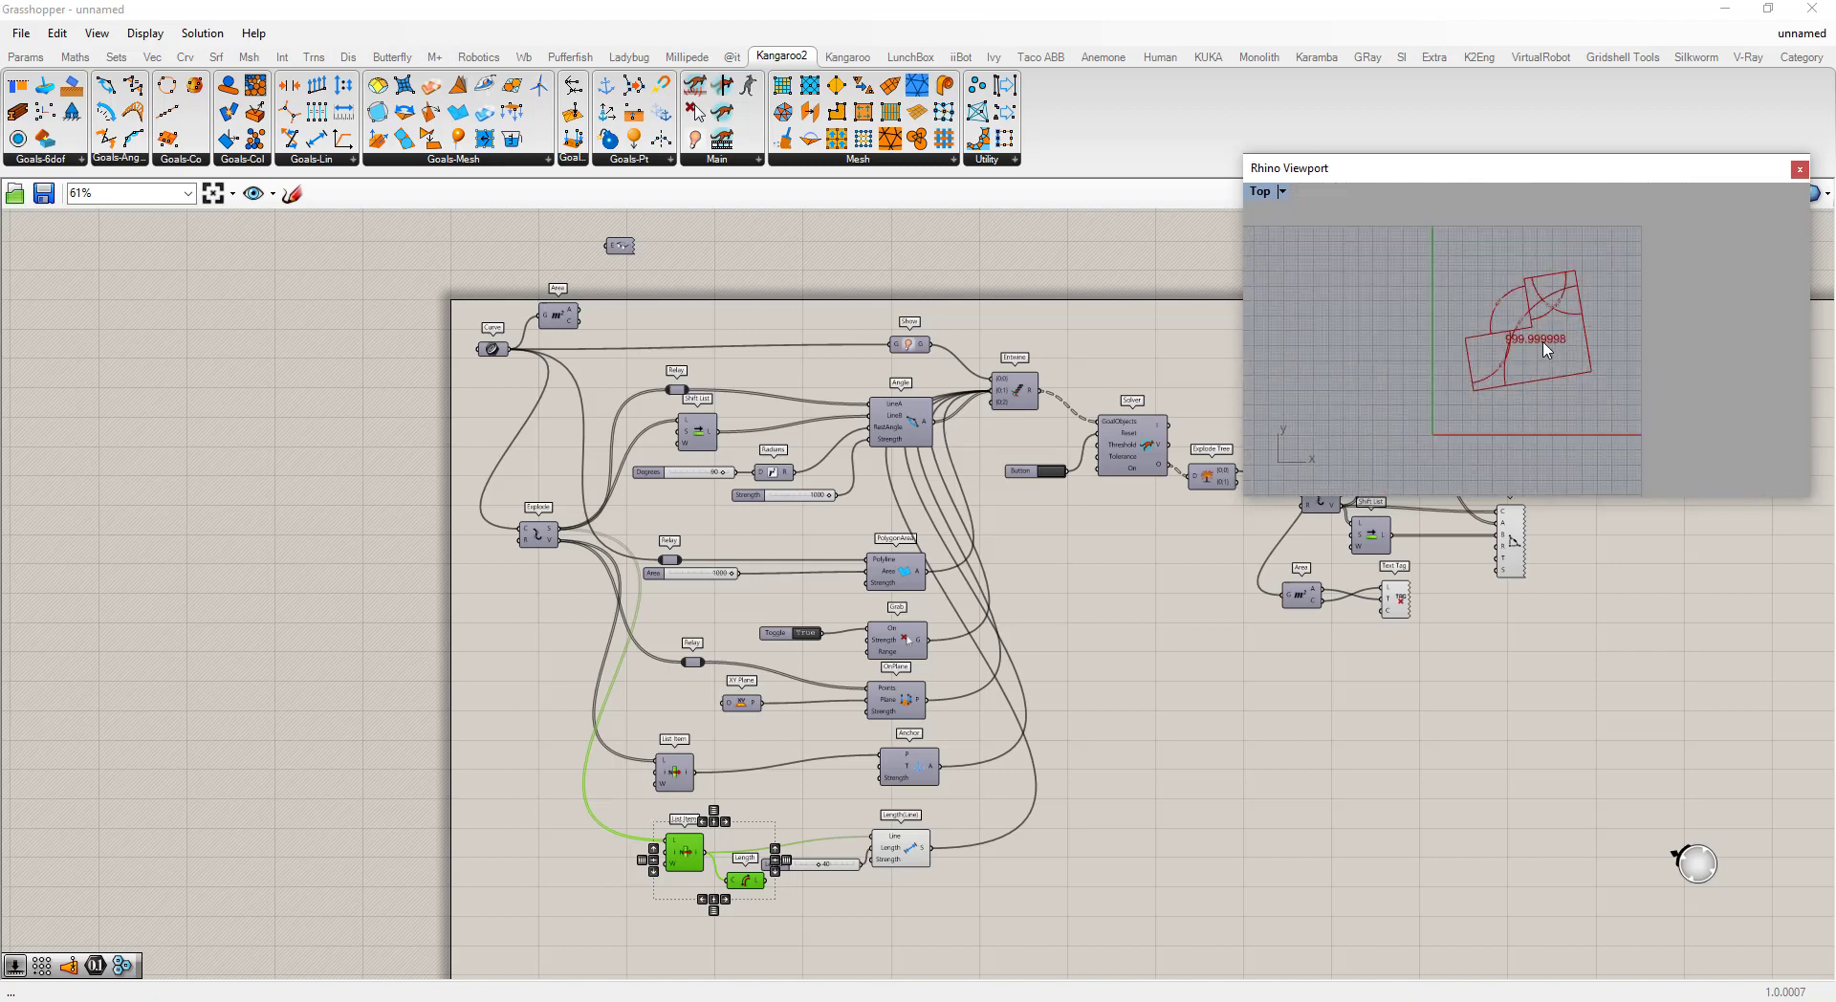
scroll(1528, 321, "up", 2)
scroll(1528, 320, "down", 1)
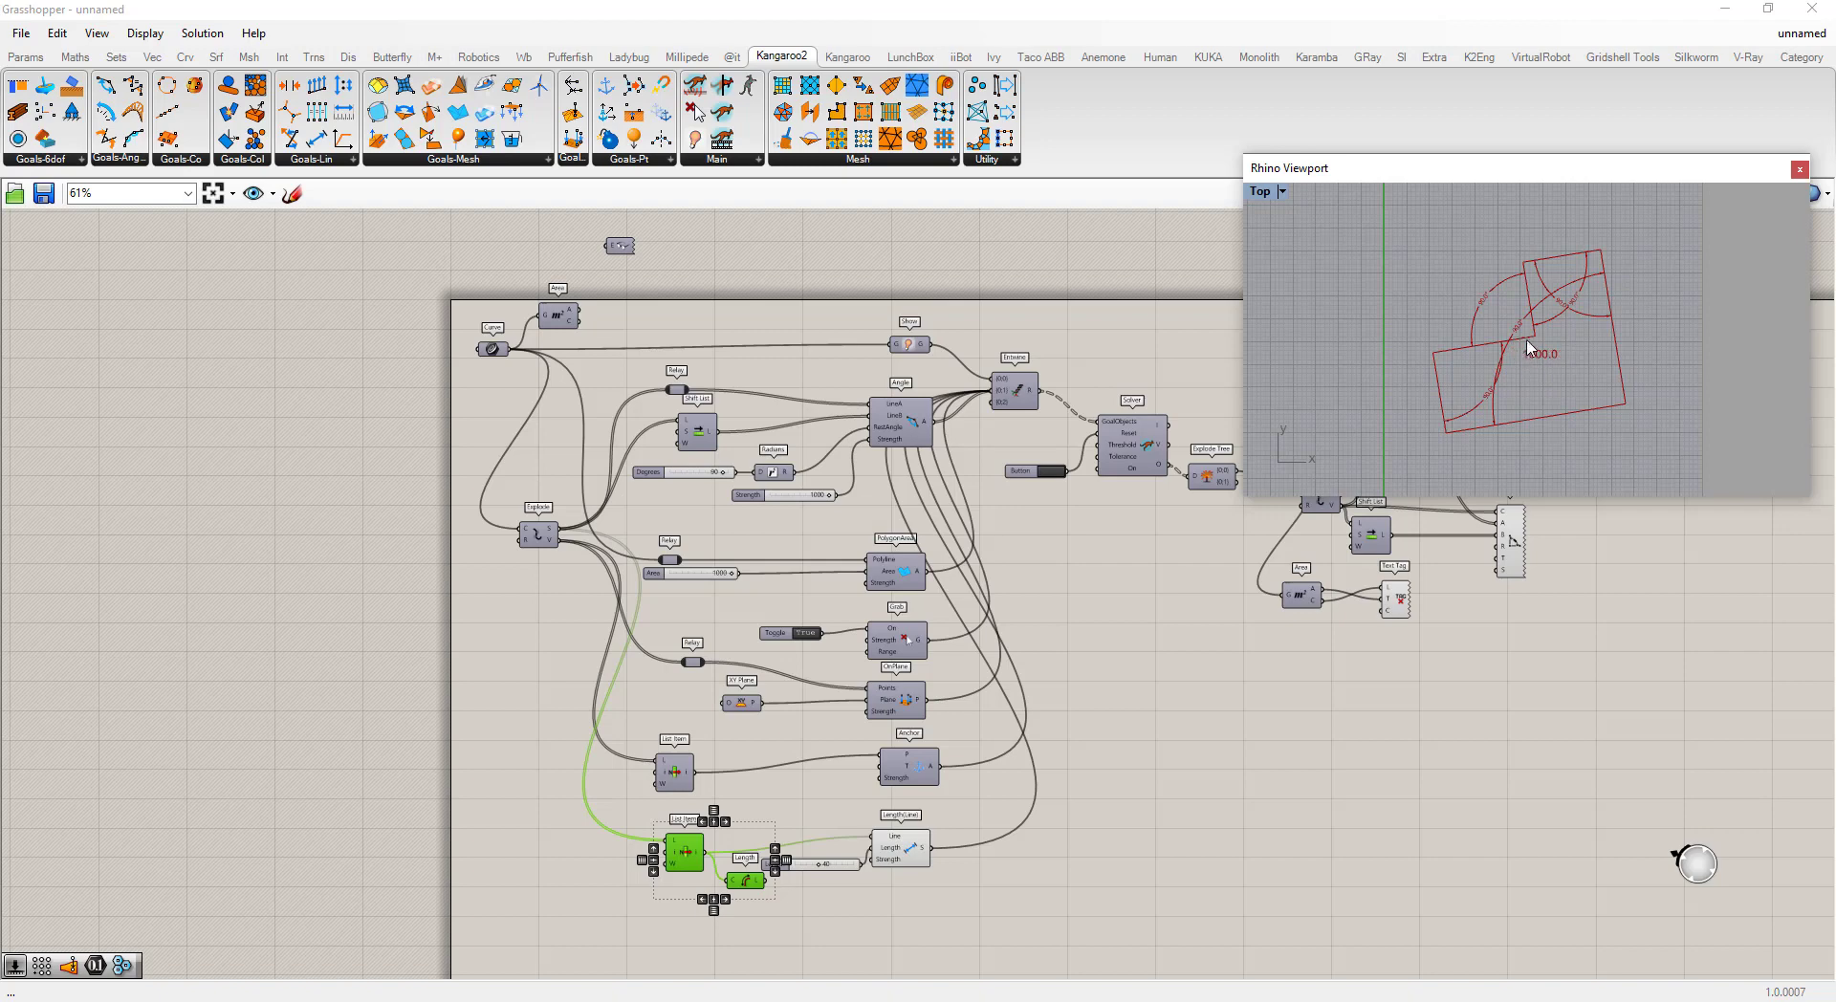
mouse_move(1528, 345)
left_mouse_down()
mouse_move(1569, 361)
mouse_move(1568, 381)
mouse_move(1539, 359)
mouse_move(1540, 326)
mouse_move(1554, 356)
left_mouse_up()
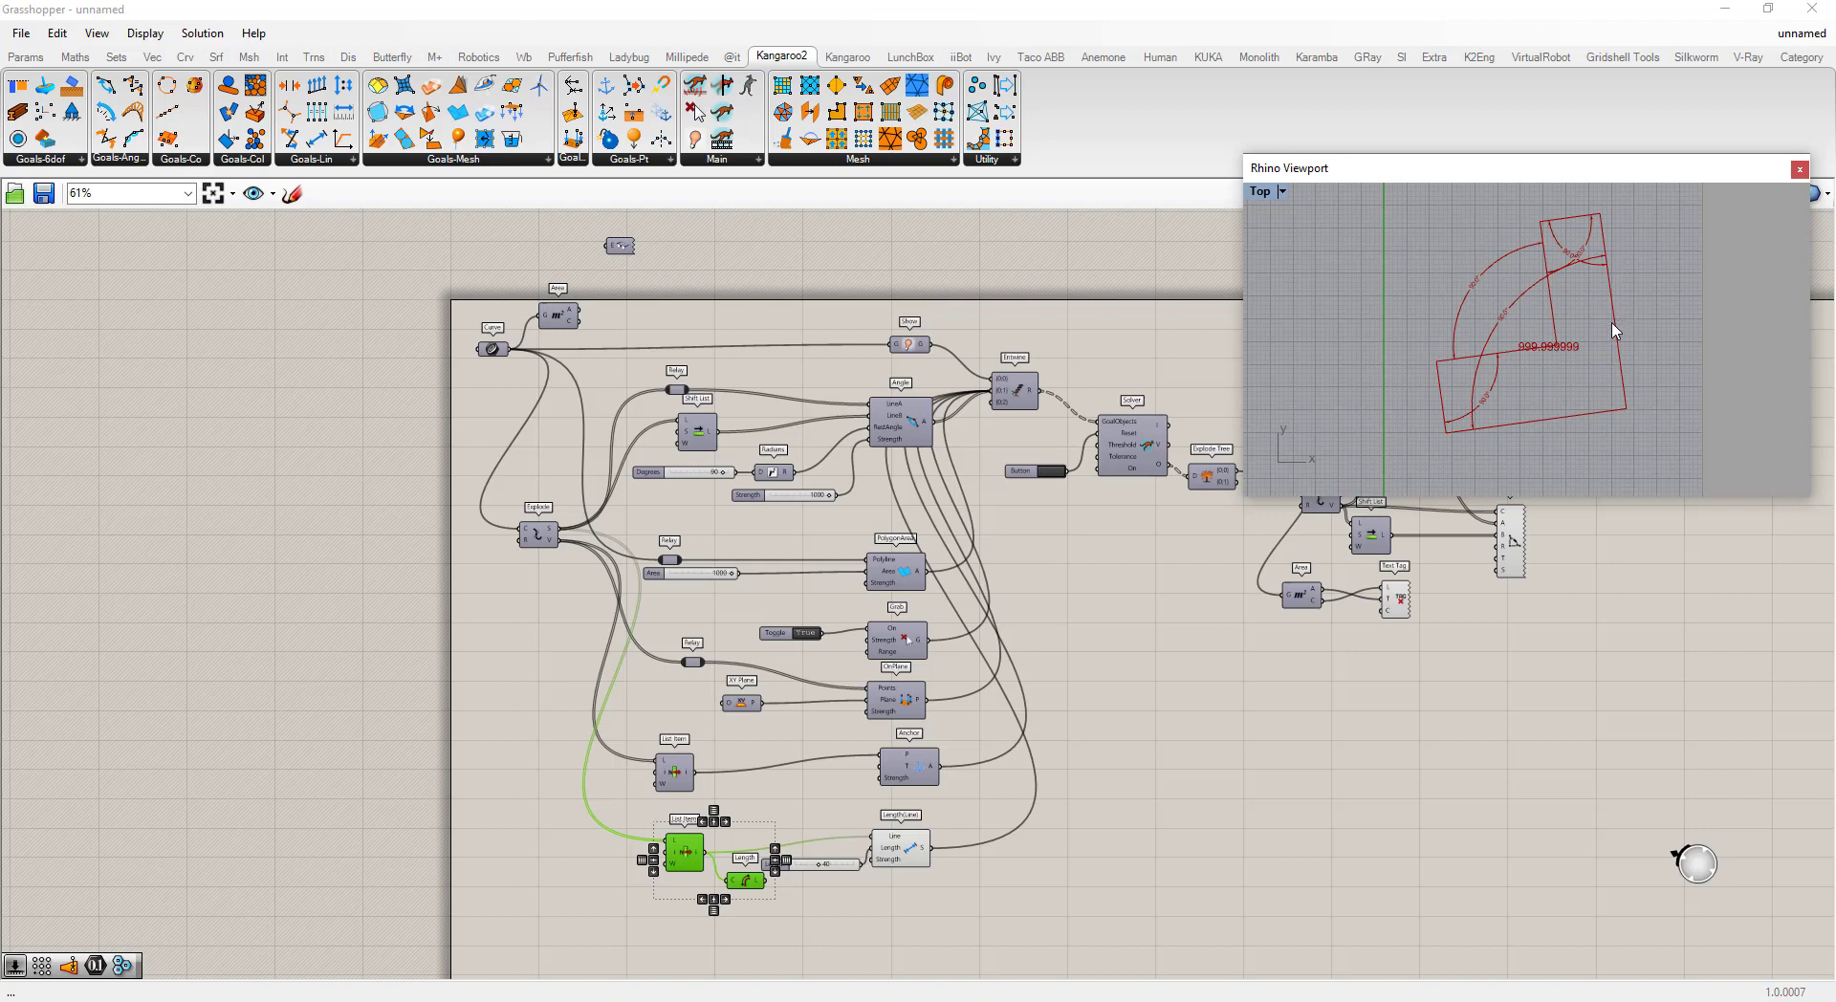